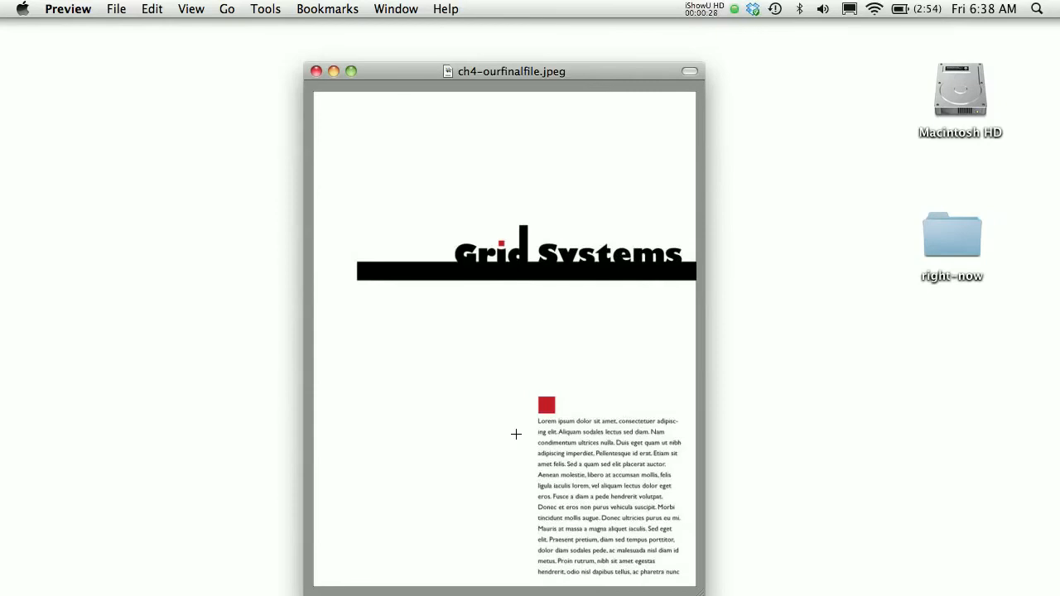
- Switch to Illustrator and create a new single-artboard Letter document with the Print profile, fitting the whole page in view
key("super+Tab")
left_click(463, 324)
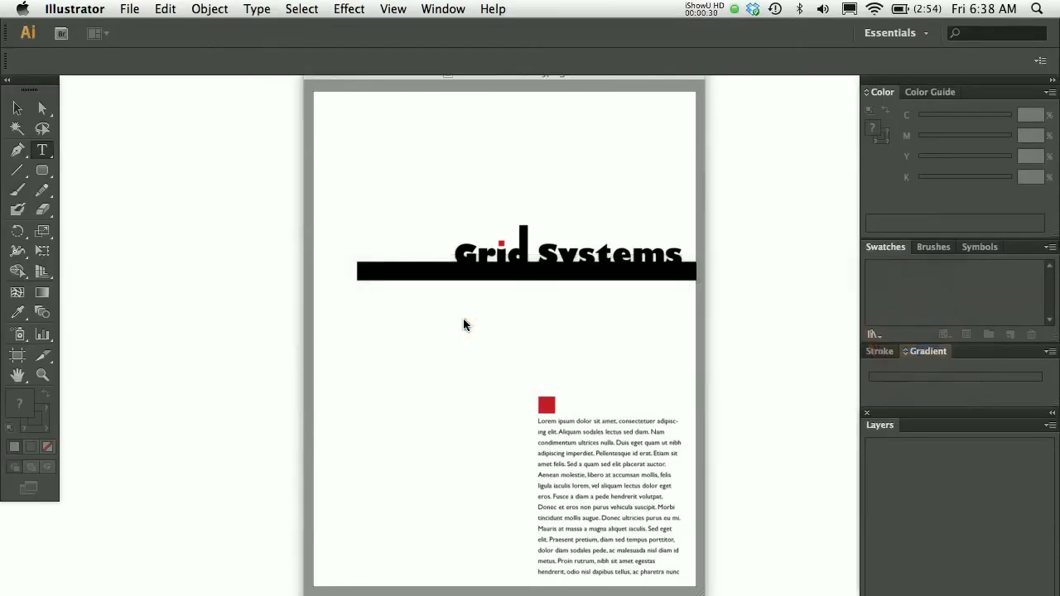
left_click(135, 10)
left_click(136, 31)
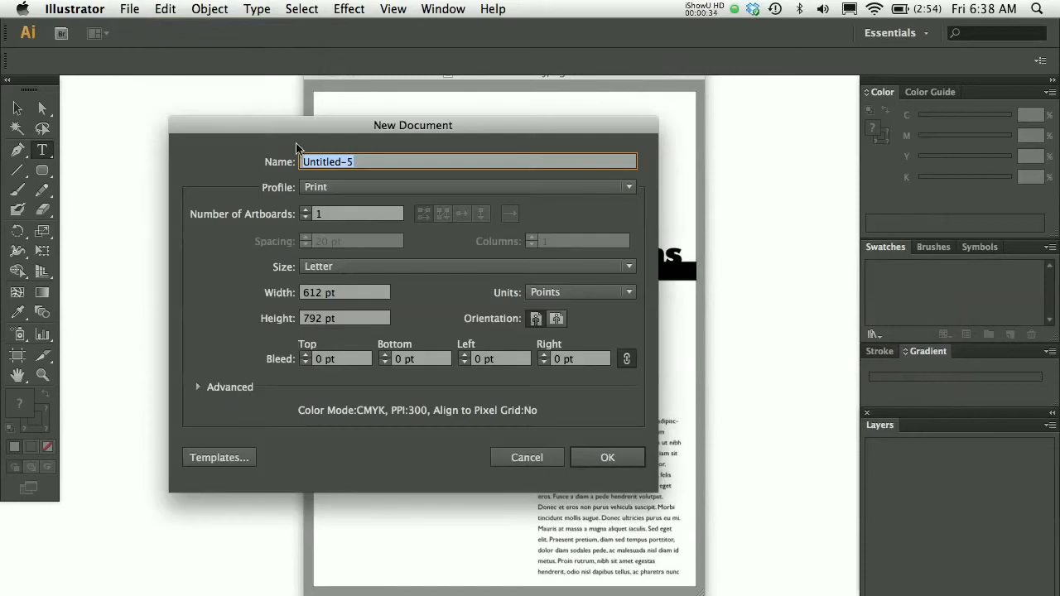
left_click(481, 187)
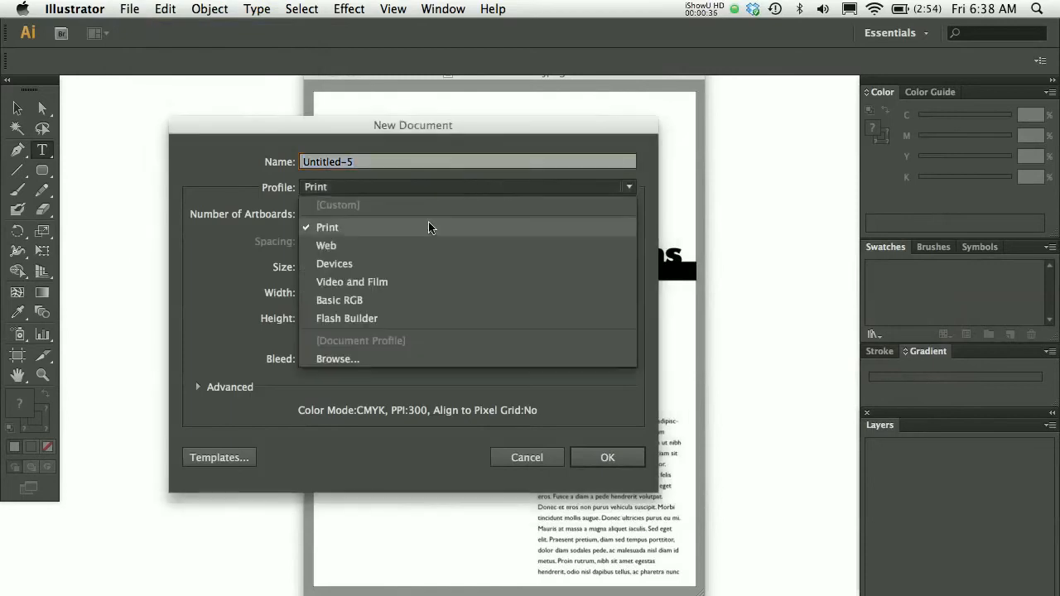
left_click(406, 239)
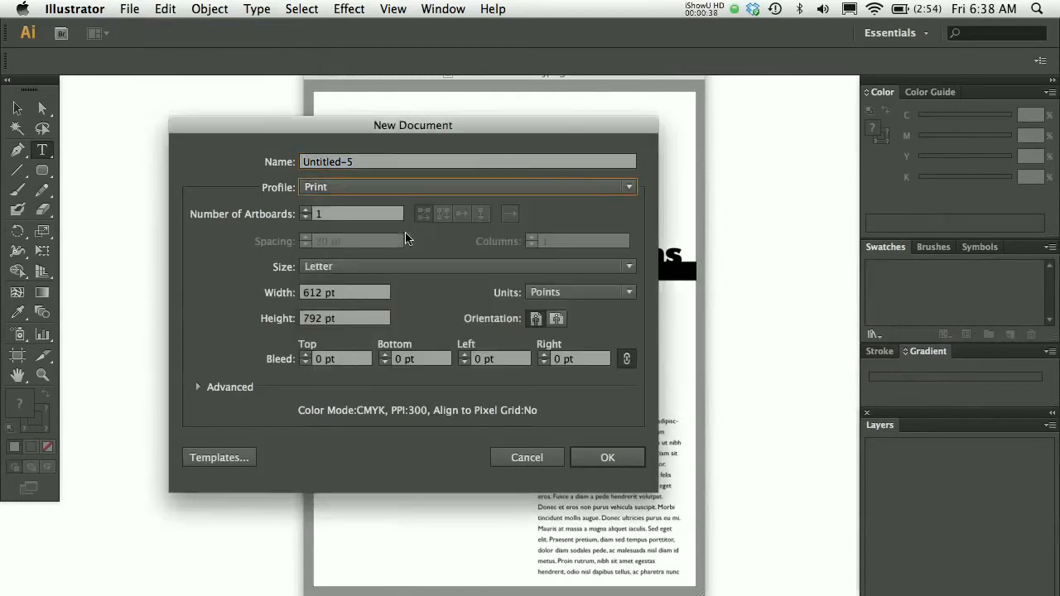
left_click(608, 458)
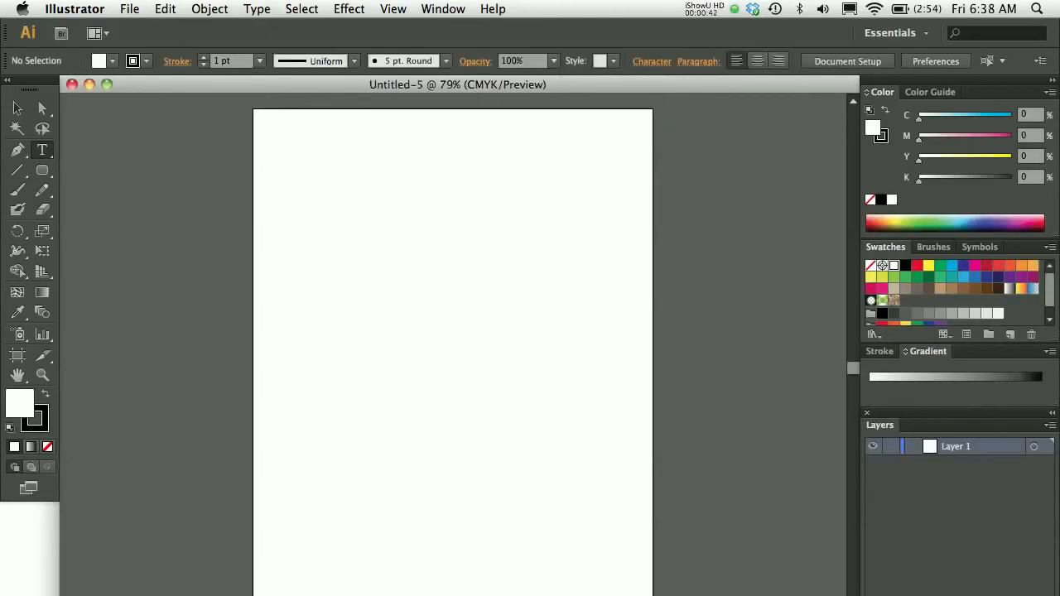
mouse_move(854, 595)
left_mouse_down()
mouse_move(848, 550)
mouse_move(854, 592)
left_mouse_up()
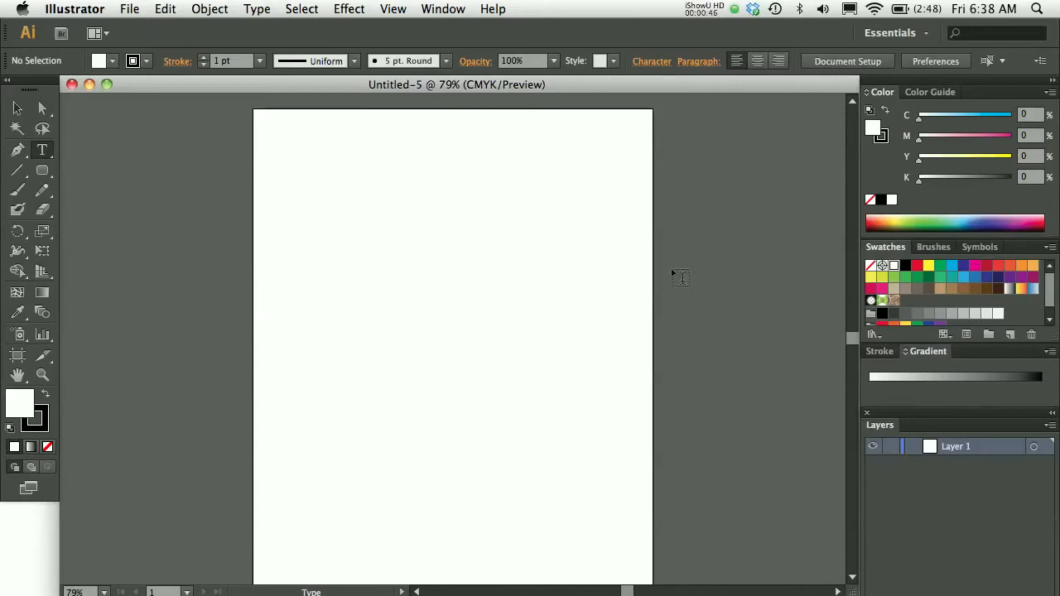
key("super+0")
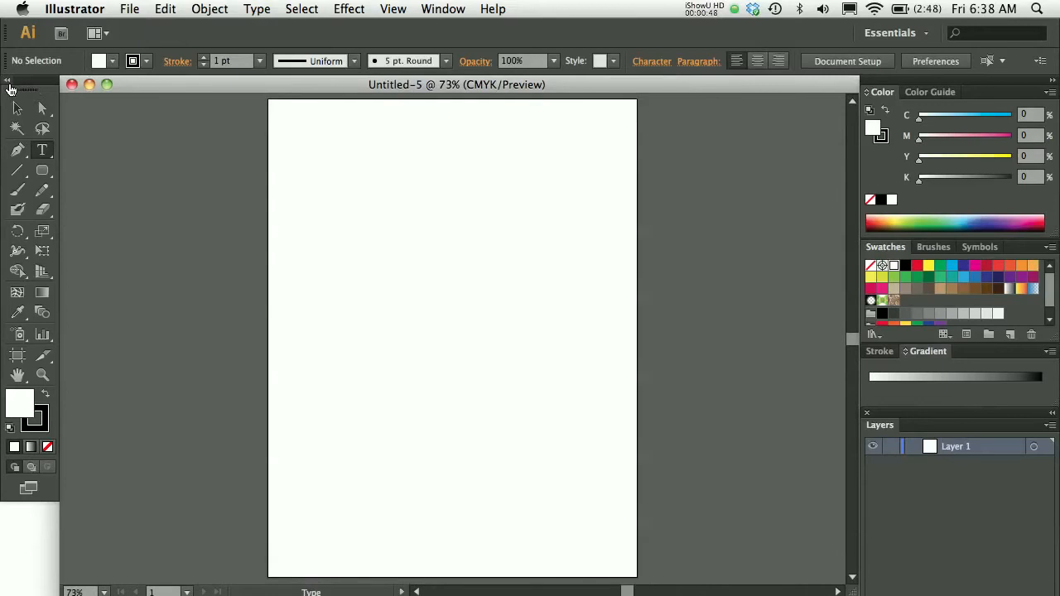
left_click(7, 81)
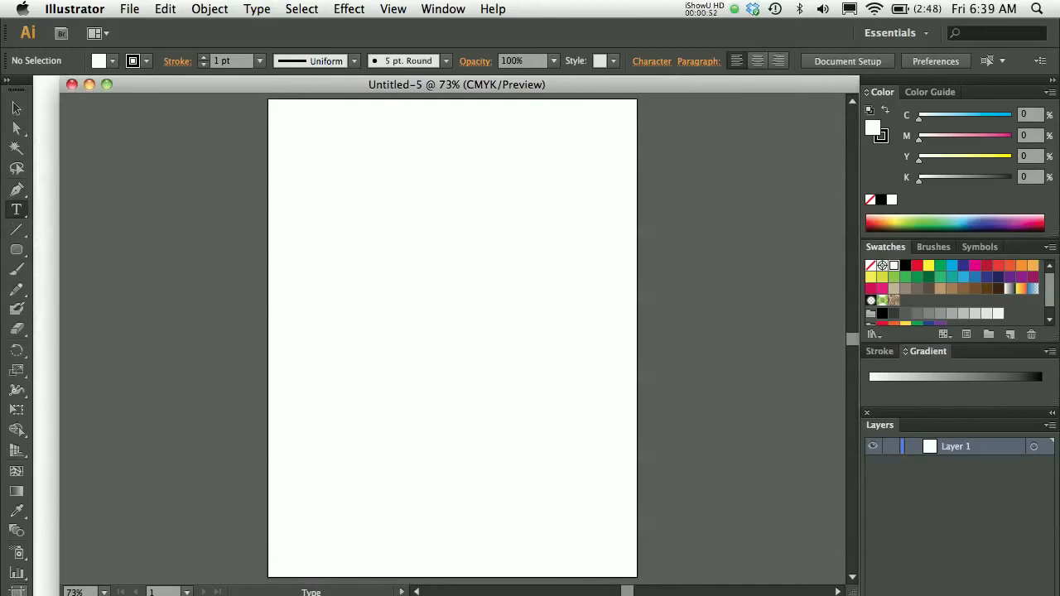
left_click(7, 81)
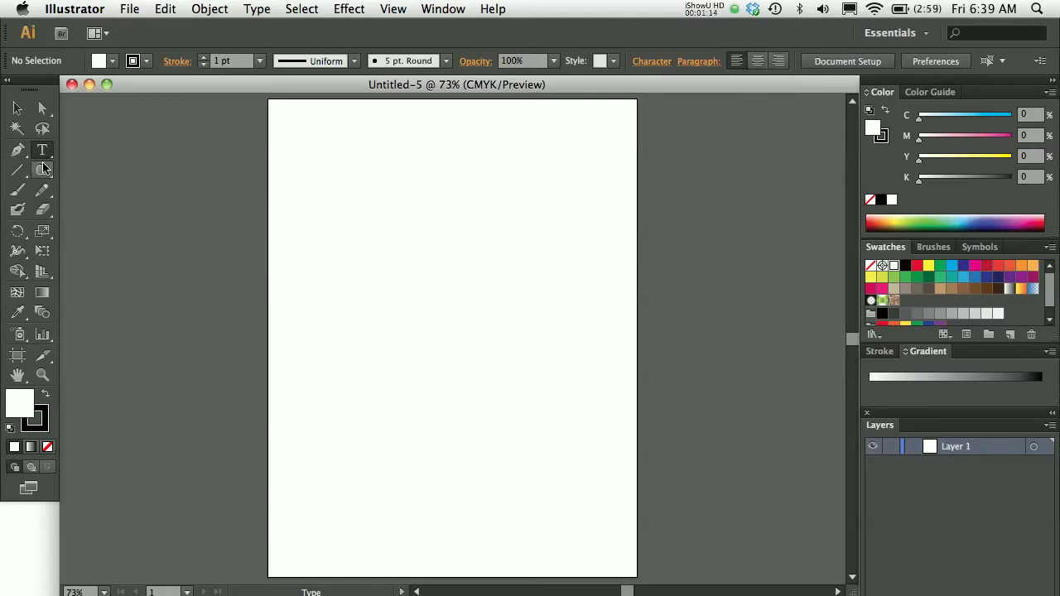
- Check the reference layout behind the document, and draw a long thin horizontal rectangle above mid-page that runs past the page's right edge
left_click_drag(43, 169, 92, 169)
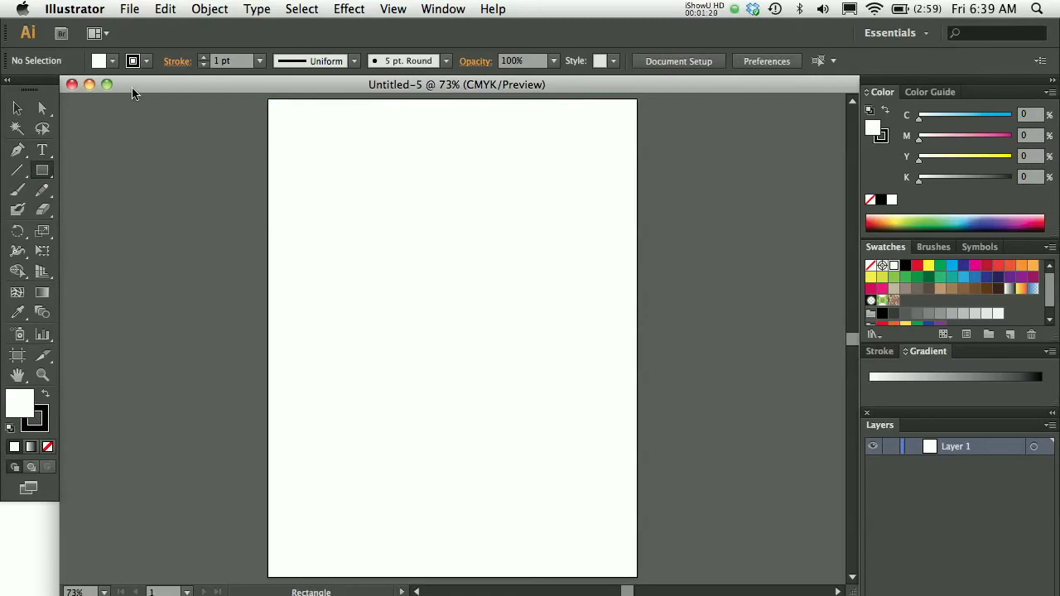
left_click_drag(137, 88, 170, 508)
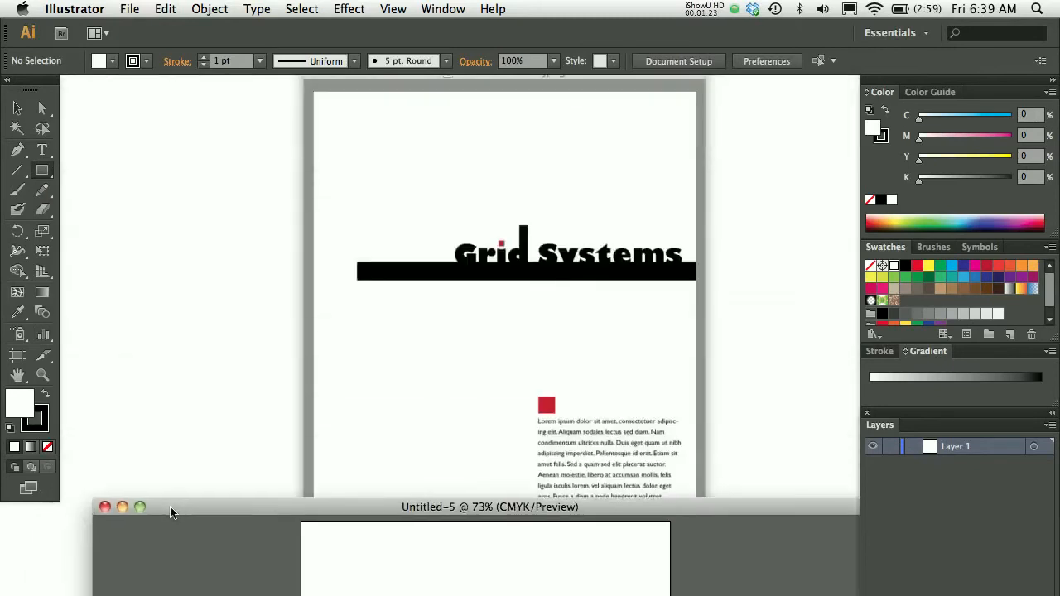
left_click(420, 370)
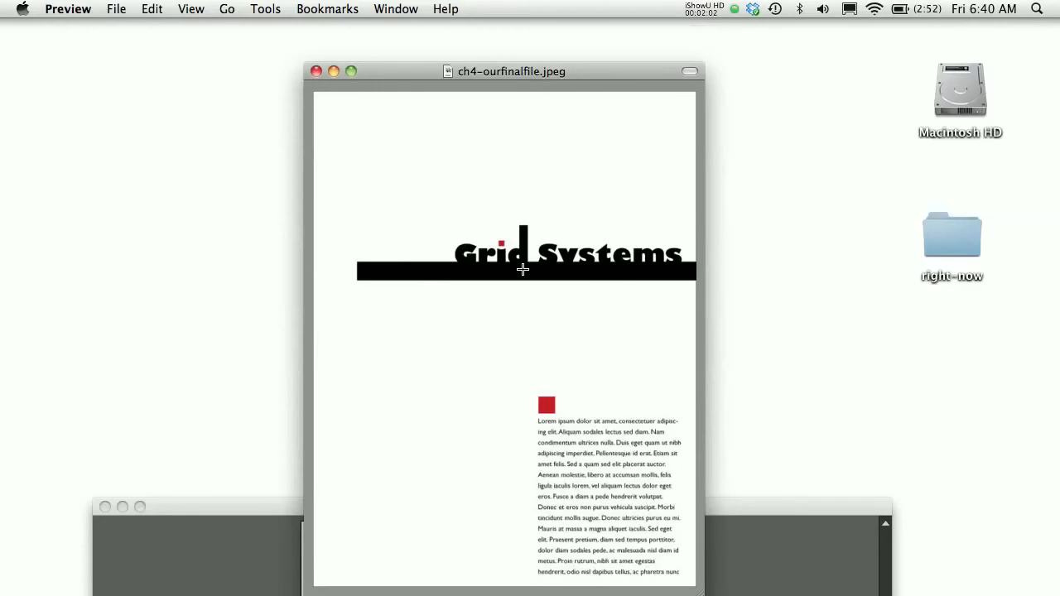
left_click_drag(811, 511, 780, 93)
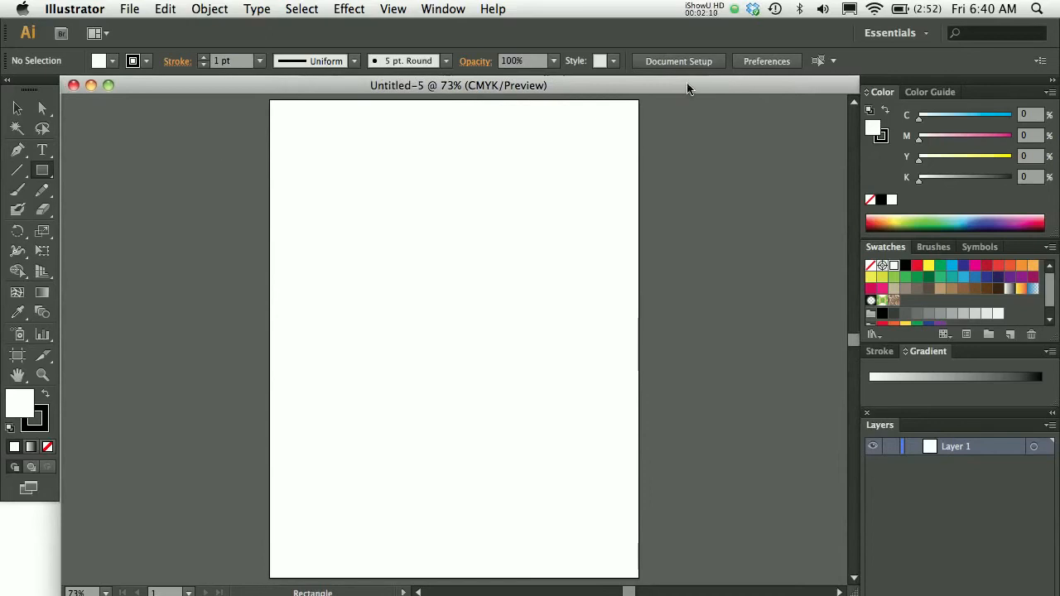
left_click_drag(652, 292, 350, 264)
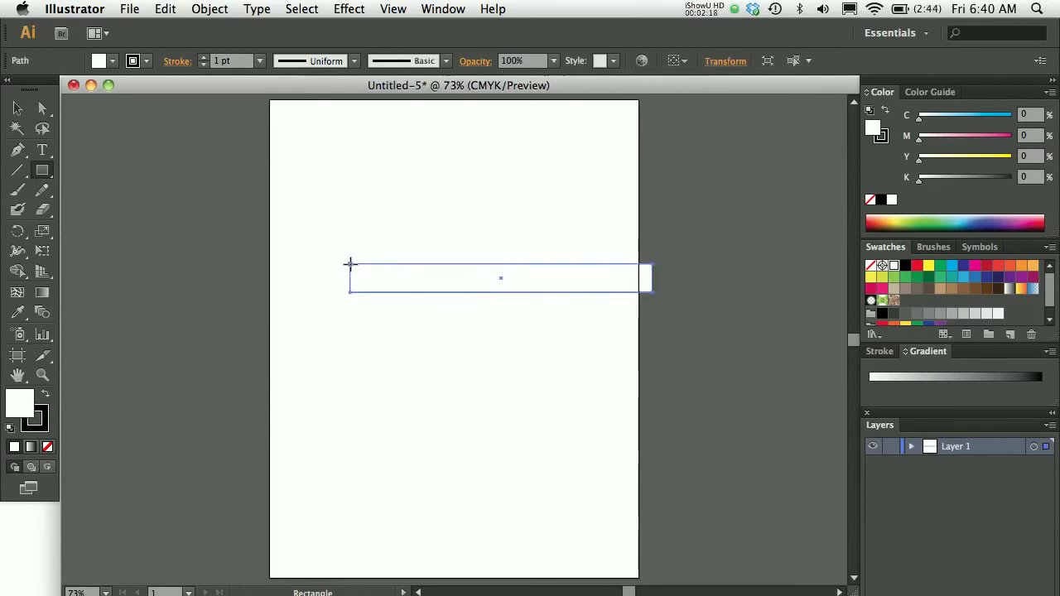
- Give the rectangle a black fill by swapping fill and stroke colours, and set its stroke to none
left_click(45, 397)
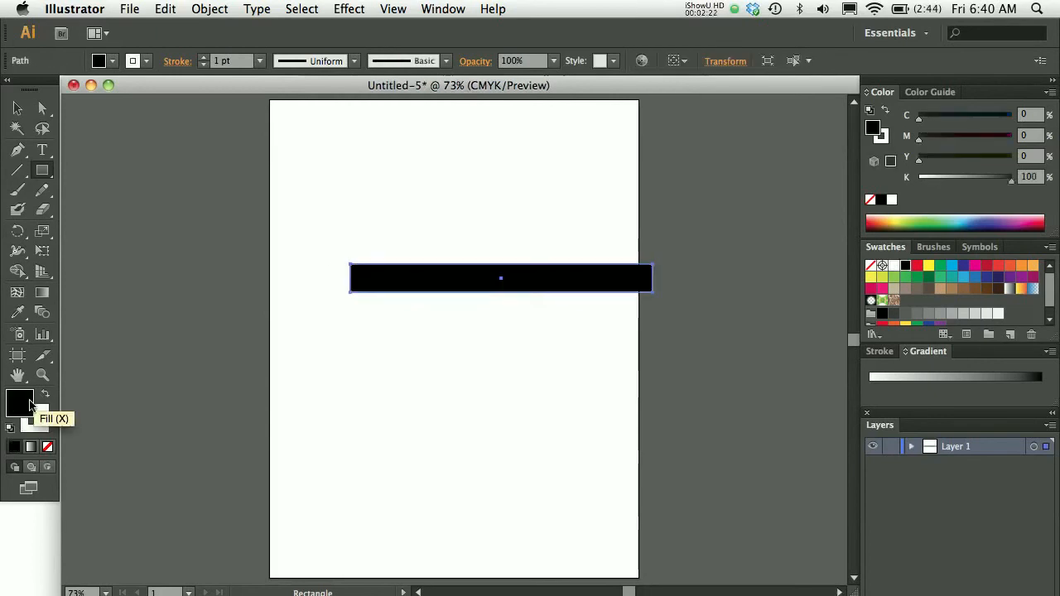
left_click(39, 414)
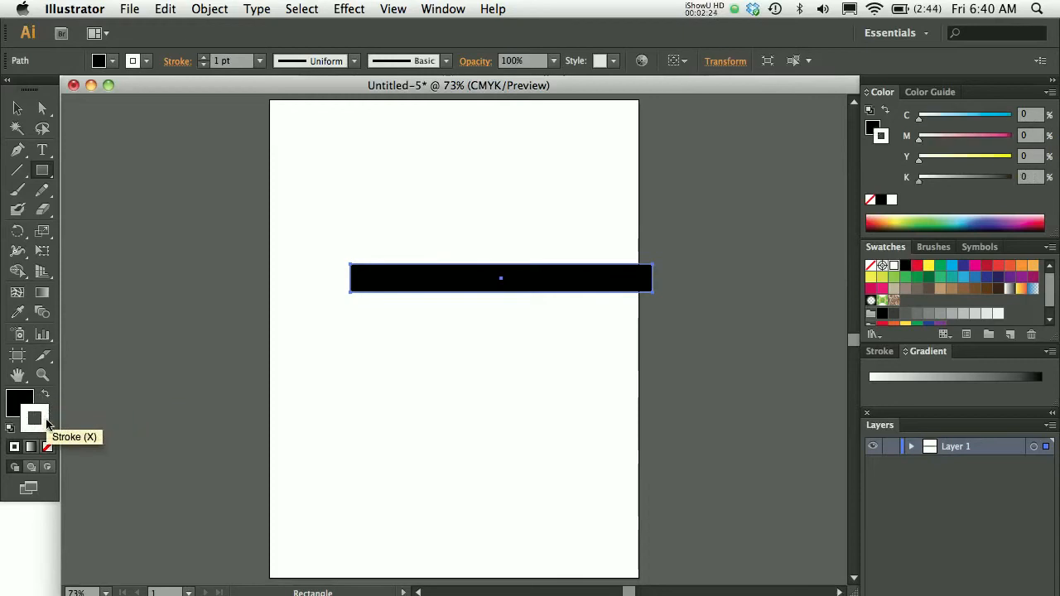
left_click(47, 448)
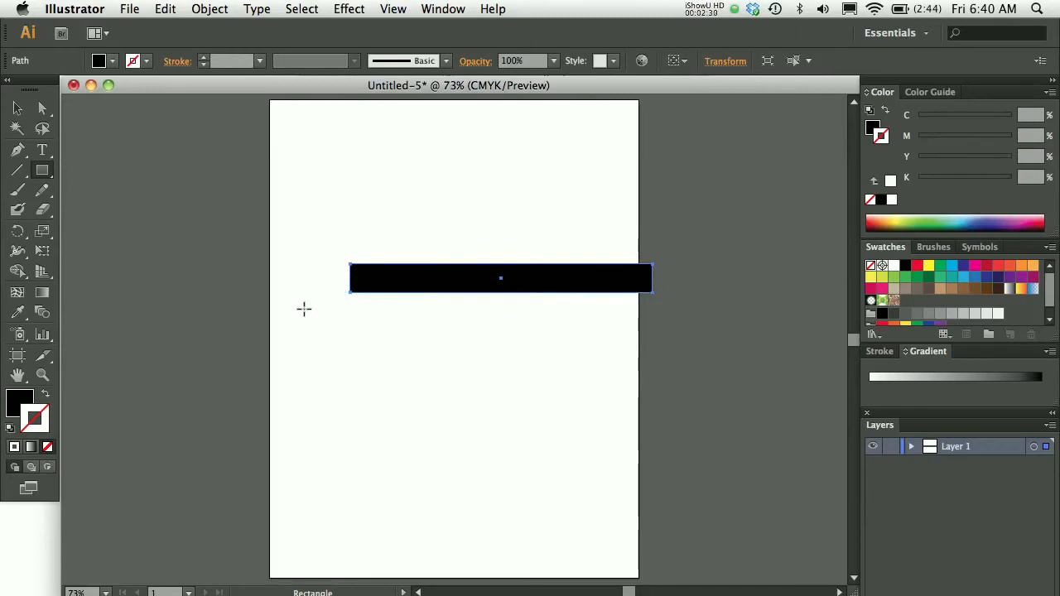
- Stretch the black bar's left end to the page's left edge, and pull it back in to leave a wide left margin
left_click(18, 108)
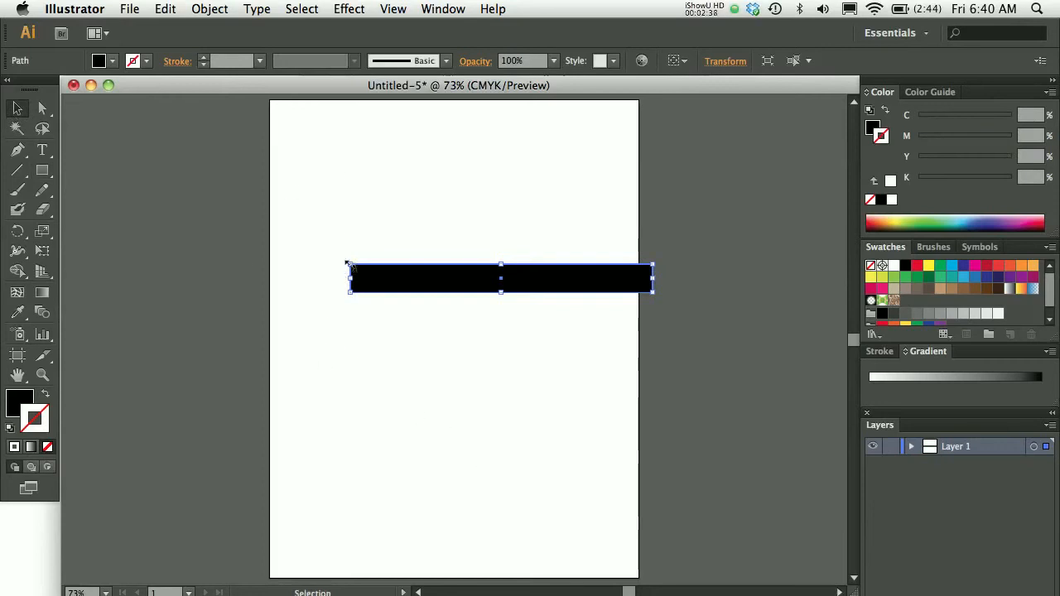
left_click_drag(351, 279, 270, 280)
left_click(212, 240)
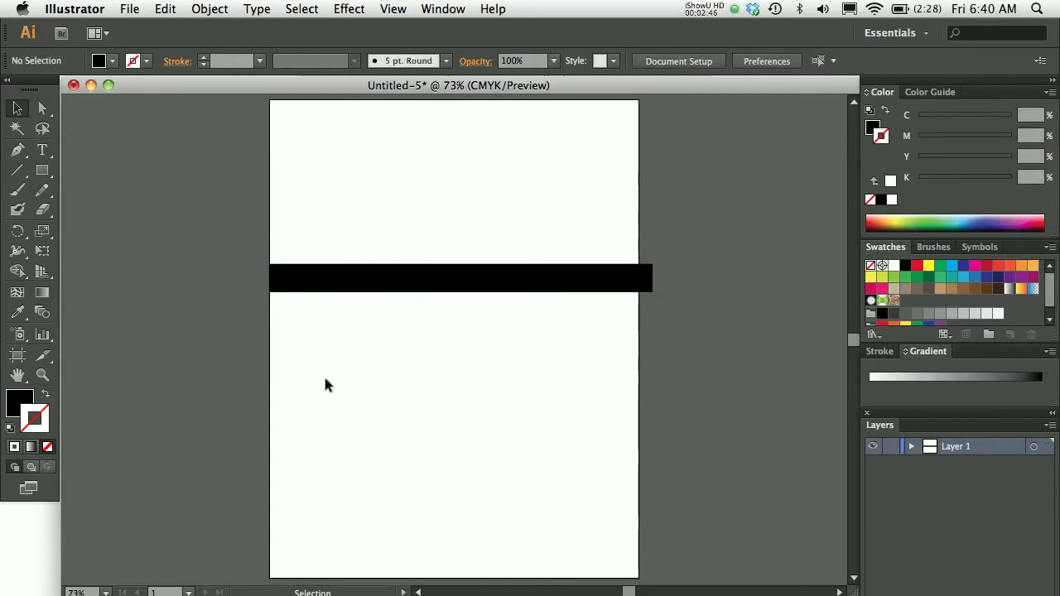
left_click(289, 284)
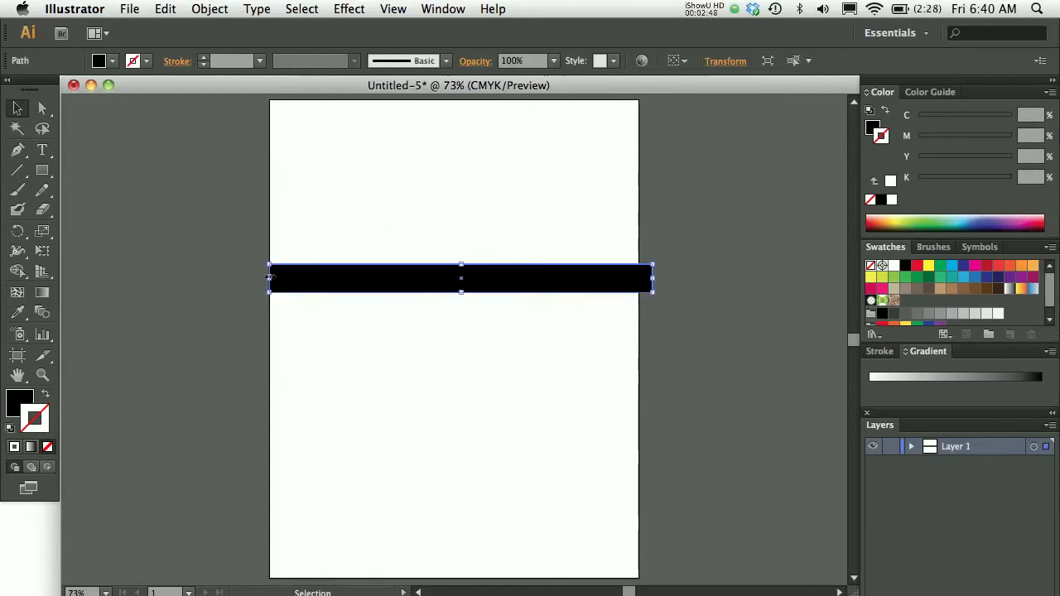
left_click_drag(279, 278, 352, 274)
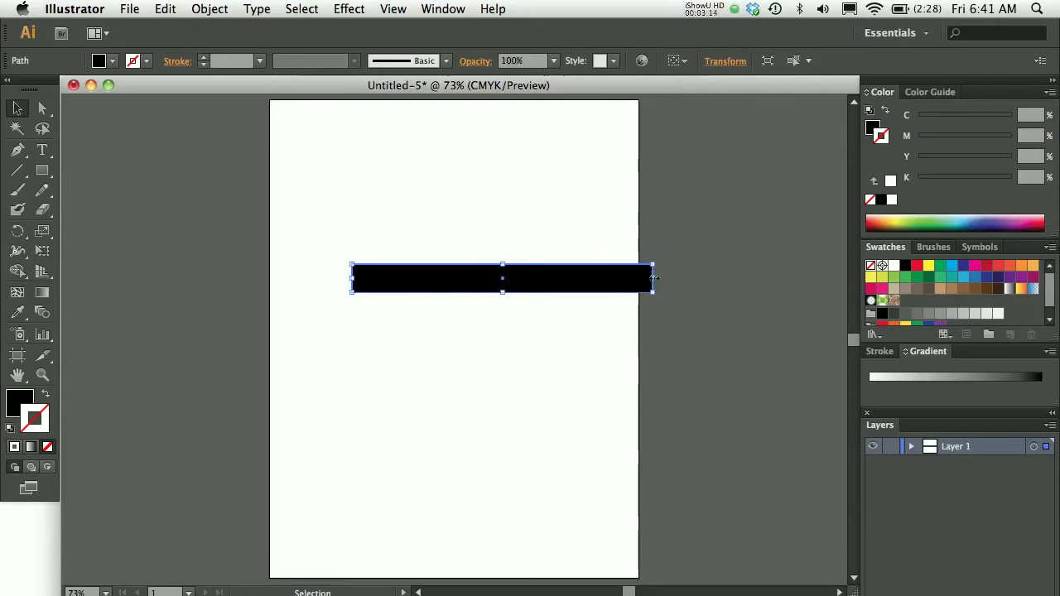
- Shorten the bar's right end to inside the page, extend it just past the page's right edge, and deselect it
left_click_drag(653, 278, 636, 278)
left_click_drag(635, 279, 656, 280)
left_click(695, 276)
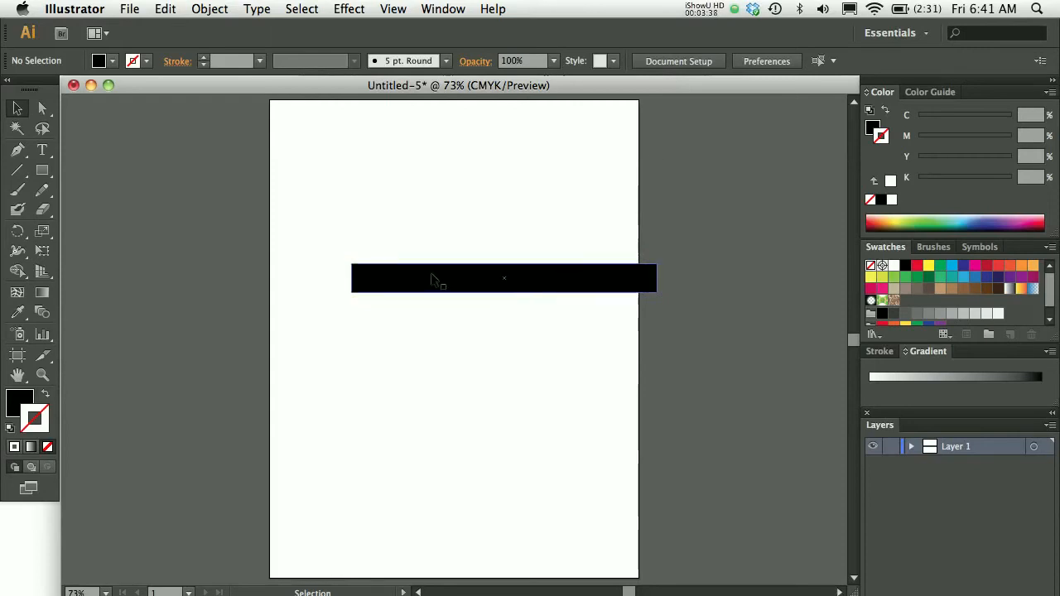
- Add the point text "kjljlkjl" above the black bar and scale it up to headline size
left_click(40, 149)
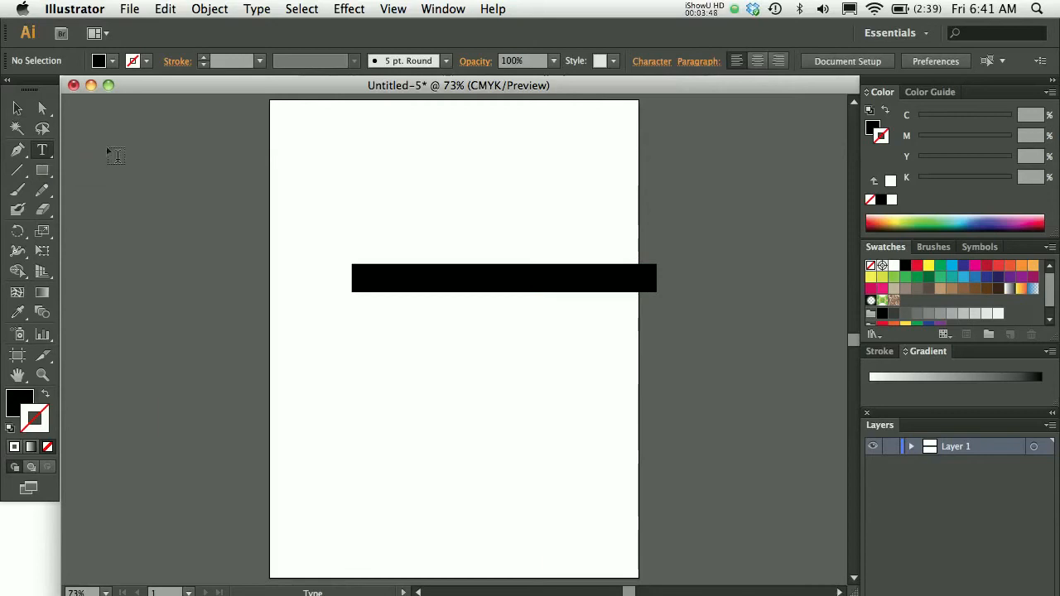
left_click(361, 167)
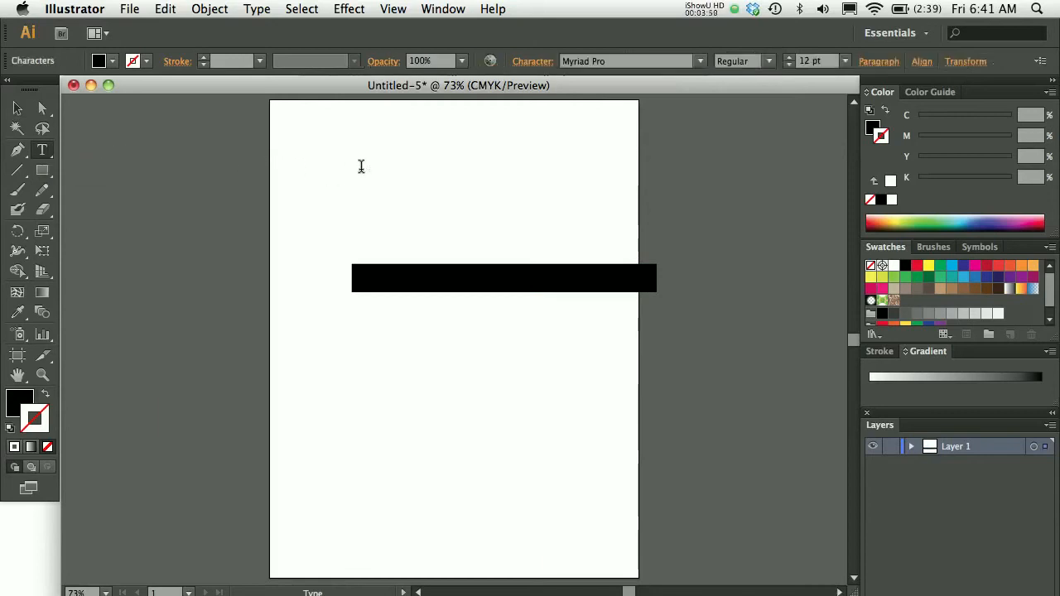
type("jljkl")
left_click(14, 109)
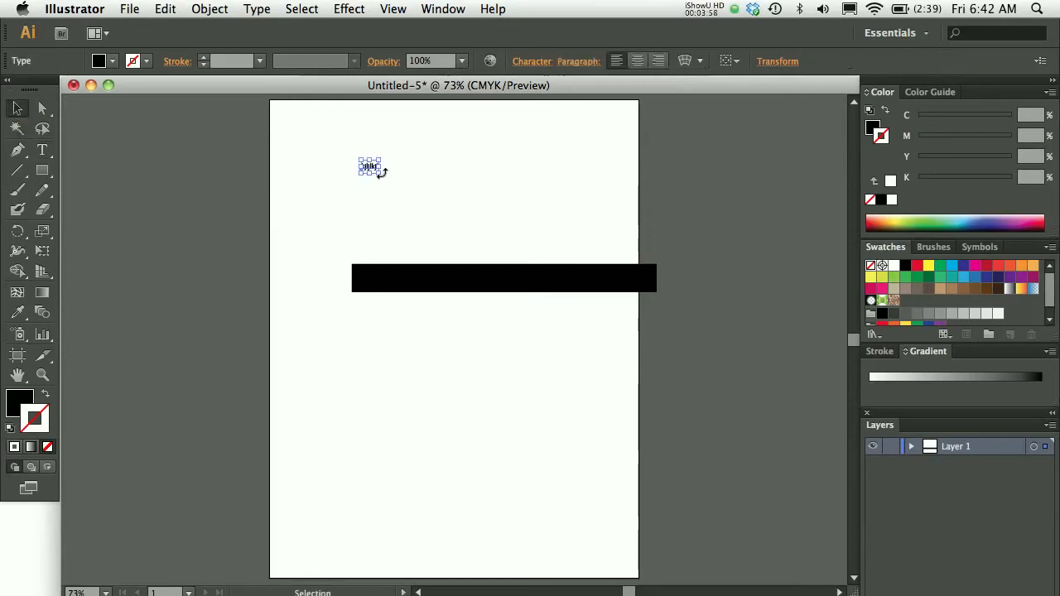
left_click_drag(375, 171, 684, 261)
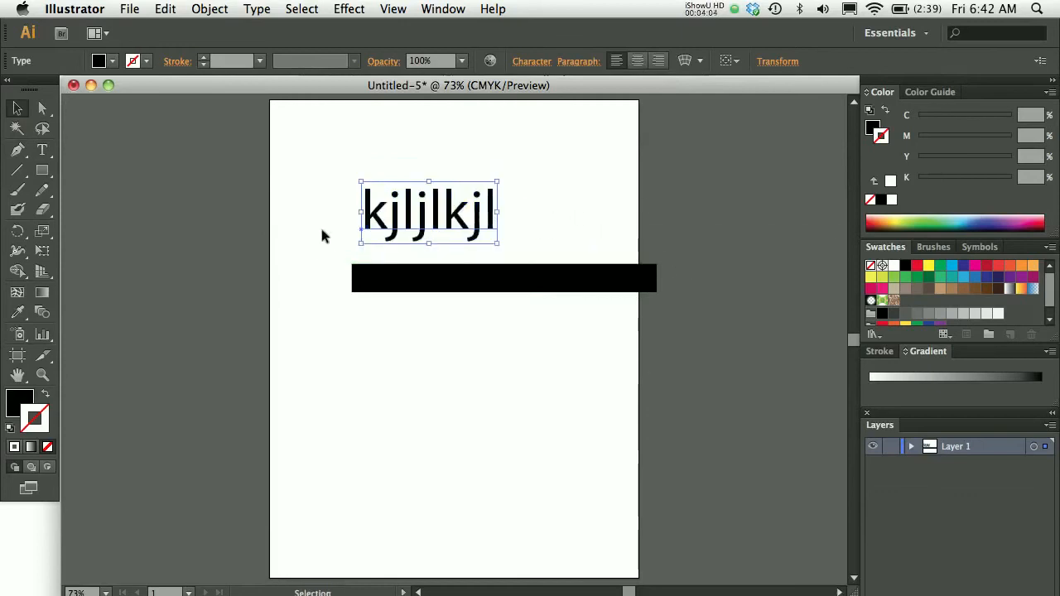
left_click(510, 228)
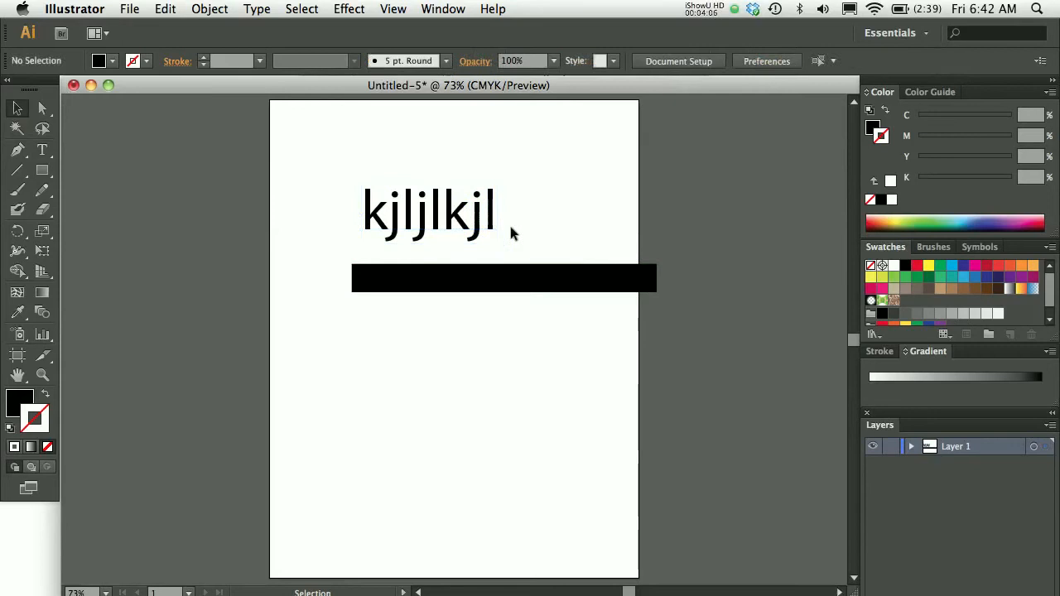
- Create a rectangular text area below the black bar and fill about three lines with random placeholder letters
key("t")
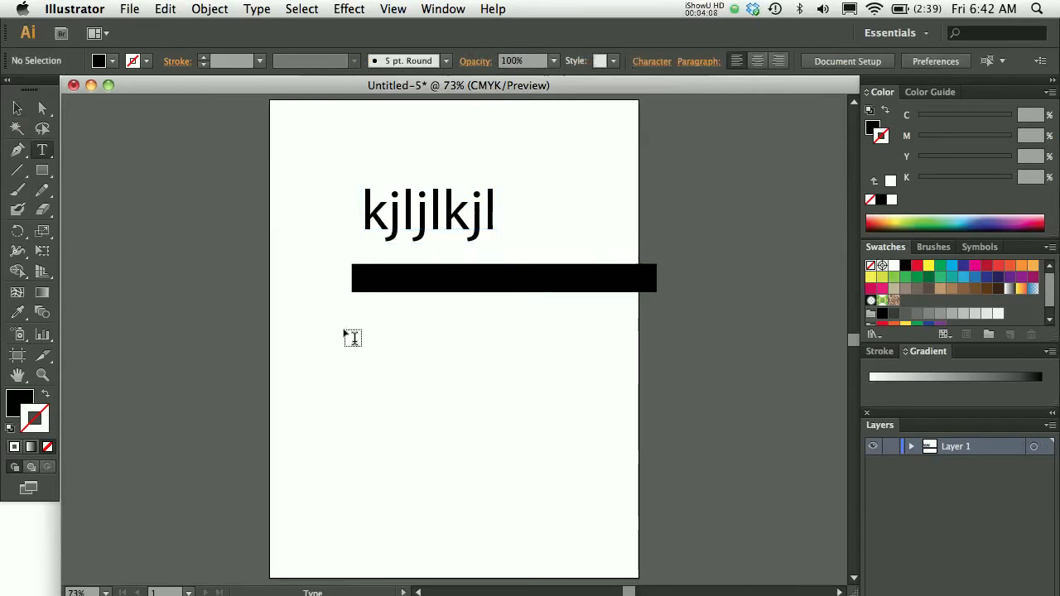
left_click_drag(357, 322, 510, 495)
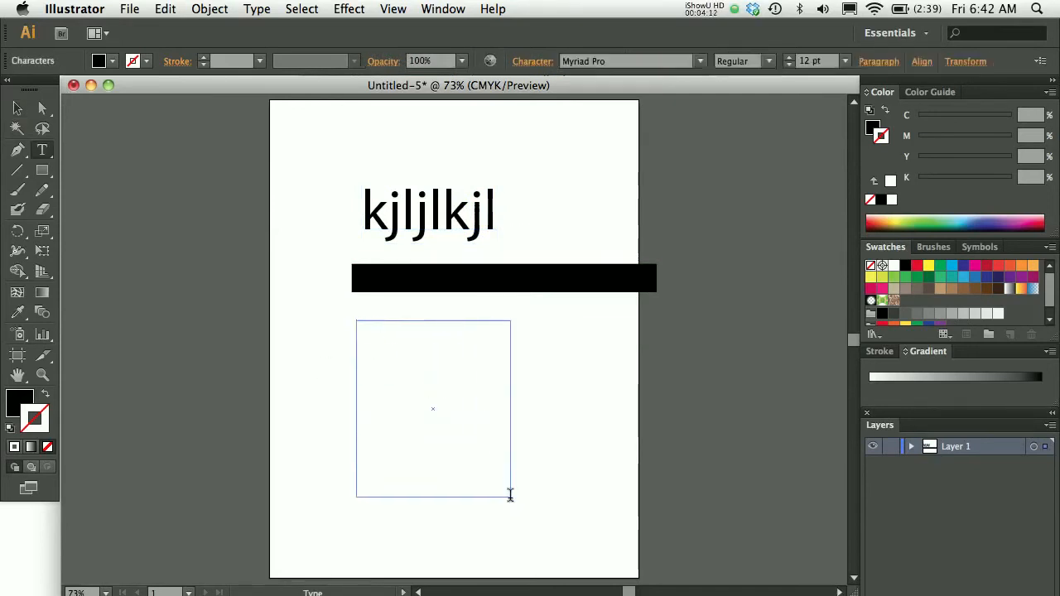
type("alkfjals;kfjalksfjals;skfjals")
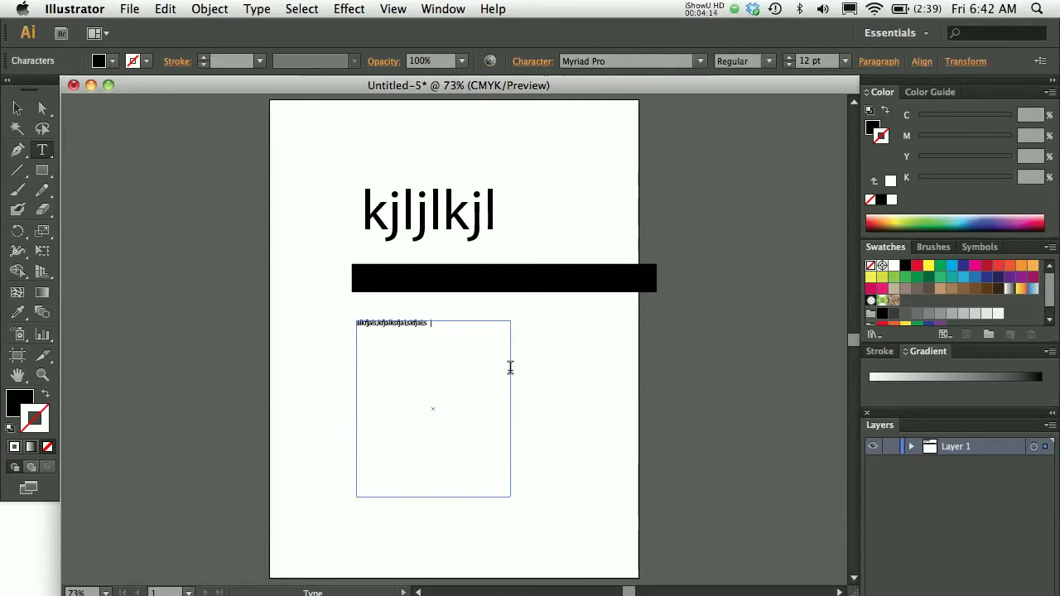
type(";sdkfj al;skdjfal;sjal;fjal;jfa;lkfjasl;fja;sjfl;askdjfal;sdfj")
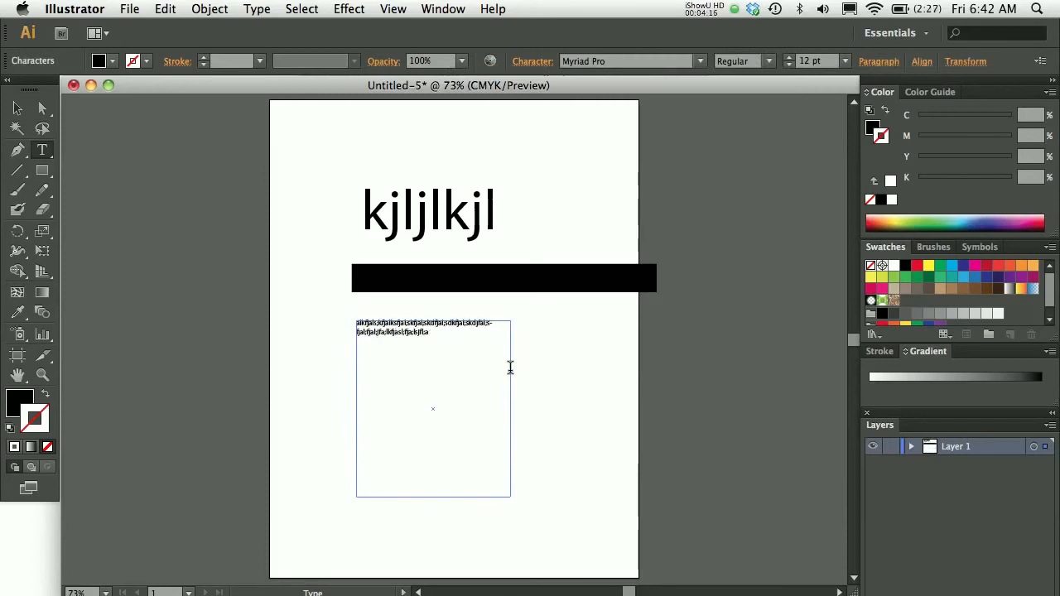
type("al;sfjal;sfjal;sdjfal;sdfja;lsfjal;dfja;lkdjfa")
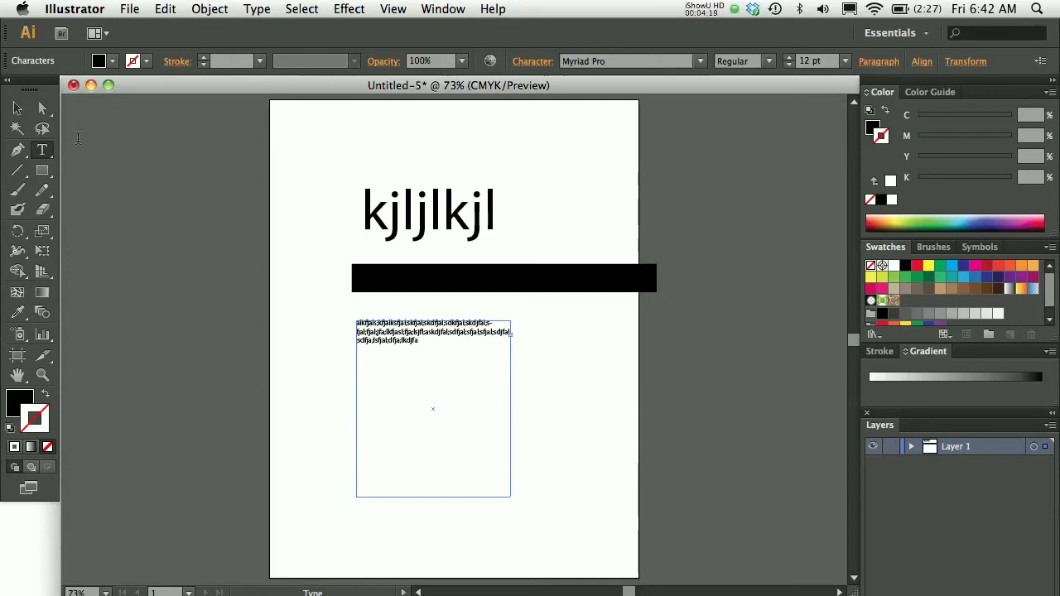
- Enlarge the text area past the page's lower-right corner to reflow its text, and undo the resize
left_click(17, 108)
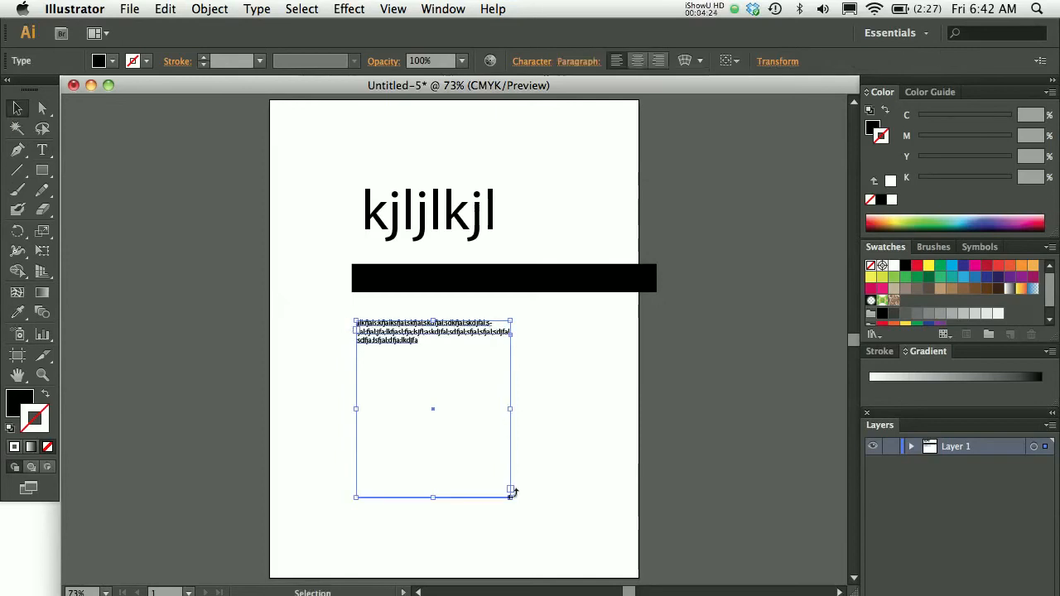
left_click_drag(511, 497, 667, 591)
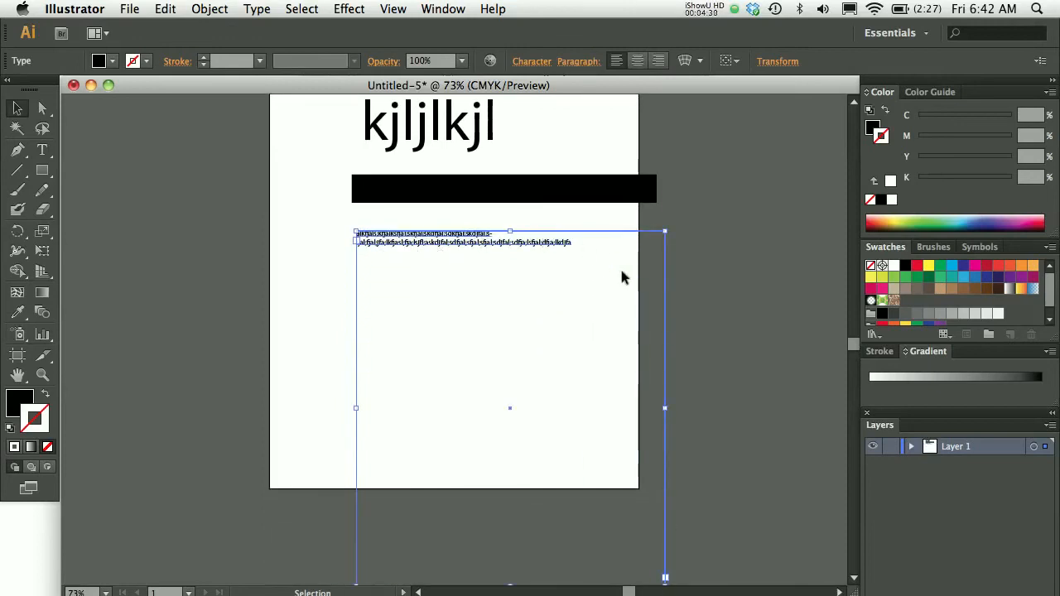
key("super+z")
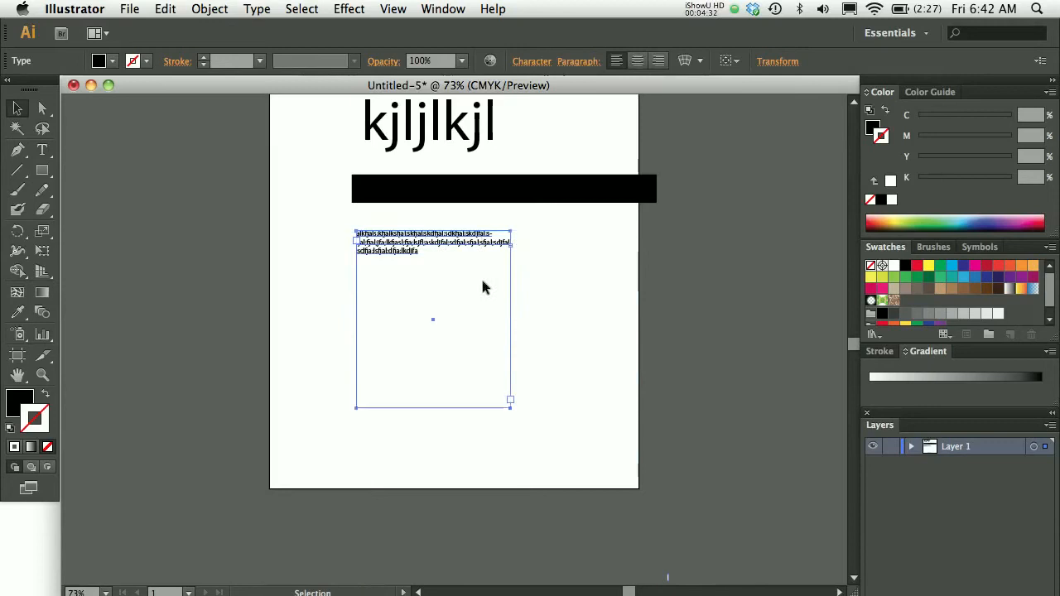
- Narrow the placeholder text area to about 60 px of column width, then widen it moderately to reflow the text
left_click_drag(509, 319, 420, 323)
left_click(475, 253)
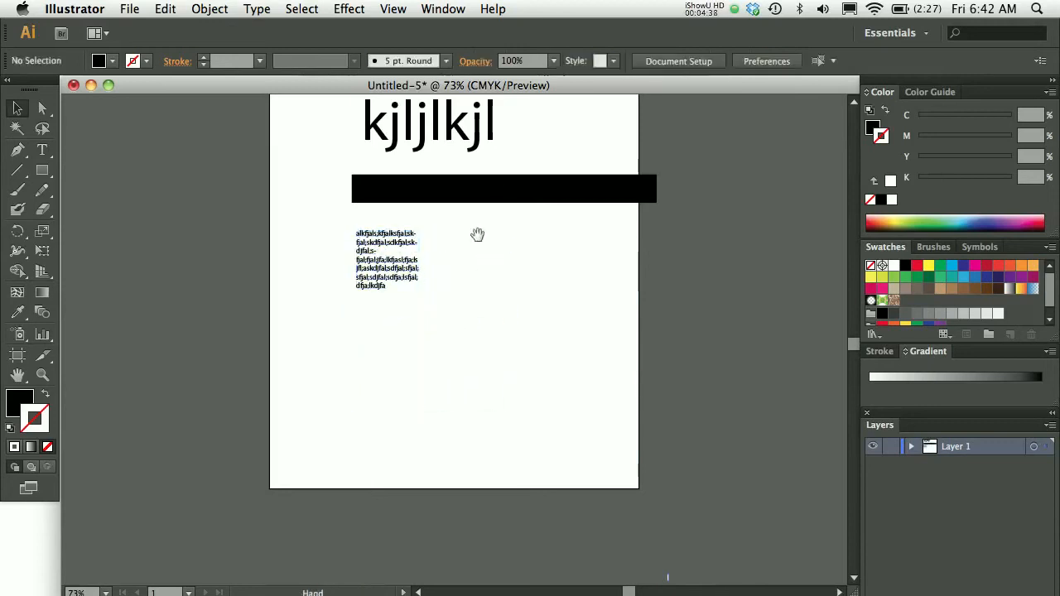
scroll(475, 240, "up", 5)
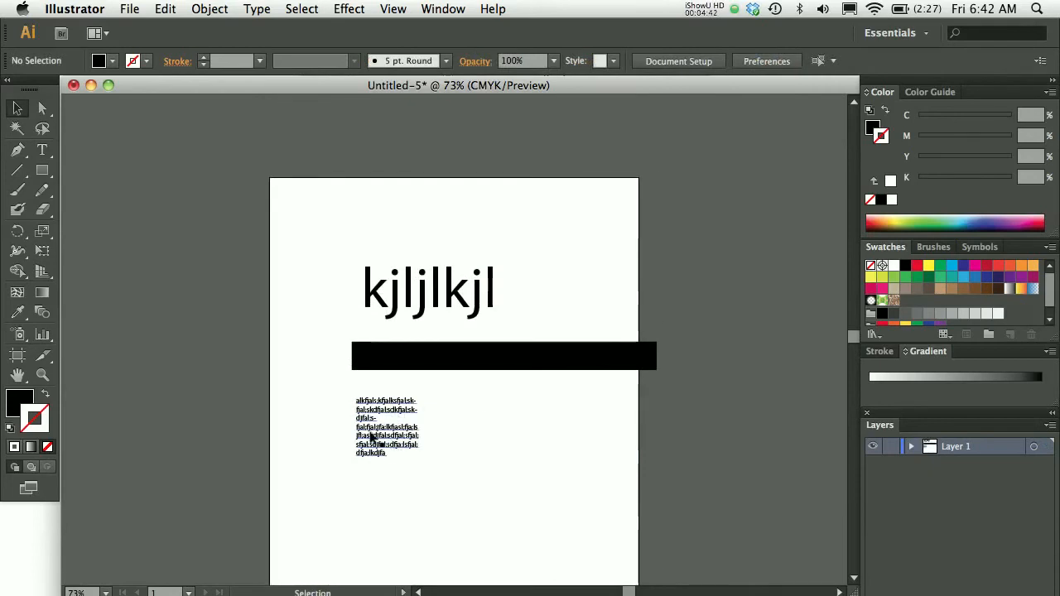
left_click(374, 438)
left_click_drag(419, 489, 459, 487)
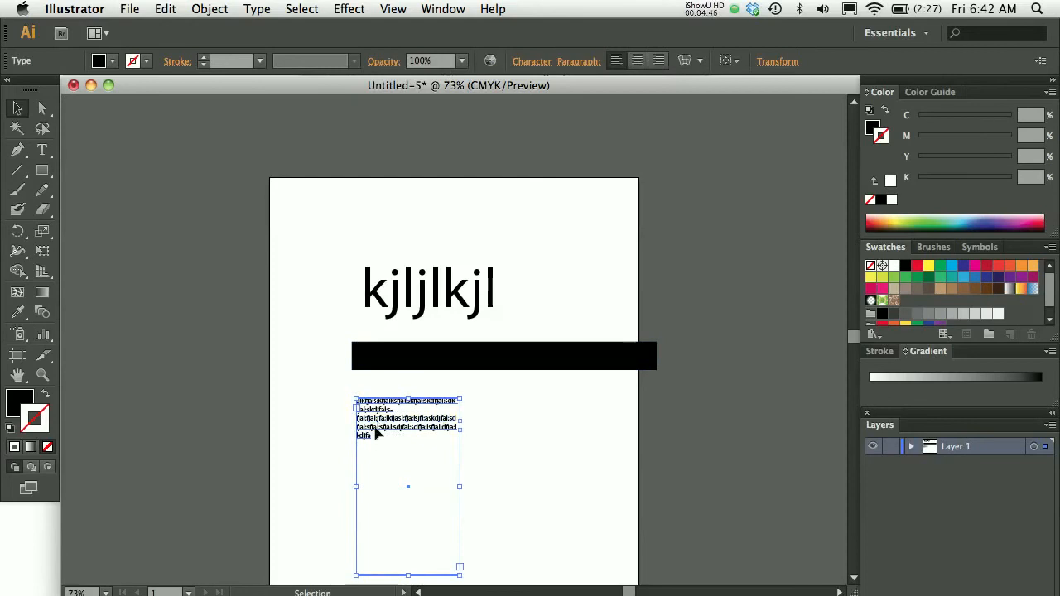
- Delete the placeholder text area below the black bar and the "kjljlkjl" headline above it
left_click(407, 298)
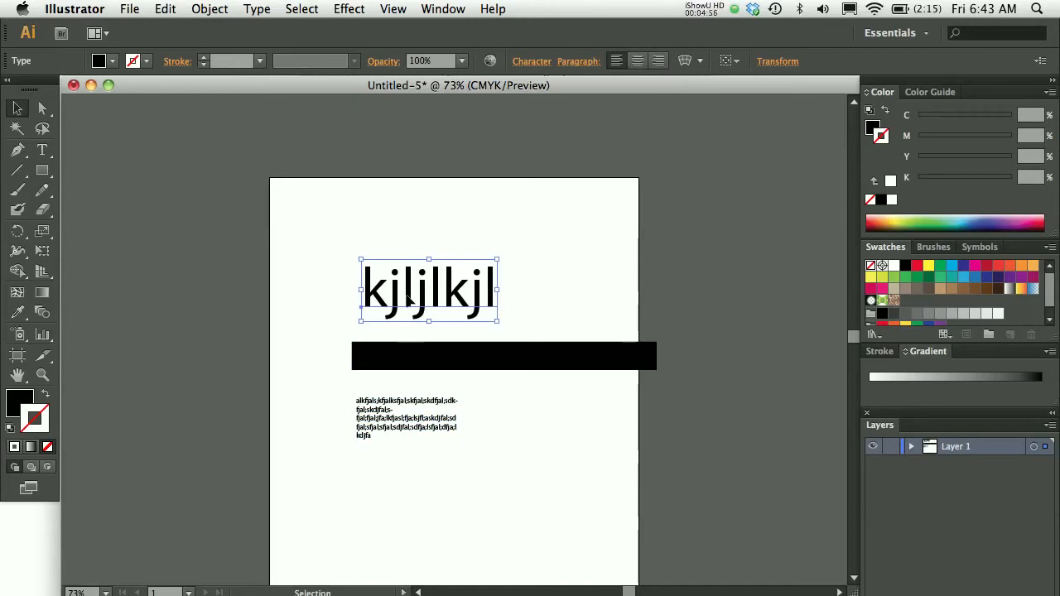
left_click(373, 420)
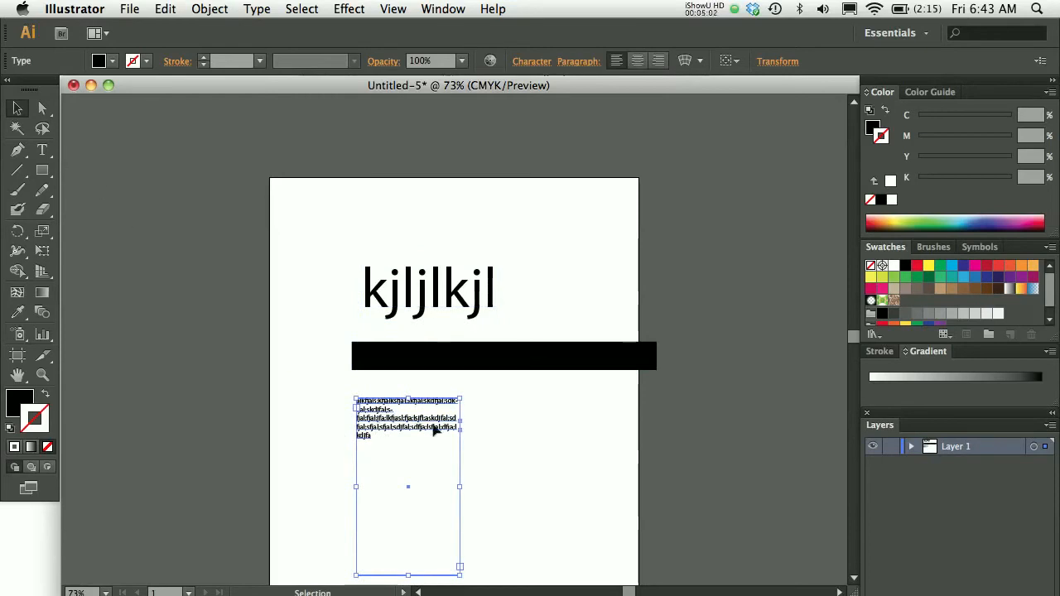
key("Delete")
left_click(430, 308)
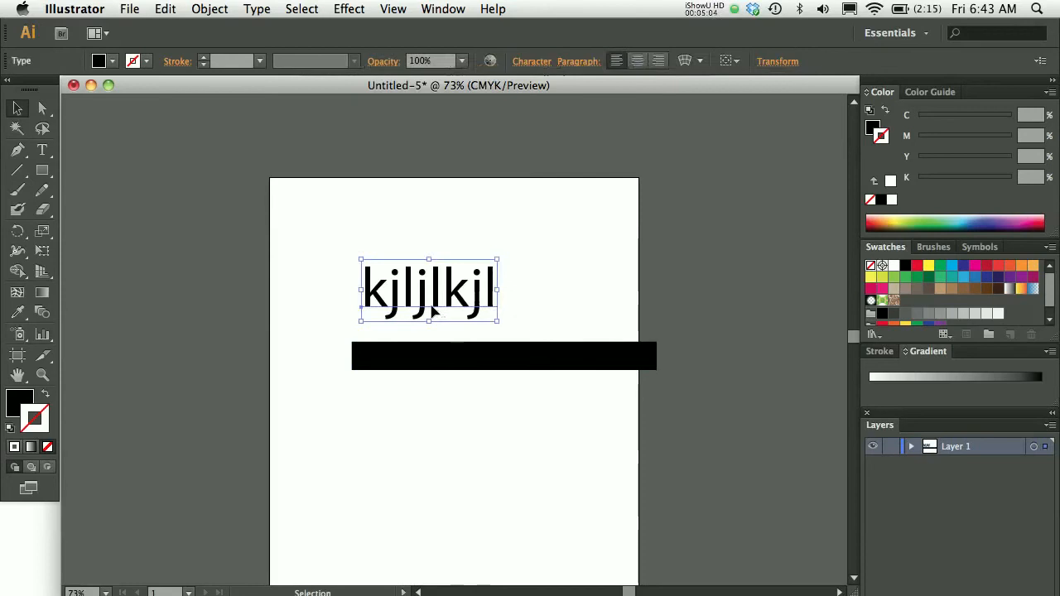
key("Delete")
- Add the point text "Grid Systems" above the black bar and select it as an object
left_click(41, 153)
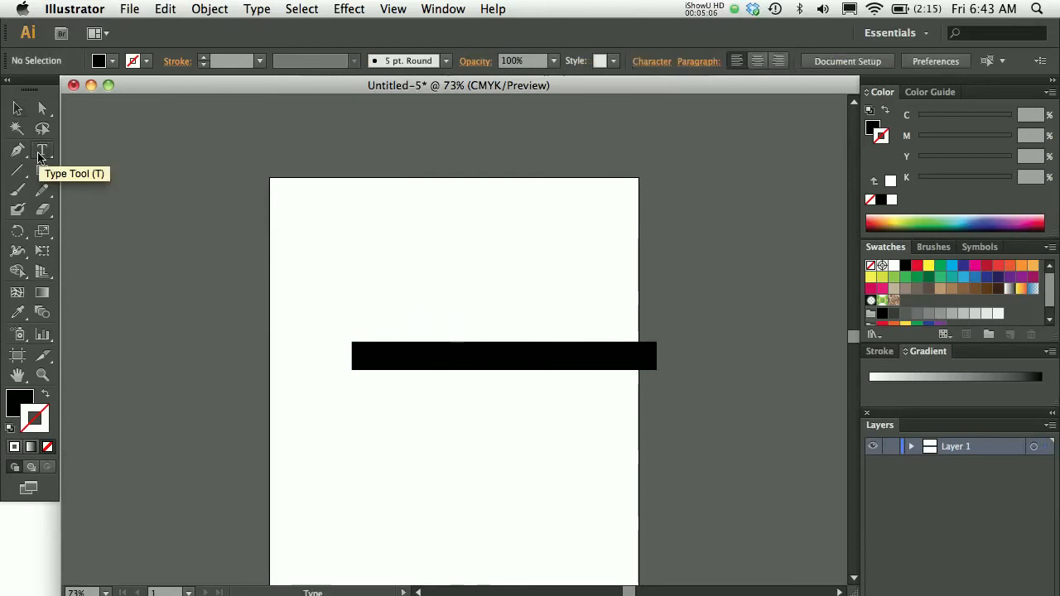
left_click(366, 293)
type("Grid Systems")
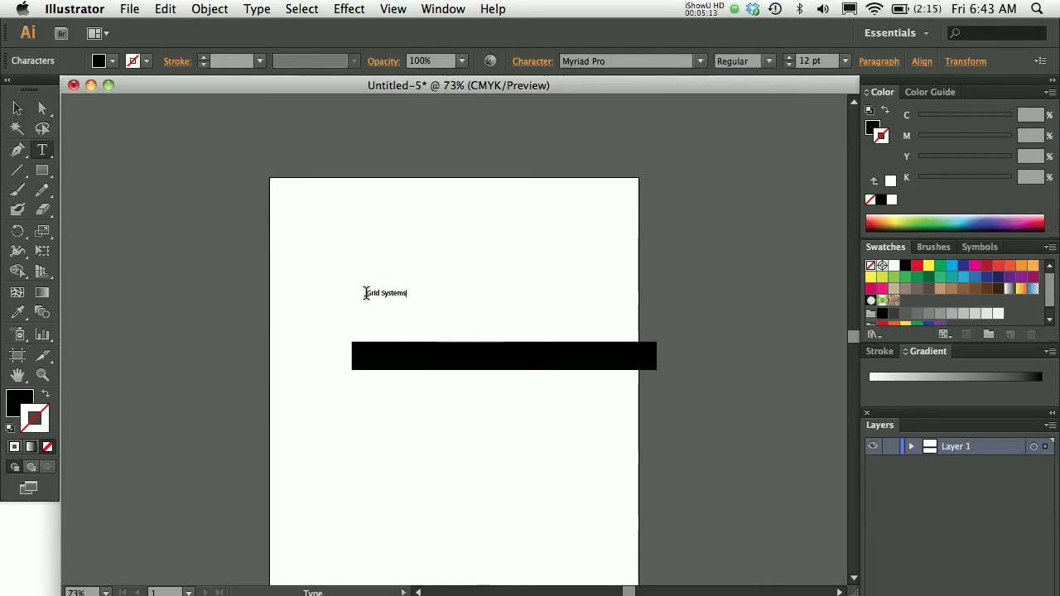
left_click(18, 110)
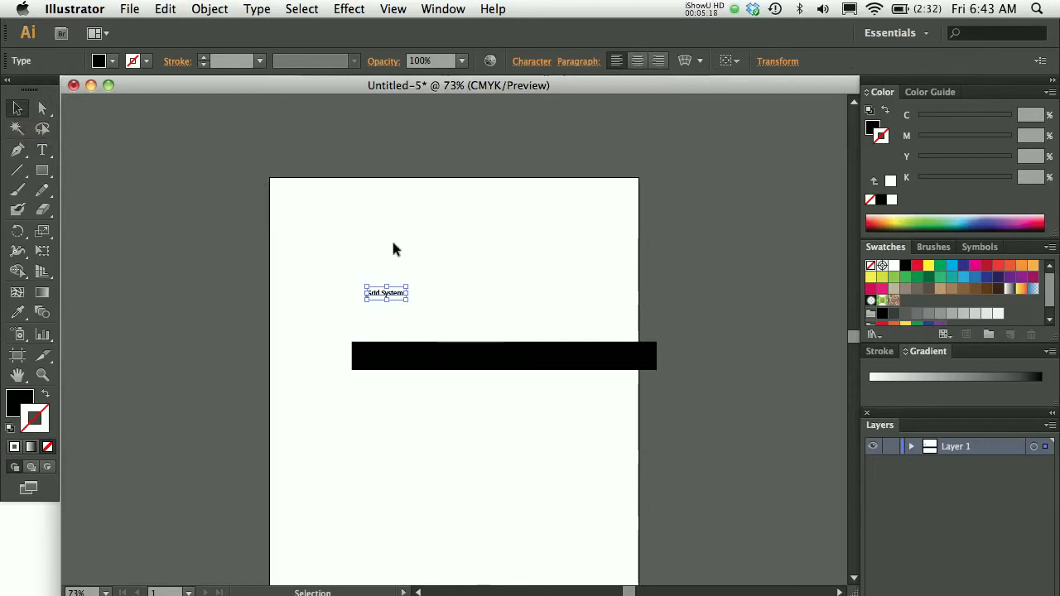
- Switch to the Layout workspace and detach the Character and Paragraph panels into one floating group
left_click(896, 34)
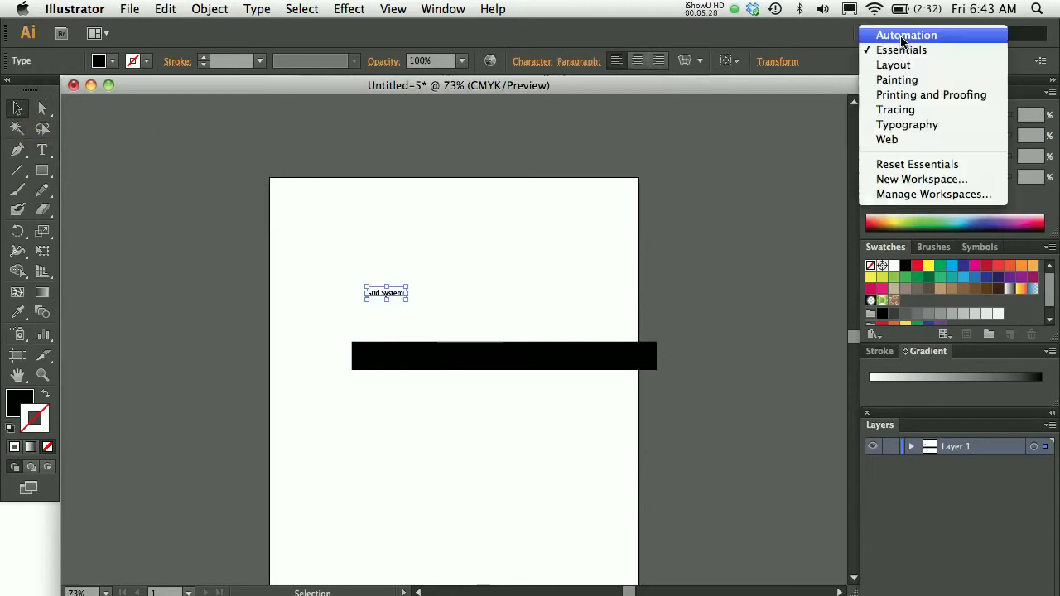
left_click(901, 65)
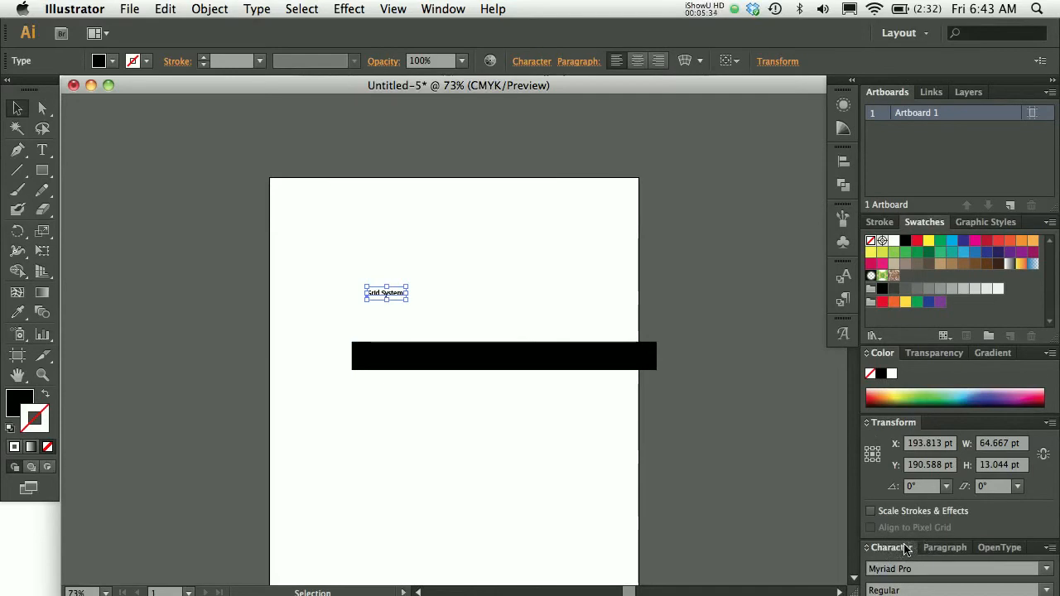
left_click_drag(906, 549, 727, 367)
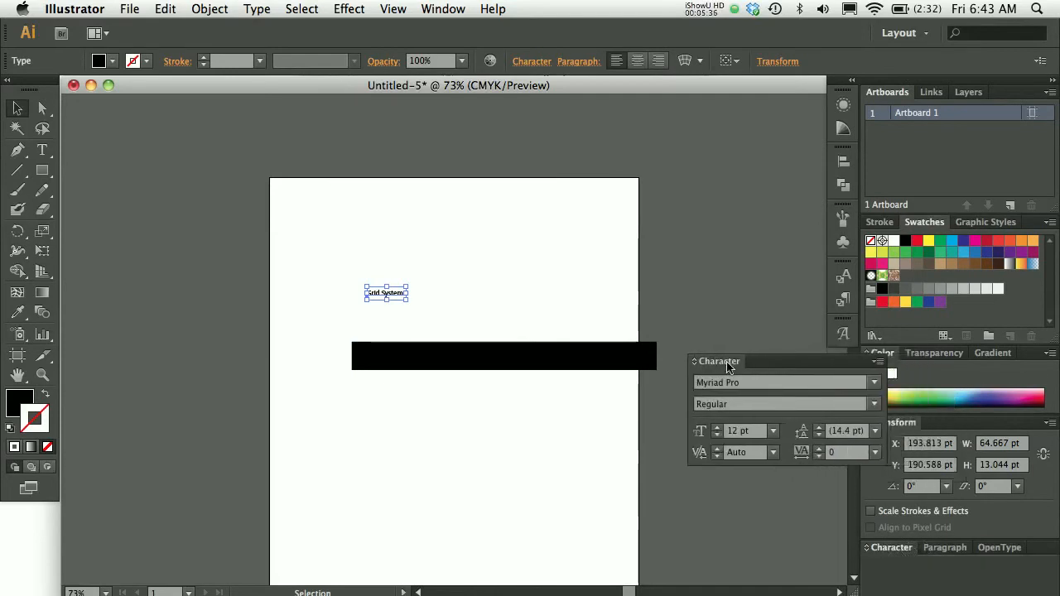
left_click_drag(888, 571, 778, 361)
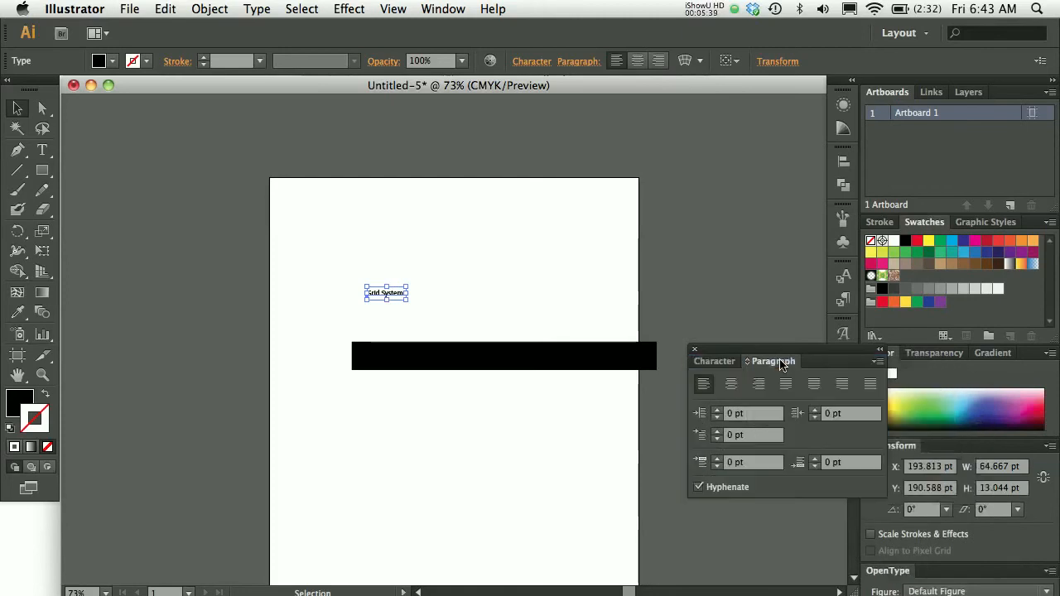
- Bring the Character settings forward in the floating group, reposition the group beside the page, and show the Layers panel
left_click(723, 361)
left_click_drag(842, 353, 817, 365)
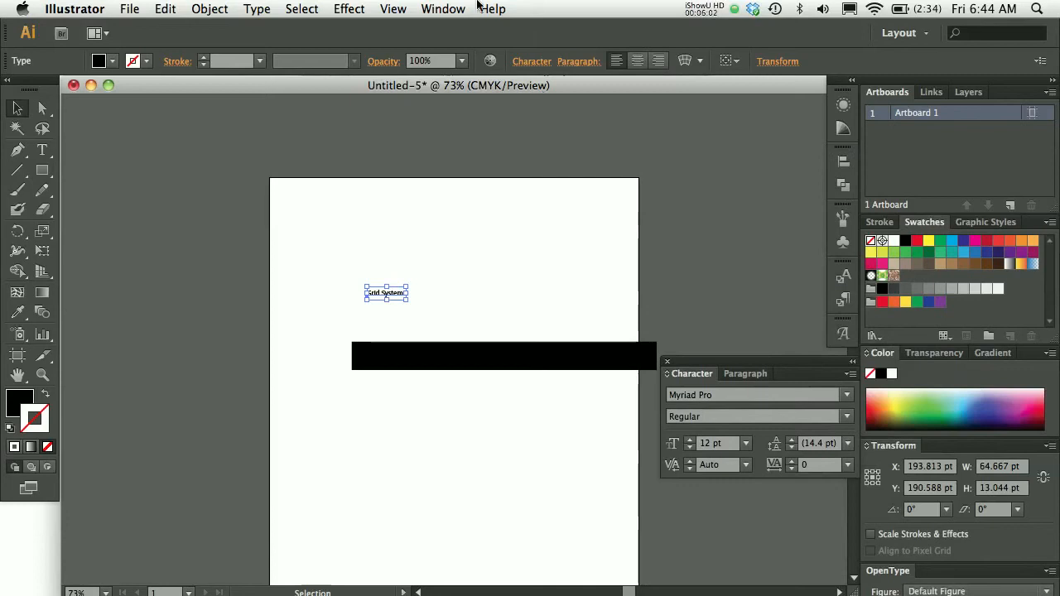
left_click(443, 8)
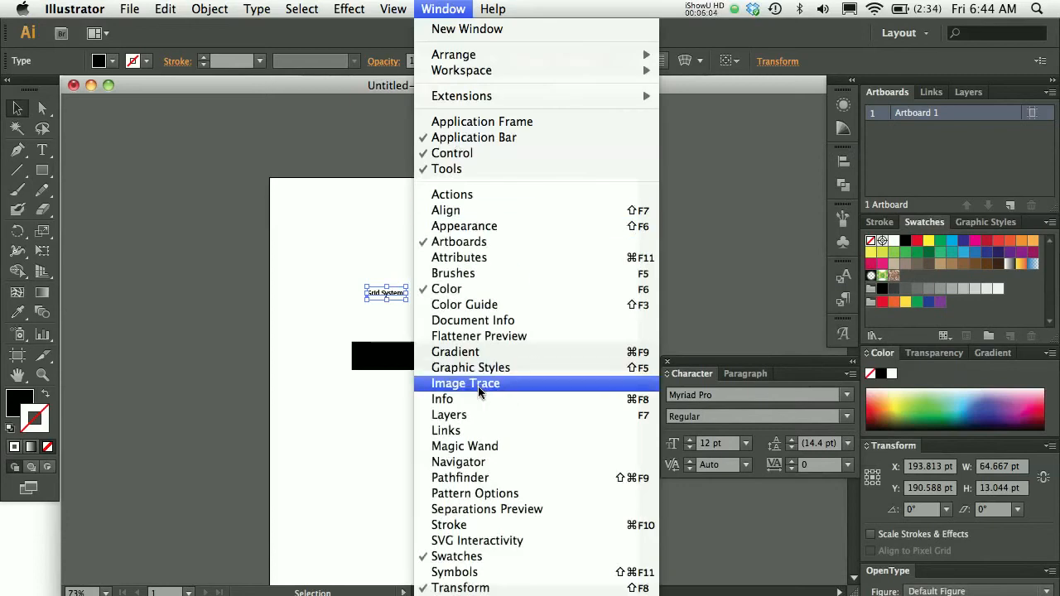
left_click(479, 415)
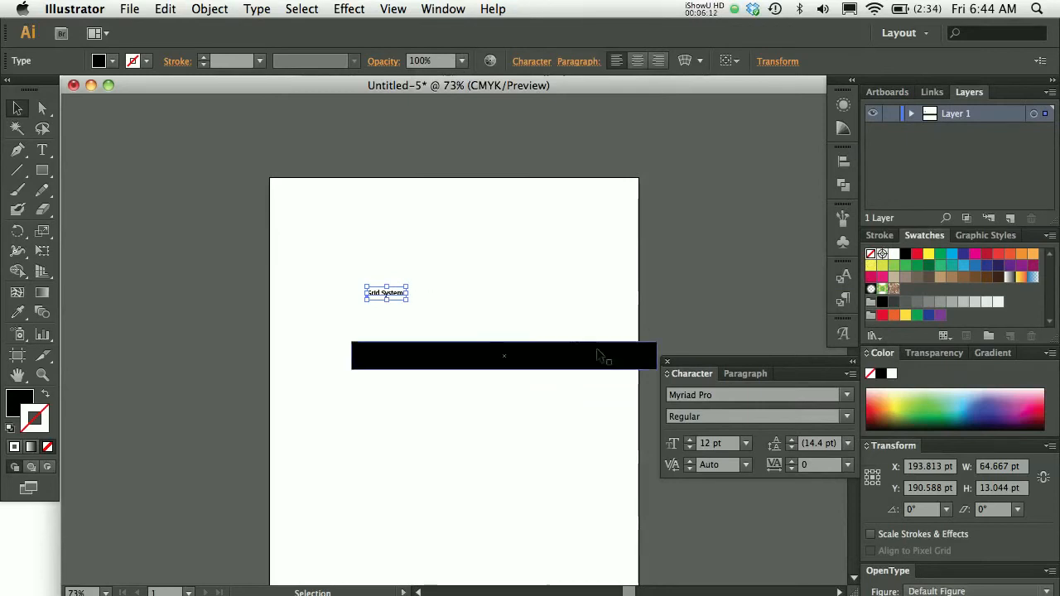
- Set the "Grid Systems" text's font family to Gill Sans and deselect the text
left_click(737, 398)
type("Gilde")
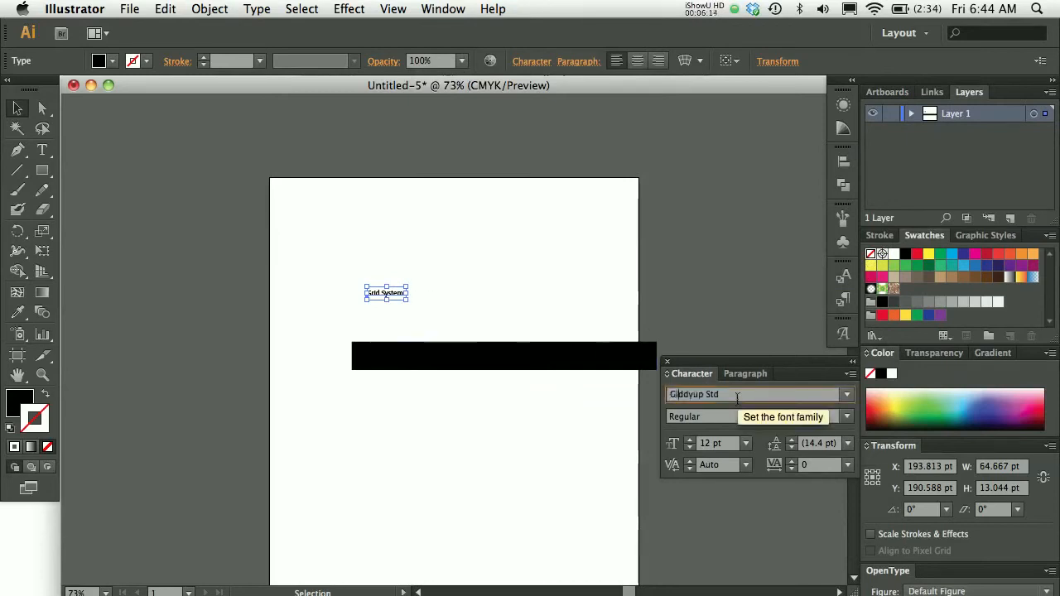
type("ll Sans")
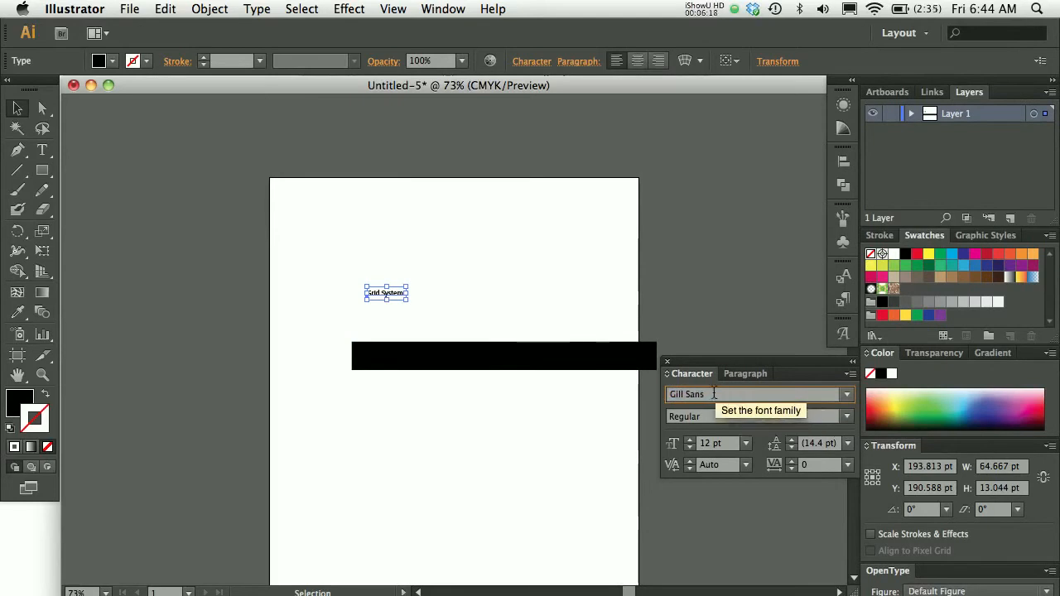
double_click(710, 395)
triple_click(710, 395)
type("Gill")
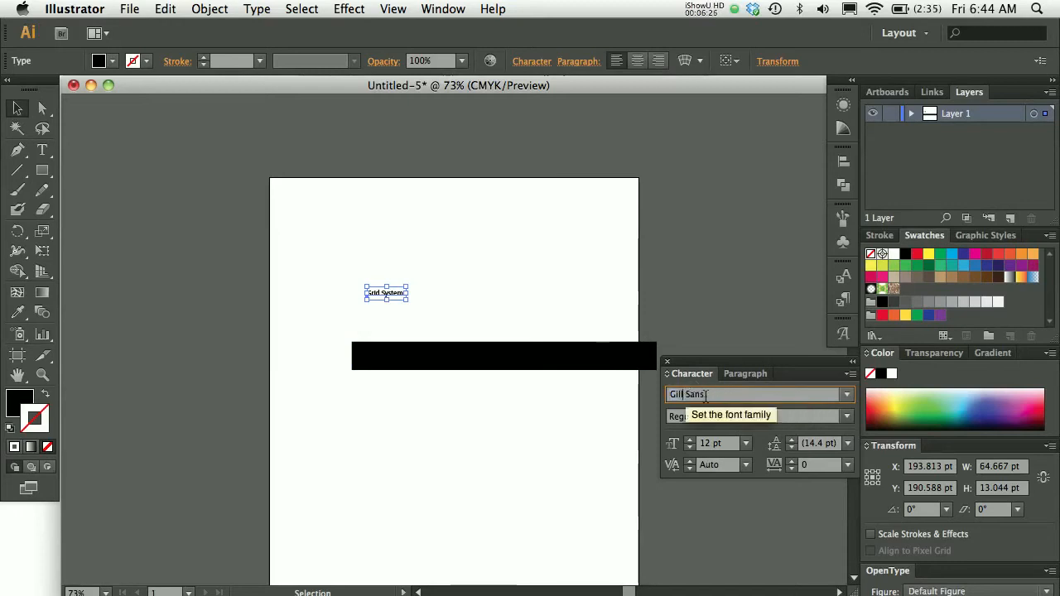
left_click(495, 287)
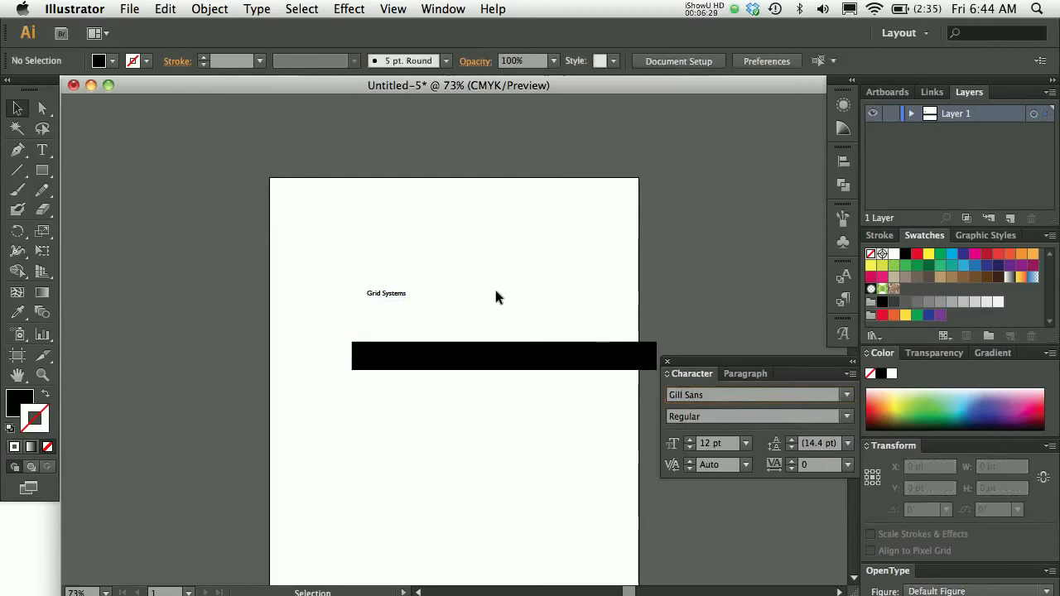
- Browse the font family previews for the "Grid Systems" text without choosing another font, and deselect the text
left_click(394, 295)
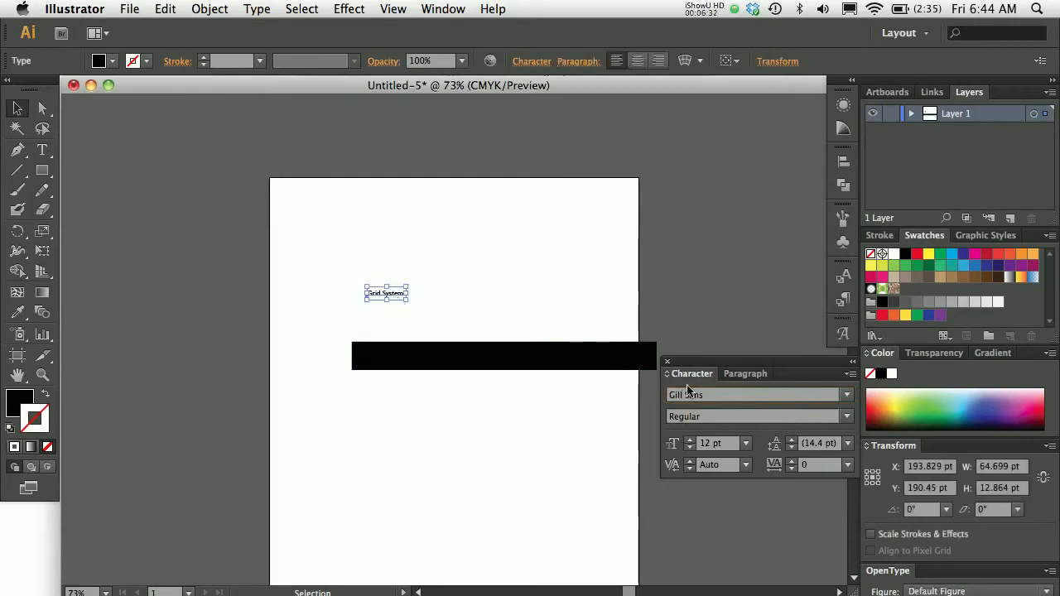
left_click(846, 397)
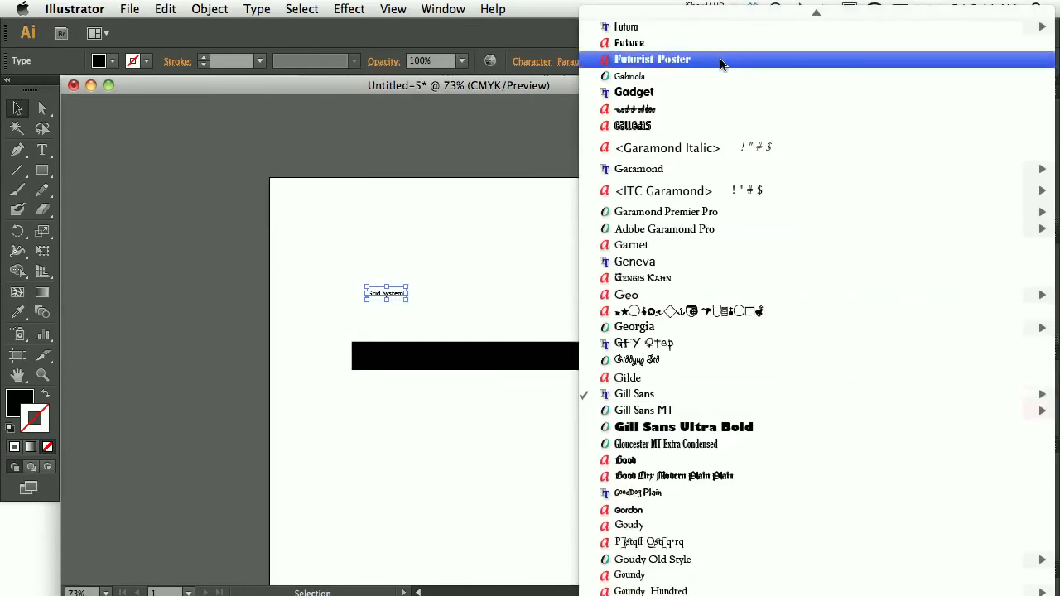
mouse_move(708, 10)
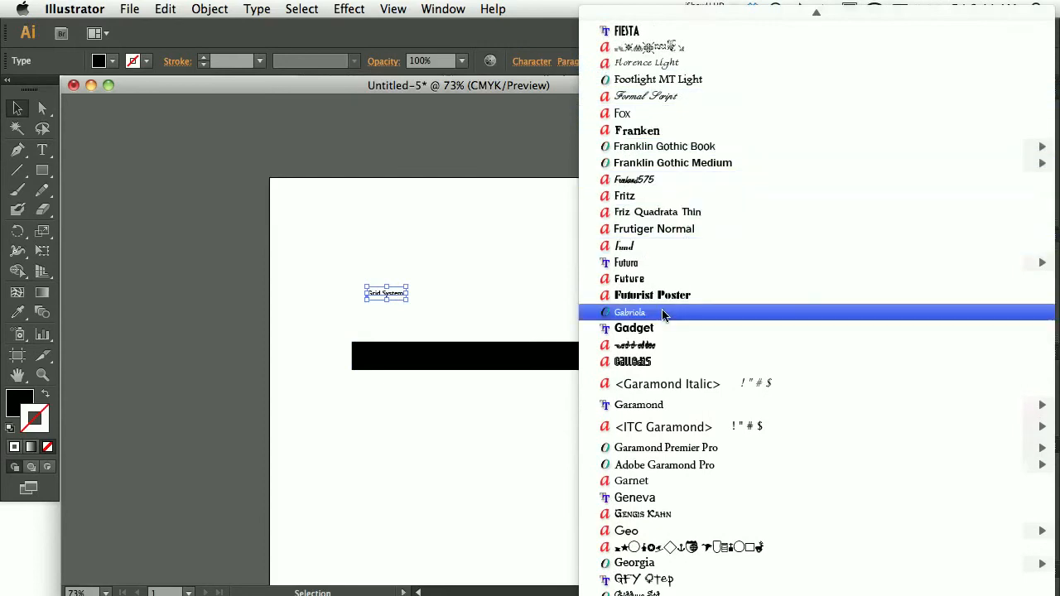
left_click(442, 127)
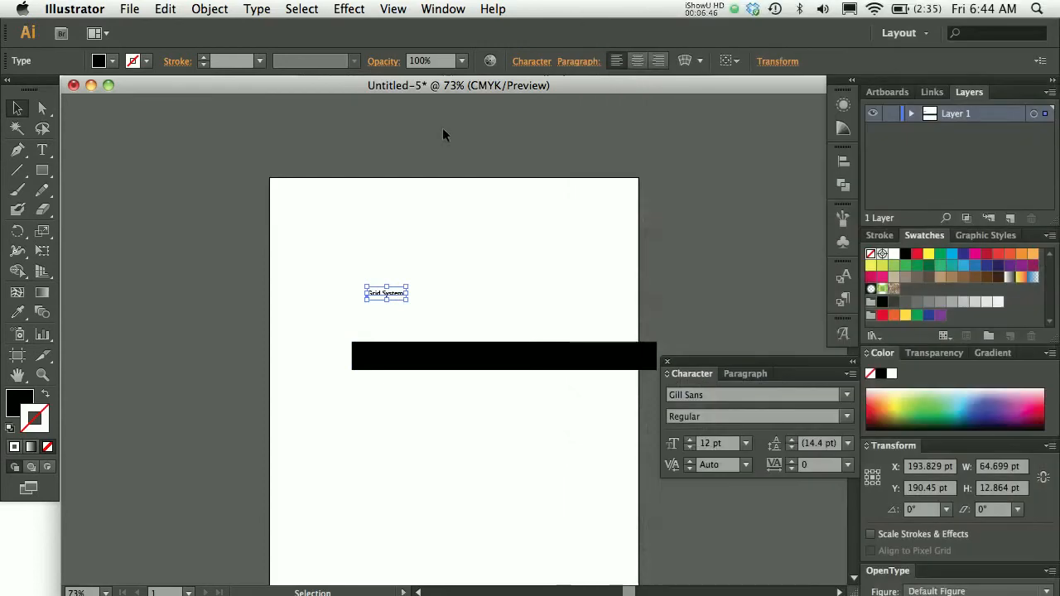
left_click(432, 132)
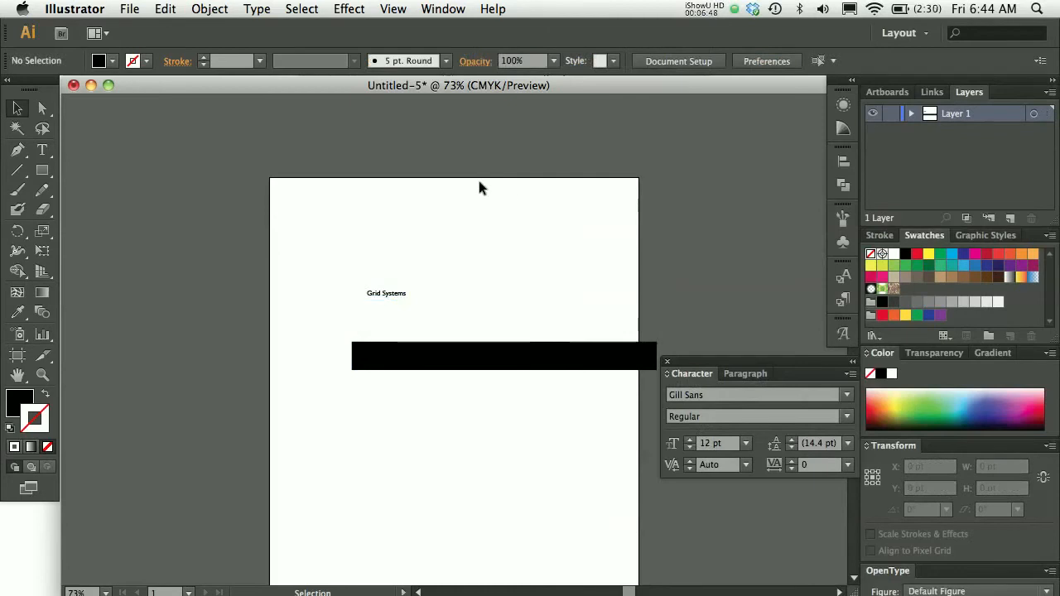
- Switch back to the Essentials workspace and deselect the "Grid Systems" text
left_click(382, 294)
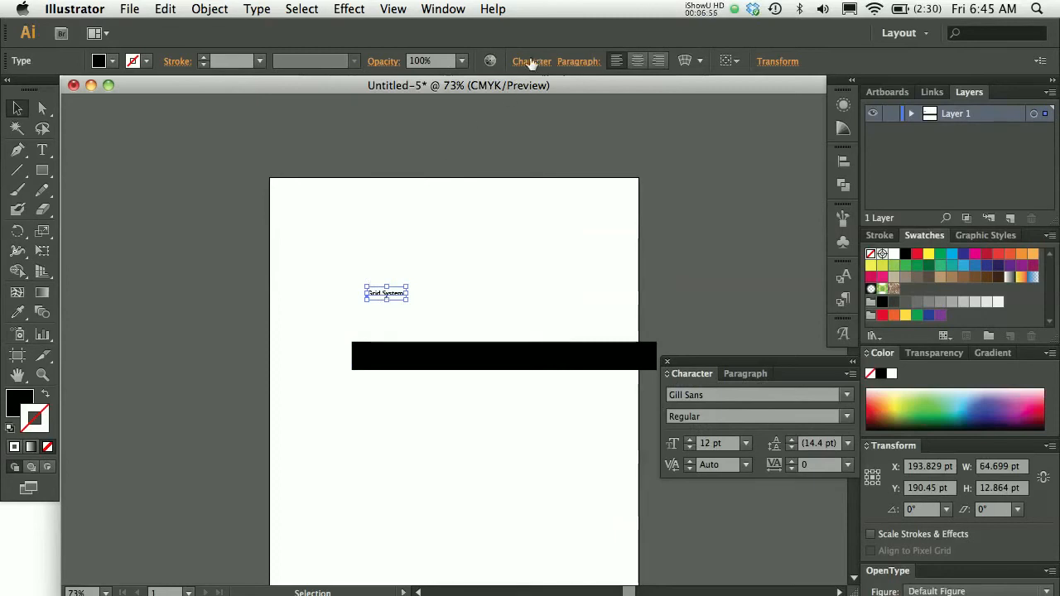
left_click(903, 33)
left_click(911, 50)
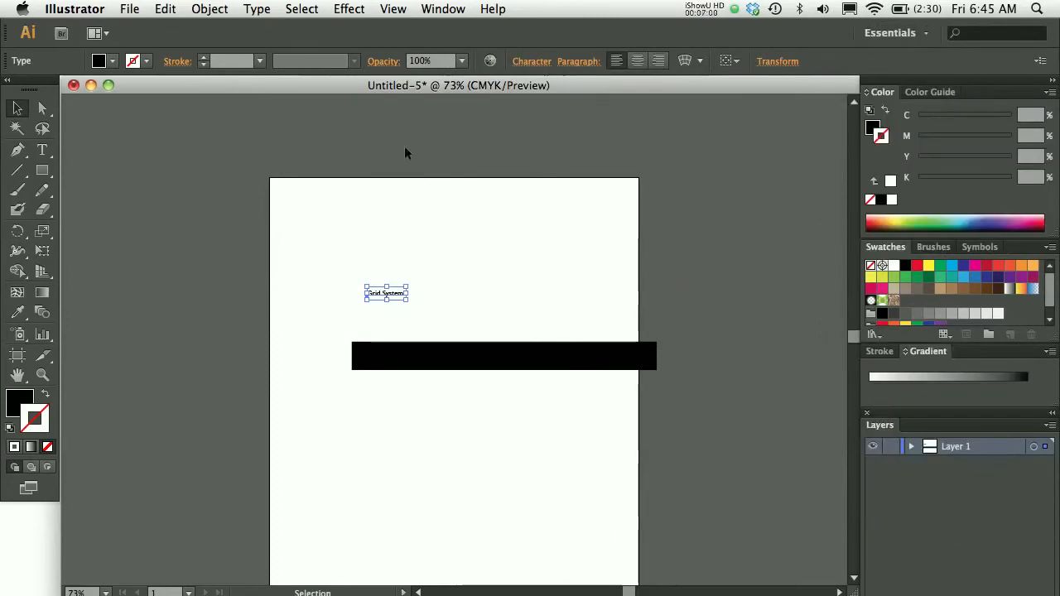
left_click(346, 130)
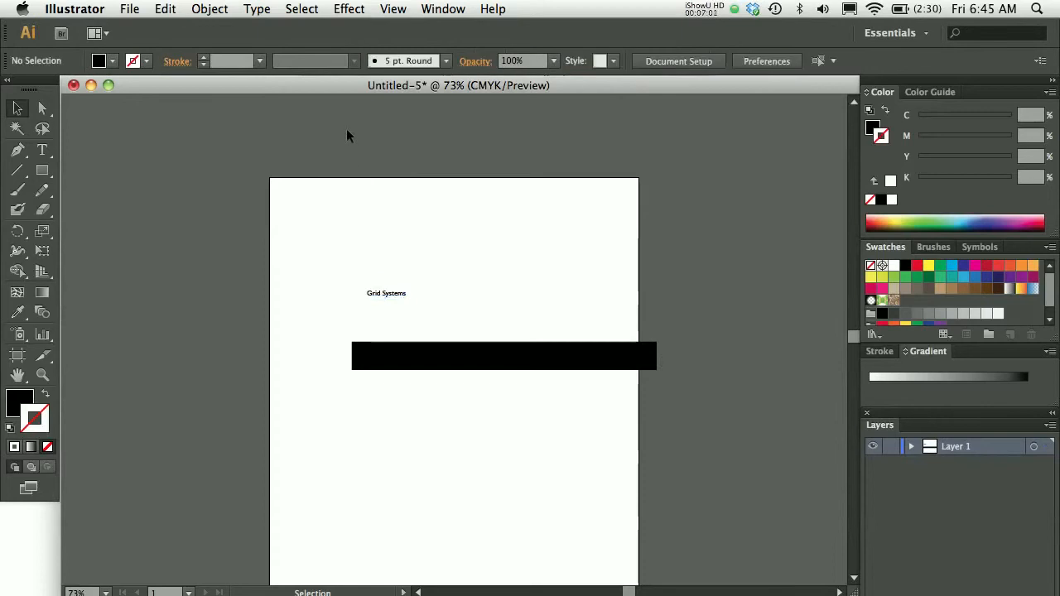
- Select the word "Grid" with the Type tool and view the available font families without changing the font
key("t")
double_click(379, 294)
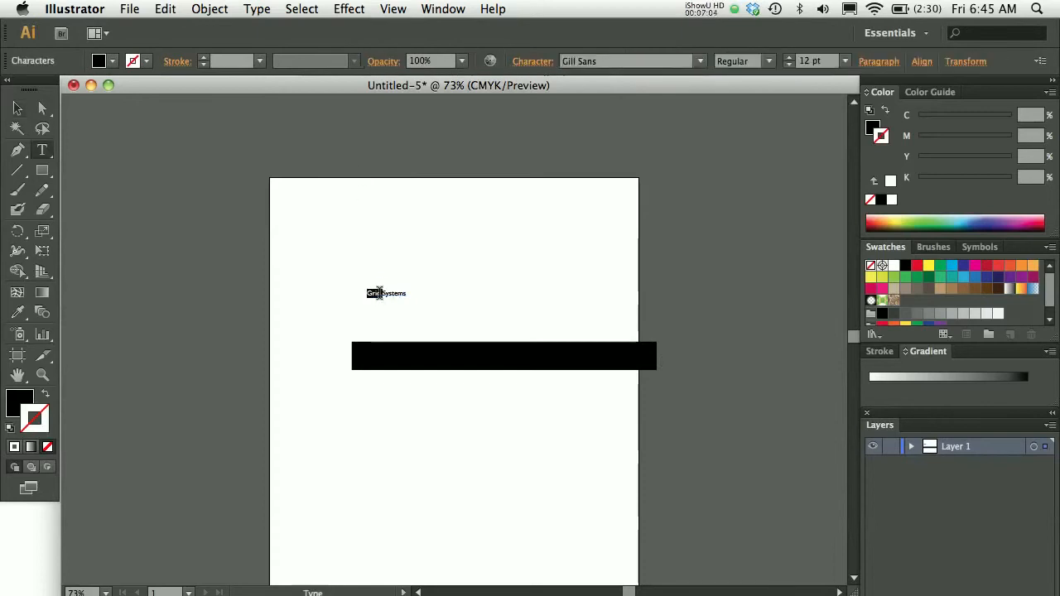
left_click(700, 62)
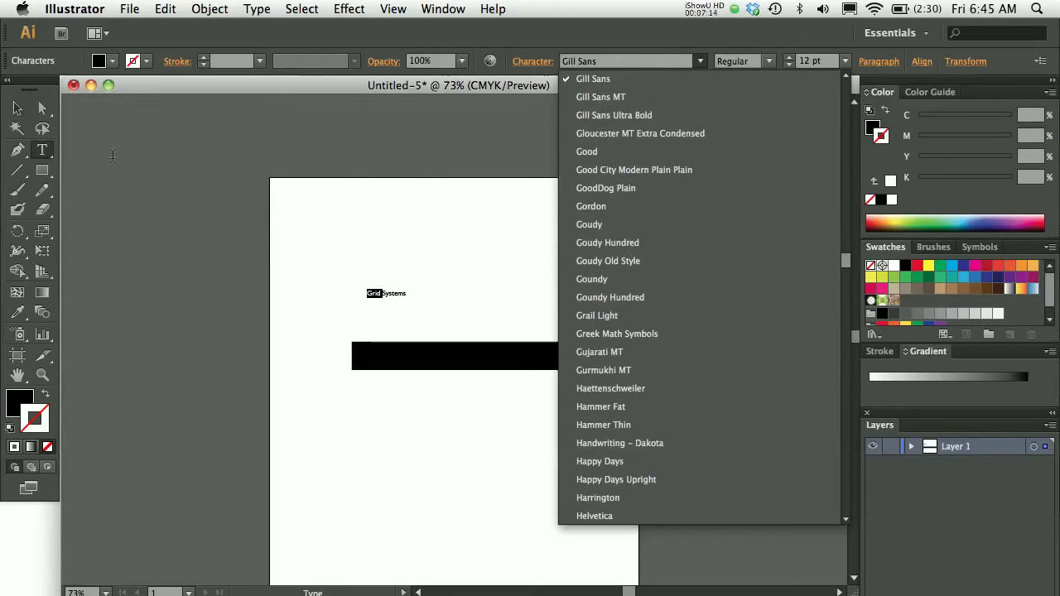
left_click(22, 115)
left_click(333, 121)
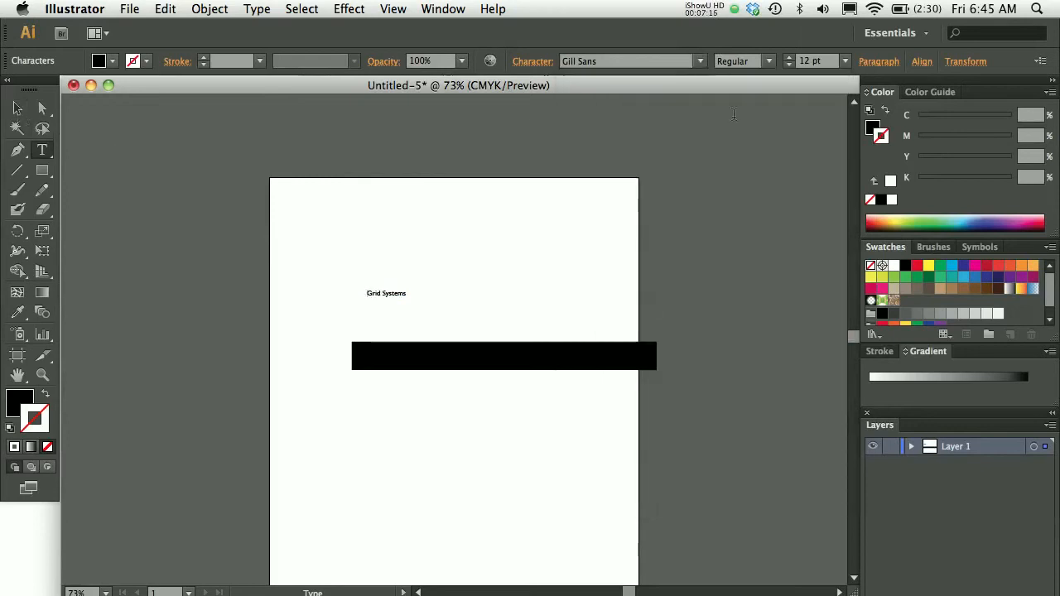
- Select the whole "Grid Systems" line and view its full character options and font previews
triple_click(391, 294)
left_click(531, 63)
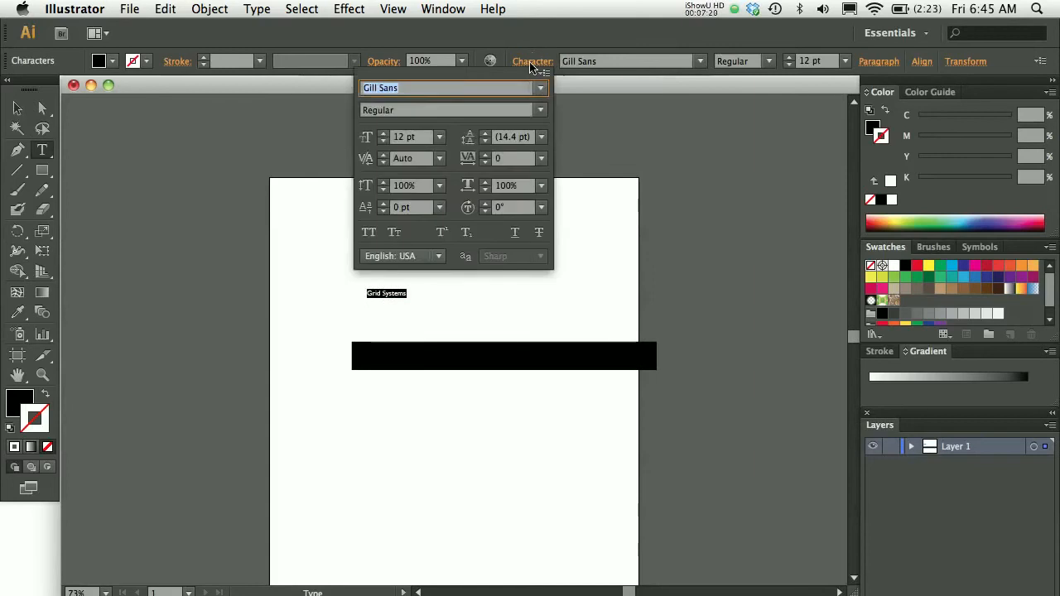
left_click(539, 89)
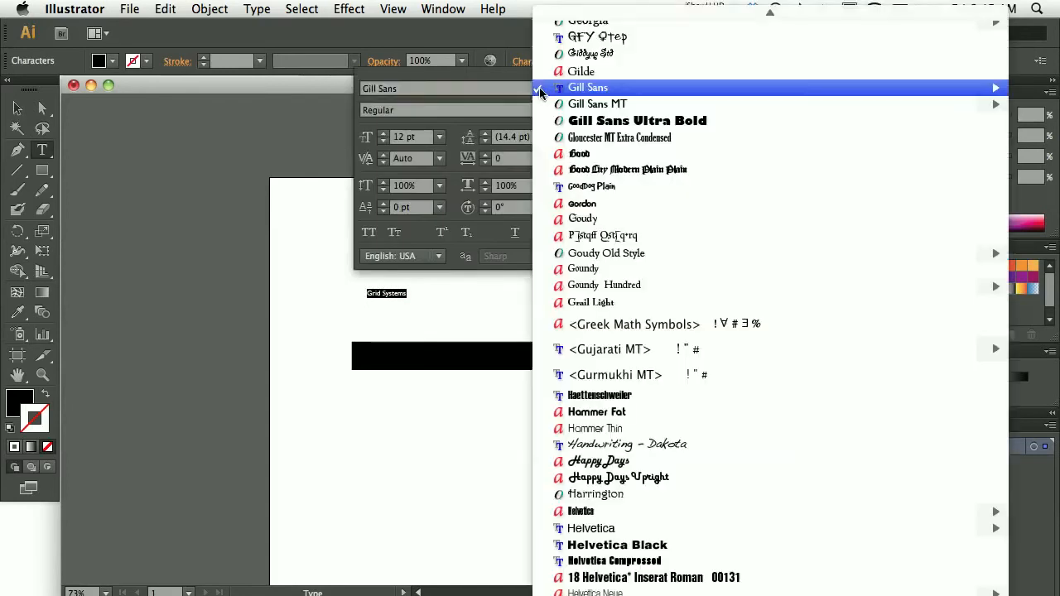
left_click(297, 106)
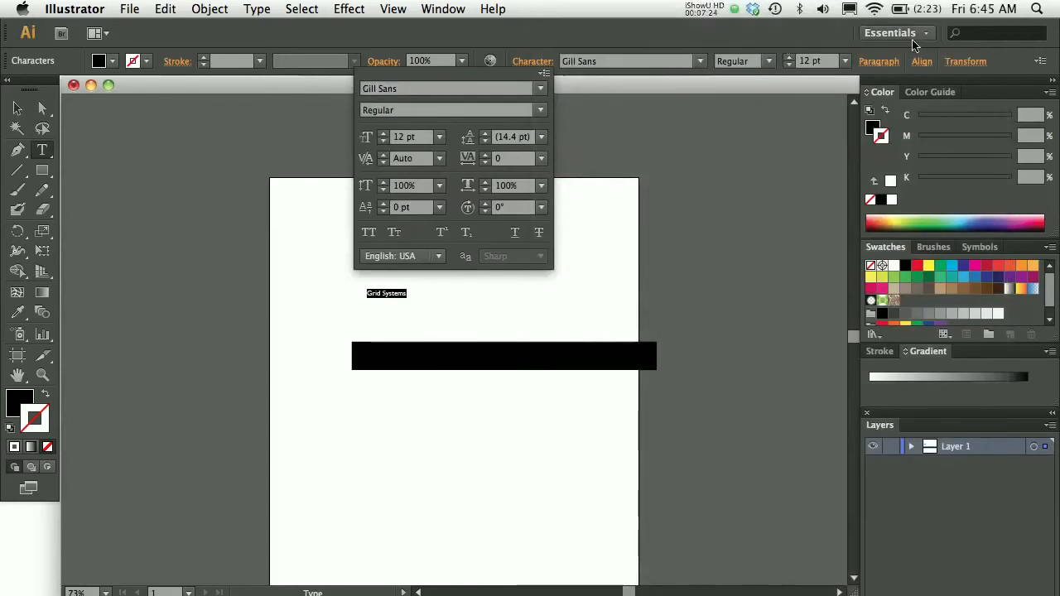
- Switch to the Layout workspace and bring the Gill Sans font family setting into focus for the selected text
left_click(913, 40)
left_click(916, 39)
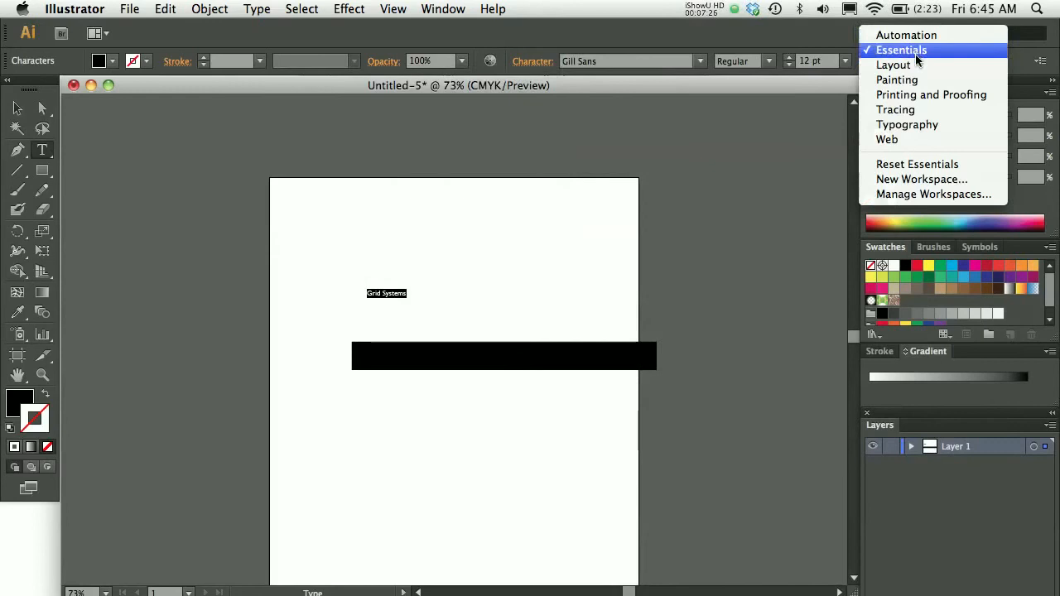
left_click(893, 65)
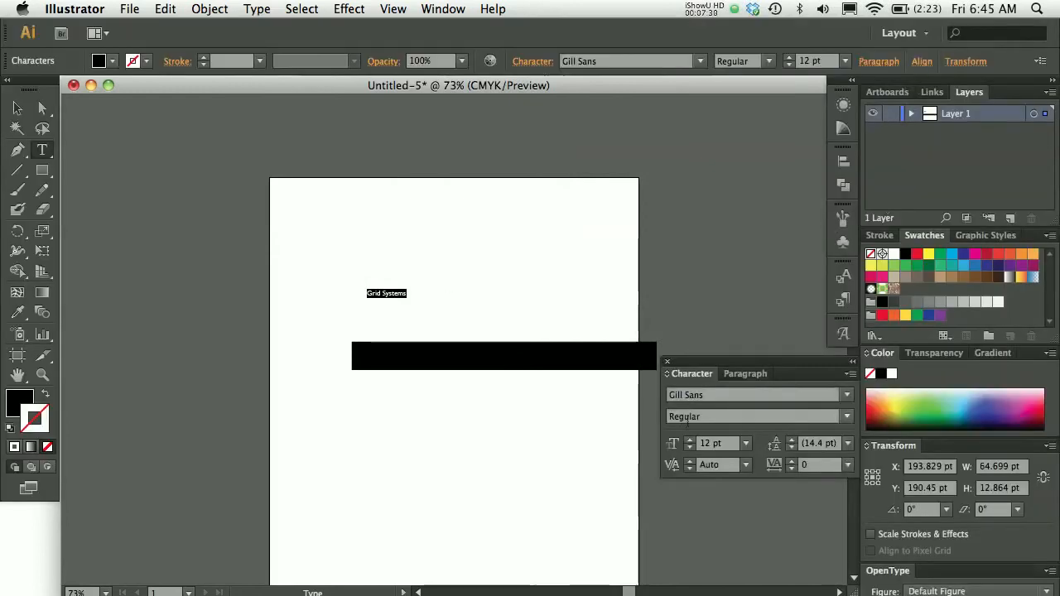
left_click(721, 395)
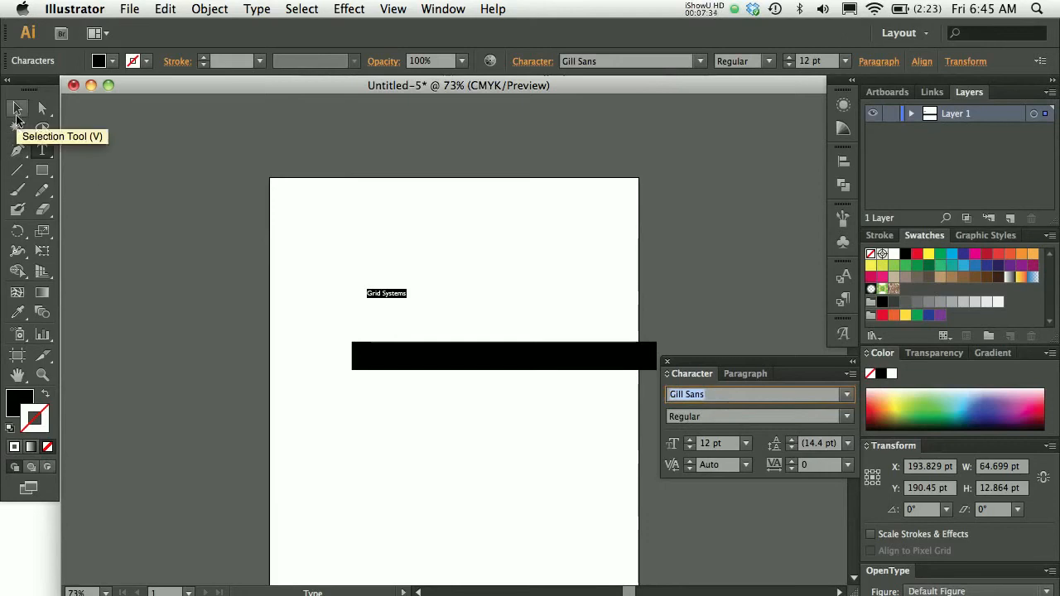
- Scale the "Grid Systems" text object up proportionally to about 394 pt wide, just above the black bar, and deselect it
left_click(17, 120)
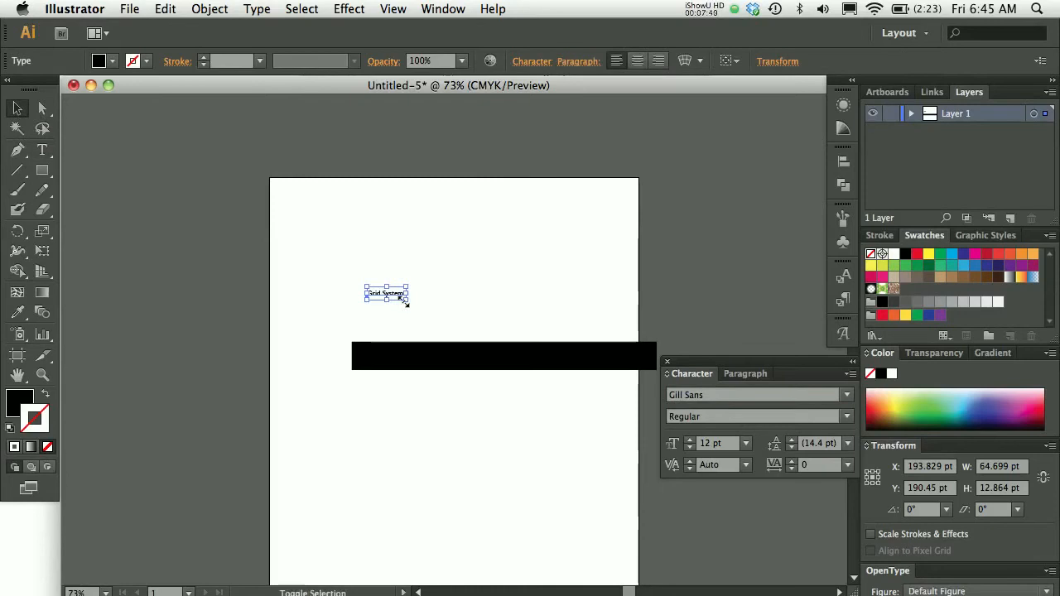
left_click_drag(406, 303, 772, 329)
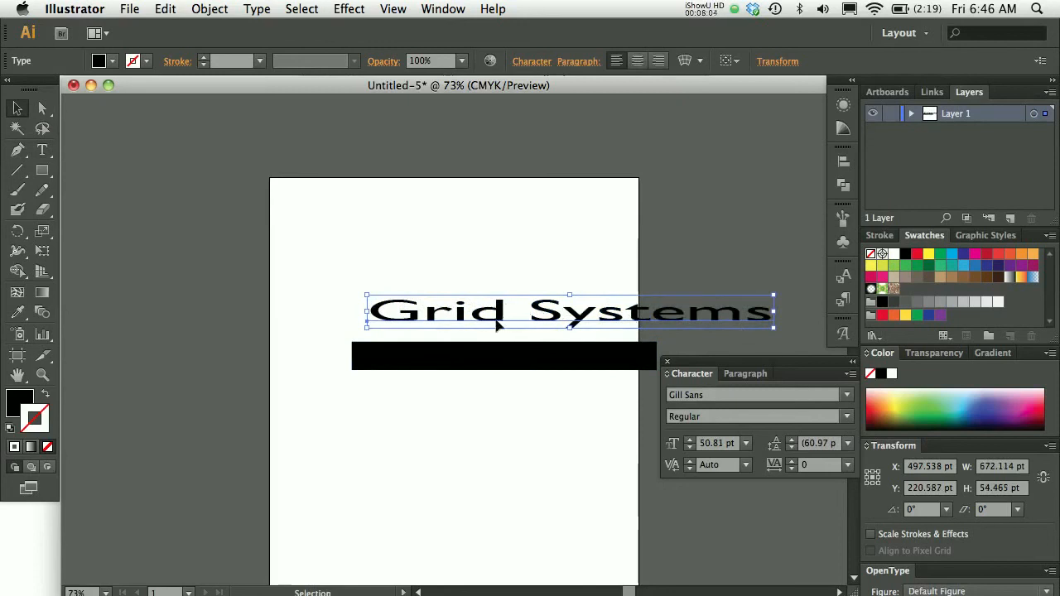
key("super+z")
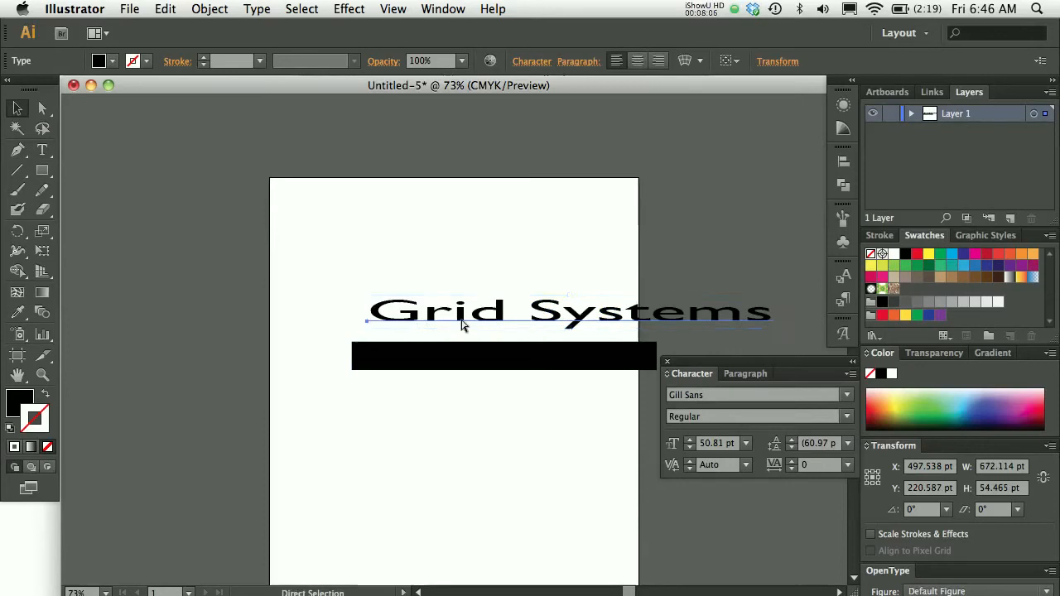
left_click_drag(488, 312, 618, 392)
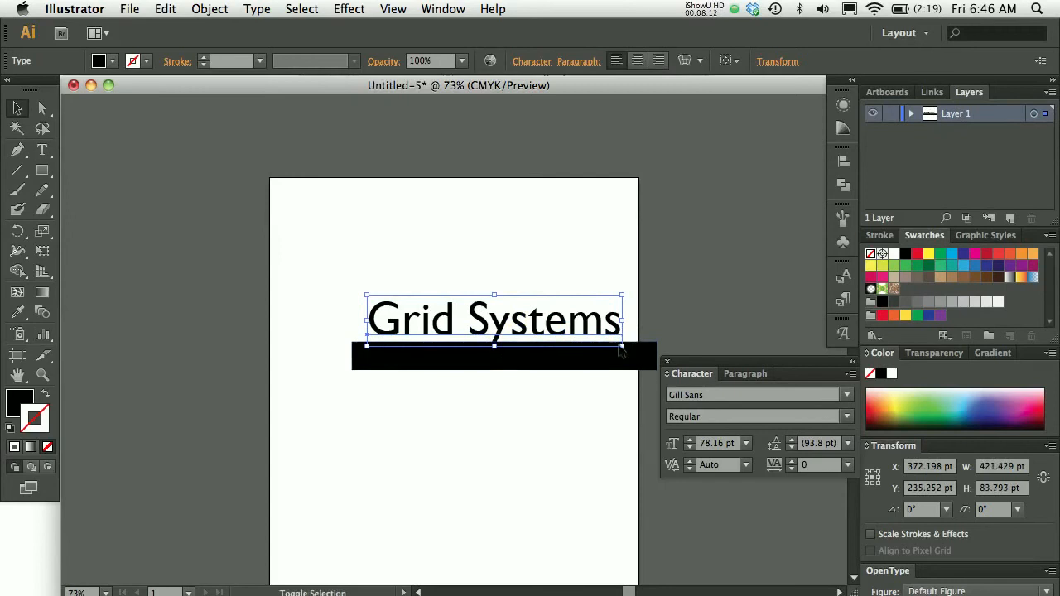
left_click_drag(627, 348, 605, 341)
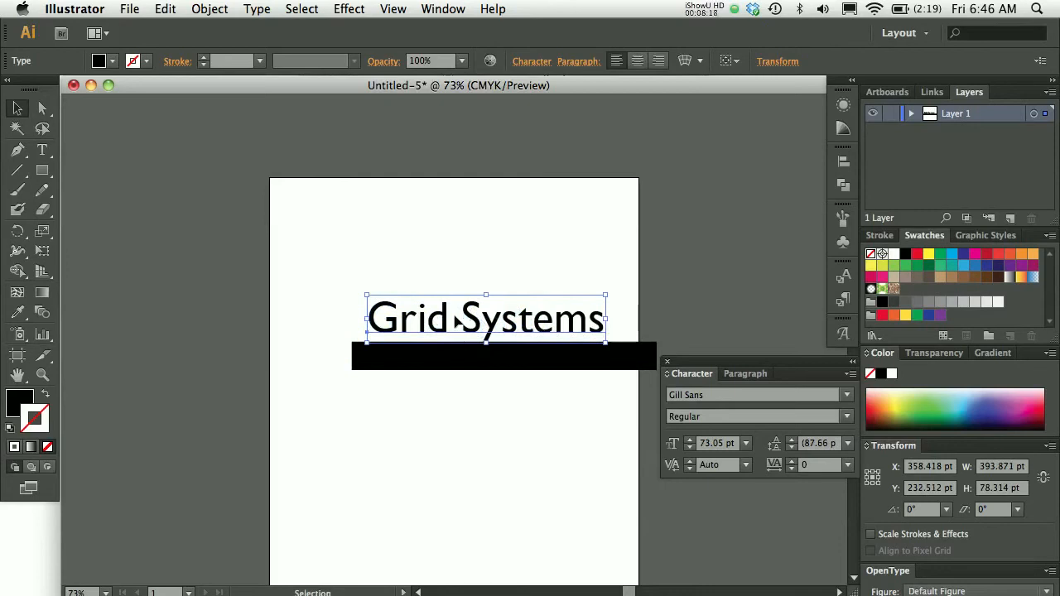
left_click(435, 439)
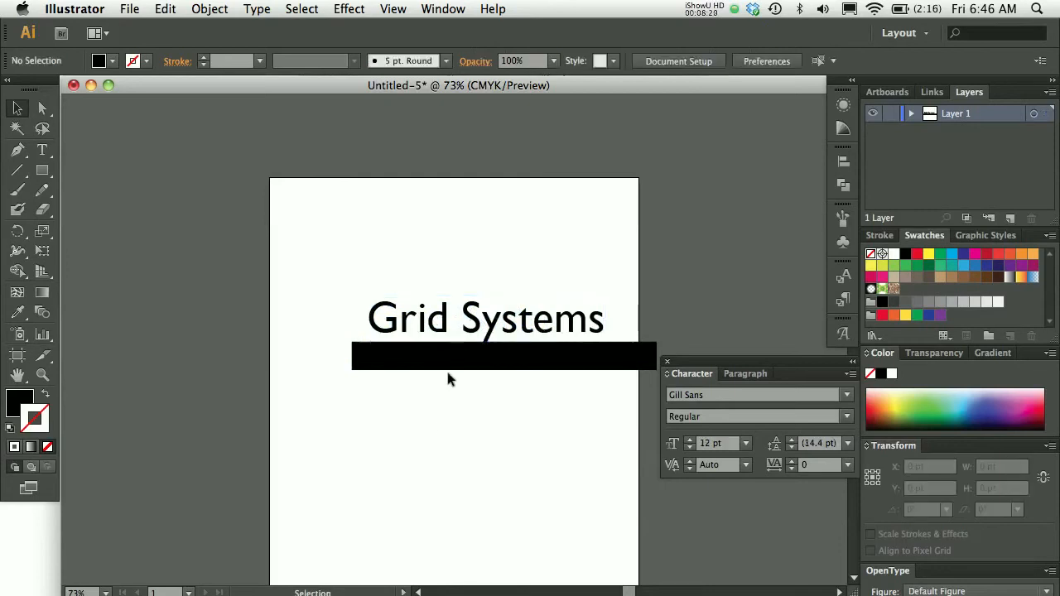
- Select the "Grid Systems" text object again and set its font size to 72 pt
left_click(445, 365)
left_click(449, 323)
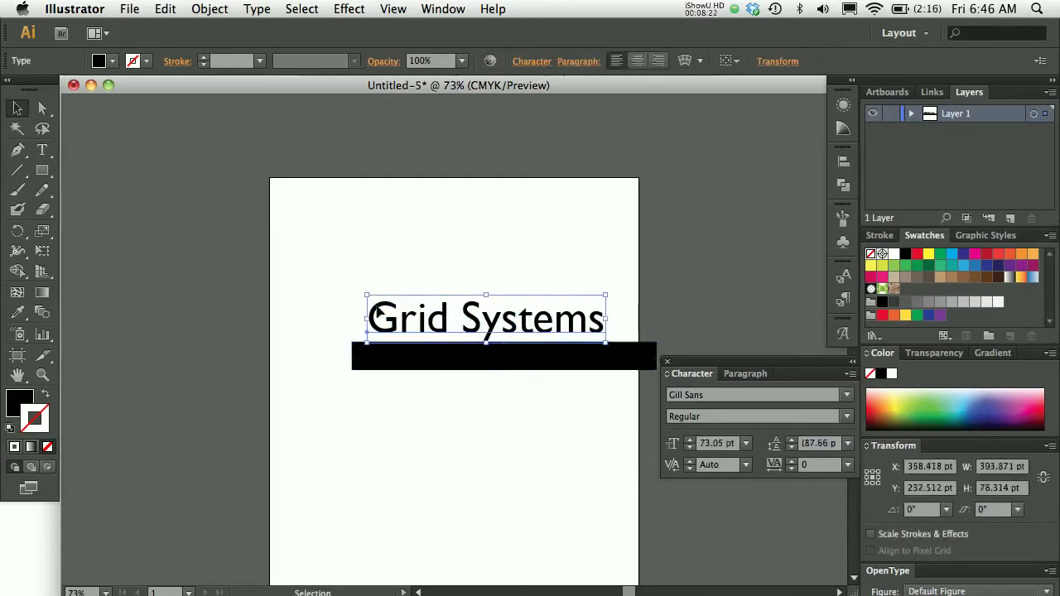
left_click(419, 273)
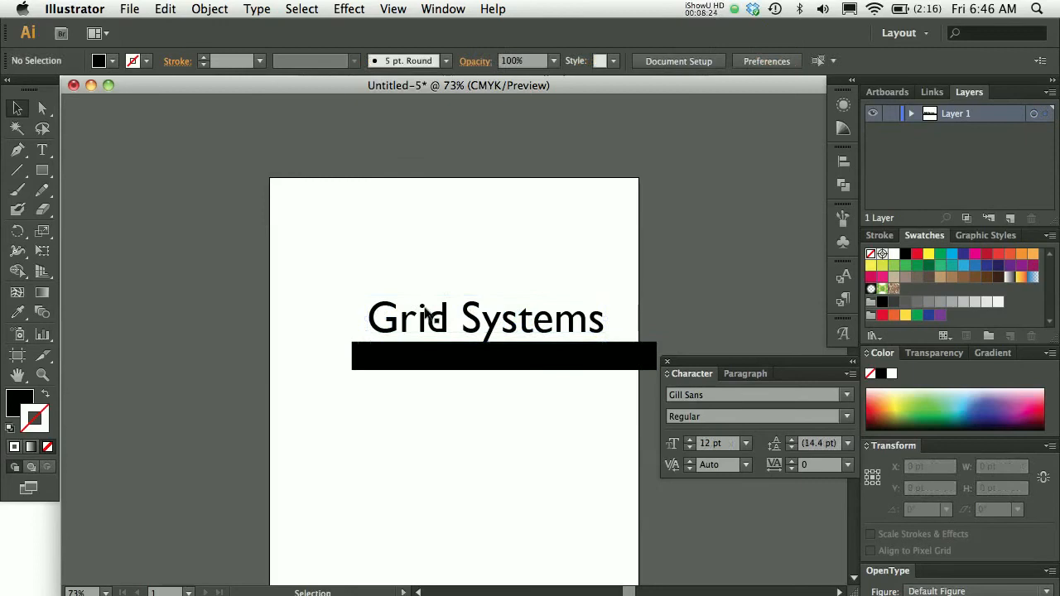
left_click(428, 324)
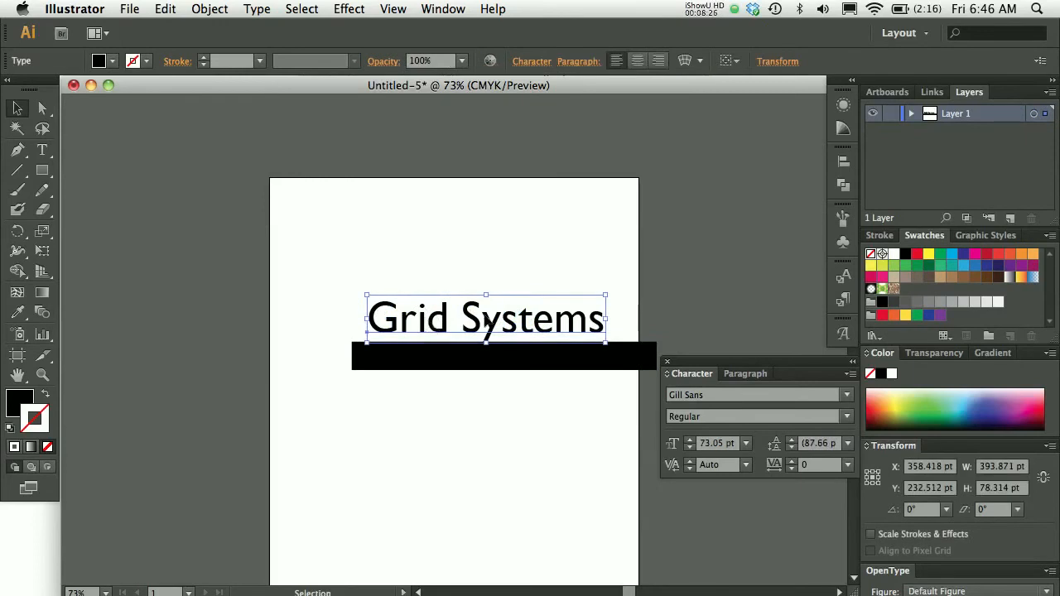
double_click(714, 449)
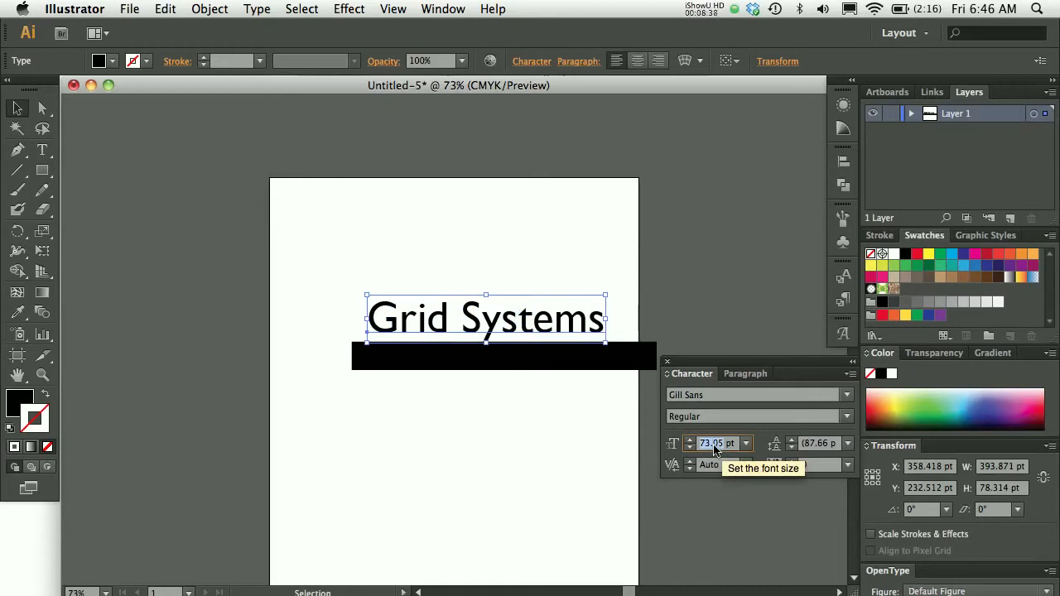
type("72")
key("Return")
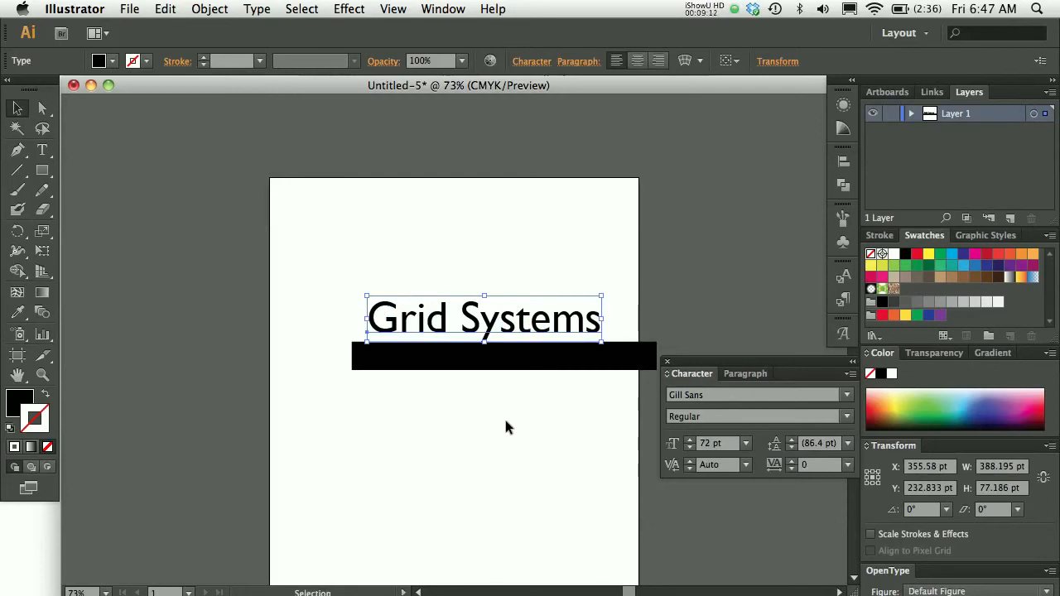
- Set the "Grid Systems" headline to the Bold style and move it slightly left above the black bar
left_click_drag(495, 426, 461, 369)
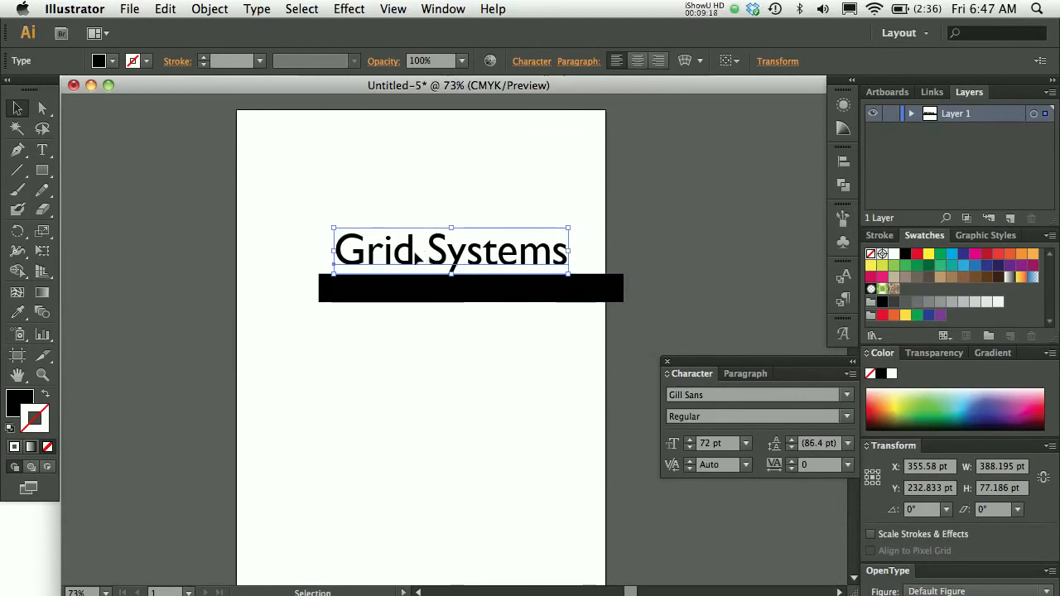
left_click(844, 417)
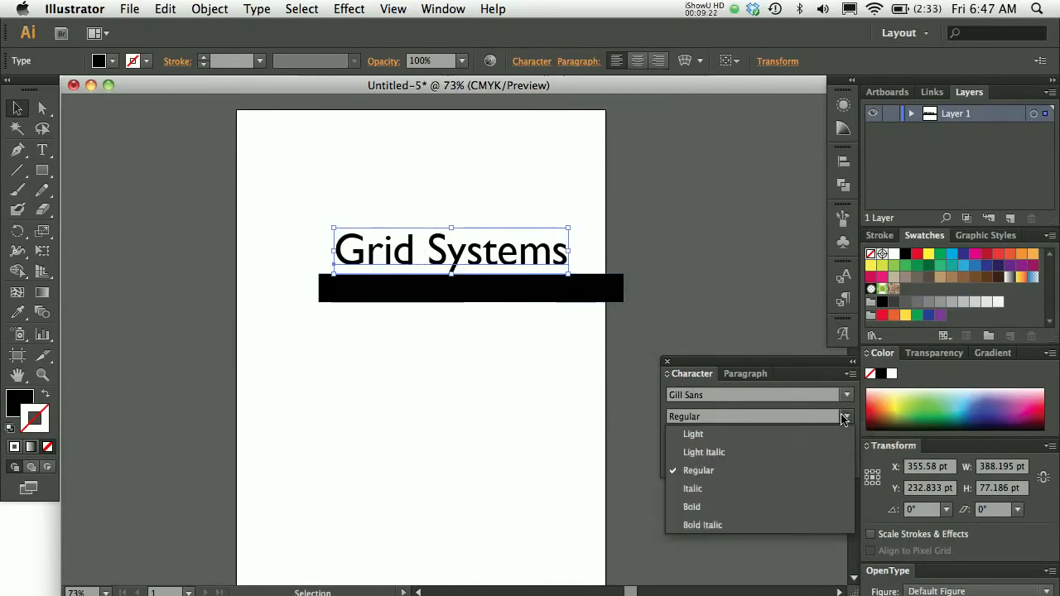
left_click(741, 507)
left_click_drag(508, 261, 492, 260)
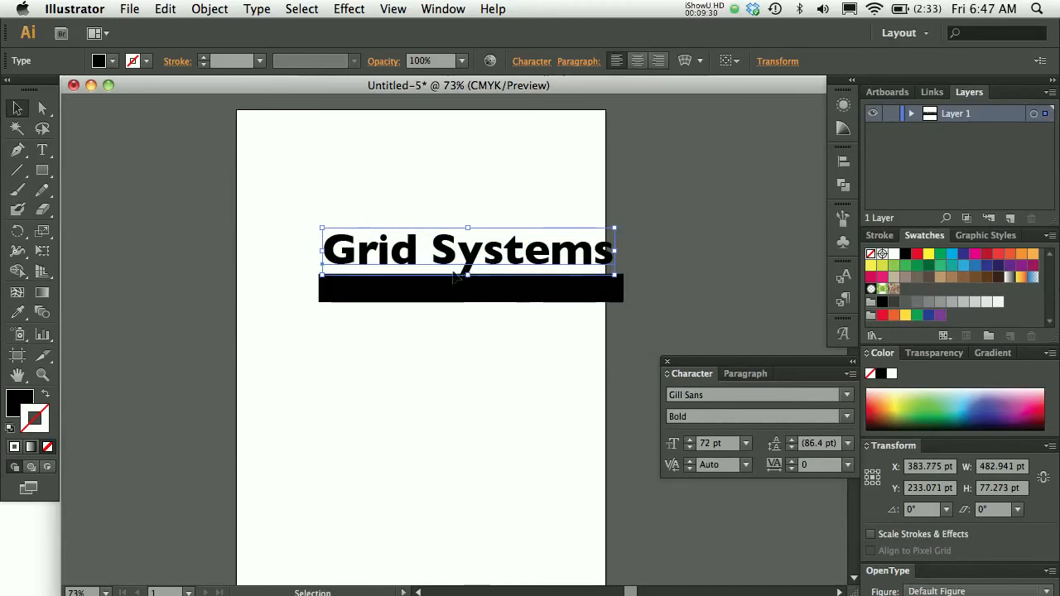
- Set the headline's font size to 64 pt
left_click(709, 445)
type("64")
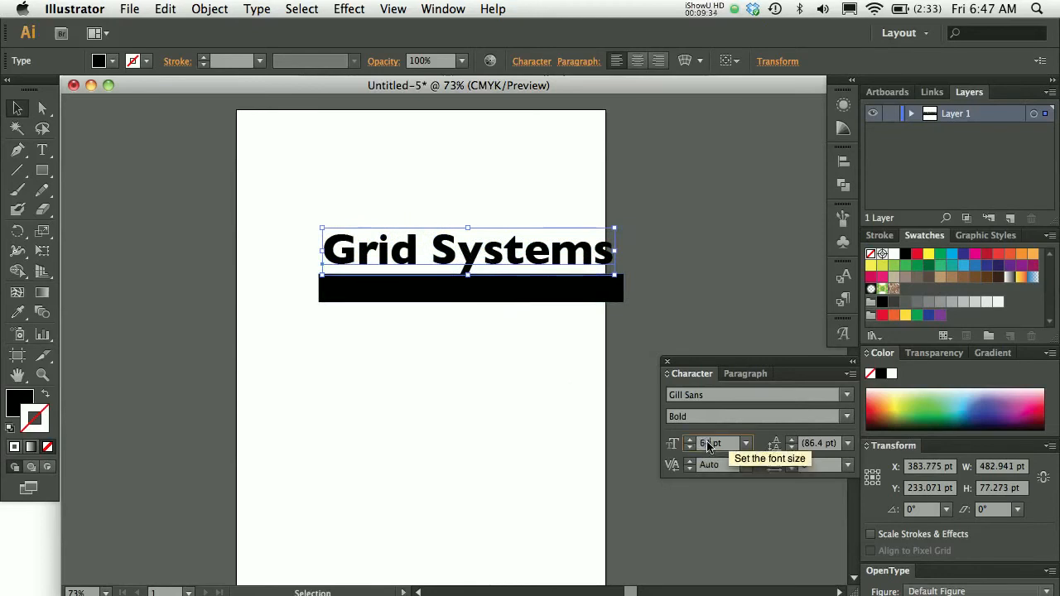
key("Return")
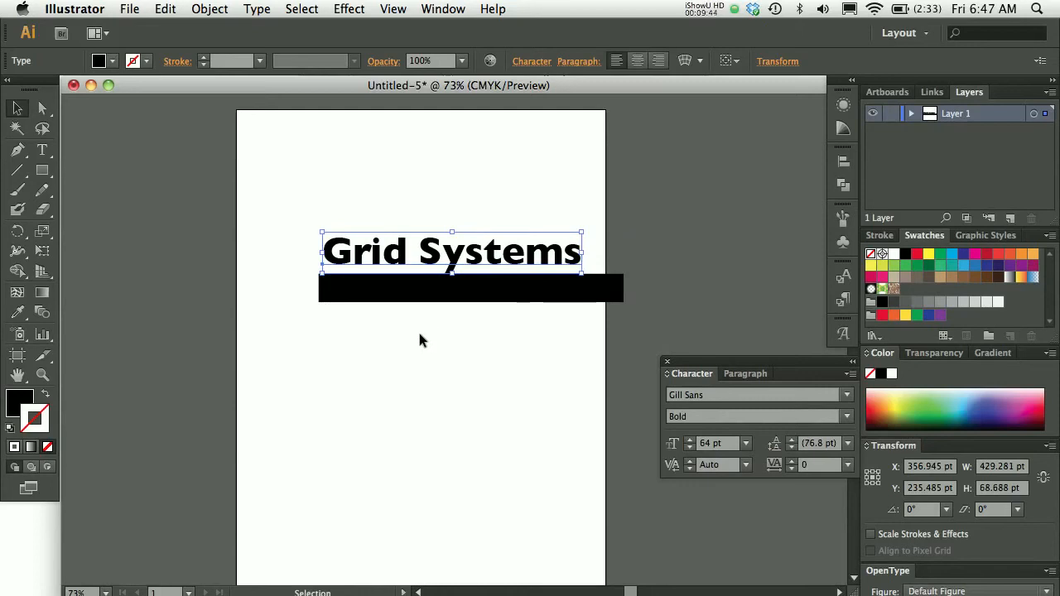
- Move the headline and nudge it left and up to about X 372.5 pt, Y 231.5 pt, above the black bar
left_click_drag(432, 263, 445, 274)
key("Left")
key("Left")
key("Left")
key("Left")
key("Left")
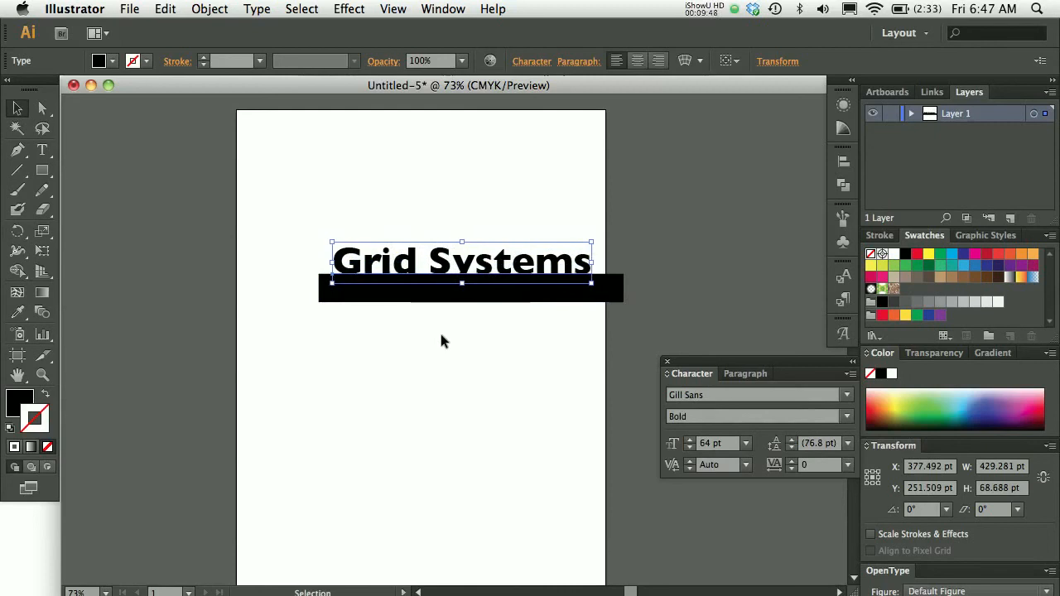
key("shift+Up")
key("shift+Up")
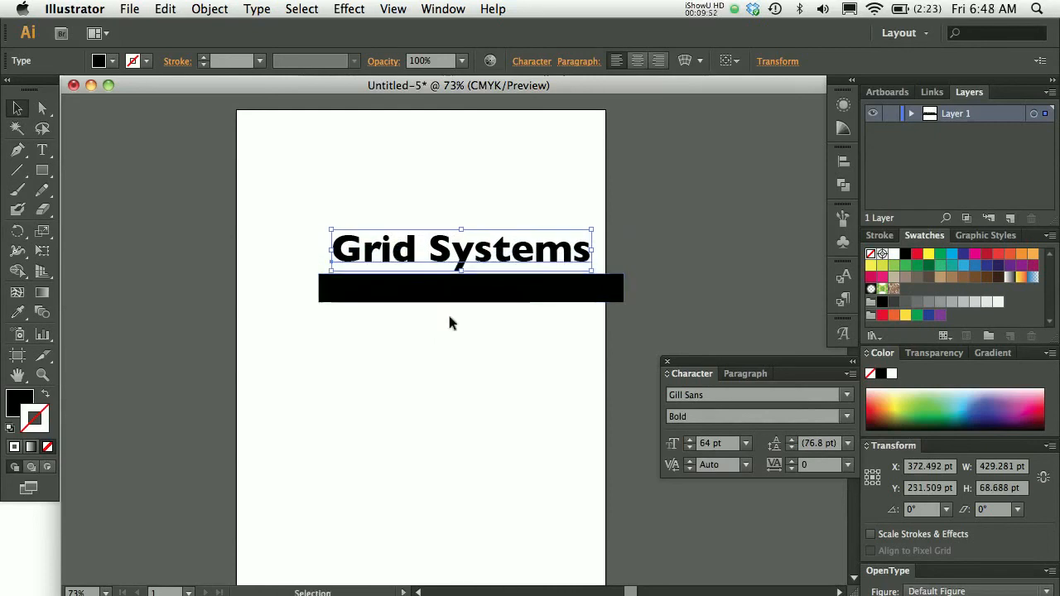
- Examine the kerning between the letters of "Grid" in the headline with the Type tool, and deselect the text
left_click(473, 264, "super")
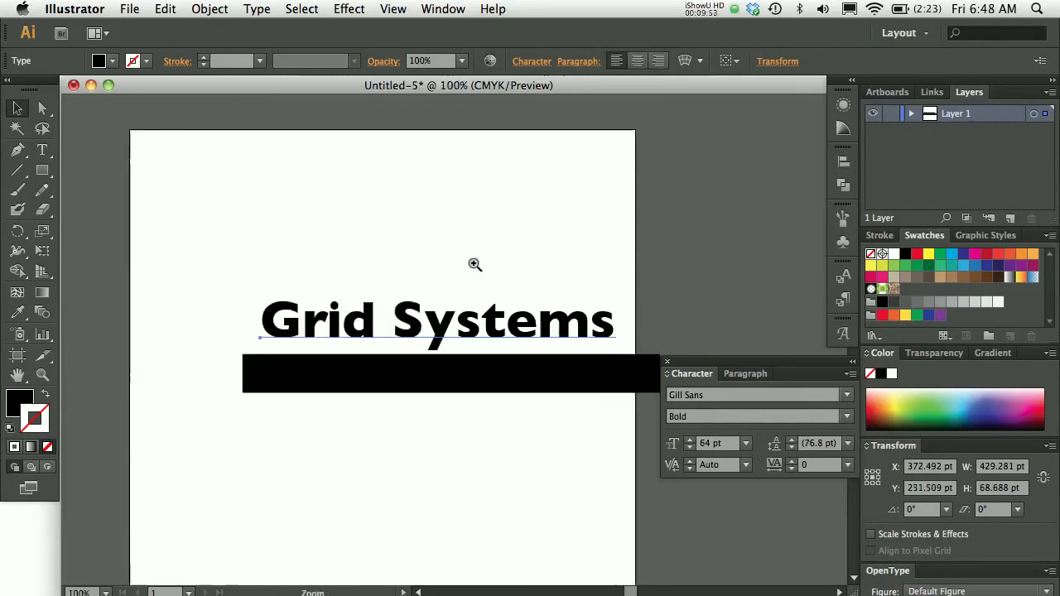
left_click(468, 347, "super")
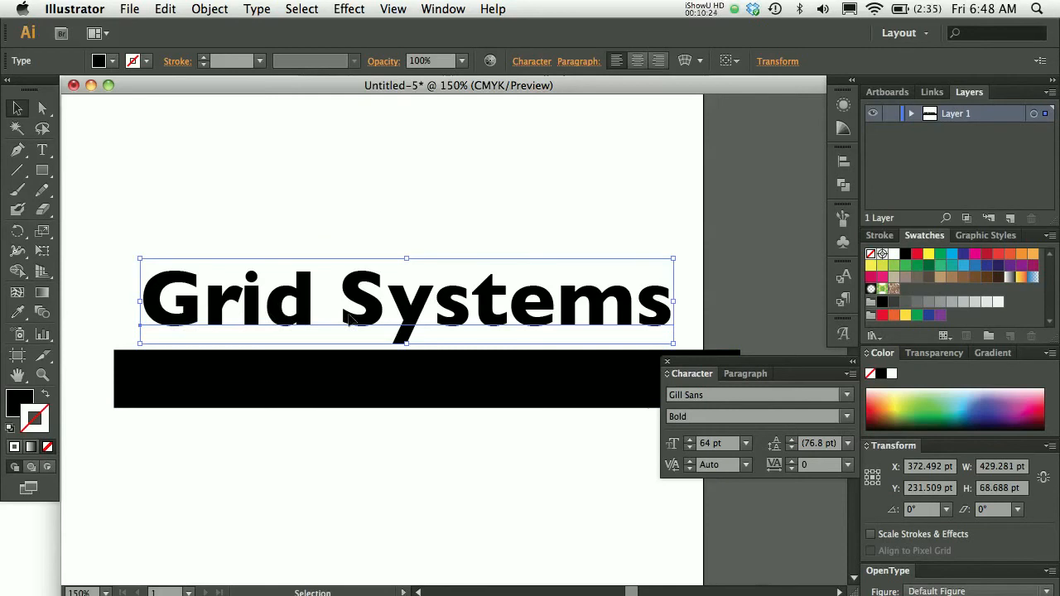
key("t")
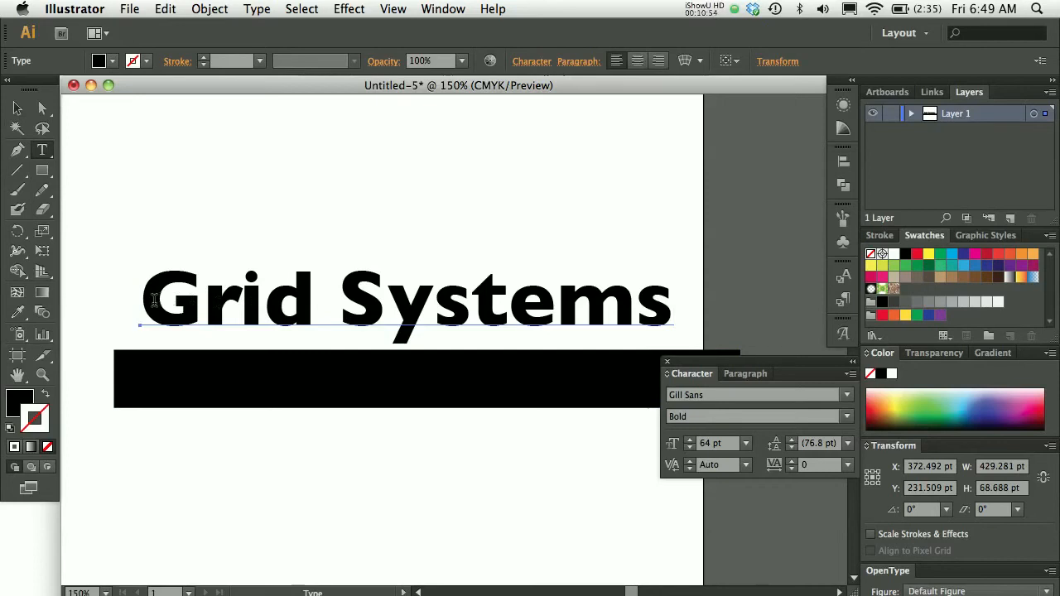
left_click_drag(153, 303, 684, 304)
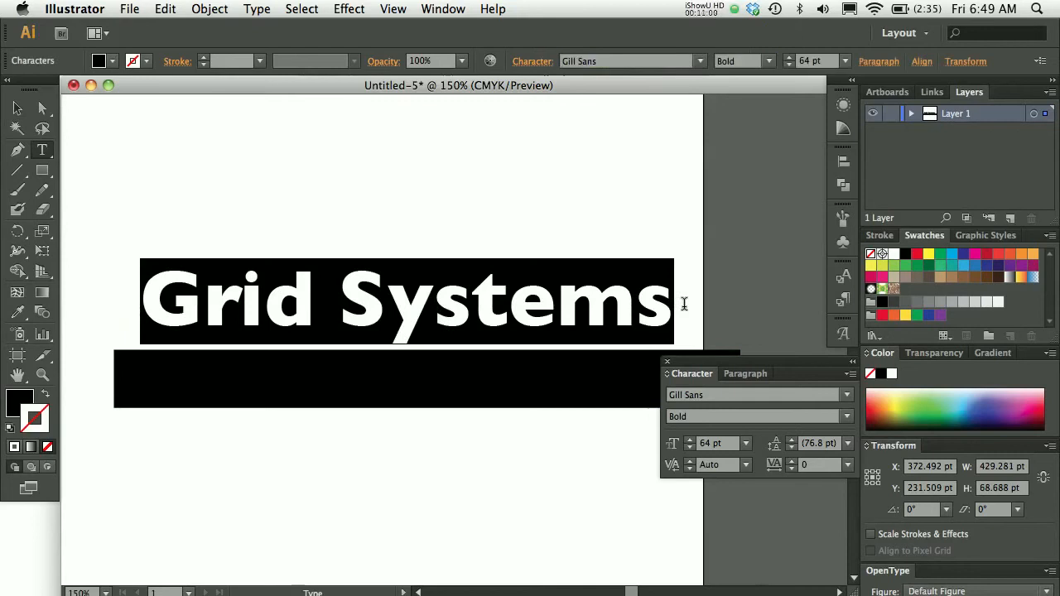
left_click(212, 310)
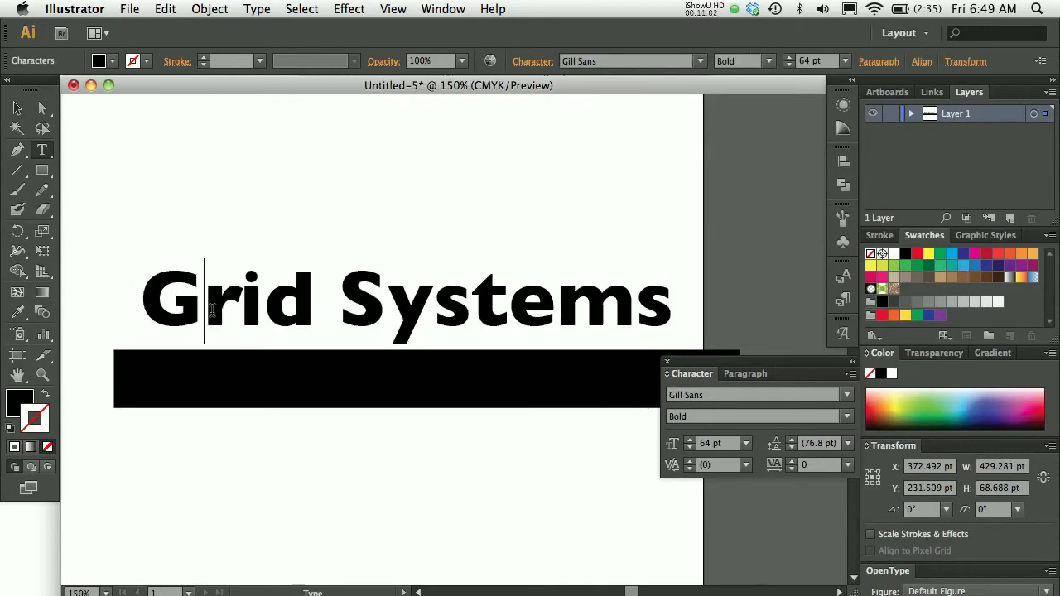
key("Right")
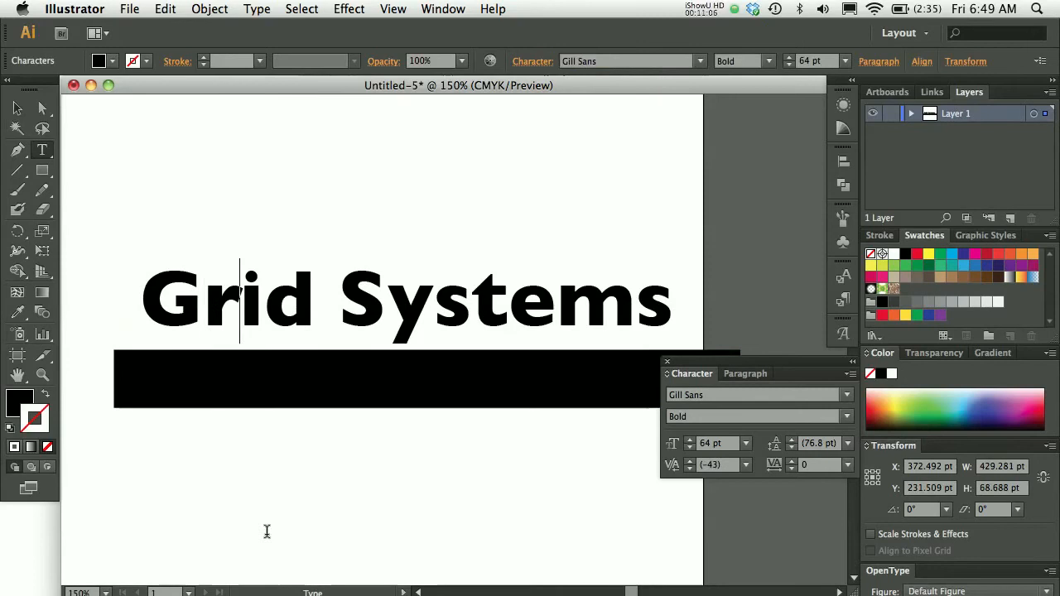
key("Left")
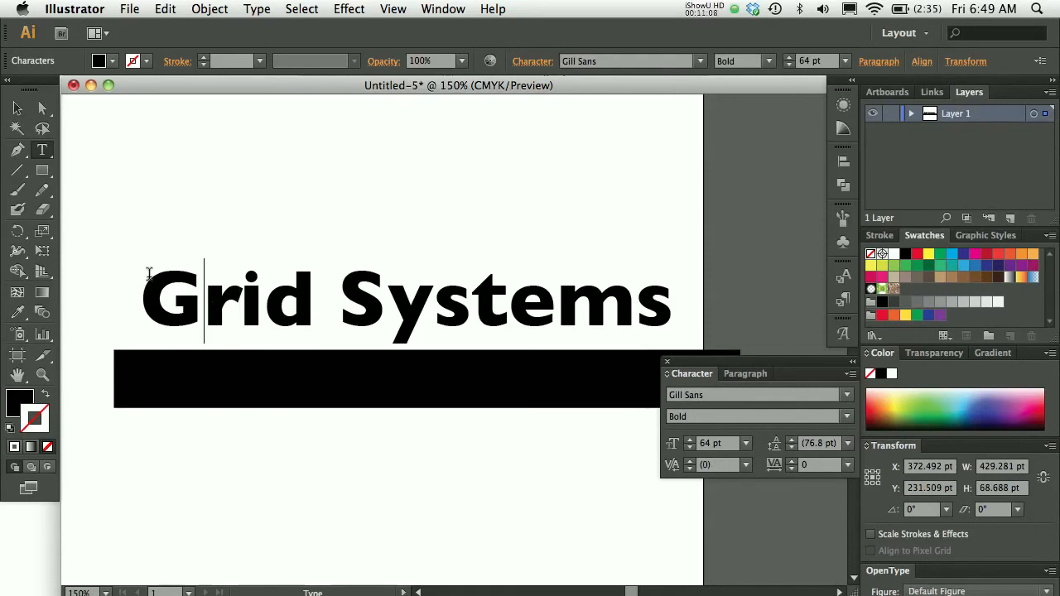
key("Right")
key("Right")
key("Right")
key("Right")
key("Escape")
left_click(124, 130)
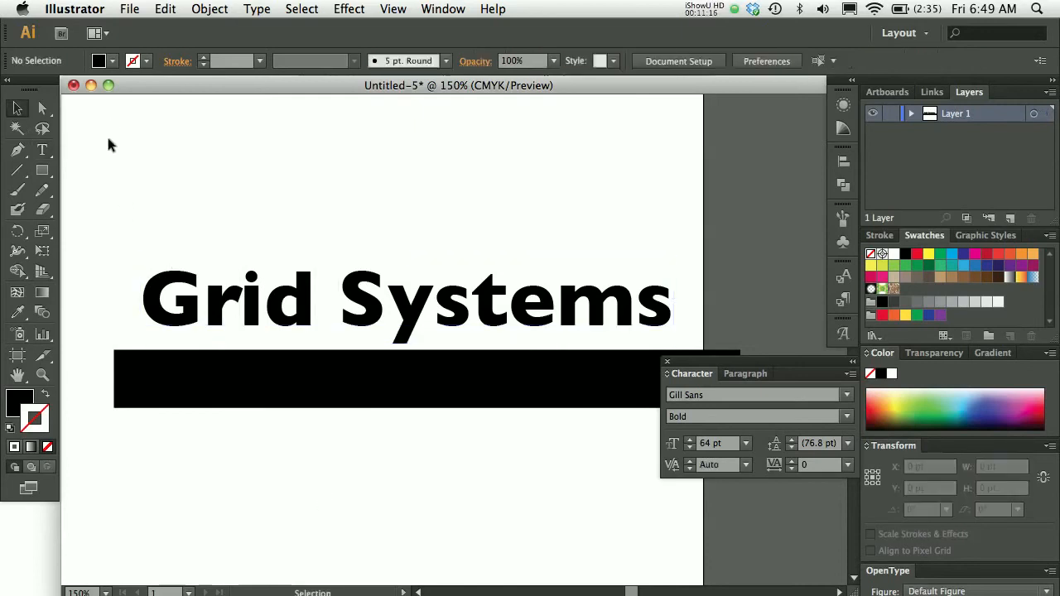
- Add a sample text line "kkkk" above the headline and delete it
left_click(46, 150)
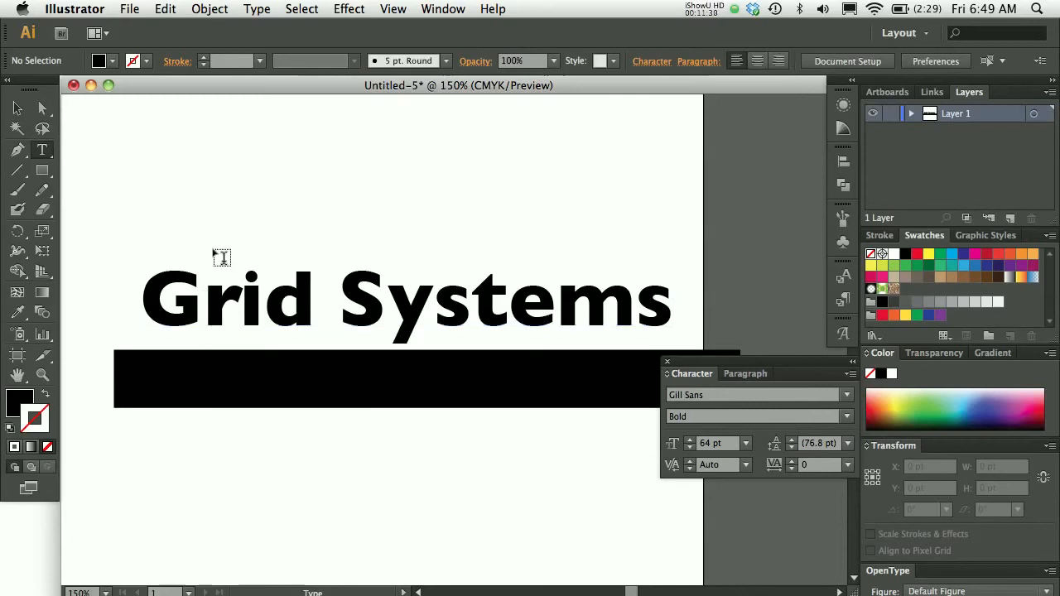
left_click(209, 219)
type("kkkk")
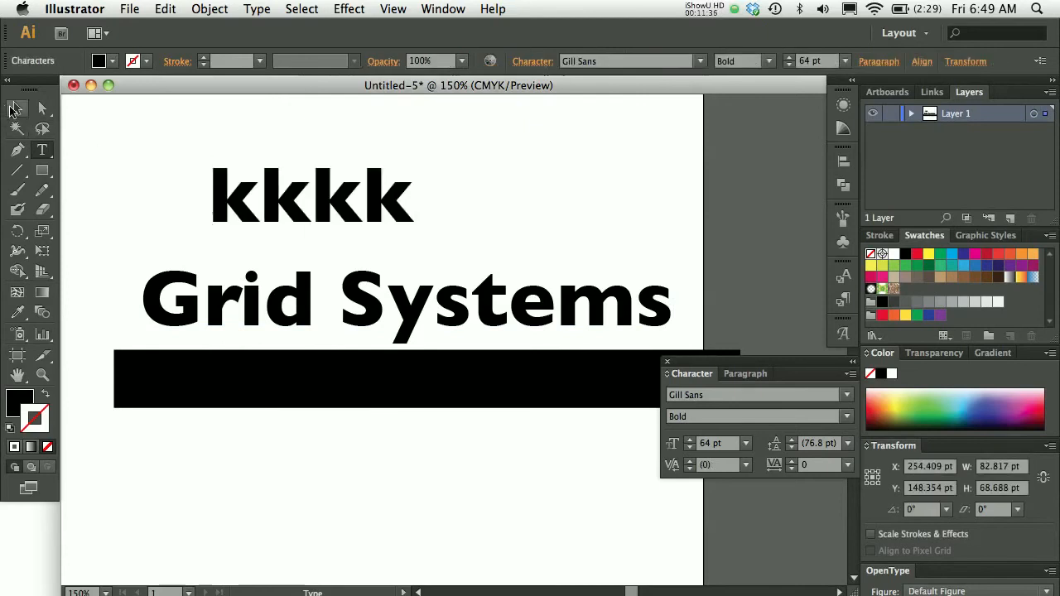
left_click(15, 109)
key("Delete")
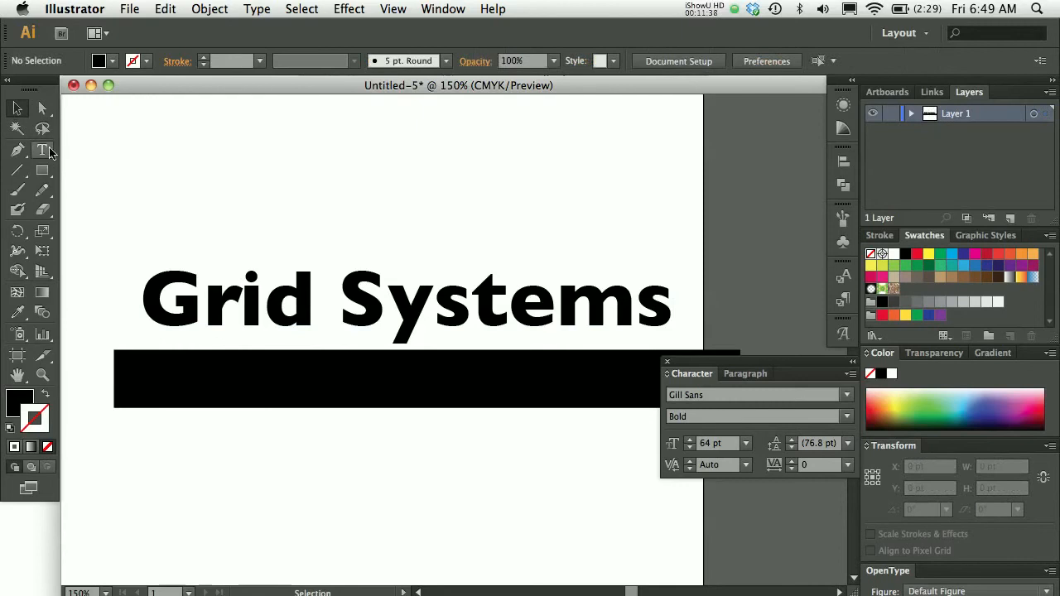
- Place the text cursor between "r" and "i" in "Grid" and loosen the kerning of that pair to -23
left_click(47, 150)
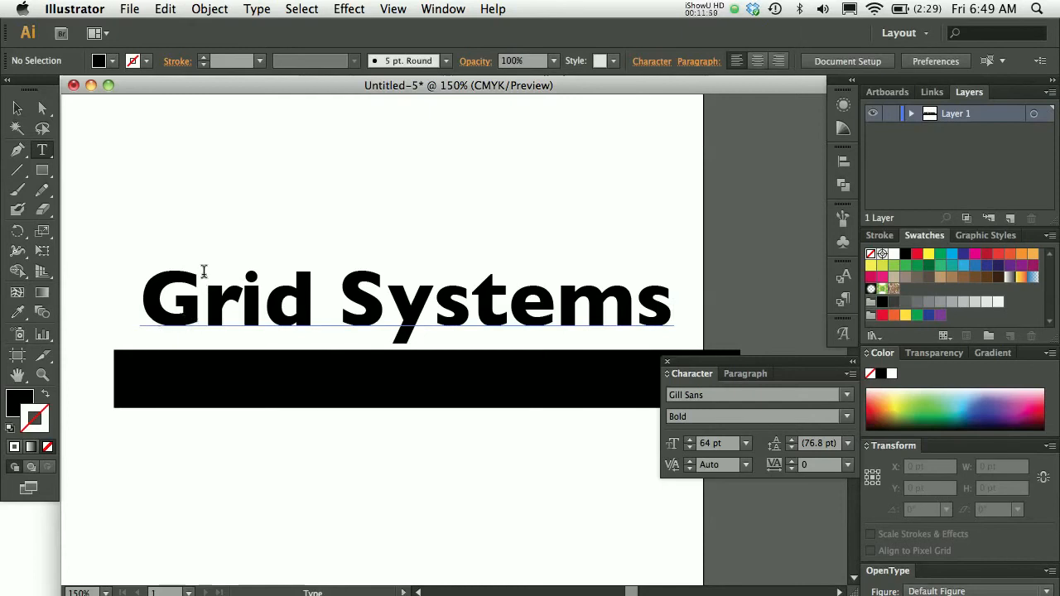
left_click(206, 290)
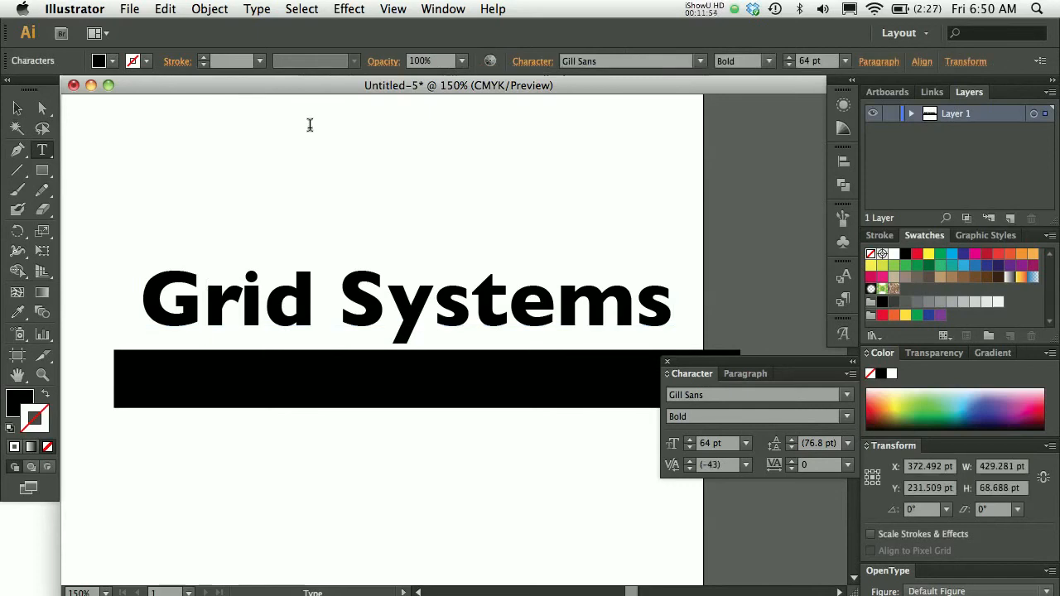
key("Right")
key("Right")
key("Left")
key("Left")
key("Right")
key("Right")
key("Left")
key("Left")
key("Right")
key("Left")
key("Left")
key("Right")
key("Right")
key("Left")
key("alt+Right")
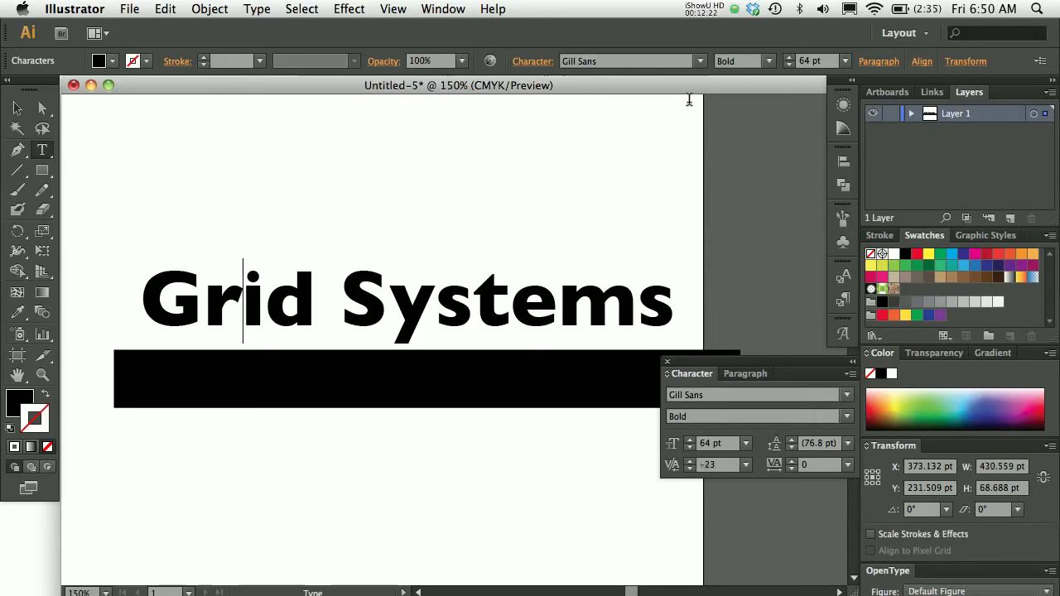
- Loosen the kerning between "r" and "i" in "Grid" to 17
key("alt+Right")
key("alt+Right")
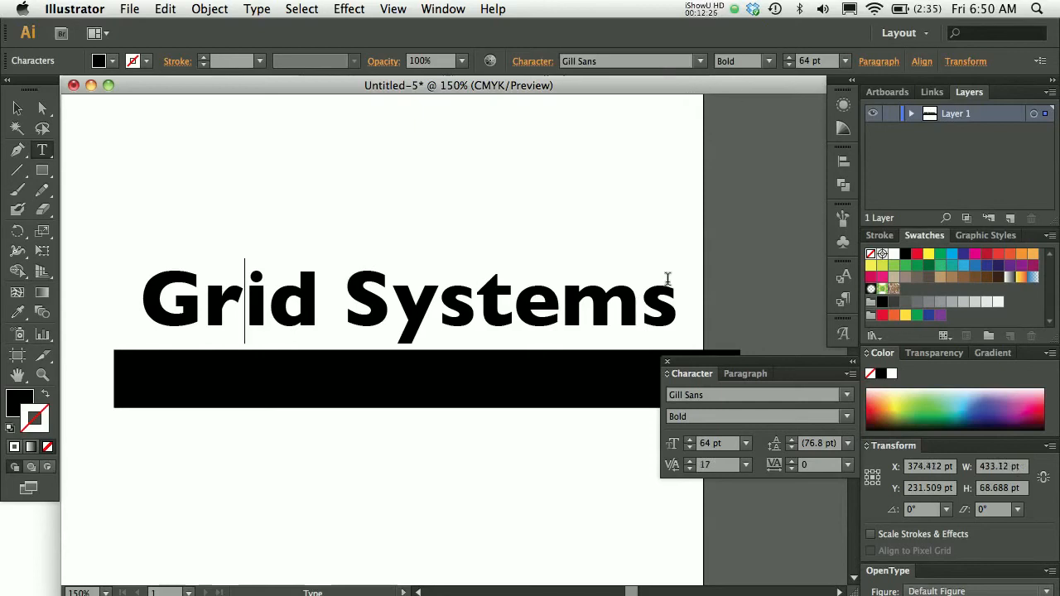
key("alt+Left")
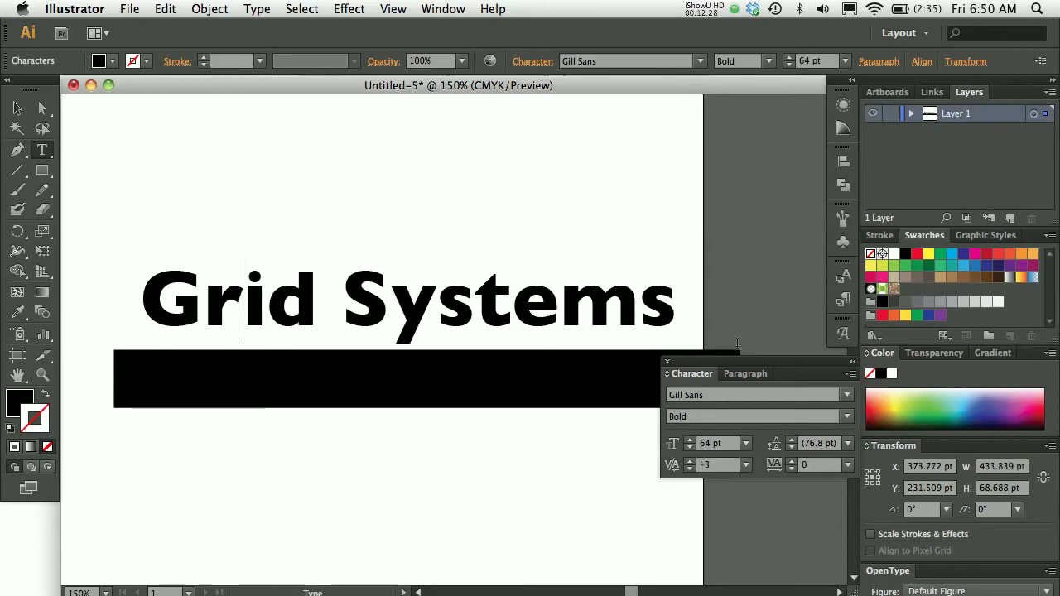
left_click(602, 316)
left_click(240, 307)
key("alt+Right")
- Tighten the kerning of two letter pairs in "Grid" by one increment each
left_click(394, 308)
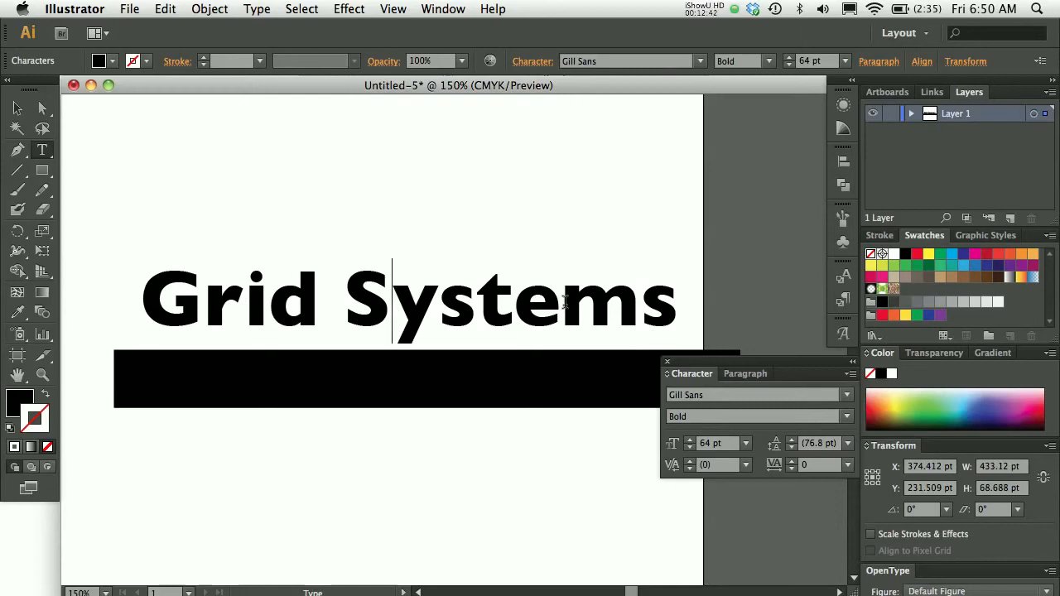
left_click(199, 300)
key("Left")
key("Left")
key("alt+Left")
key("Right")
key("alt+Left")
key("Right")
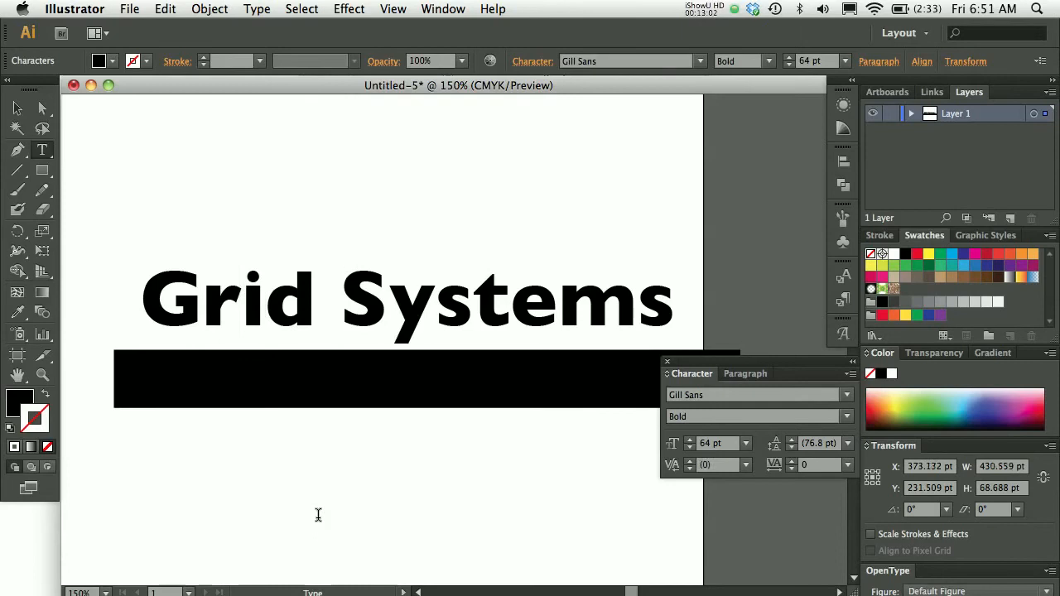
- Tighten the gap before "Systems" by one increment, then tighten the kerning of its first letter pairs, starting between "S" and "y"
key("alt+Left")
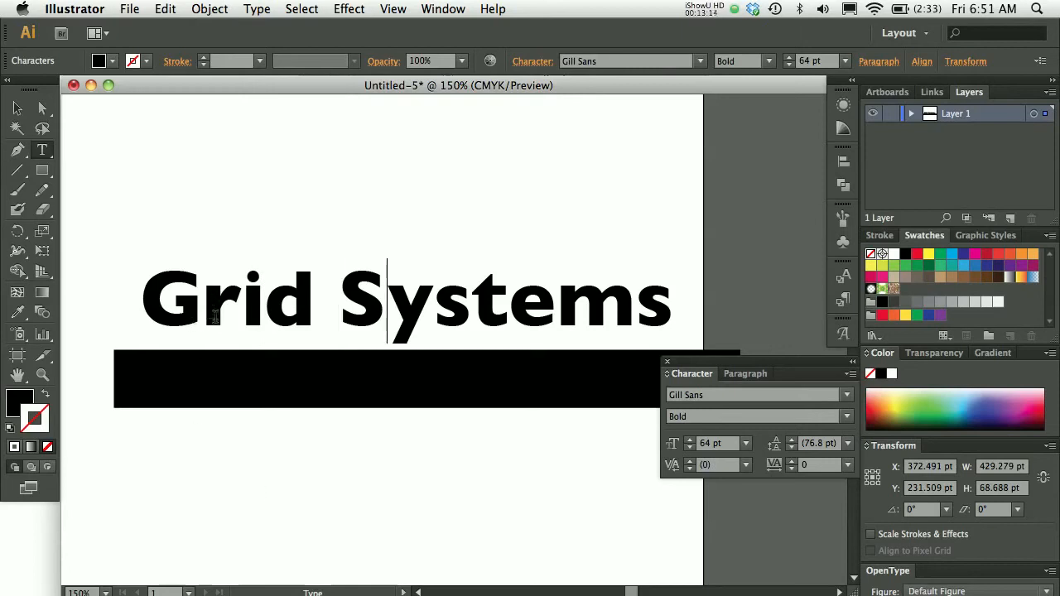
key("alt+Left")
key("Right")
key("alt+Left")
key("alt+Left")
key("Right")
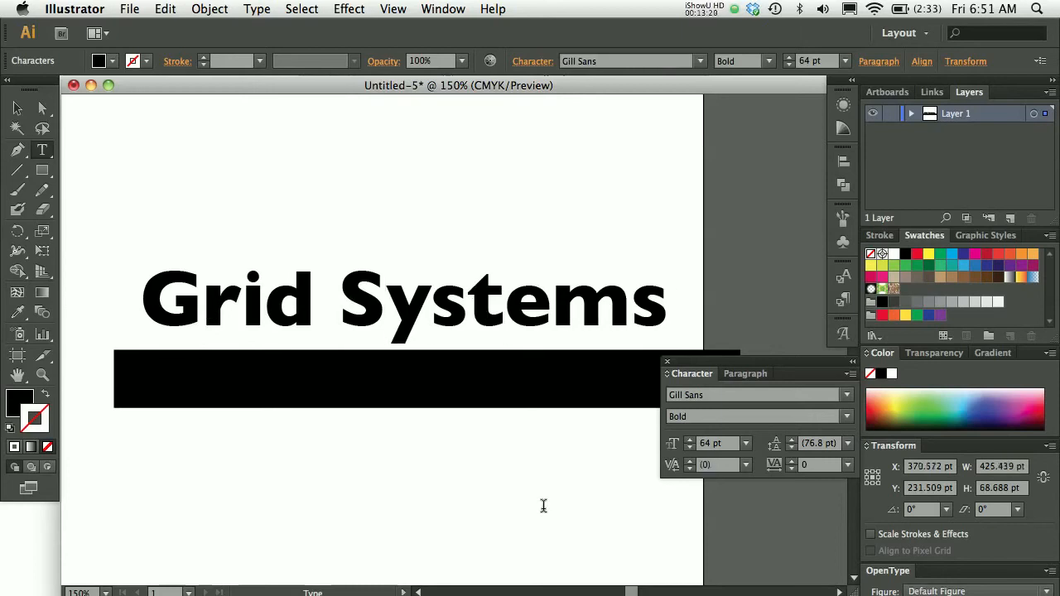
- Examine the kerning of the remaining letter pairs in "Systems" one by one, and select the headline as an object
key("Right")
key("Right")
key("Left")
key("Left")
key("alt+Left")
key("Right")
key("Right")
key("Right")
key("Right")
left_click(17, 109)
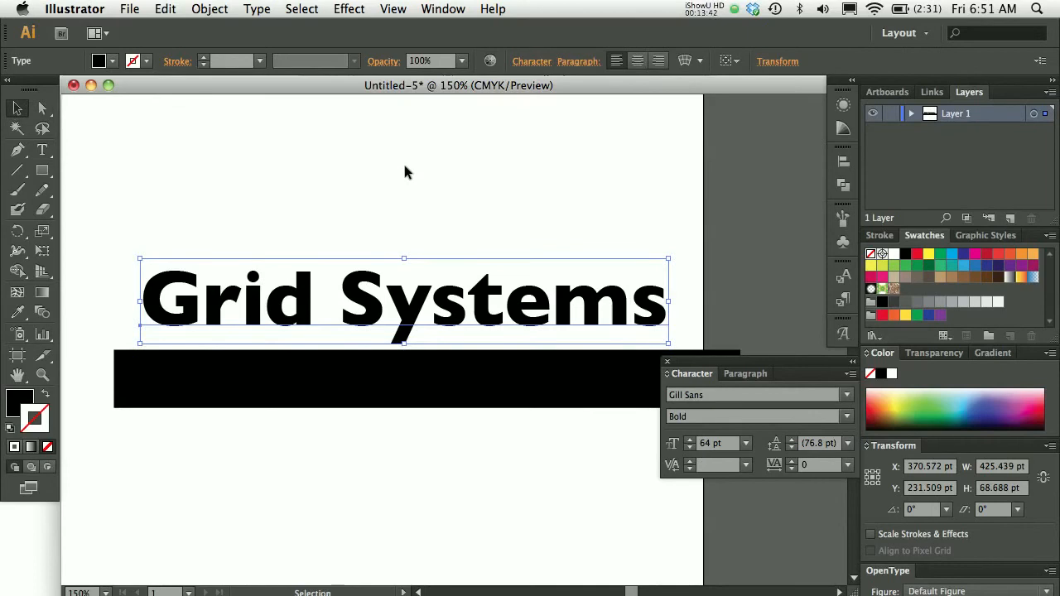
- Tighten the kerning between the final "m" and "s" of "Systems" to -20, and deselect the headline
key("t")
left_click(634, 309)
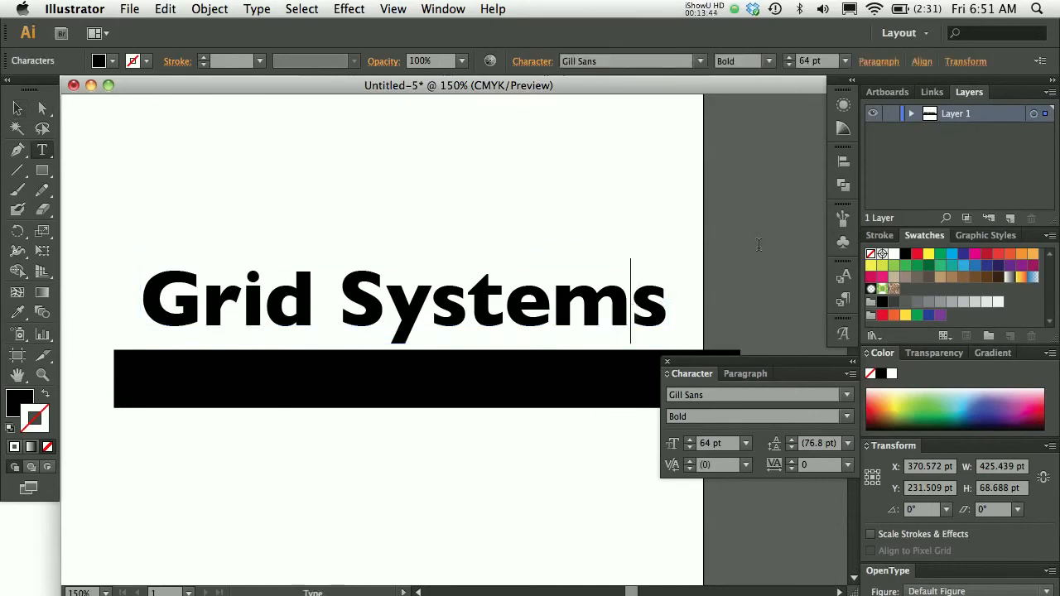
key("alt+Left")
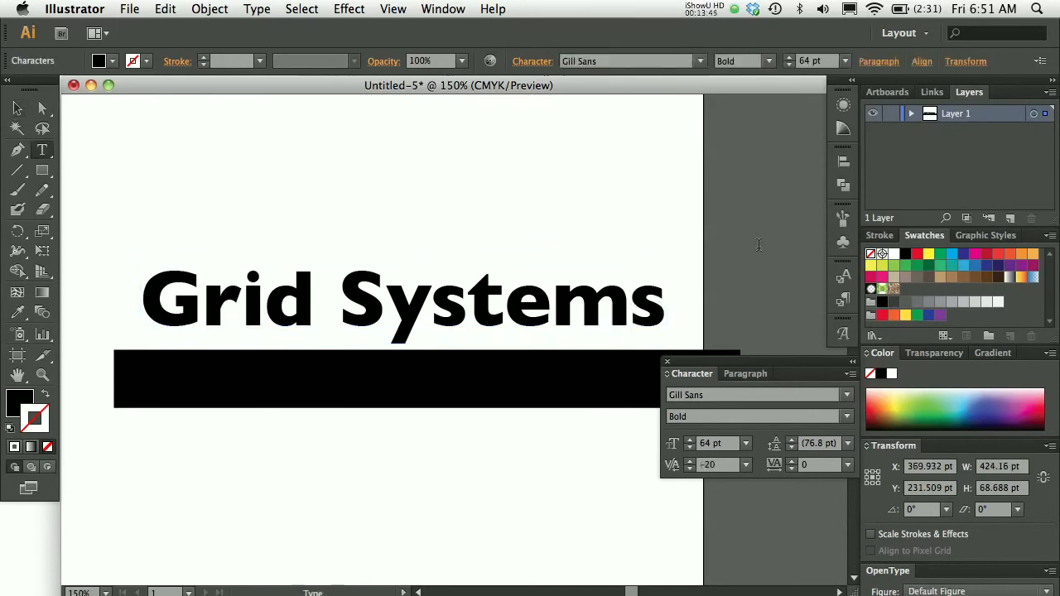
left_click(16, 108)
left_click(263, 161)
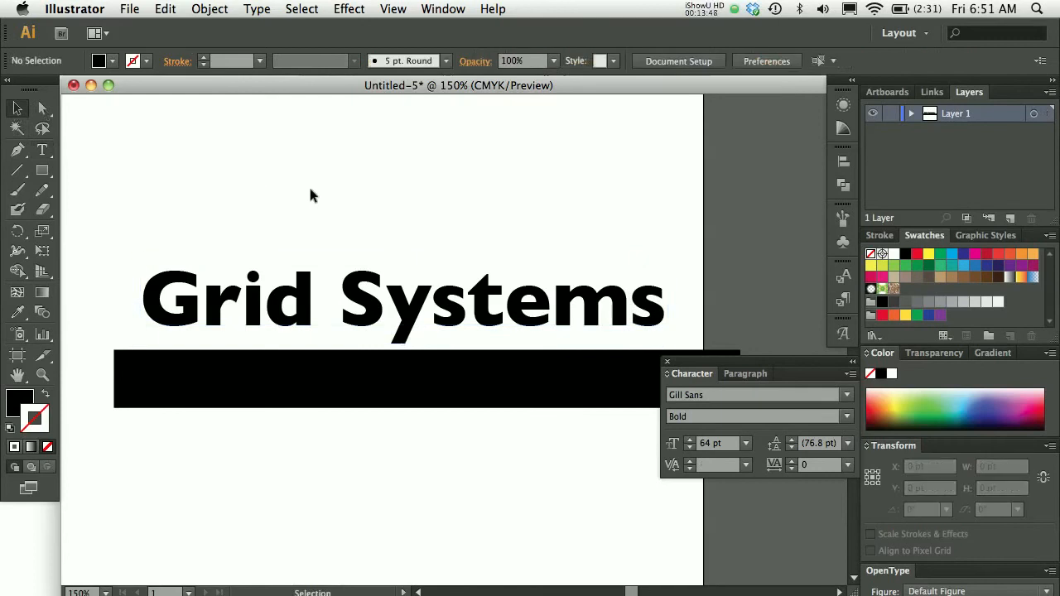
- Nudge the headline down about 23 pt and left about 4 pt so its bottom overlaps the black bar's upper edge
left_click(314, 304)
key("Down")
key("shift+Down")
key("shift+Down")
key("Down")
key("Down")
key("Left")
key("Left")
key("Left")
key("Left")
left_click(366, 237)
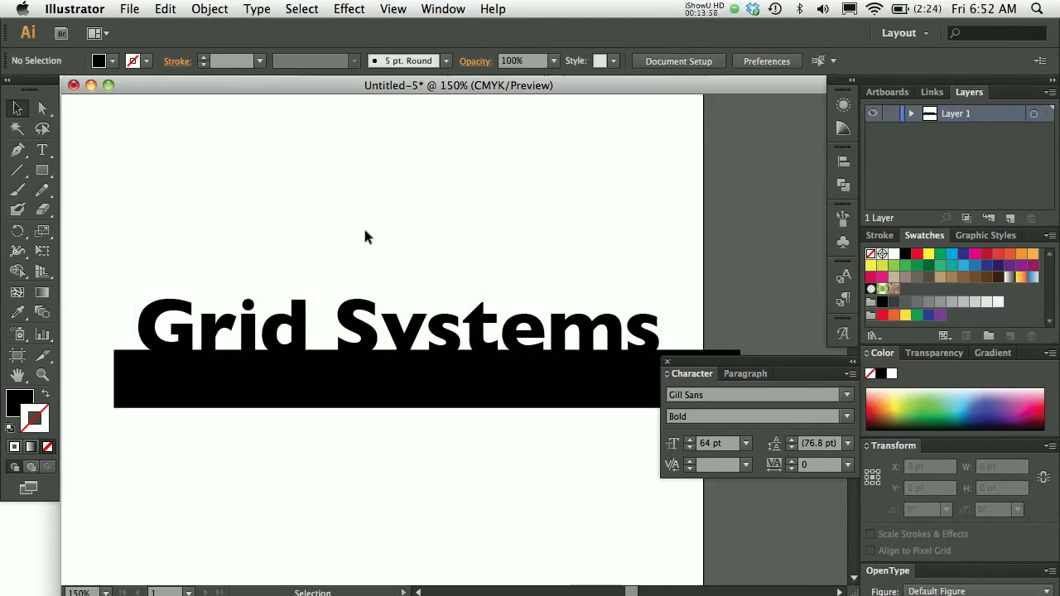
- Tighten the kerning between "S" and "y" in "Systems" to -40, and deselect the headline
key("t")
left_click(383, 334)
key("alt+Left")
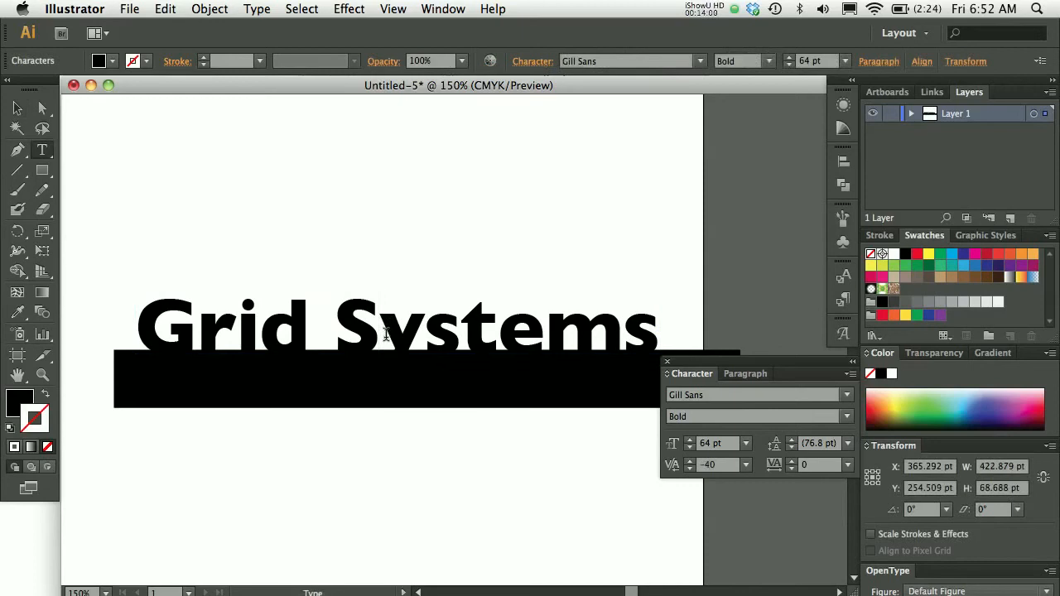
left_click(19, 107)
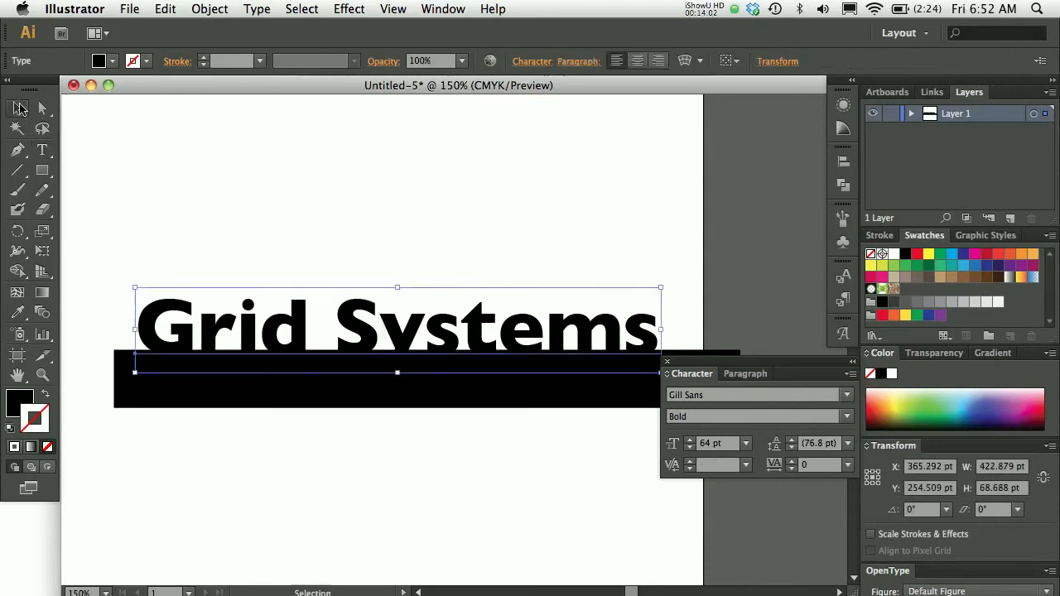
left_click(214, 167)
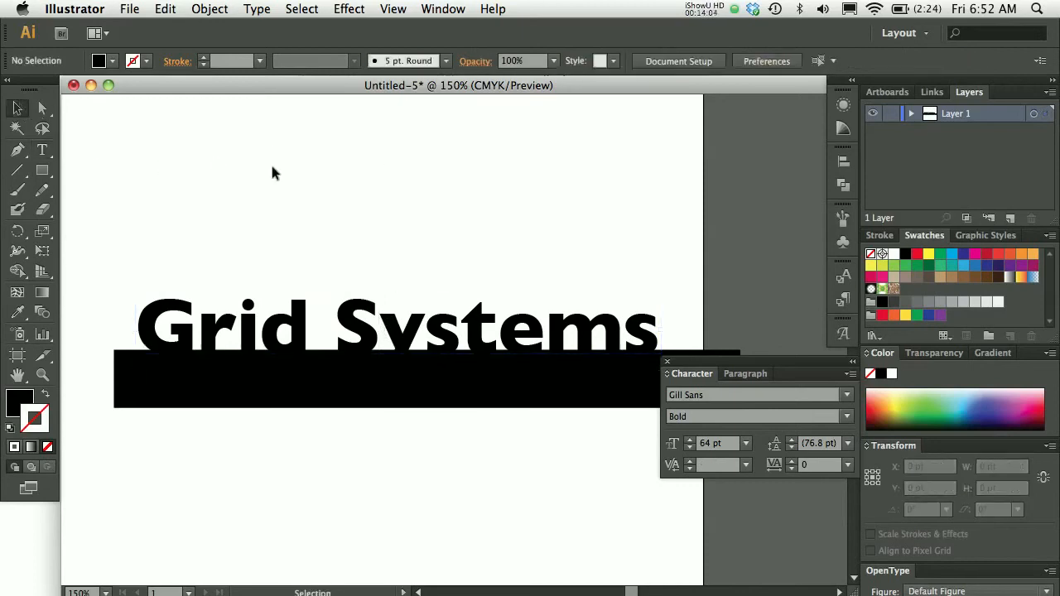
- Loosen the kerning between "s" and "t" in "Systems" to 0, and deselect the headline
key("a")
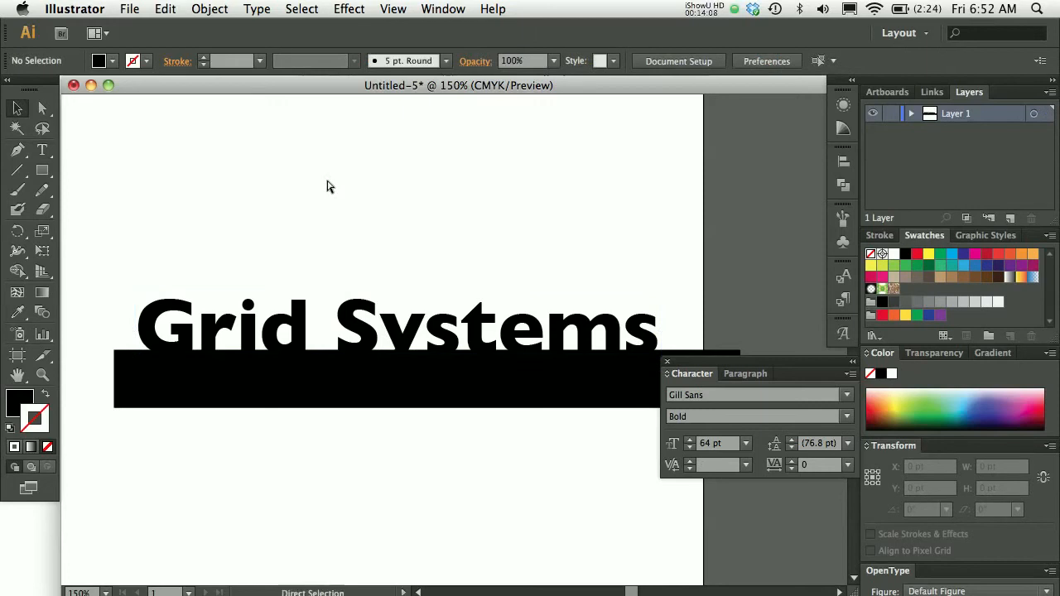
key("super+0")
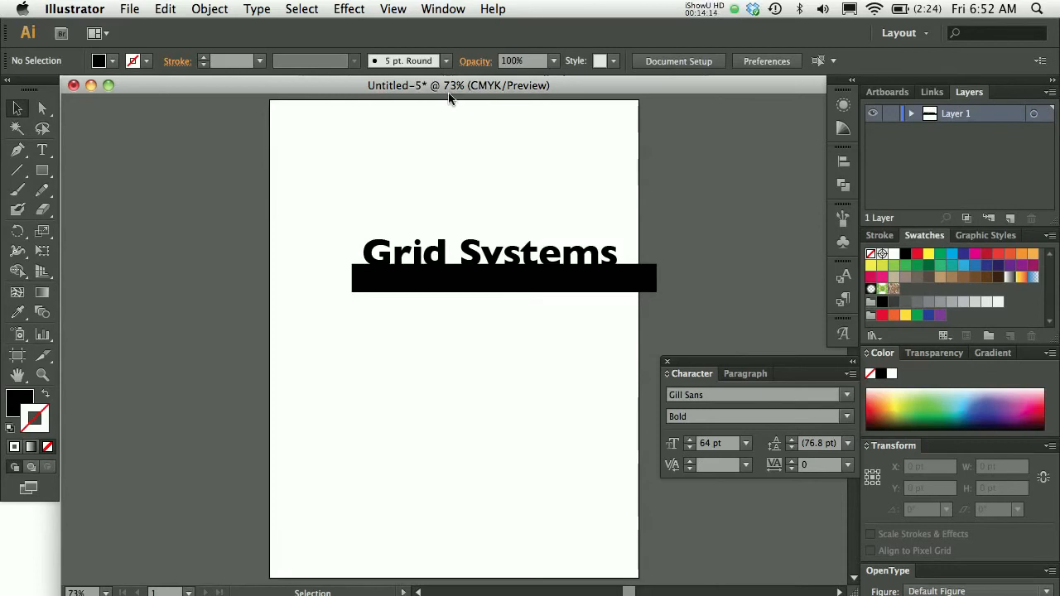
key("super+1")
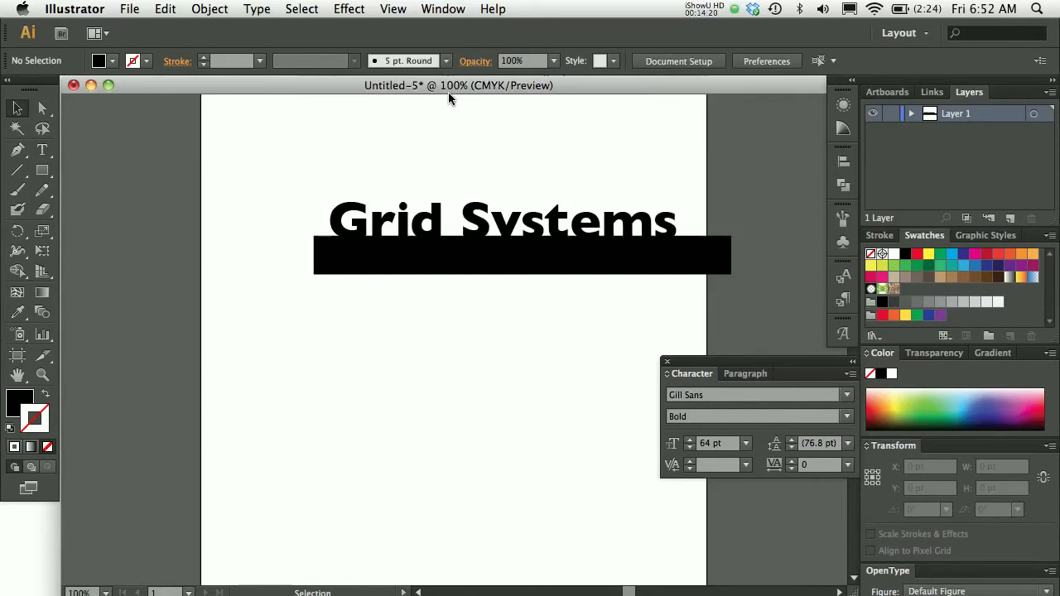
key("t")
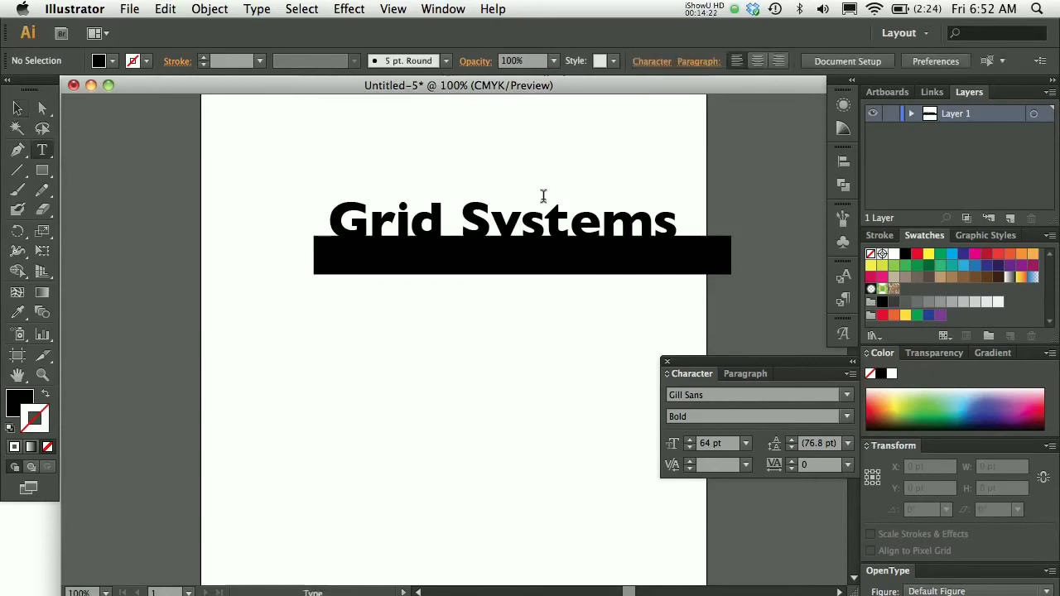
left_click(543, 222)
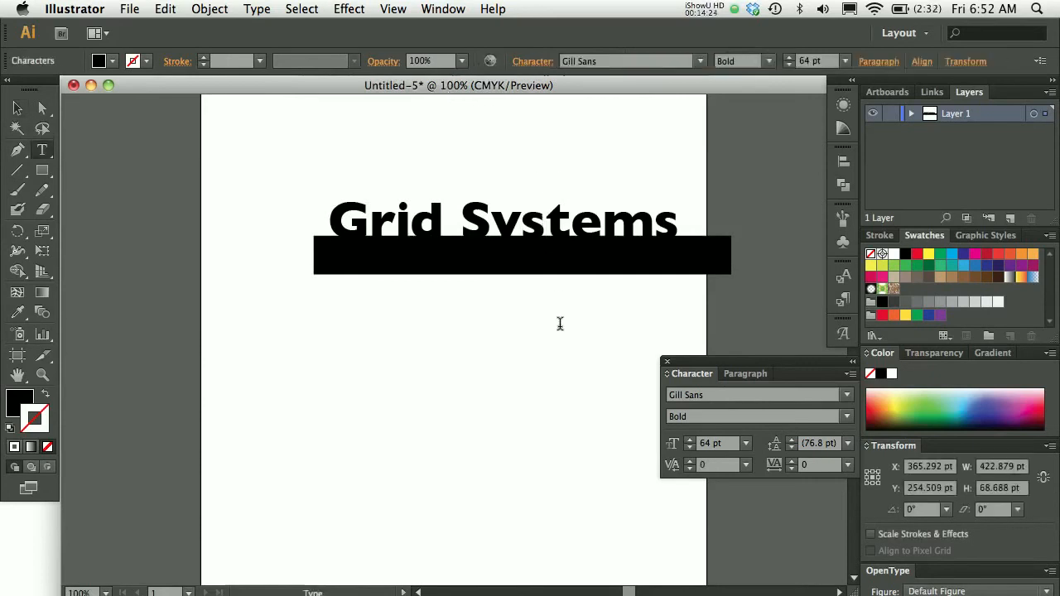
left_click(18, 108)
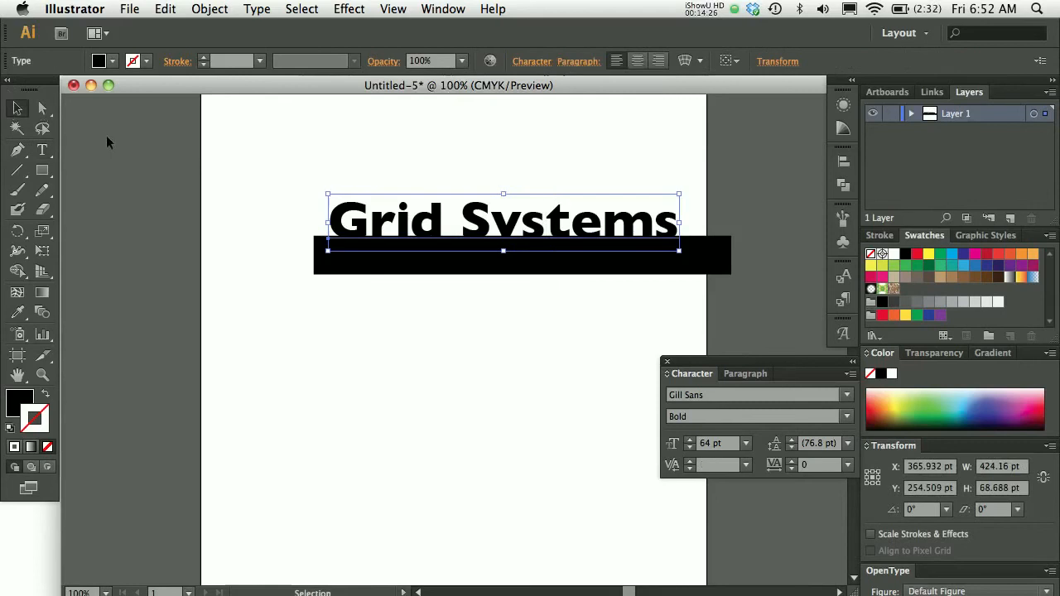
left_click(106, 135)
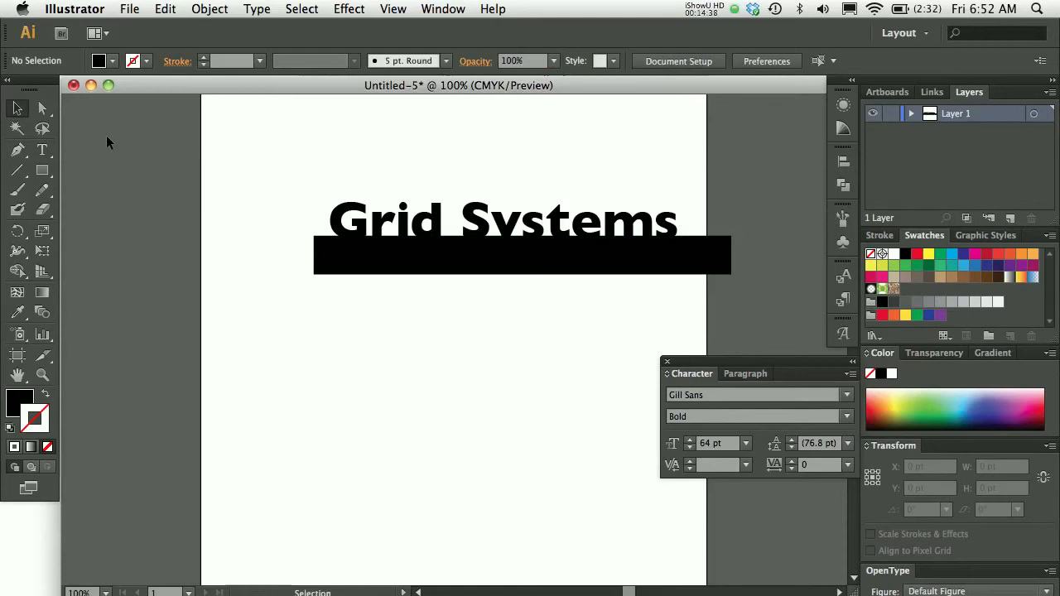
- Try the headline higher above the bar and return it to about Y 254.5 pt, overlapping the bar
key("super+0")
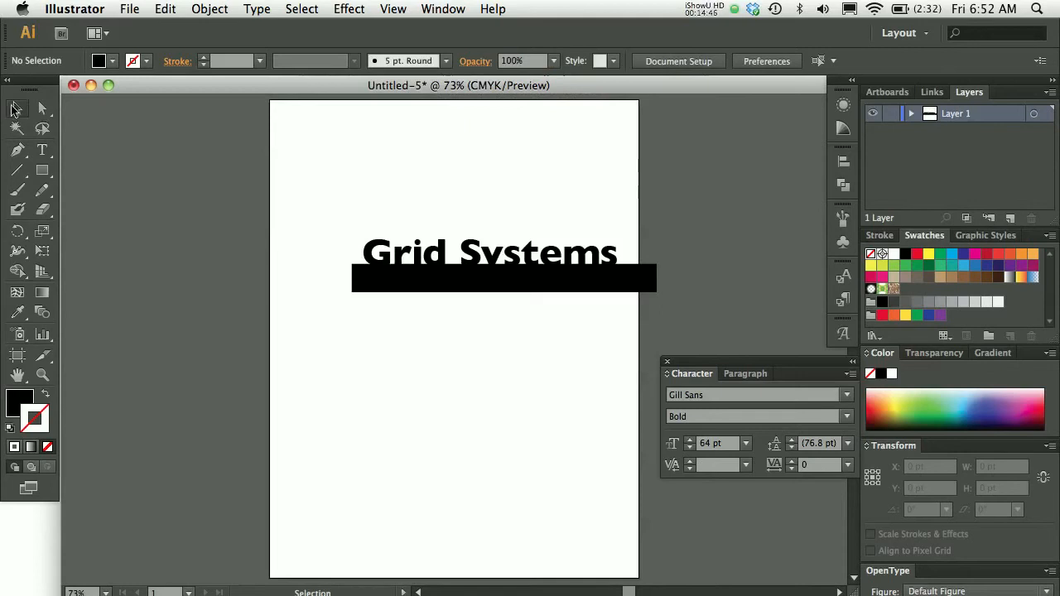
left_click(429, 254)
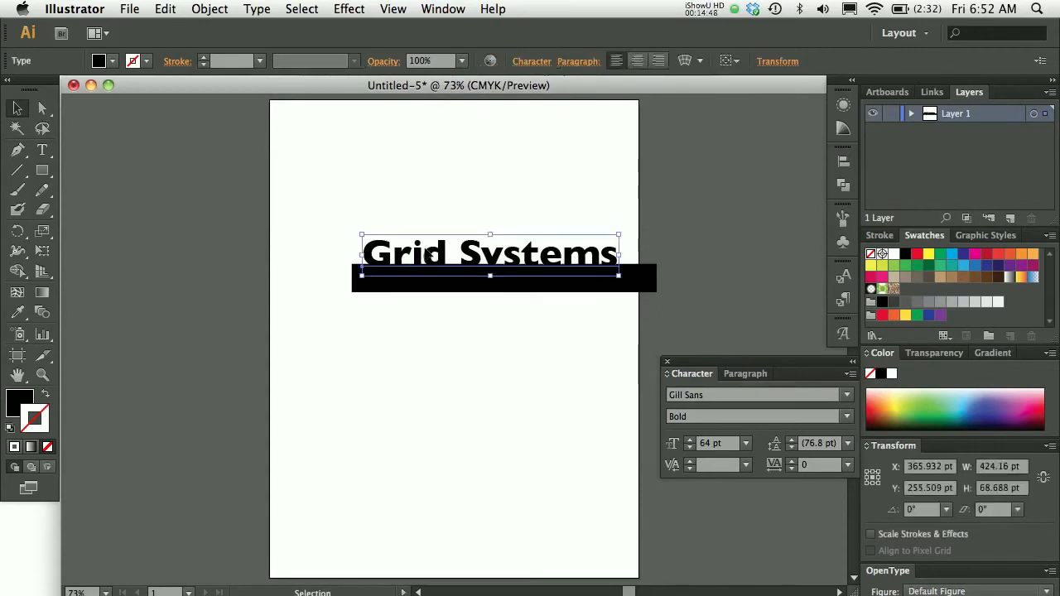
key("shift+Up")
key("shift+Up")
key("shift+Up")
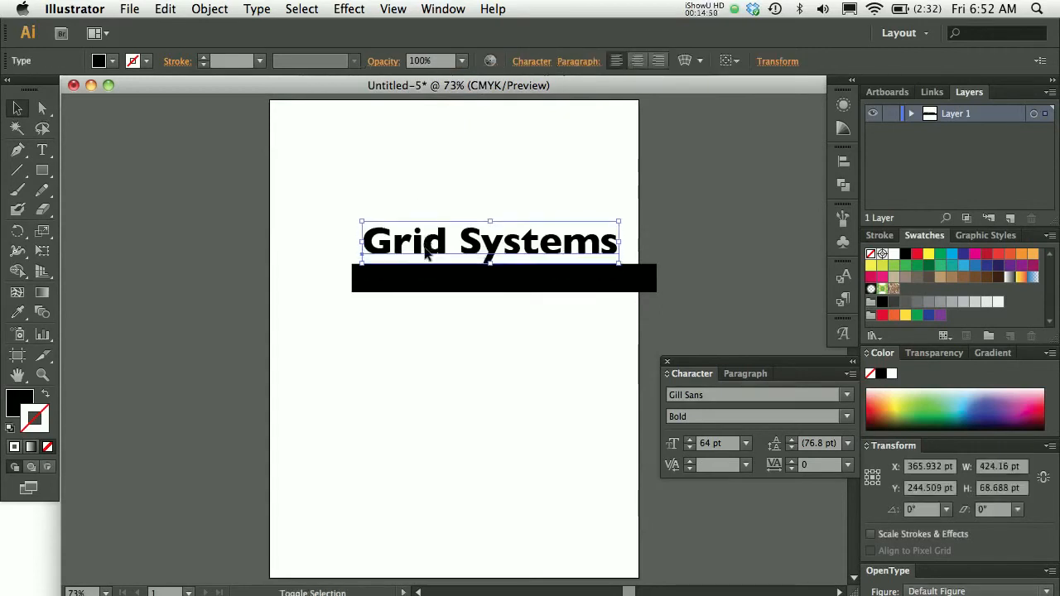
key("shift+Down")
key("shift+Down")
key("shift+Down")
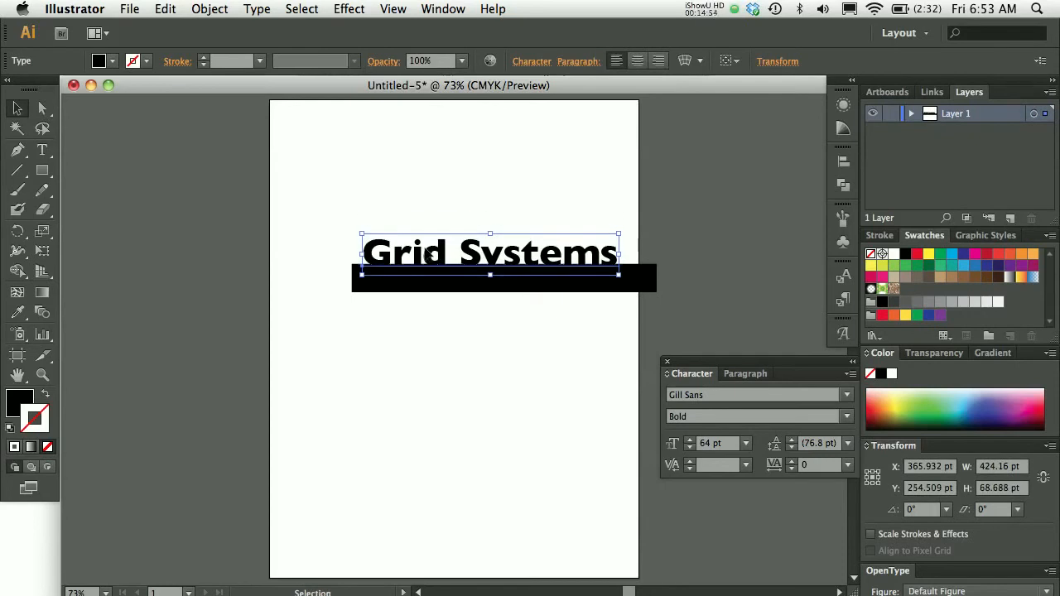
key("Up")
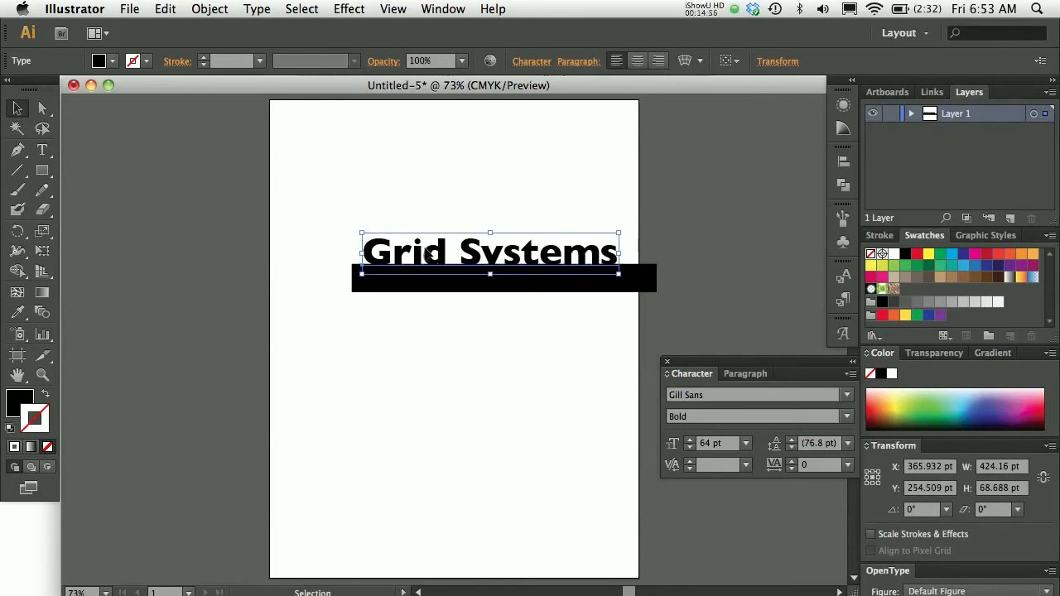
key("Down")
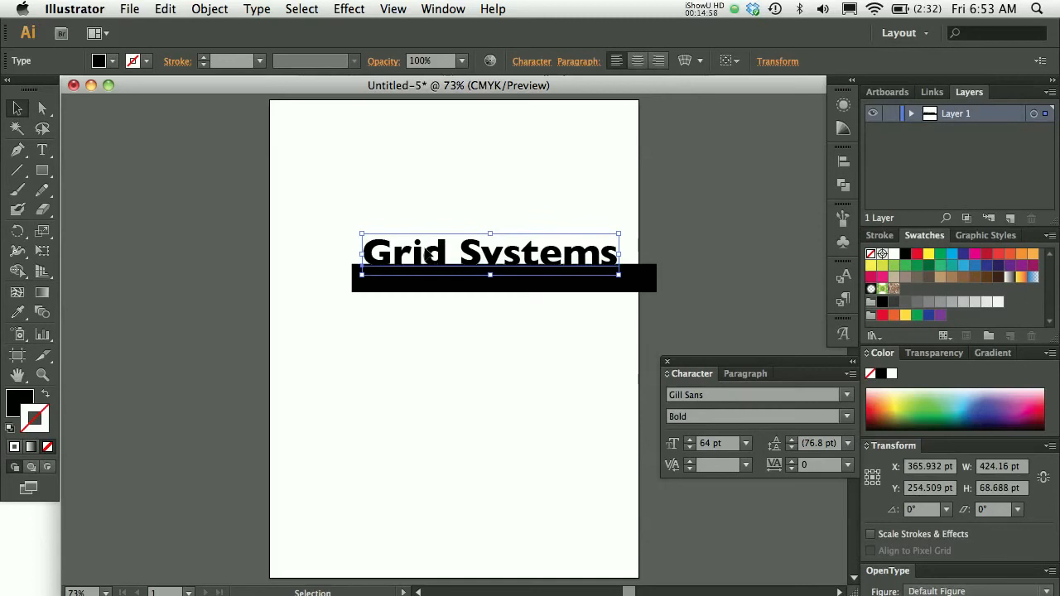
key("Right")
left_click(367, 328)
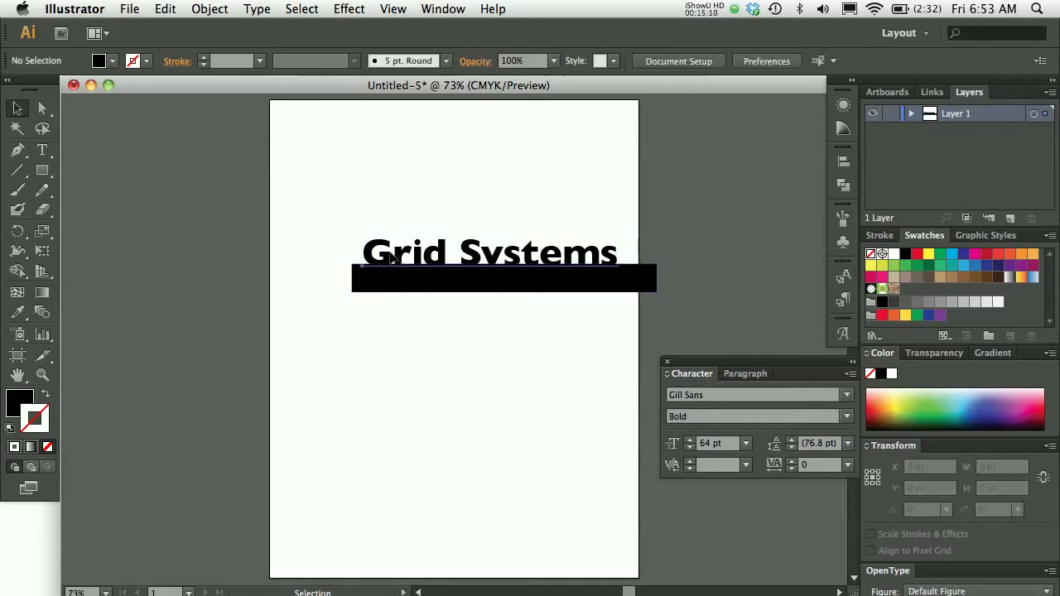
- Nudge the headline left to bring its left edge in line with the black bar's left end, and deselect it
left_click(398, 257)
left_click(380, 286)
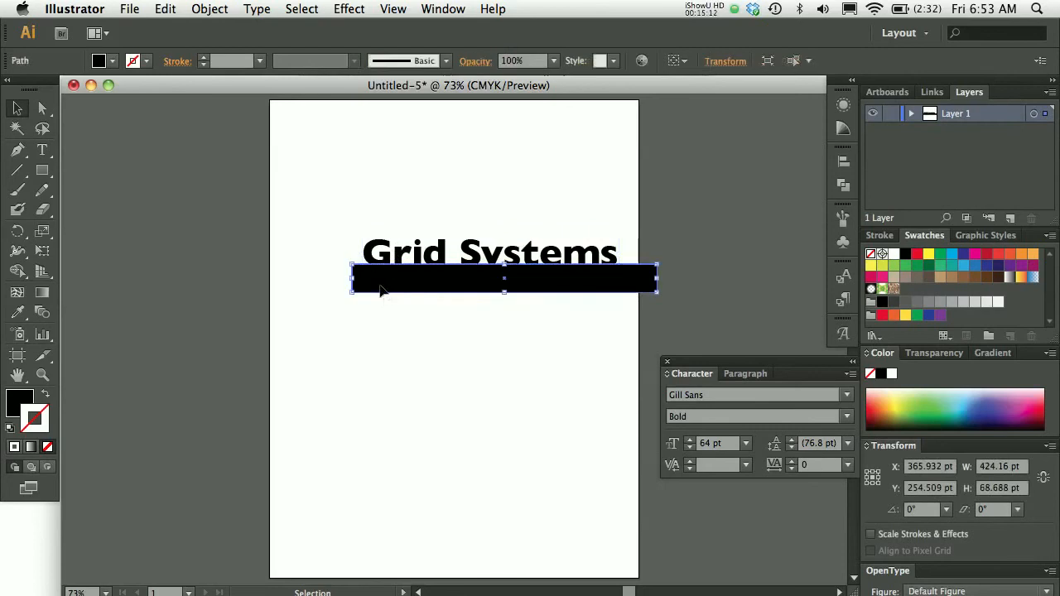
left_click(384, 254)
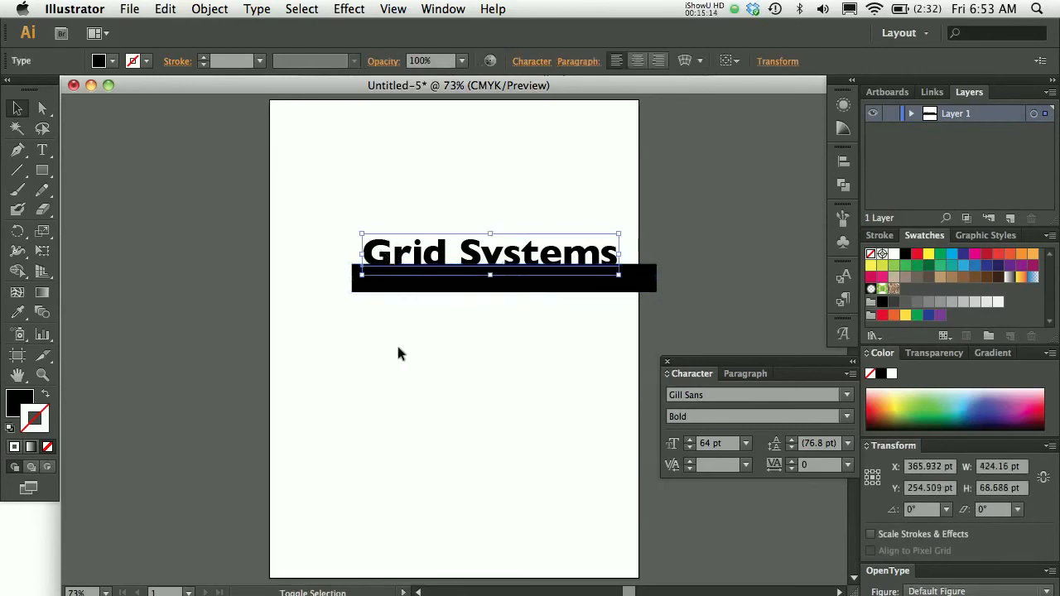
key("shift+Left")
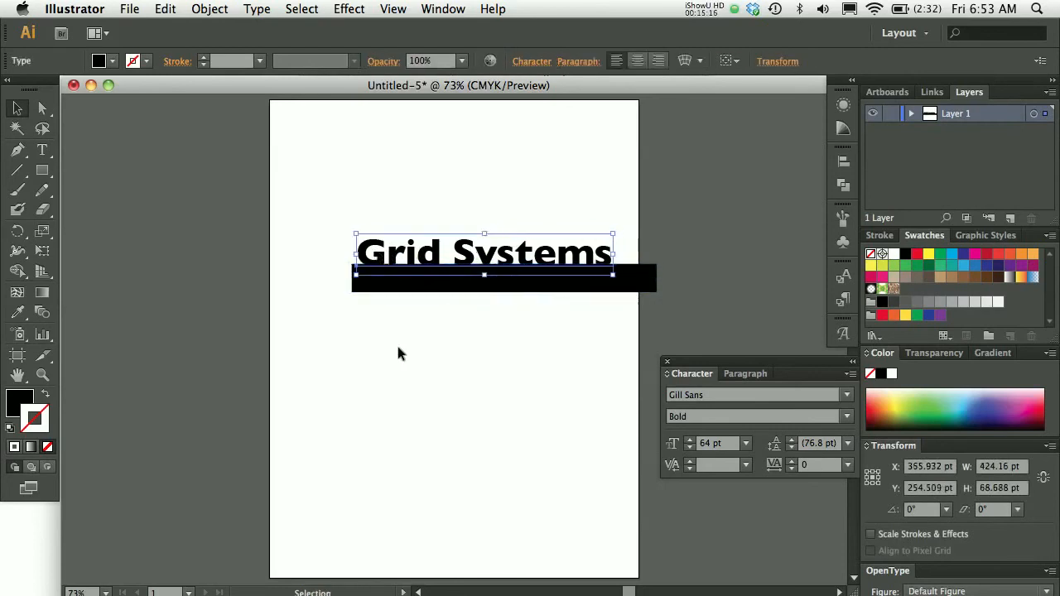
key("Left")
key("Left")
key("Left")
key("Left")
key("Left")
key("Left")
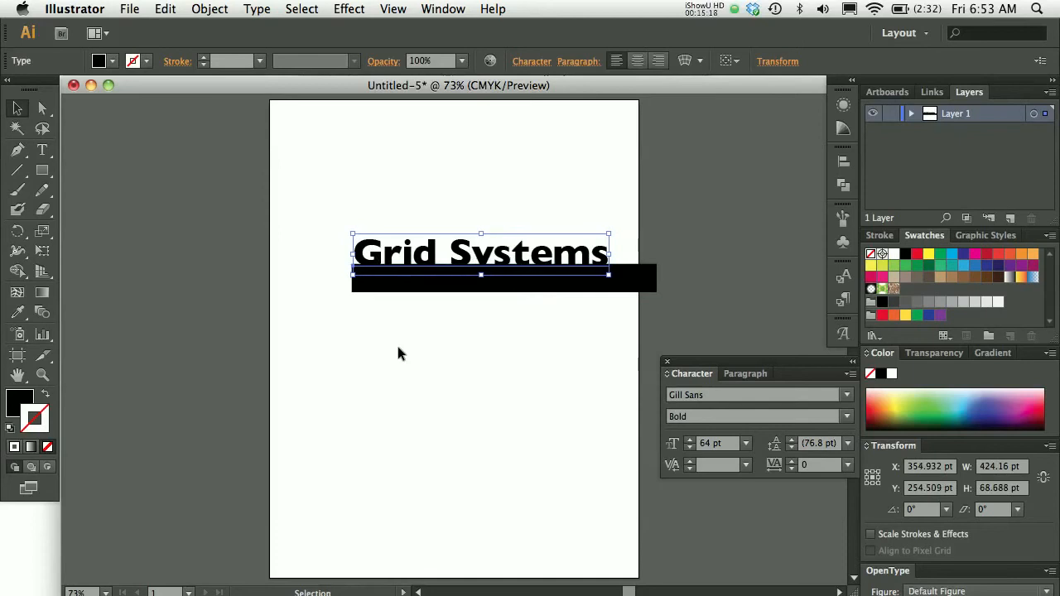
key("Left")
left_click(398, 351)
- Fine-tune the headline's left alignment with the black bar at 150% zoom, moving it to about X 347.9 pt
left_click(379, 274, "super")
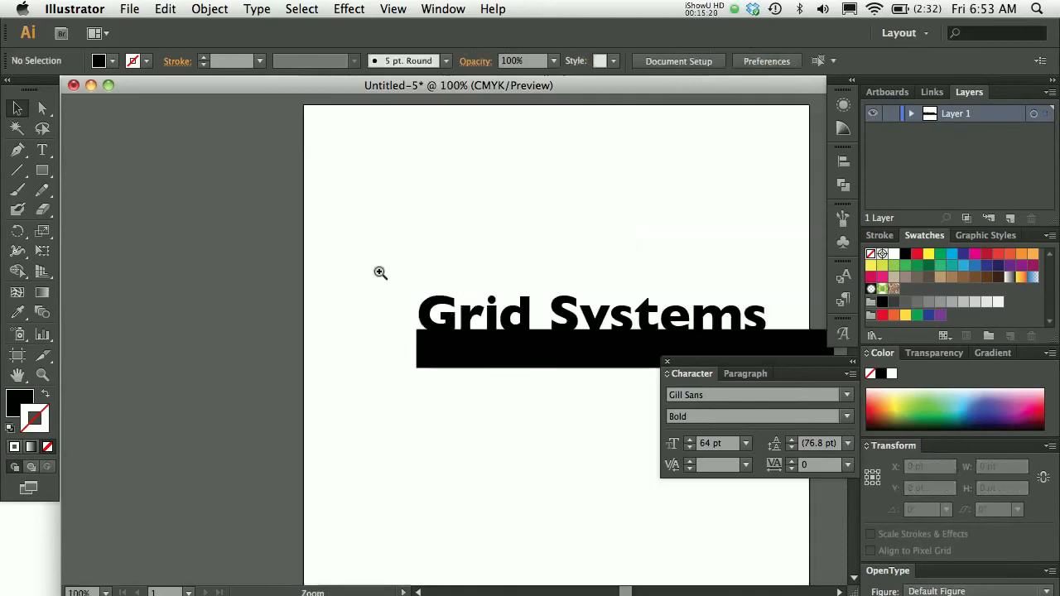
left_click(481, 359, "super")
left_click_drag(481, 359, 391, 334)
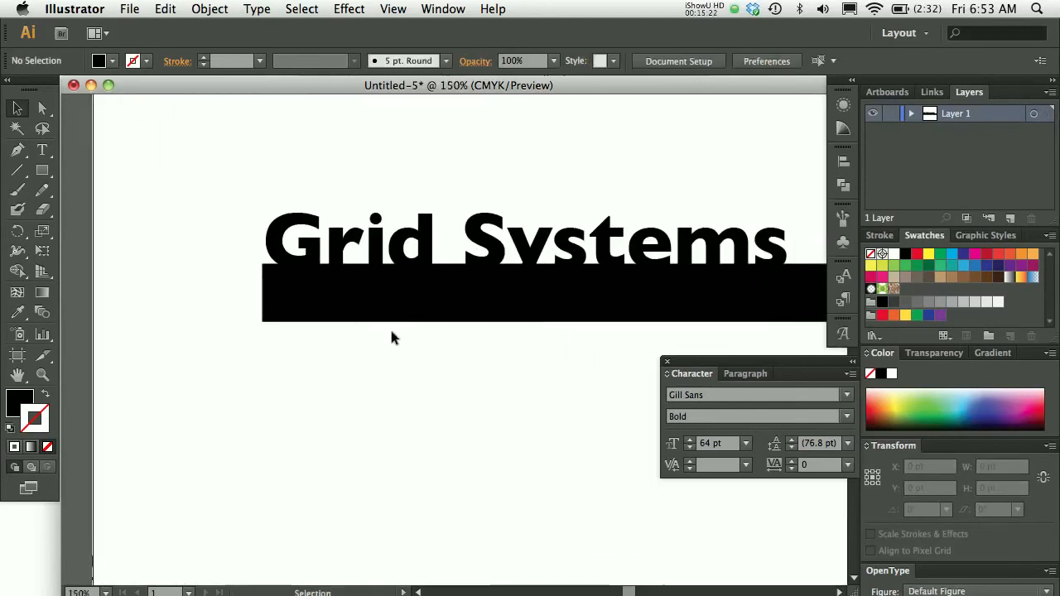
left_click(358, 256)
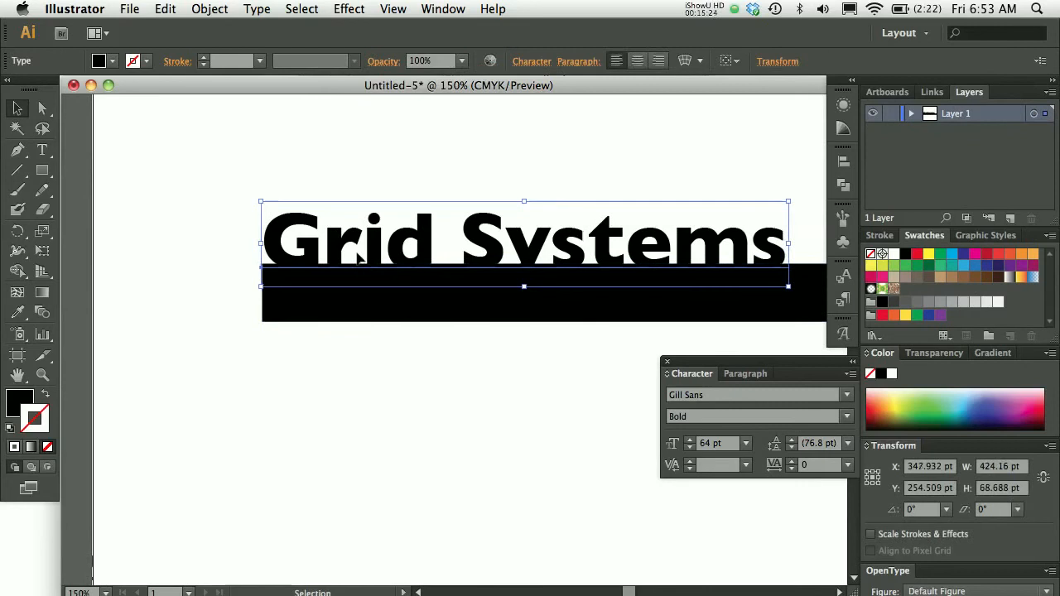
- Nudge the headline 1 pt left, and move it right to about X 366.9 pt, indented from the black bar's left end
left_click(335, 375)
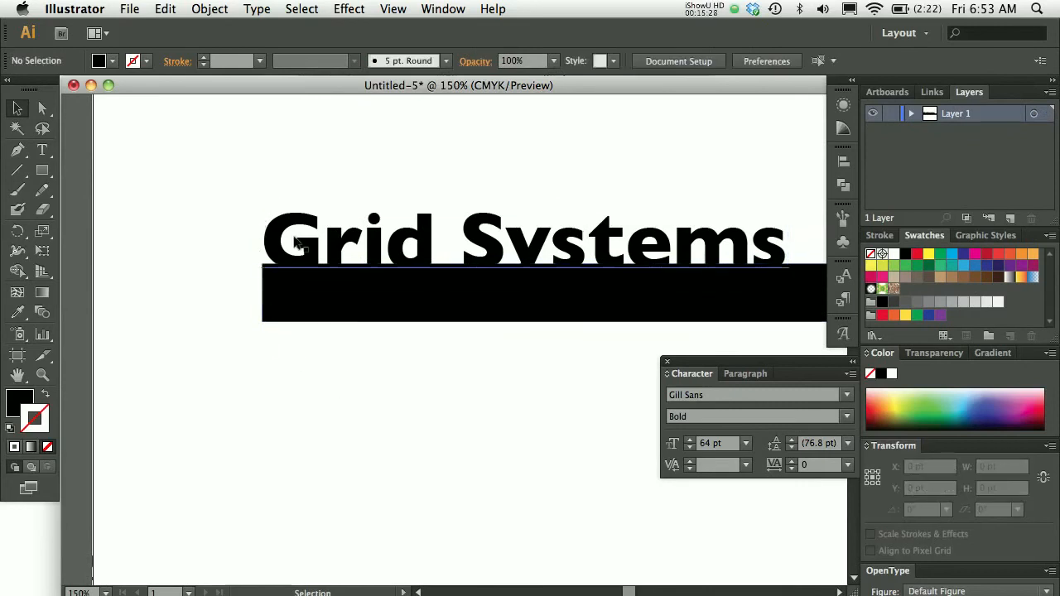
left_click(282, 269)
left_click(310, 350)
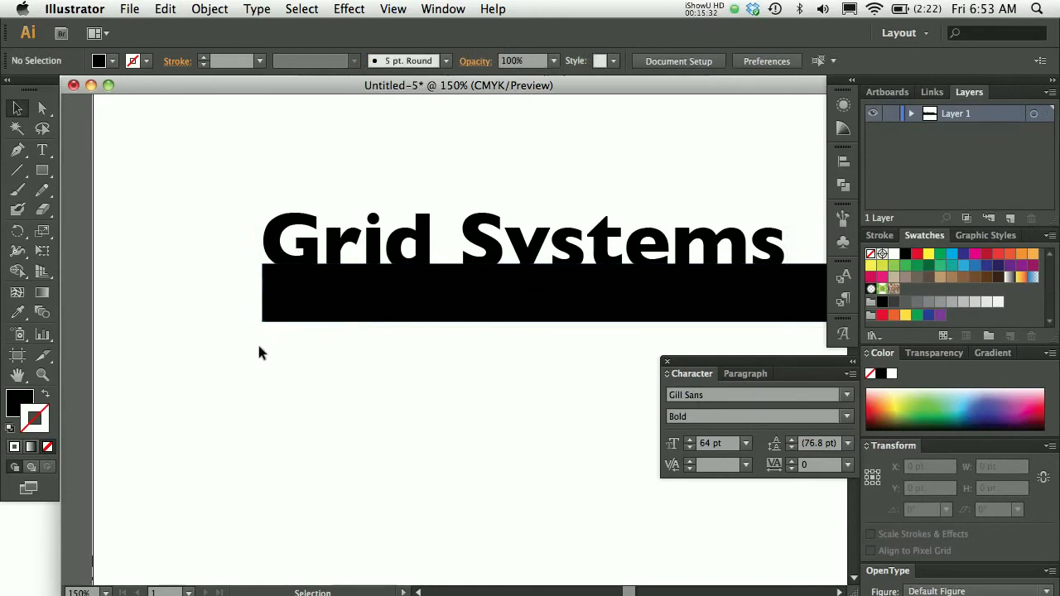
left_click(331, 258)
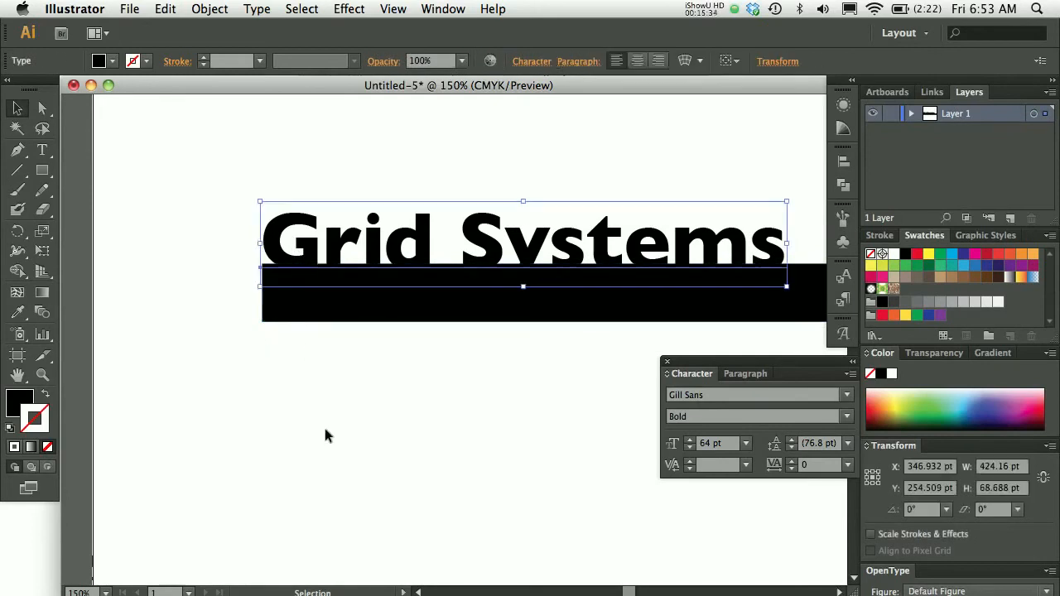
key("shift+Right")
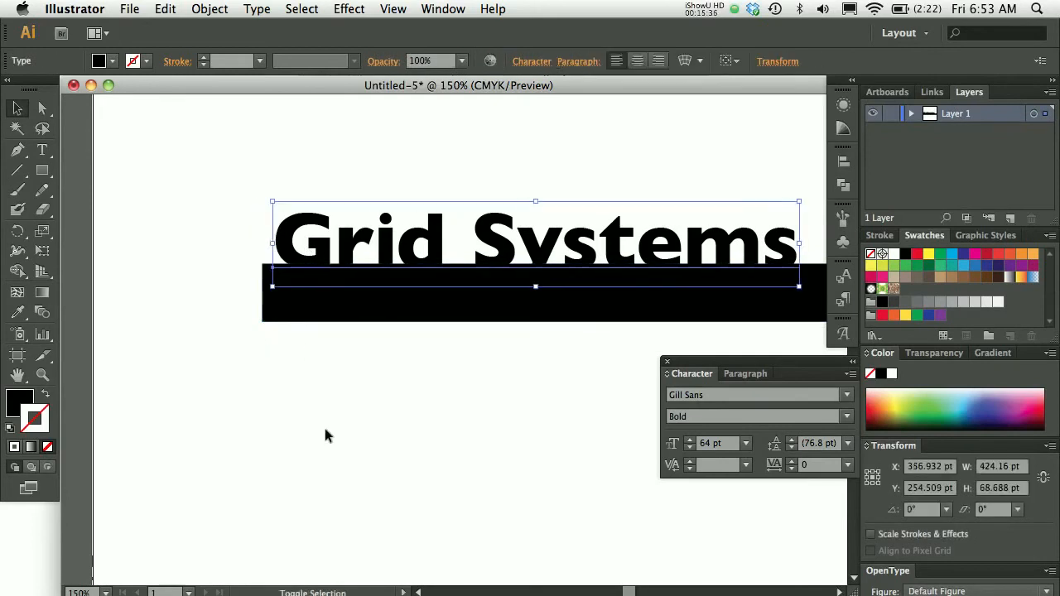
key("shift+Right")
left_click(381, 404)
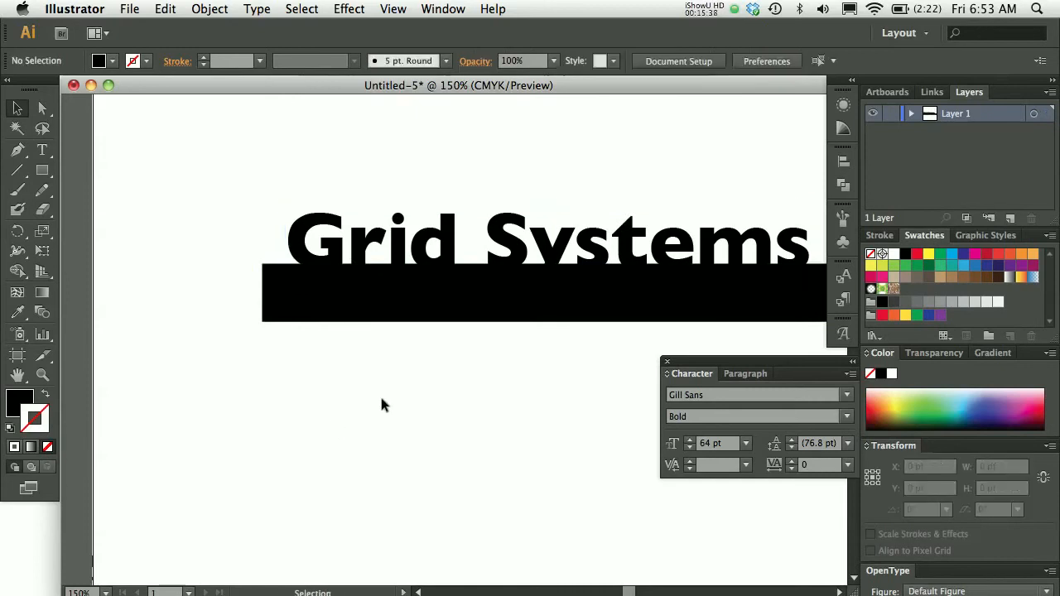
key("super+0")
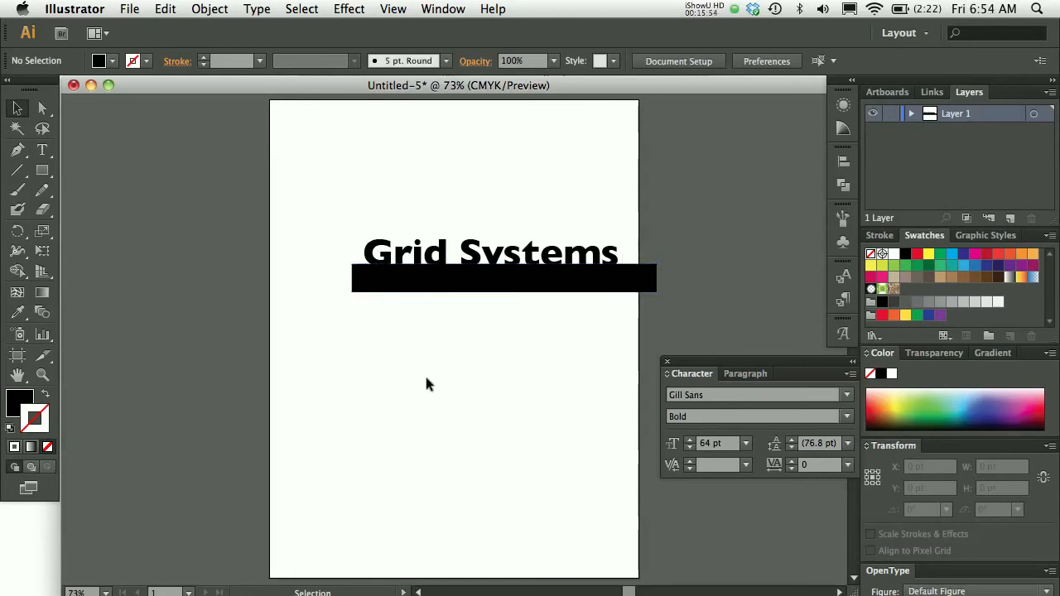
- Shorten the black bar to about 475 pt wide, ending it at the page's right edge
left_click(507, 251)
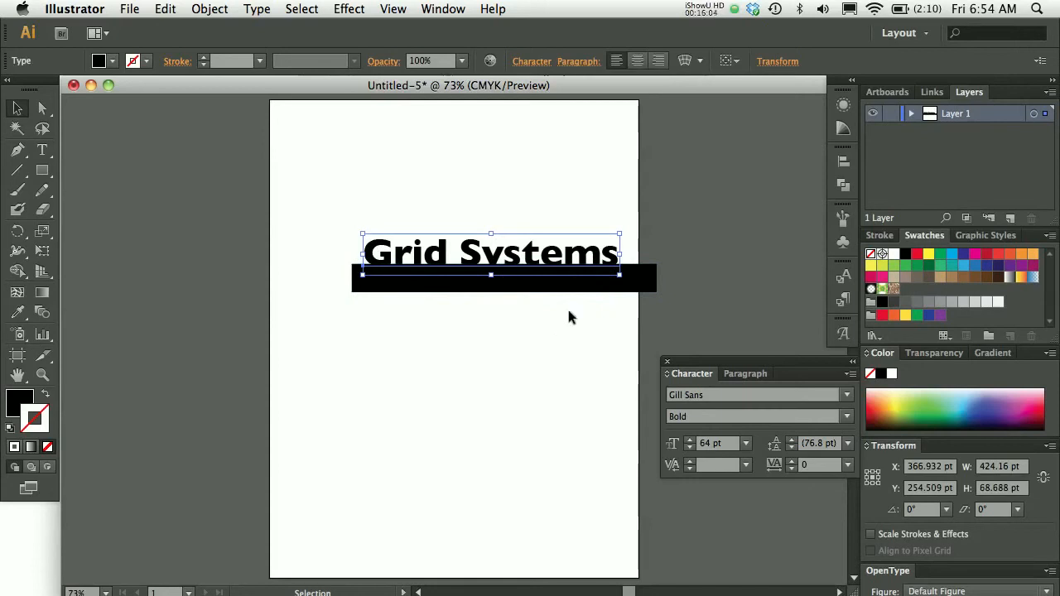
left_click(647, 286)
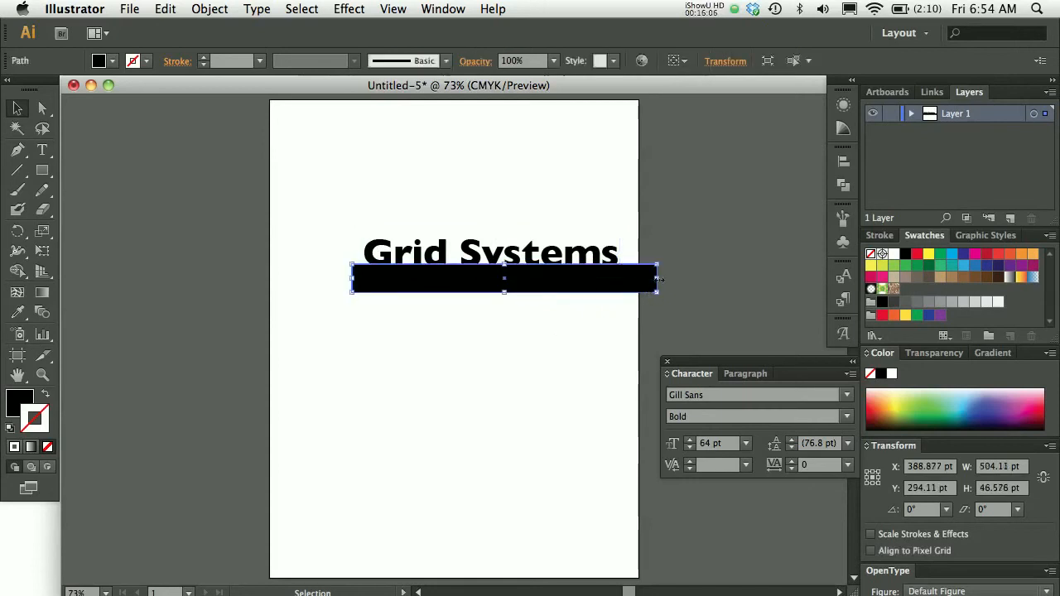
left_click_drag(657, 279, 640, 280)
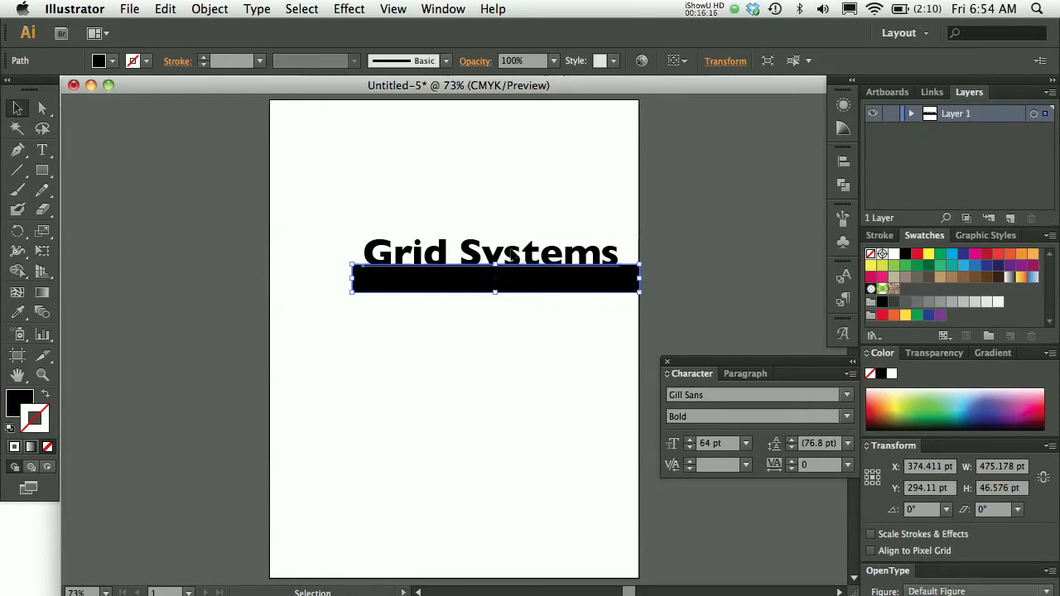
- Extend the black bar beyond the page's right edge to about 530 pt wide, and deselect it
left_click(514, 256)
left_click(515, 286)
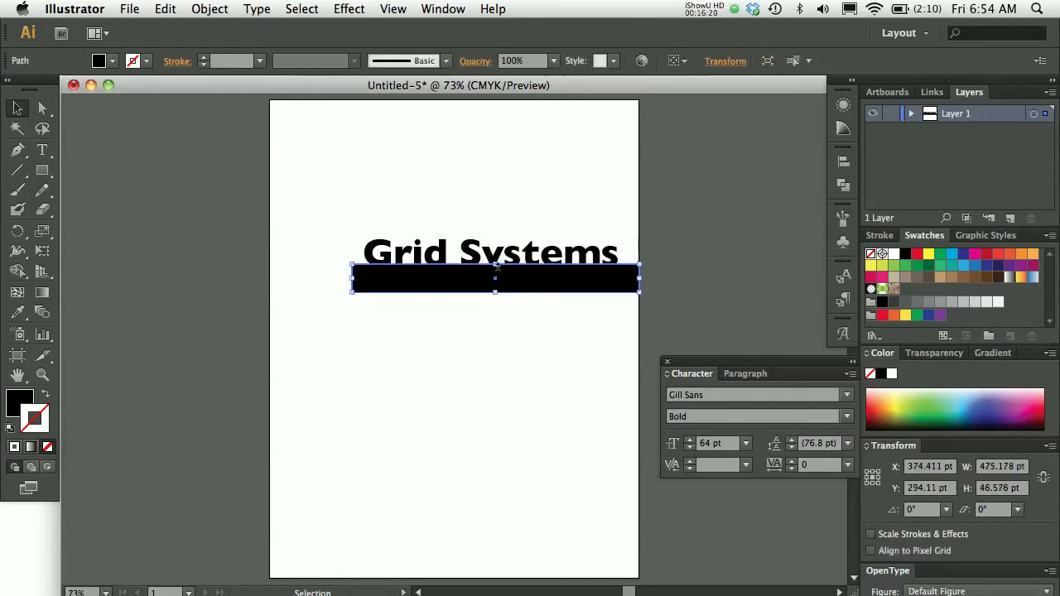
left_click_drag(639, 279, 673, 279)
left_click(559, 353)
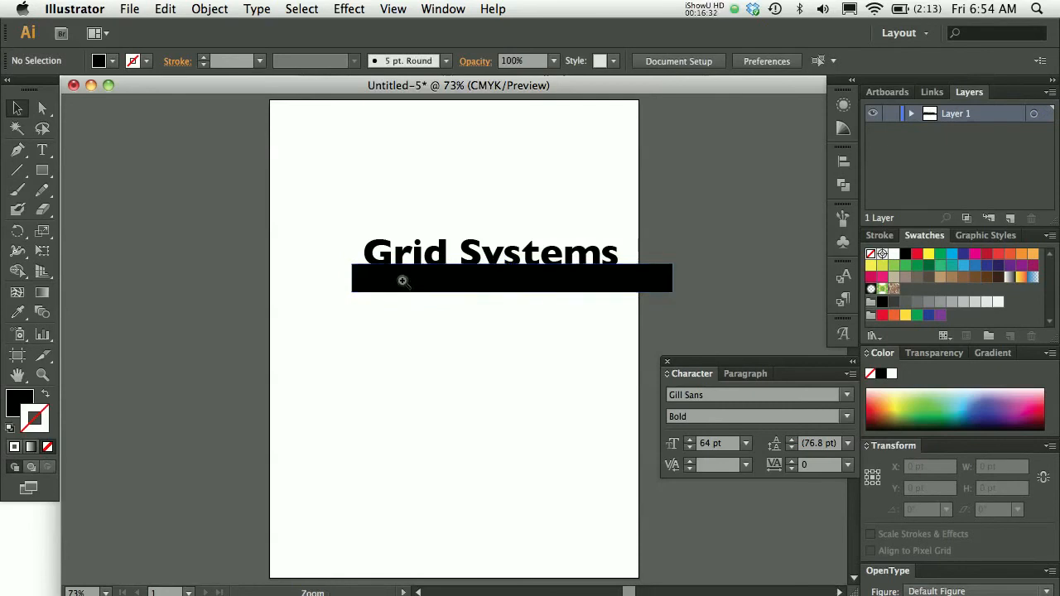
- Move the black bar over the headline to about X 436.6 pt, Y 253.4 pt, aligning its upper edge with the capitals' tops
left_click(397, 279, "super")
left_click(475, 359, "super")
left_click_drag(478, 347, 304, 351)
left_click(263, 307)
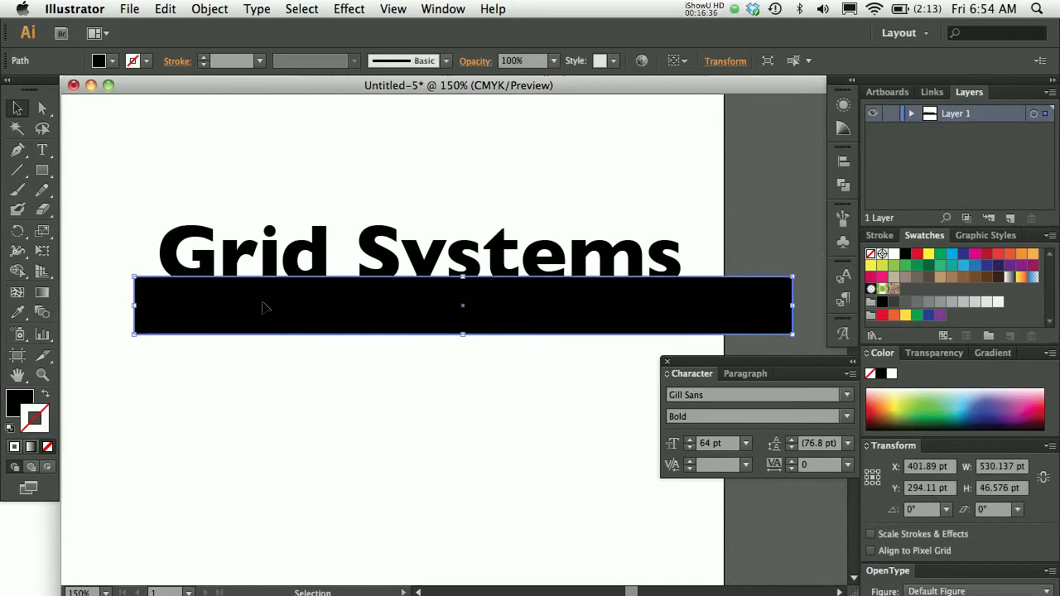
left_click_drag(143, 312, 186, 267)
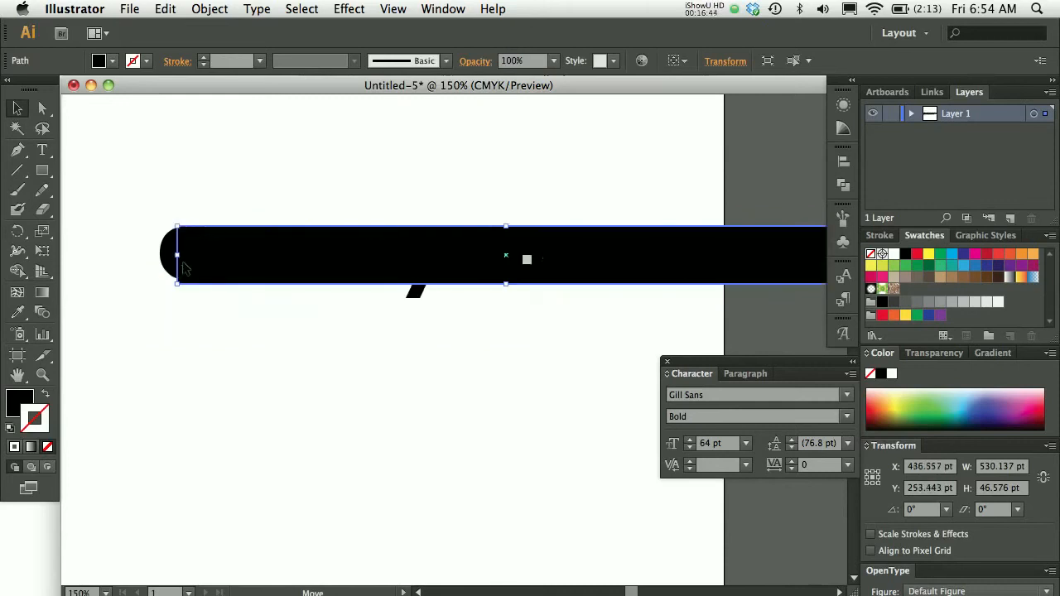
- Raise the bar's lower edge to the headline's baseline, reducing the bar's height to about 43.7 pt
left_click(197, 289)
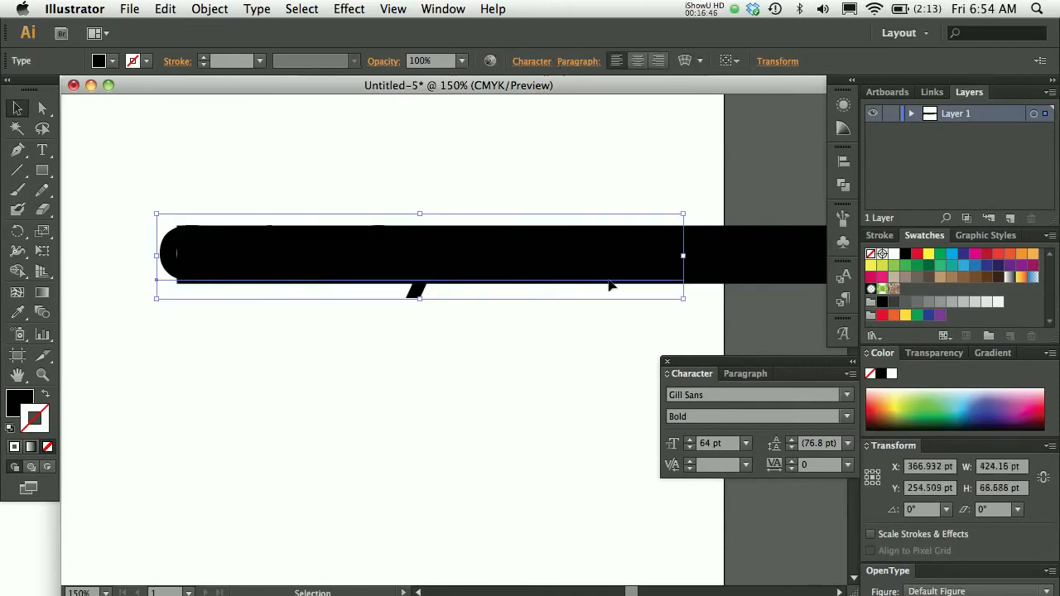
left_click(781, 267)
mouse_move(507, 284)
left_mouse_down()
mouse_move(506, 293)
mouse_move(507, 281)
left_mouse_up()
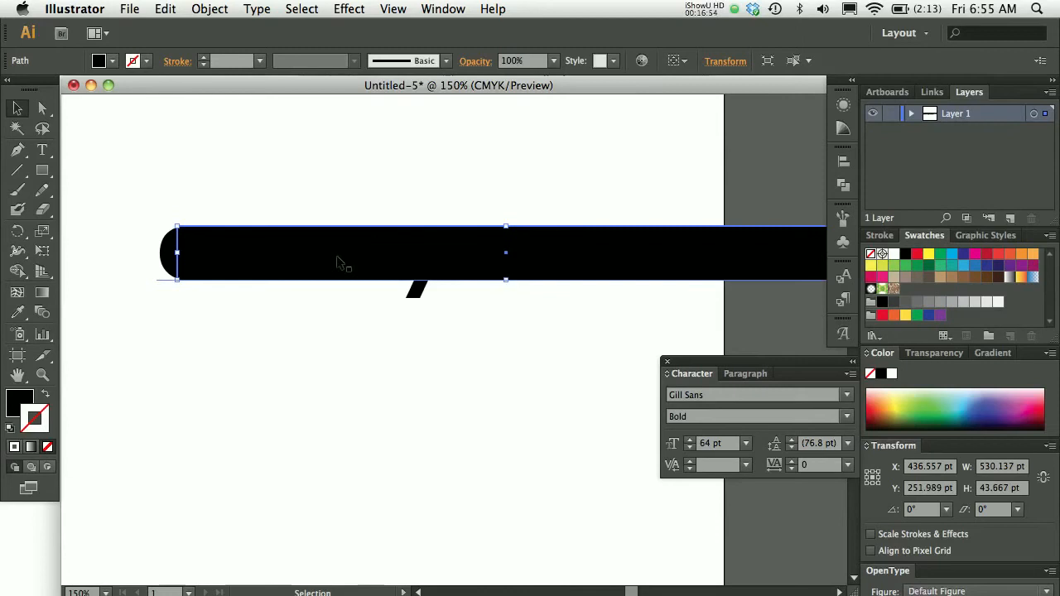
- Move the resized bar down 40 pt to about Y 292 pt, under the headline, and deselect it
key("shift+Down")
key("shift+Down")
key("shift+Down")
key("shift+Down")
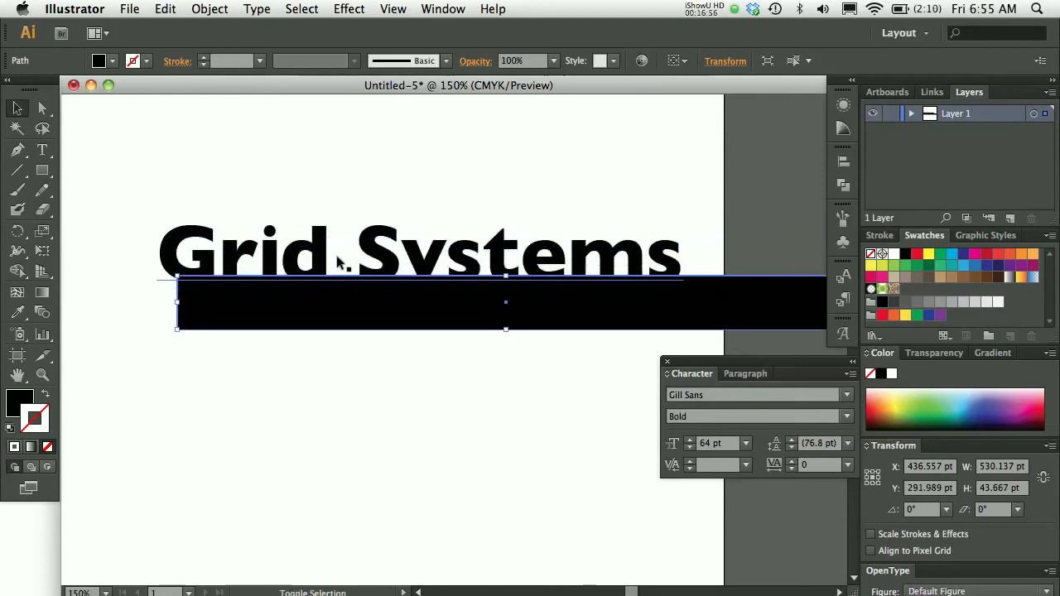
left_click(417, 354)
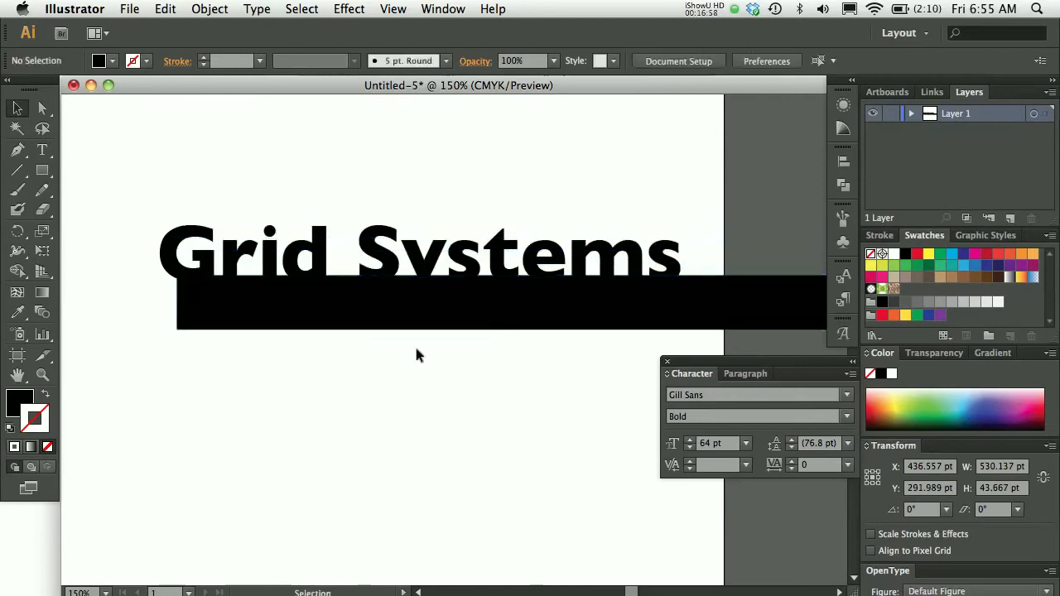
- Nudge the bar left and up to about X 422.6 pt, Y 272 pt, lining up its left end with the headline's "G"
left_click(314, 310)
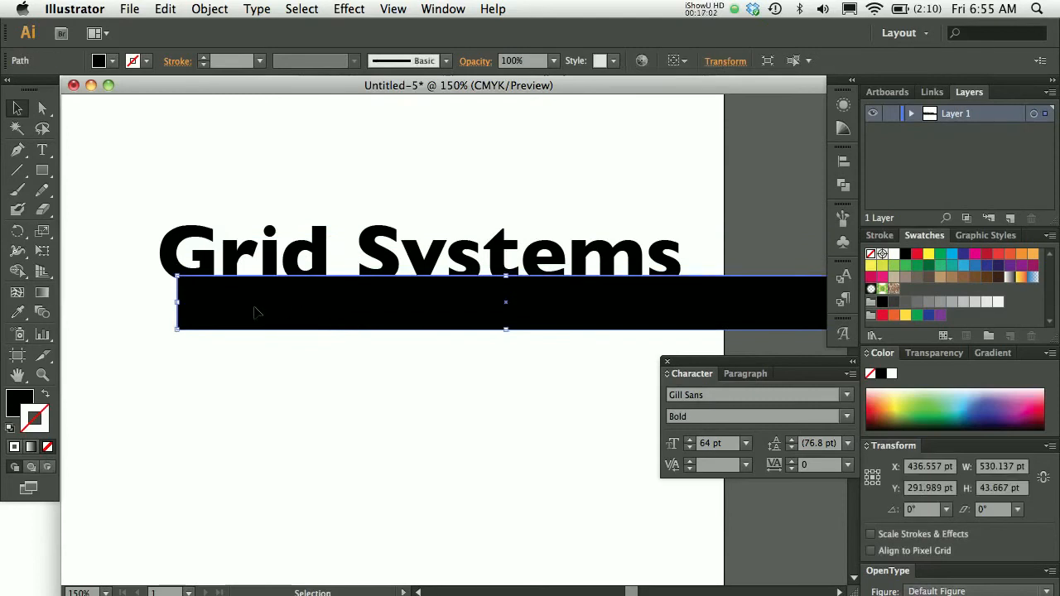
key("shift+Left")
key("Left")
key("Left")
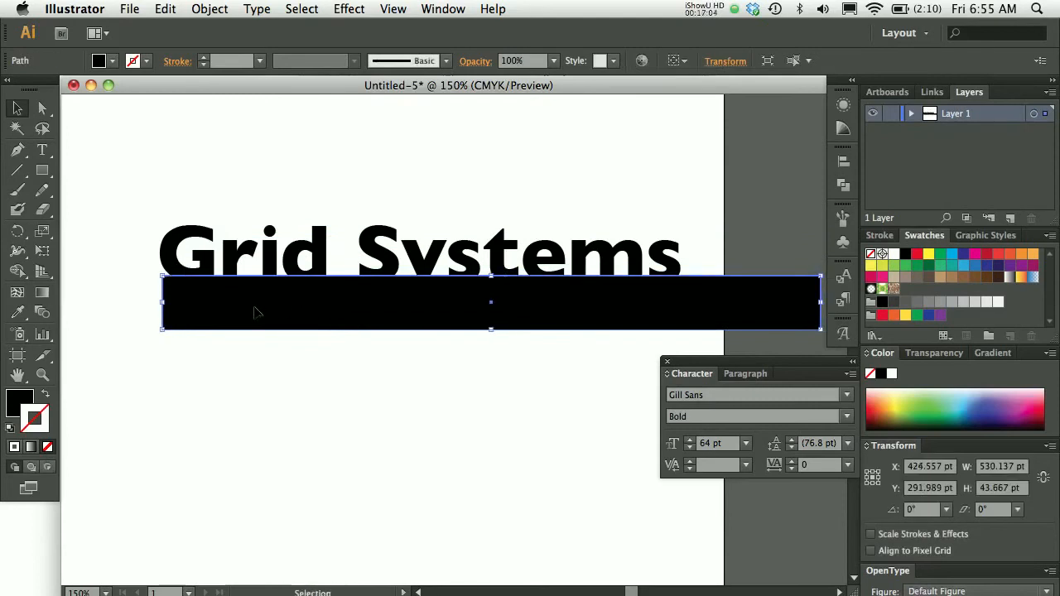
key("shift+Up")
key("shift+Up")
key("Left")
key("Left")
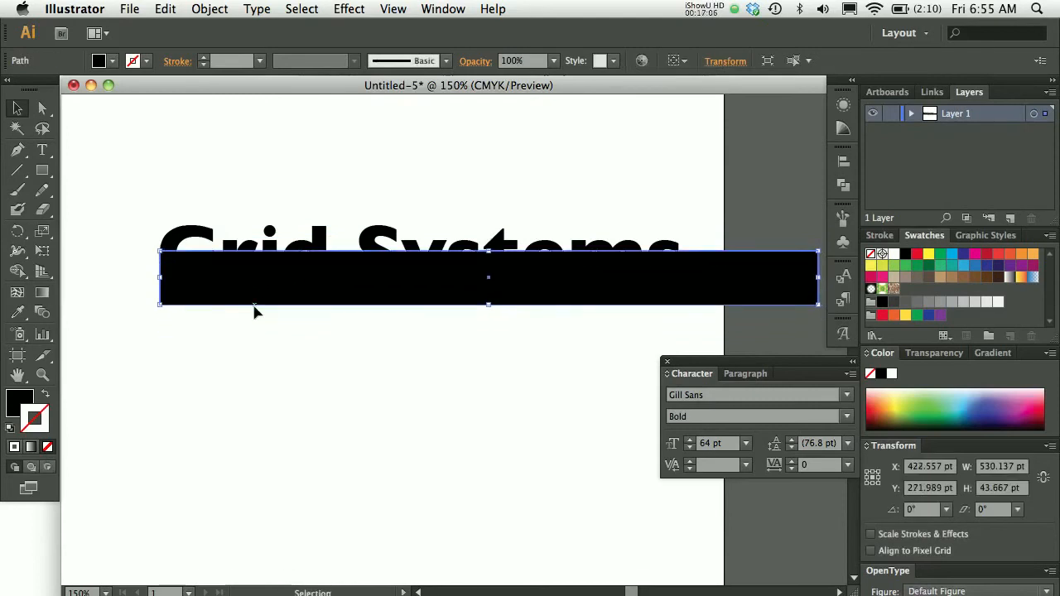
- Move the bar left and down to about X 402.6 pt, Y 292 pt, extending past the headline's left edge, and deselect it
key("shift+Left")
key("shift+Left")
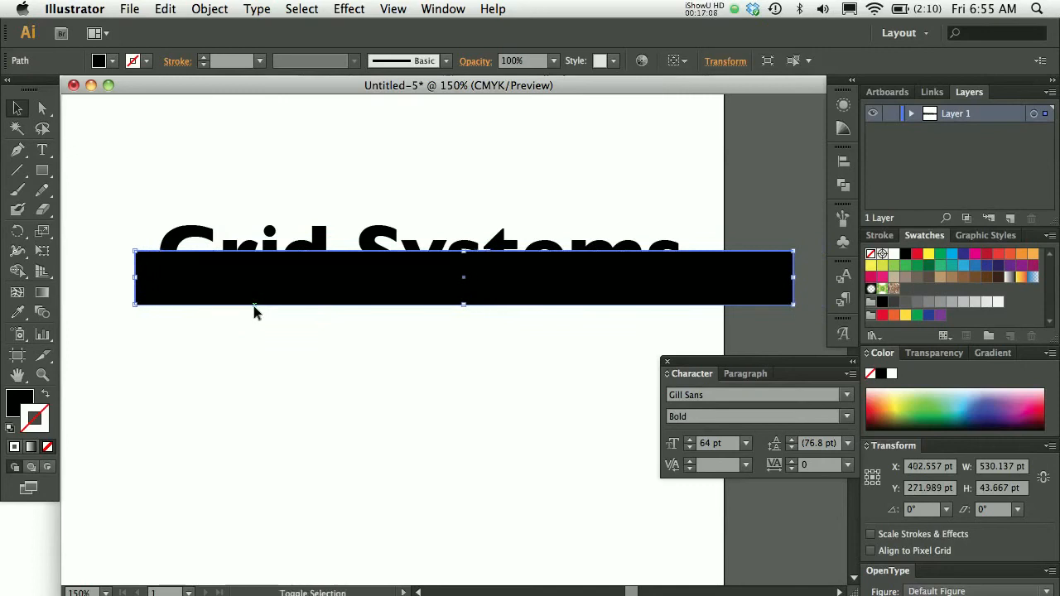
key("shift+Down")
key("shift+Down")
key("shift+Down")
key("shift+Up")
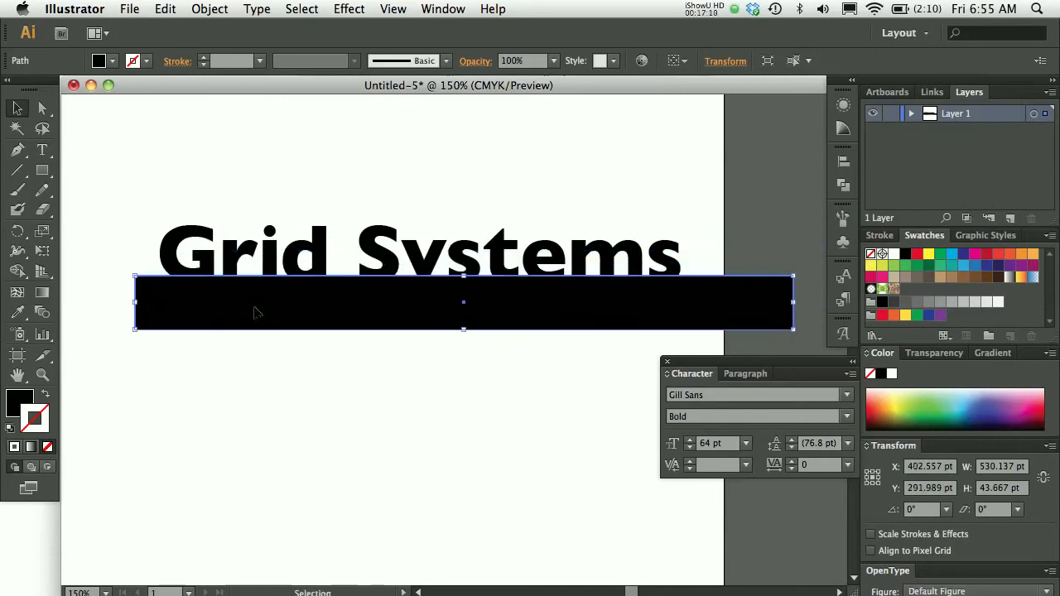
left_click(392, 396)
key("super+0")
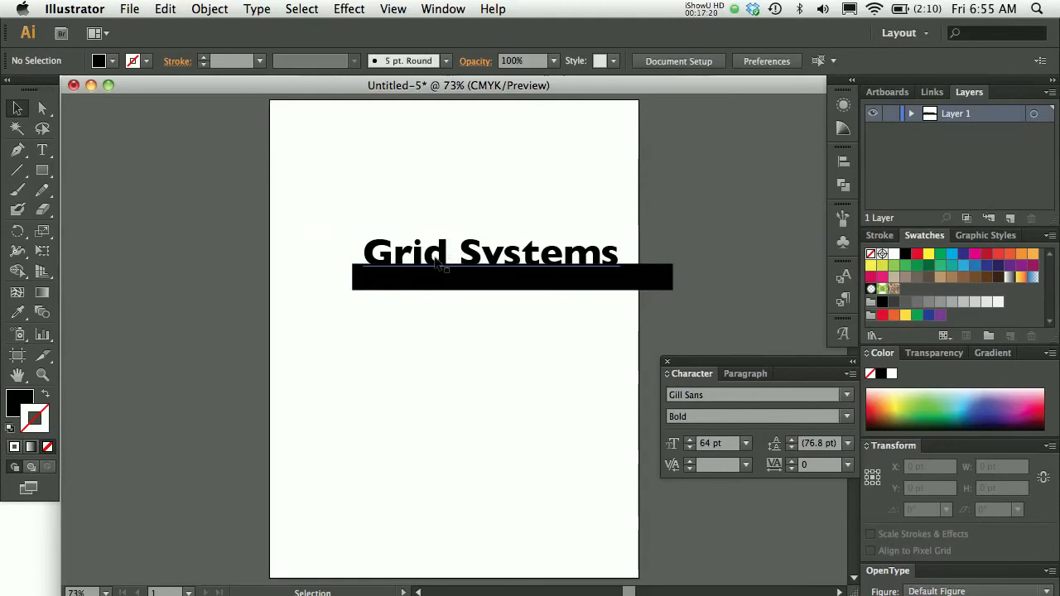
- Group the headline and the black bar, and deselect the group
left_click_drag(406, 199, 483, 310)
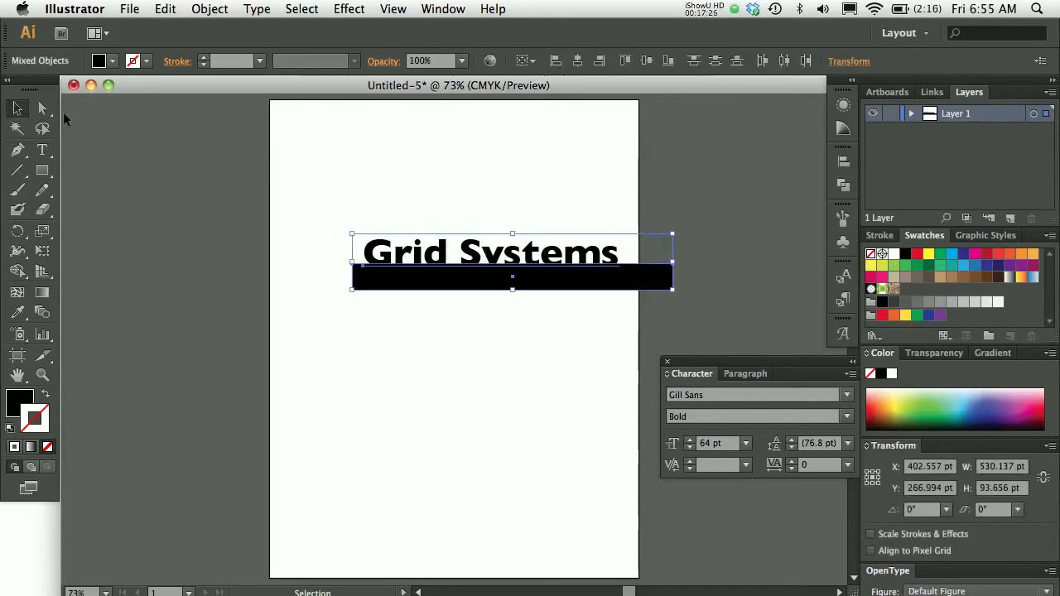
left_click(222, 11)
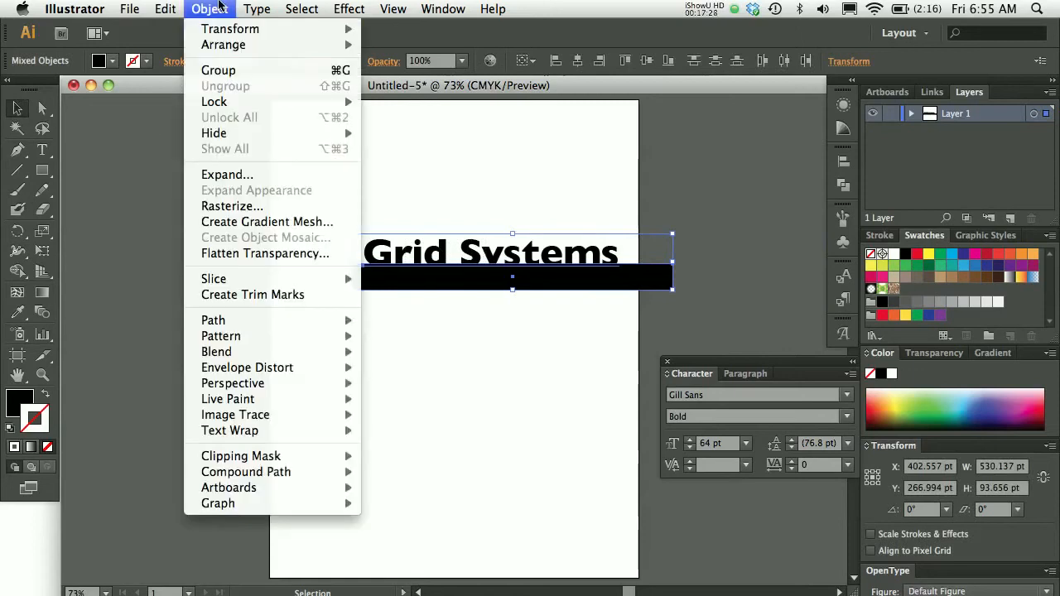
left_click(219, 70)
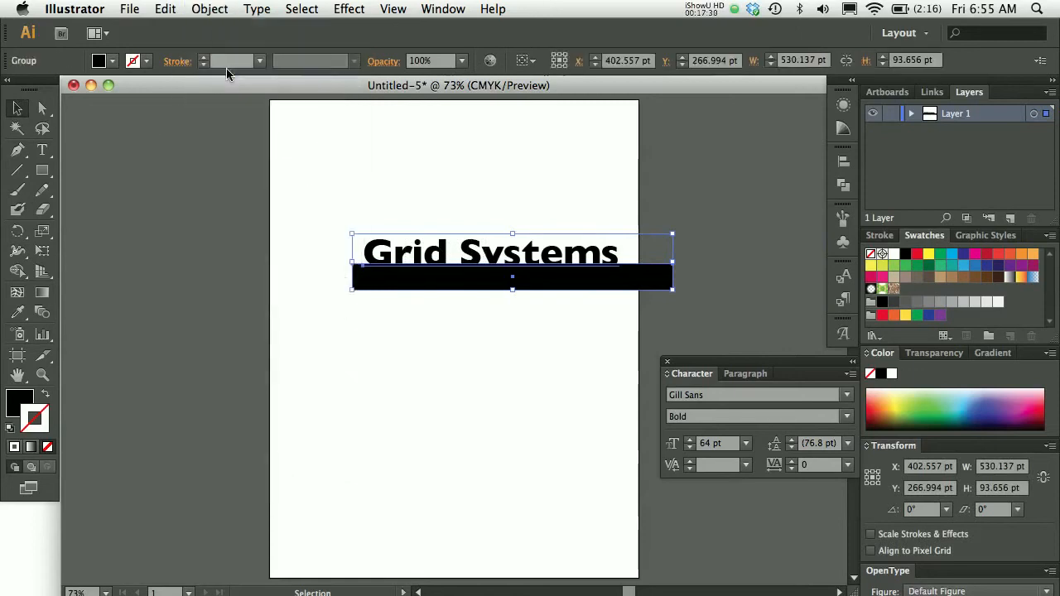
left_click(519, 167)
left_click(490, 258)
left_click(458, 211)
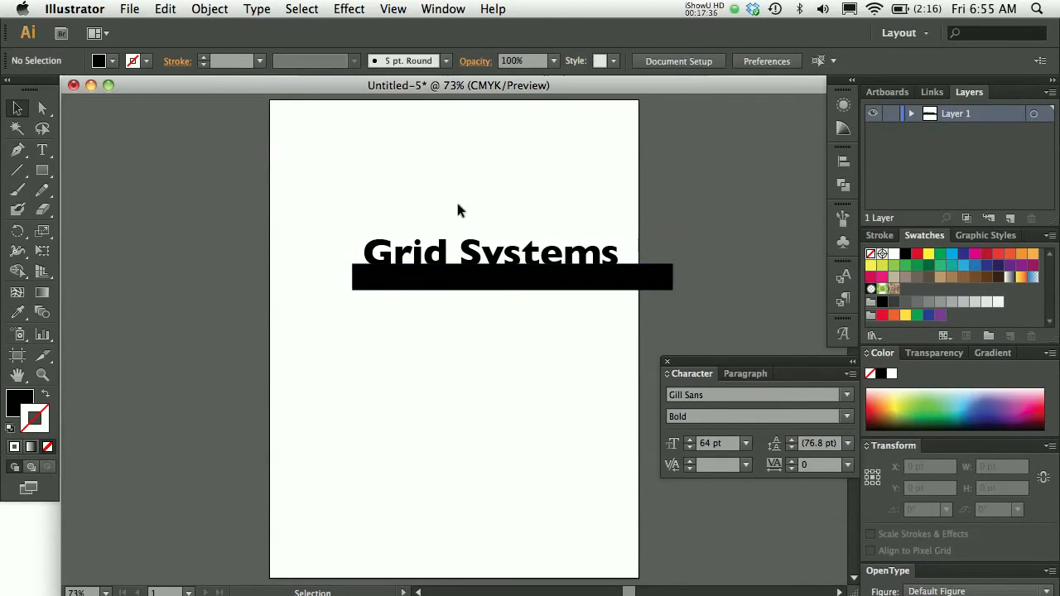
- Check the kerning at two letter pairs in the middle of "Systems" inside the group, and deselect the headline
key("t")
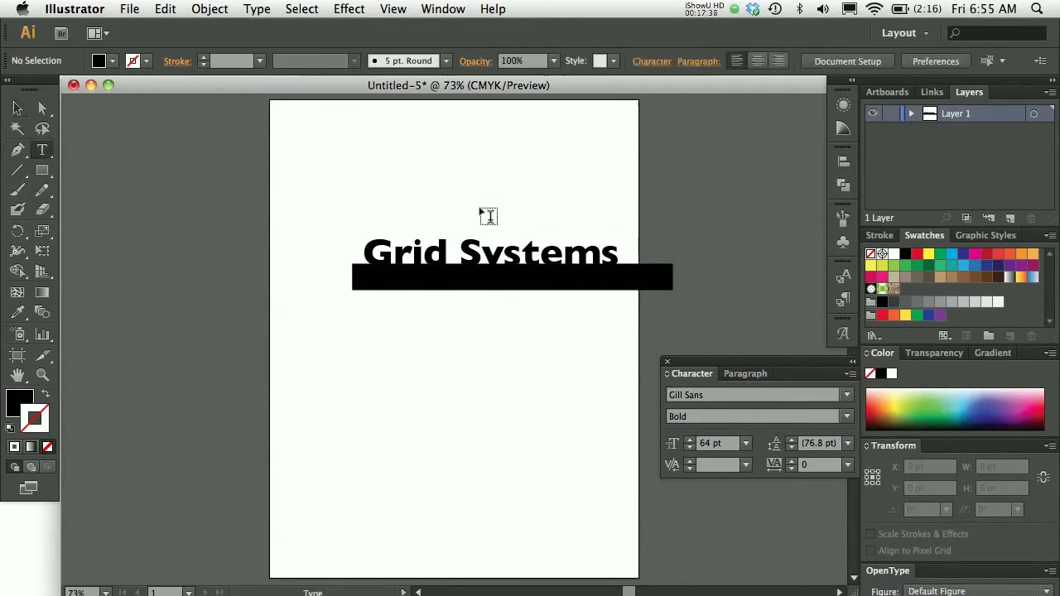
left_click(505, 255)
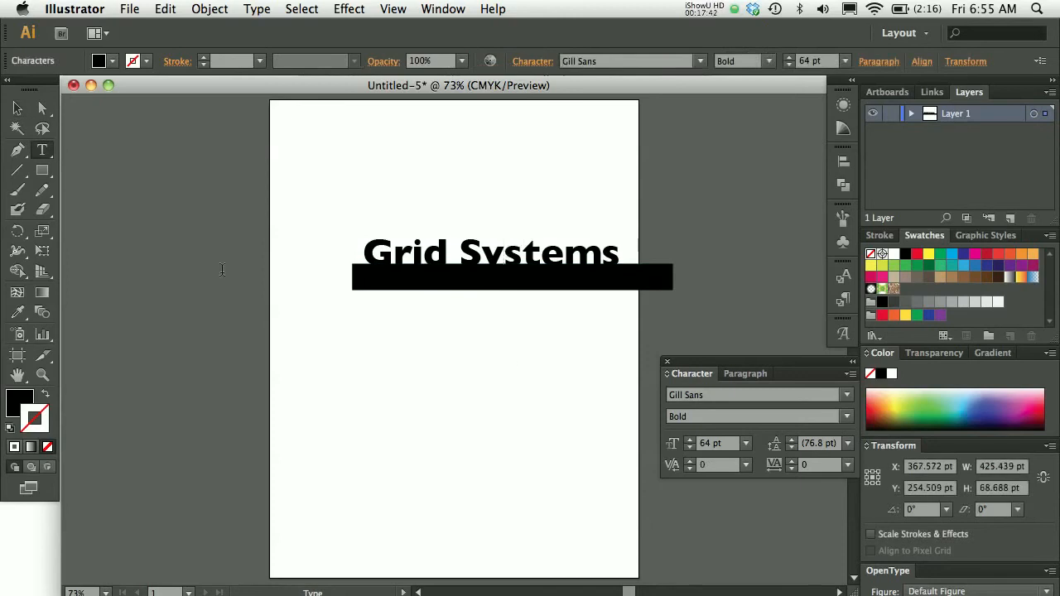
left_click(17, 108)
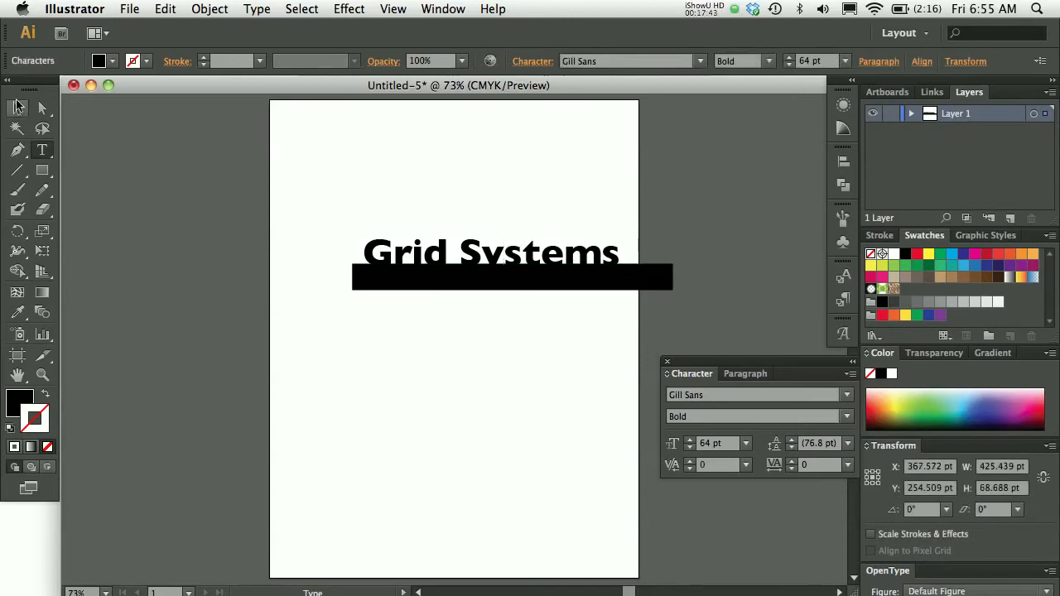
left_click(186, 195)
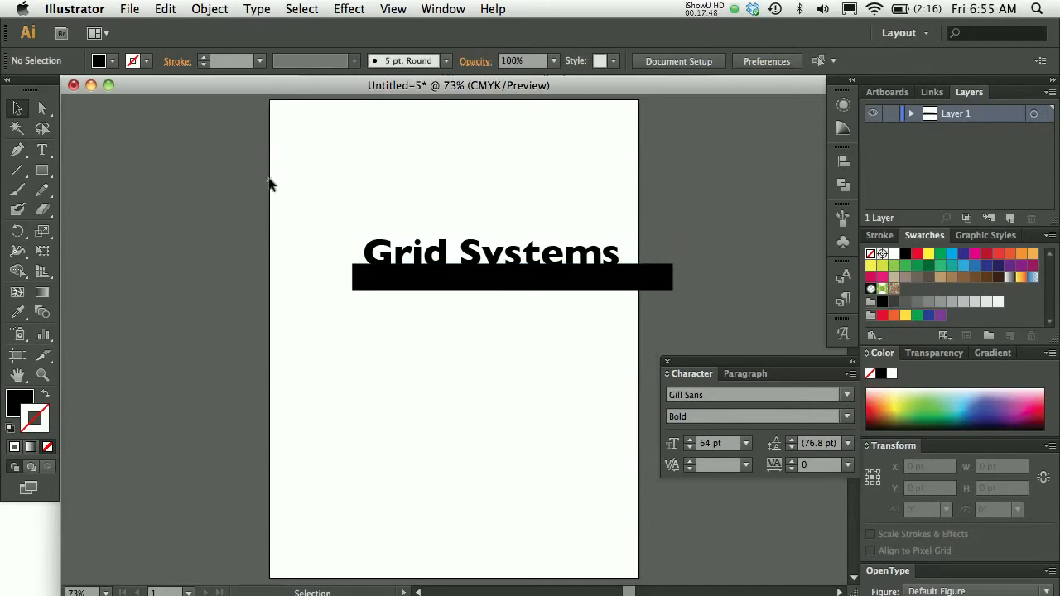
key("t")
left_click(522, 251)
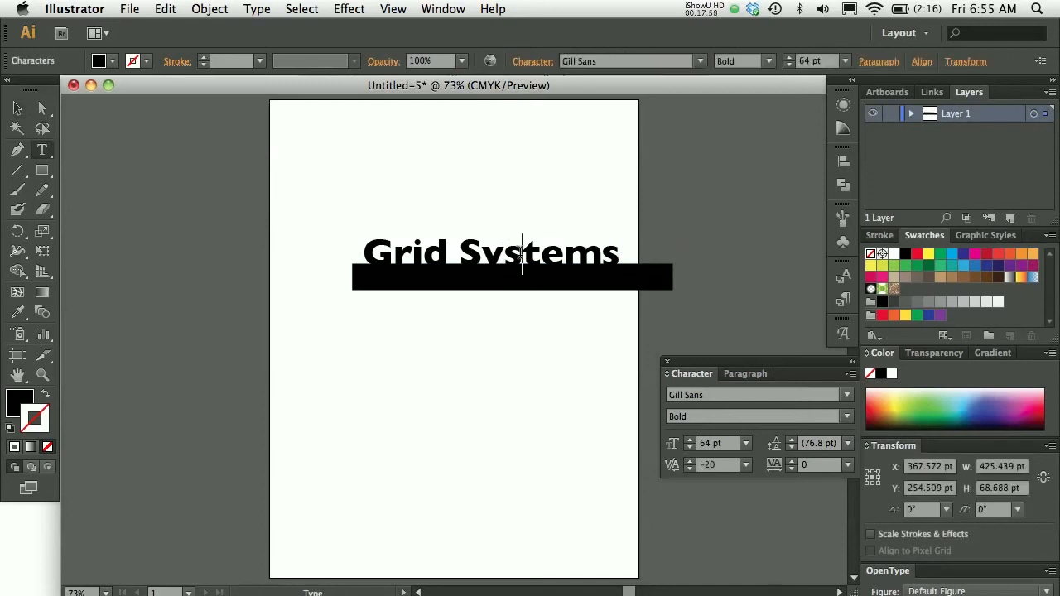
left_click(18, 107)
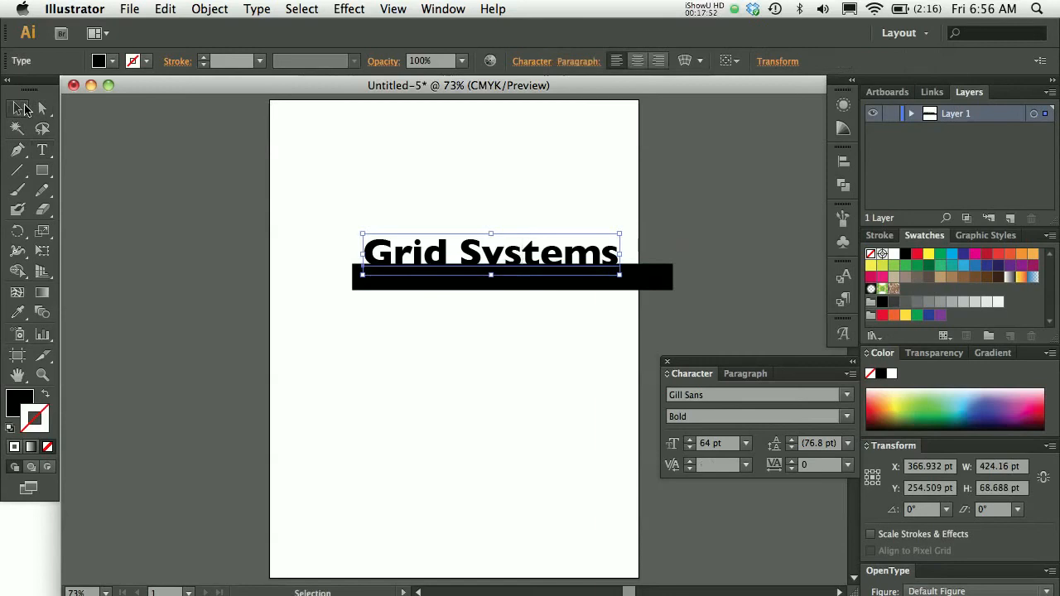
left_click(144, 167)
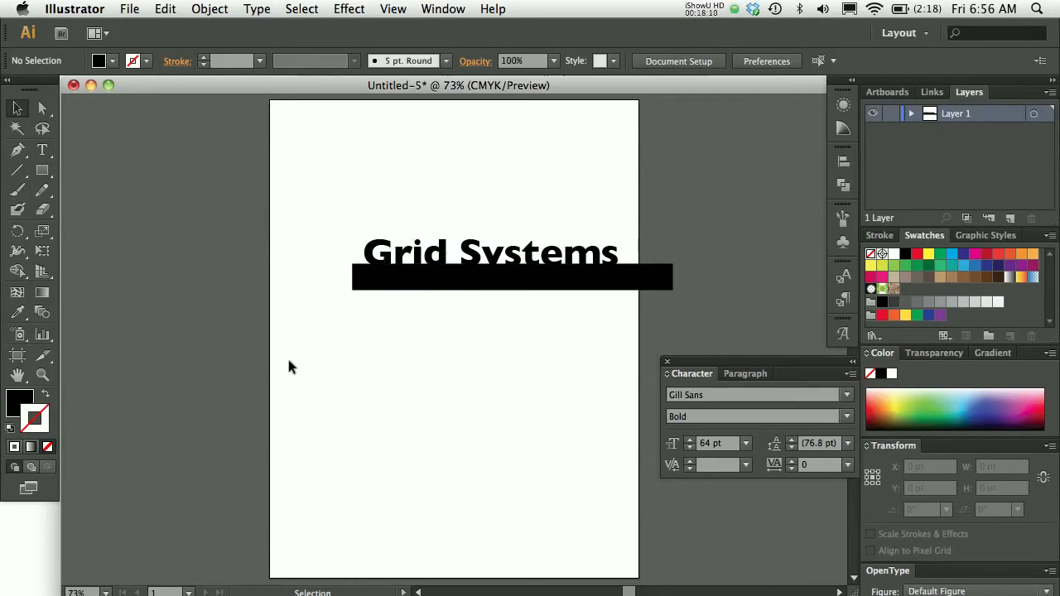
- Show the document rulers
key("super+r")
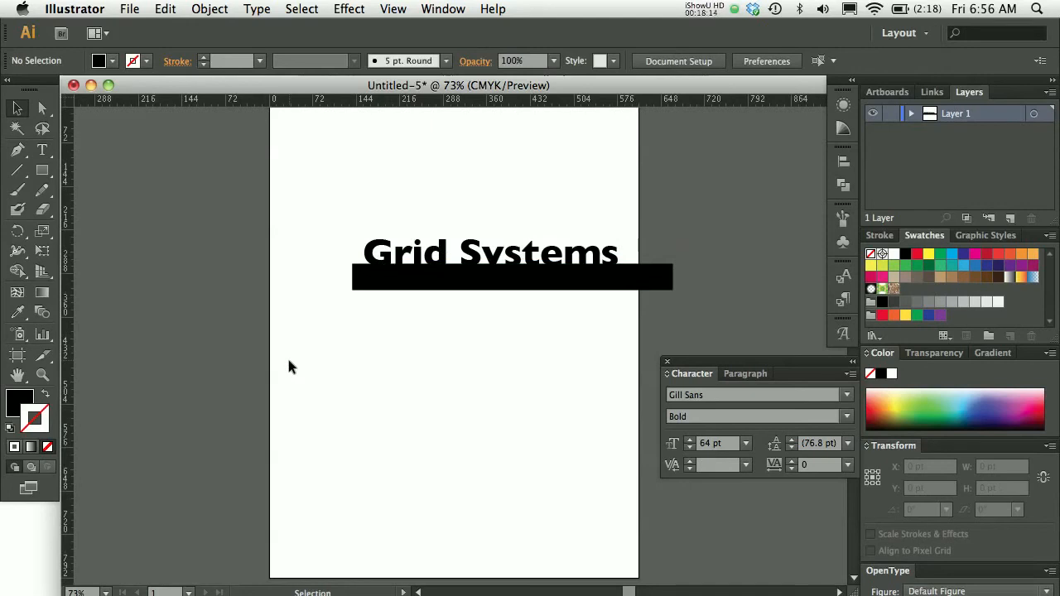
- Change the ruler units to inches
right_click(323, 102)
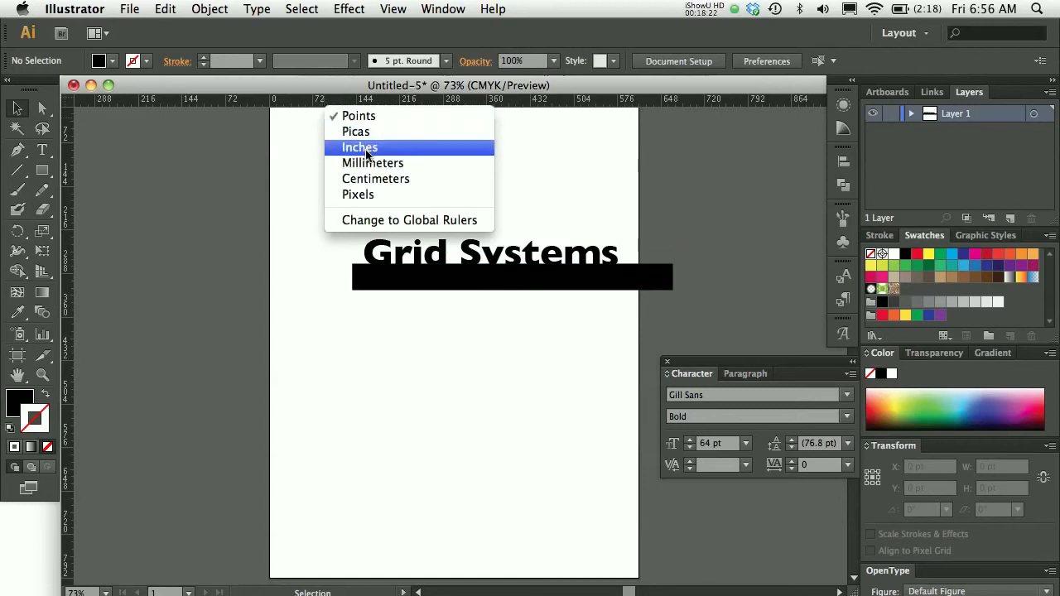
left_click(367, 152)
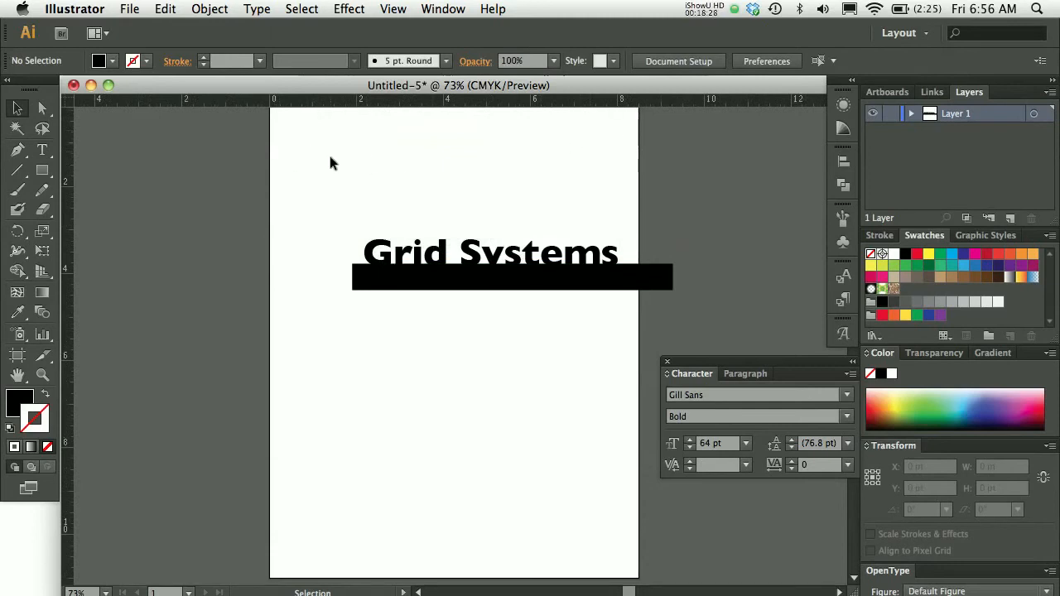
- Nudge the headline and bar group right to about X 5.67 in, with the bar's left edge at the 2-inch mark, and deselect it
key("z")
left_click(353, 295)
left_click(524, 294)
left_click_drag(497, 326, 452, 105)
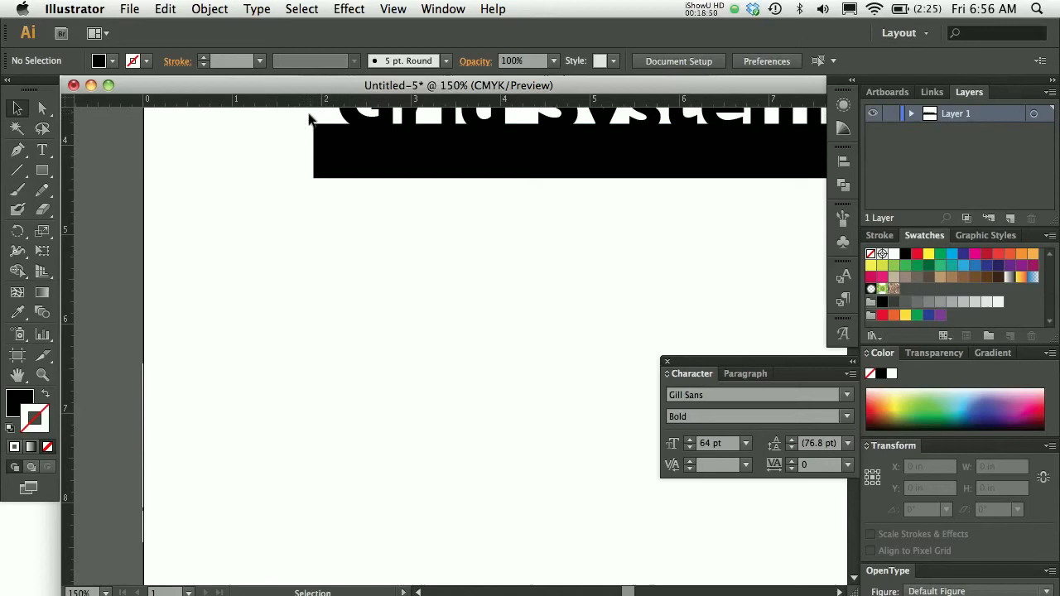
left_click(327, 137)
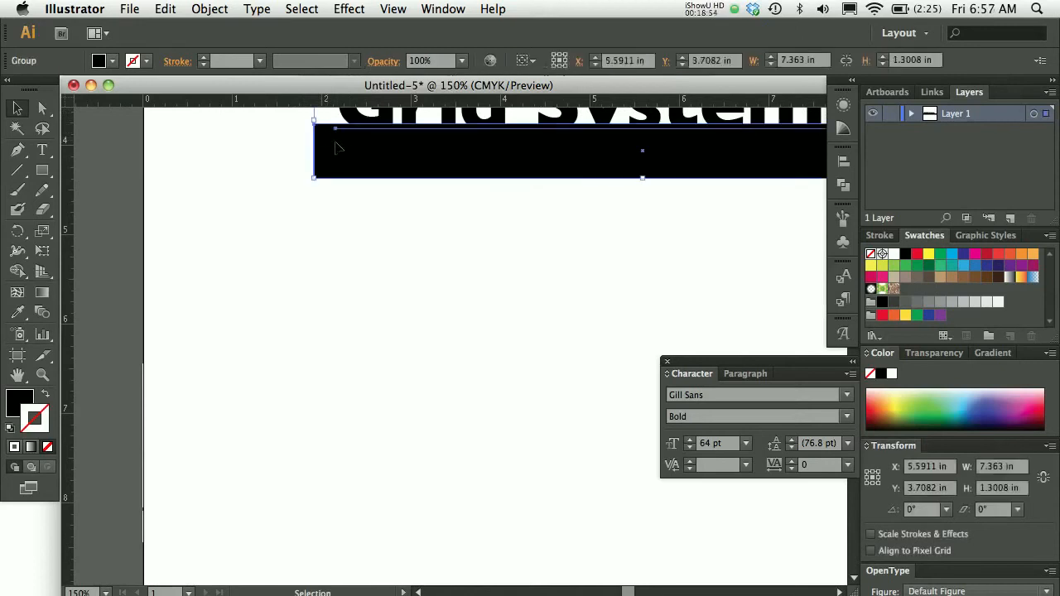
key("Right")
key("Right")
key("Right")
key("Right")
key("Right")
key("Right")
key("Right")
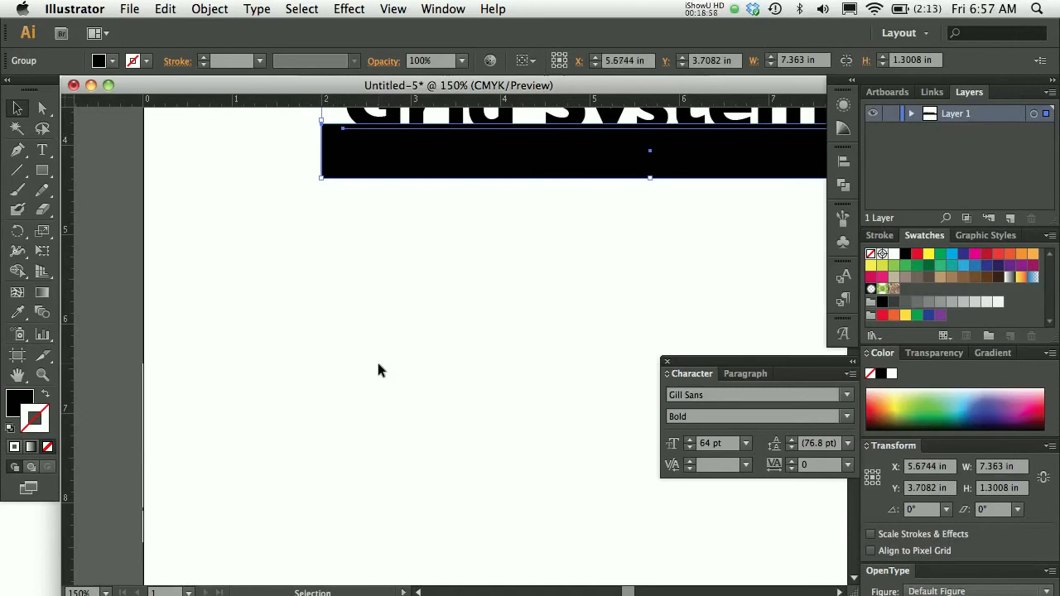
left_click(406, 292)
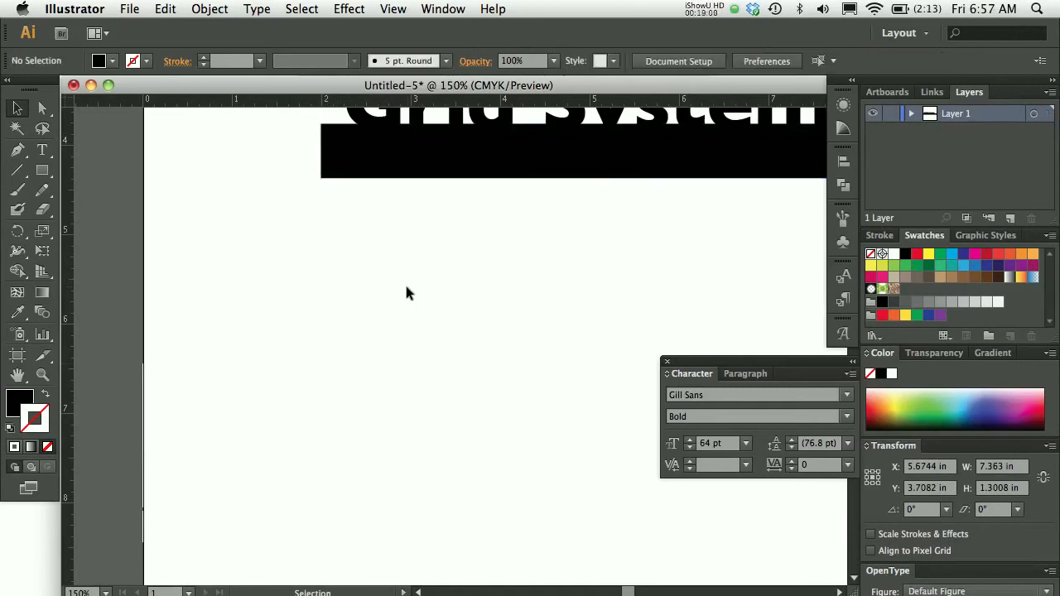
key("super+0")
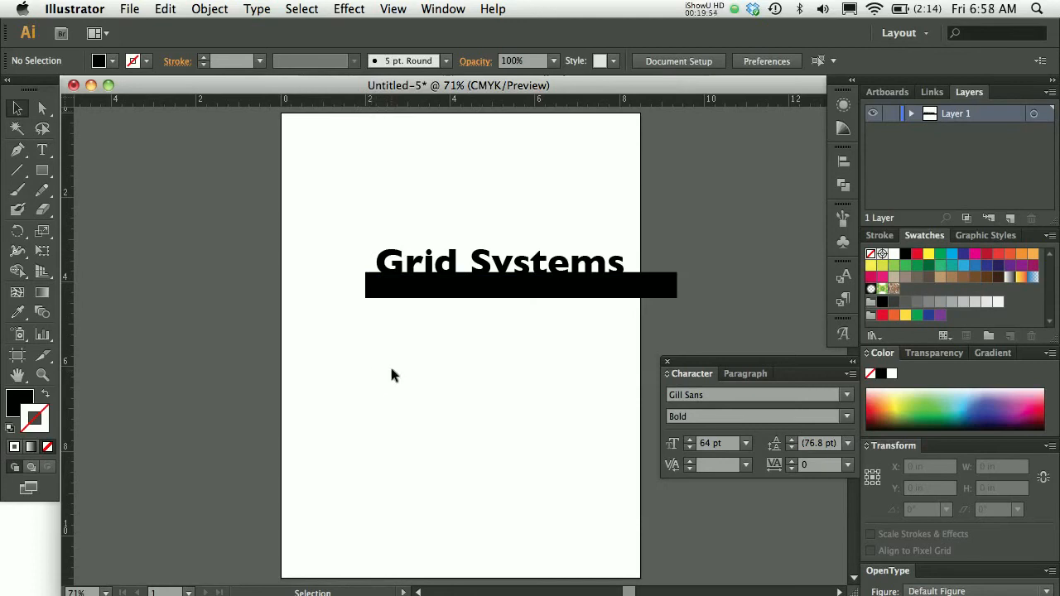
- Switch to Chrome and generate 9 paragraphs of placeholder text on lipsum.com, starting with "Lorem ipsum dolor sit amet"
left_click(41, 151)
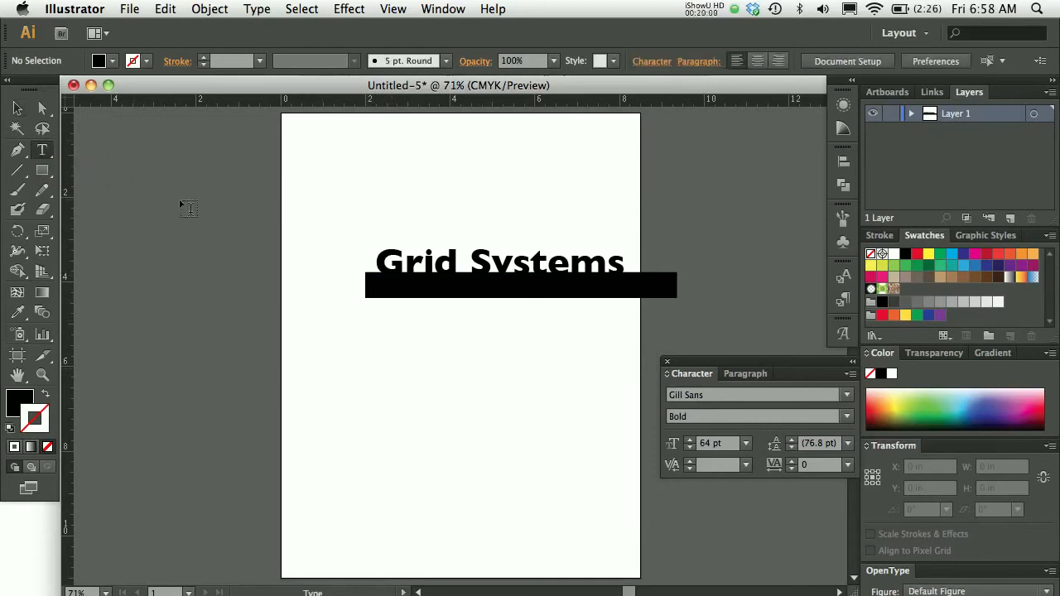
key("super+Tab")
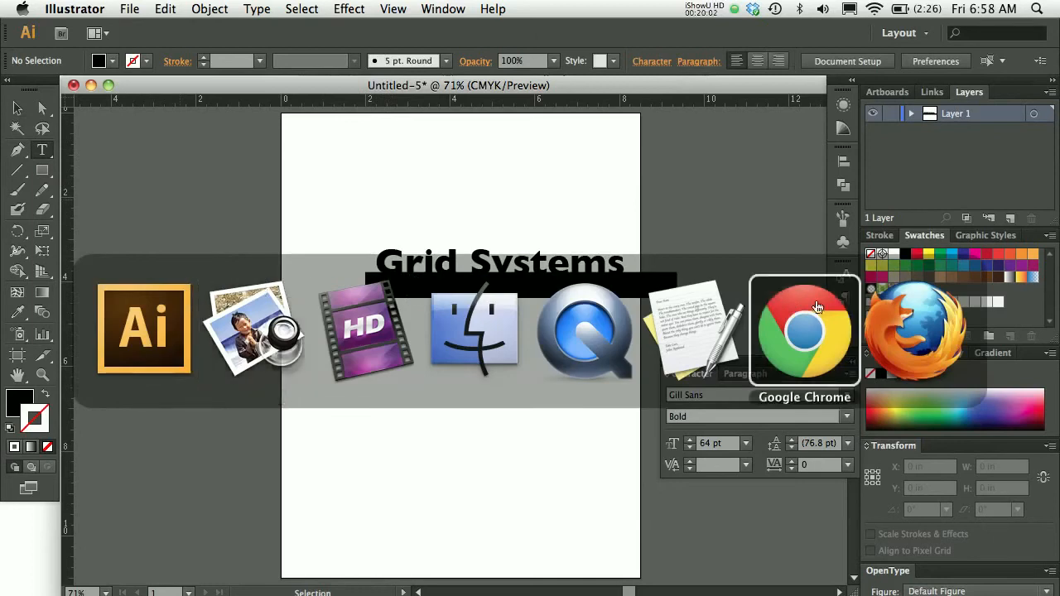
left_click(815, 329)
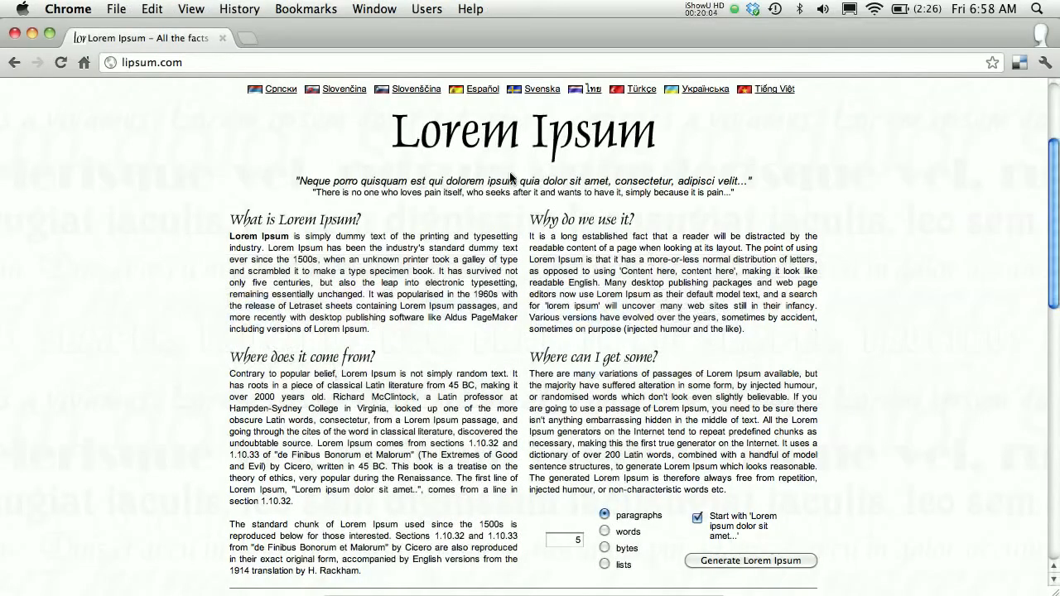
left_click(213, 66)
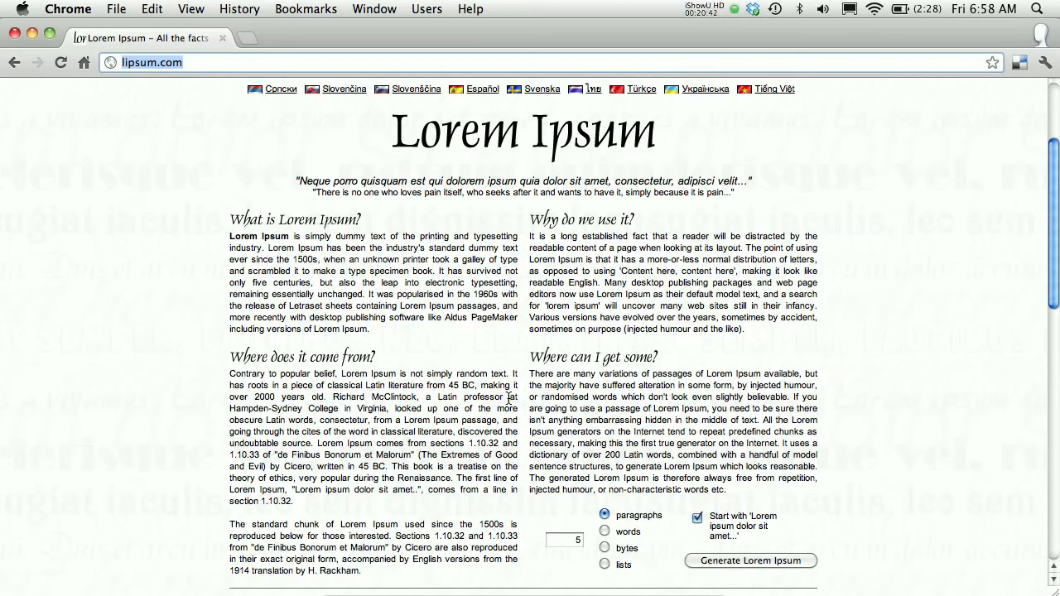
left_click(576, 542)
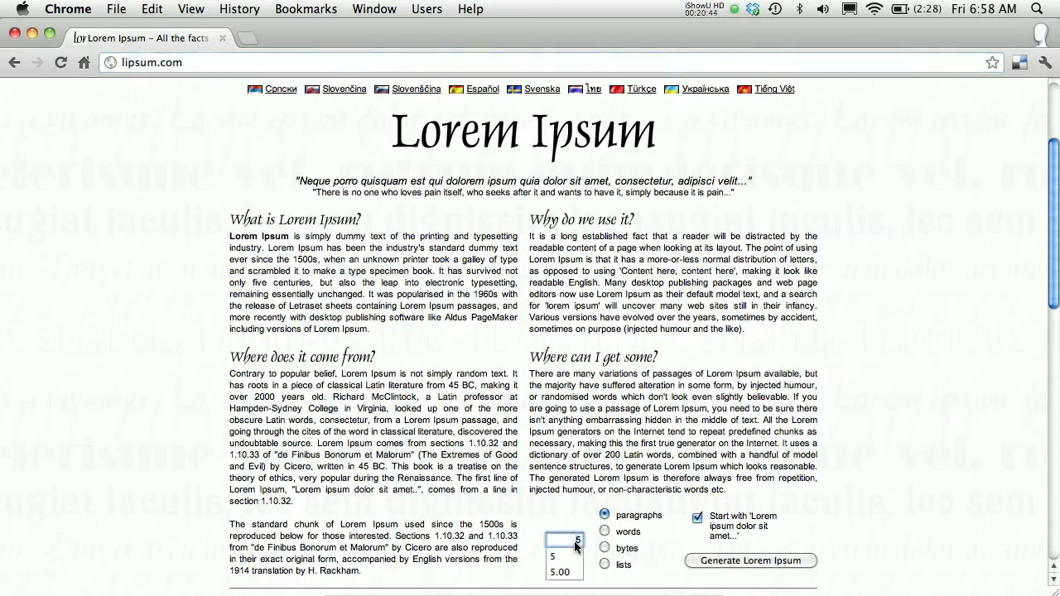
key("BackSpace")
type("9")
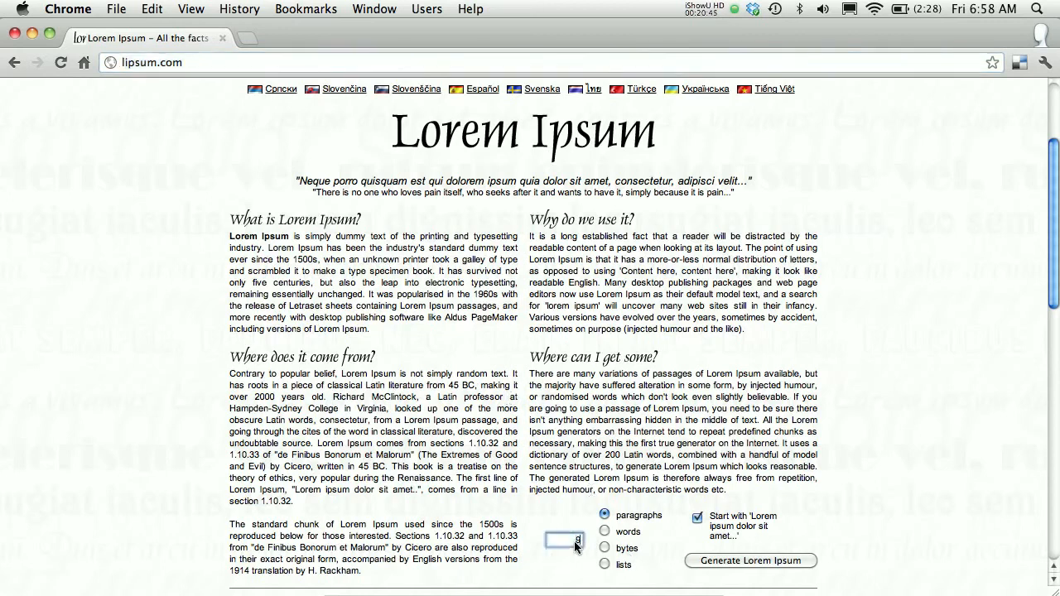
left_click(709, 563)
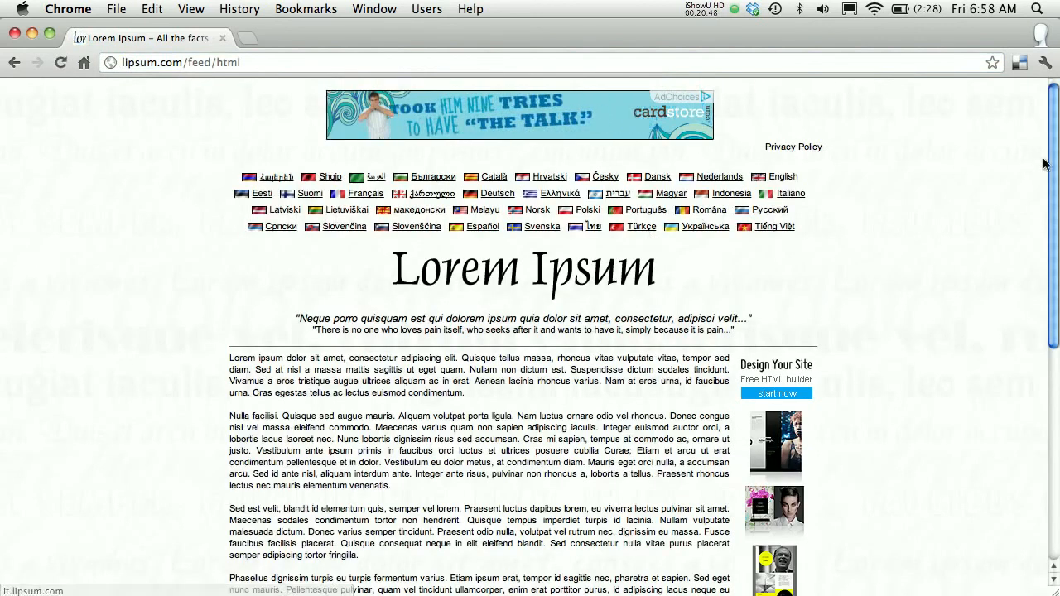
- Copy all nine generated Lorem Ipsum paragraphs and switch back to Illustrator
left_click_drag(1054, 155, 1047, 289)
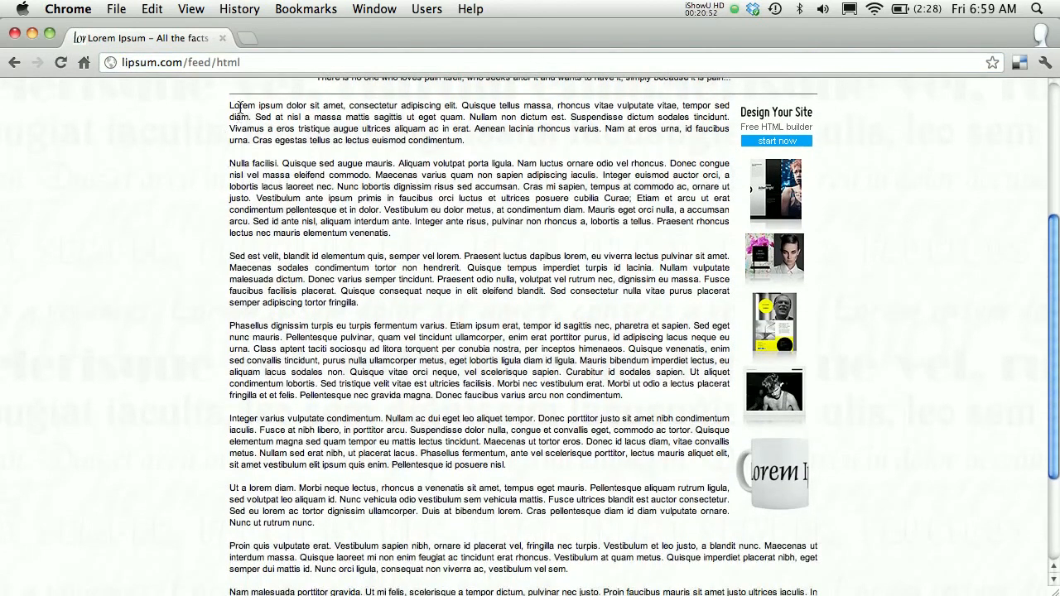
left_click_drag(231, 105, 747, 532)
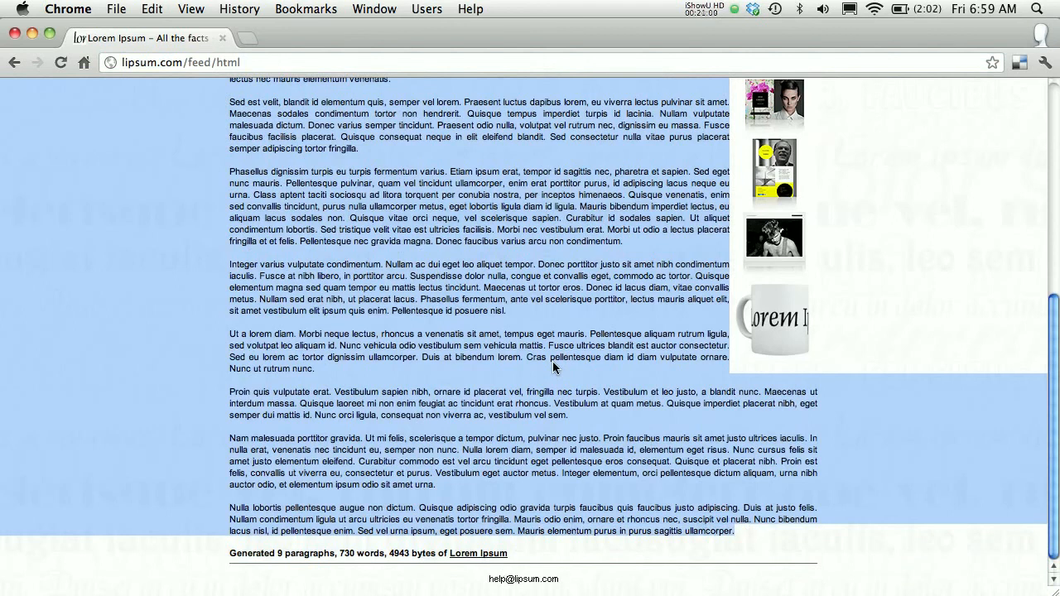
key("super+Tab")
left_click(307, 314)
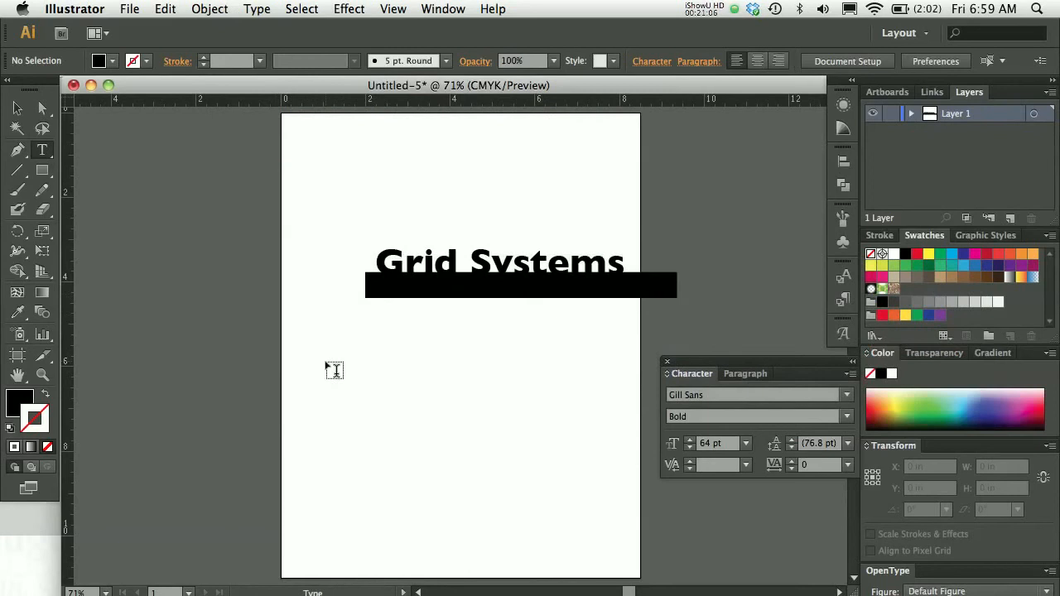
- Draw a text frame about 3.03 in wide and 3.52 in high below the bar and paste the copied Lorem Ipsum text into it
left_click_drag(315, 330, 444, 479)
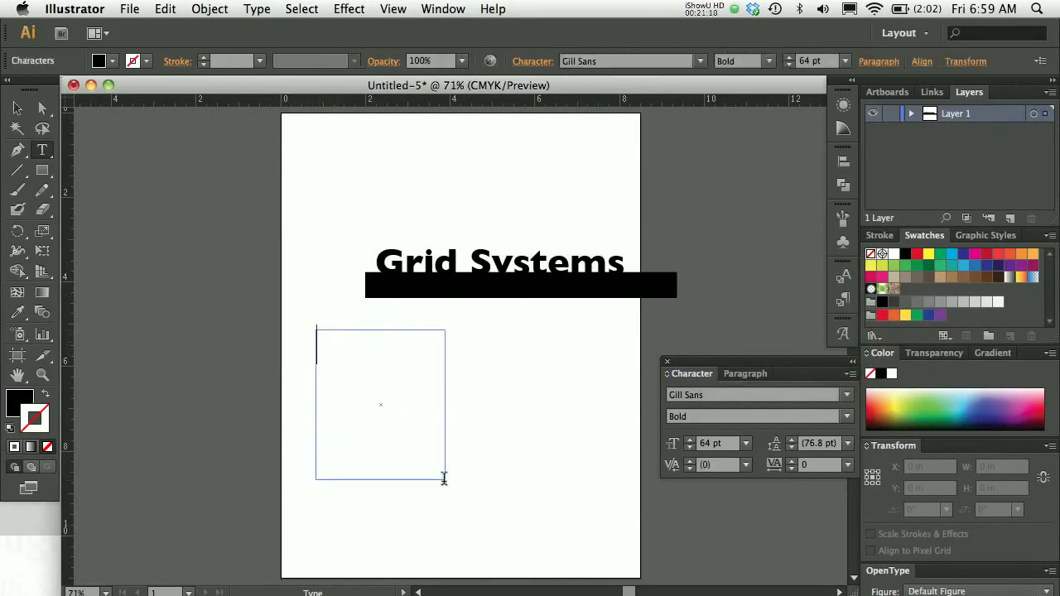
key("super+v")
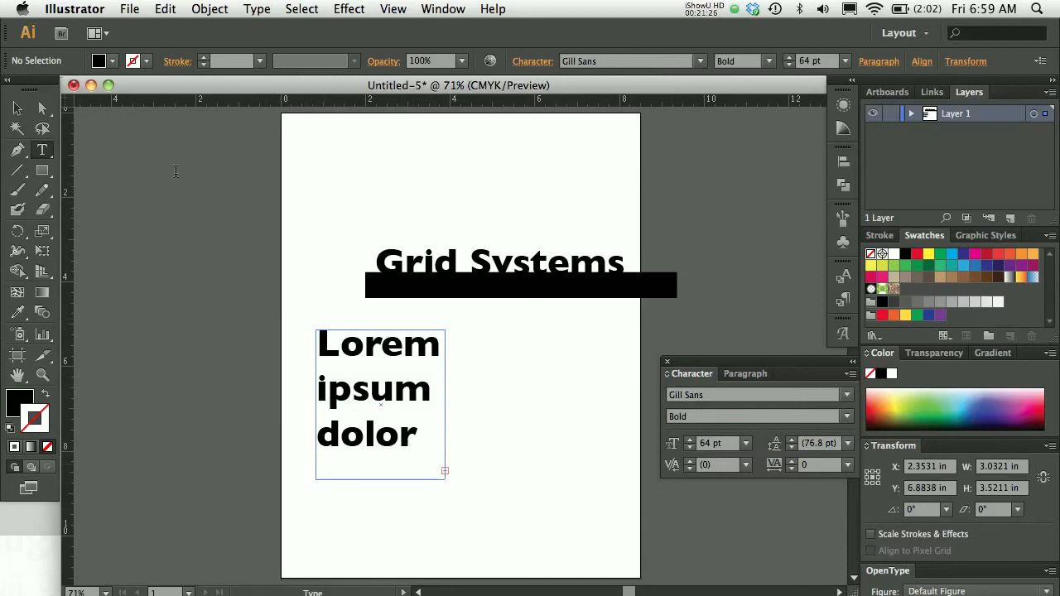
left_click(20, 110)
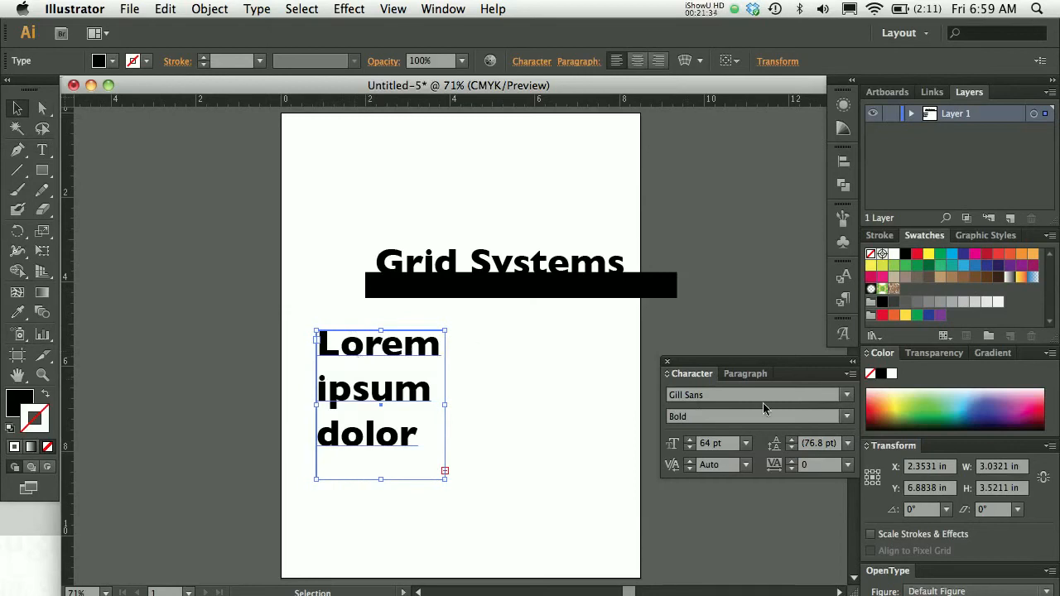
- Set the Lorem Ipsum text to the Regular style at 11 pt
left_click(847, 418)
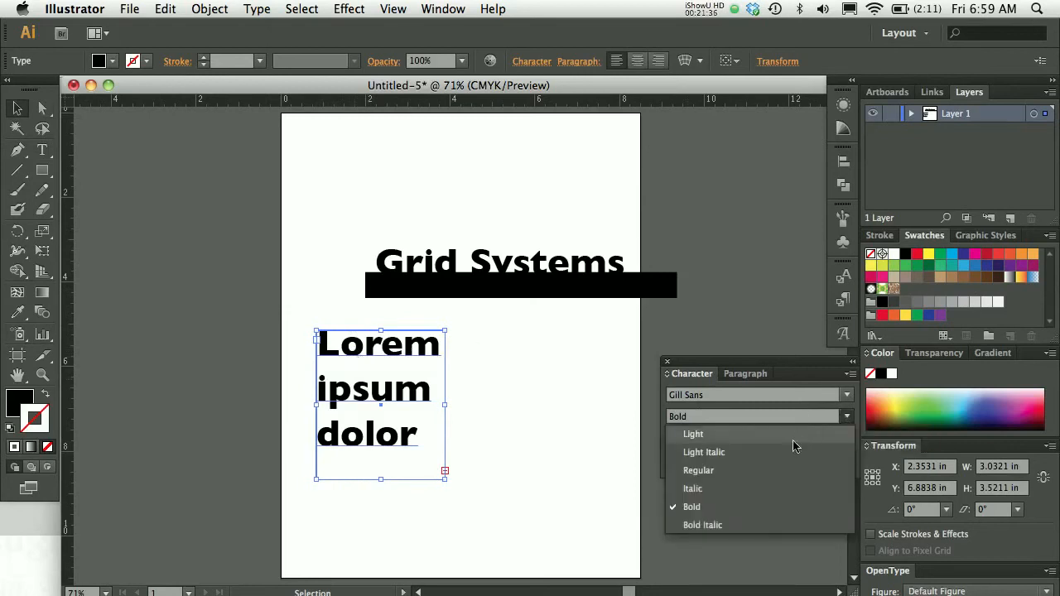
left_click(770, 470)
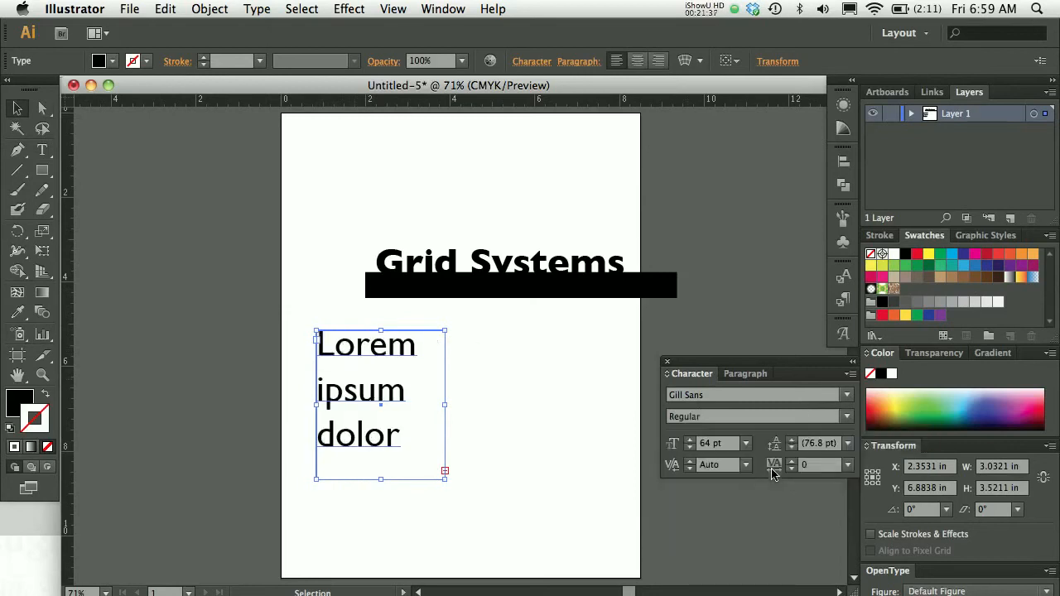
double_click(704, 445)
type("11")
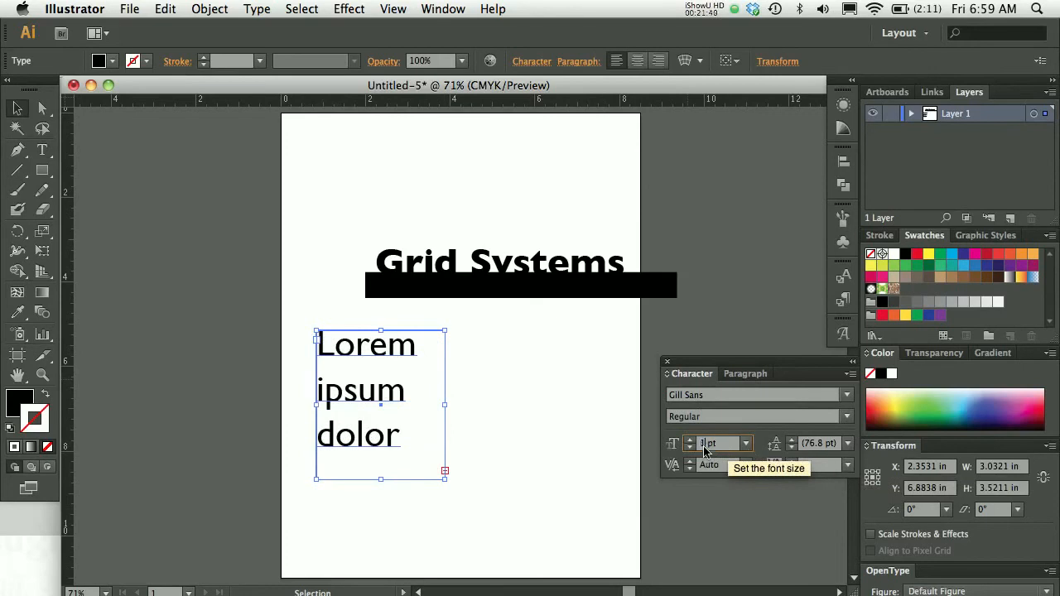
key("Return")
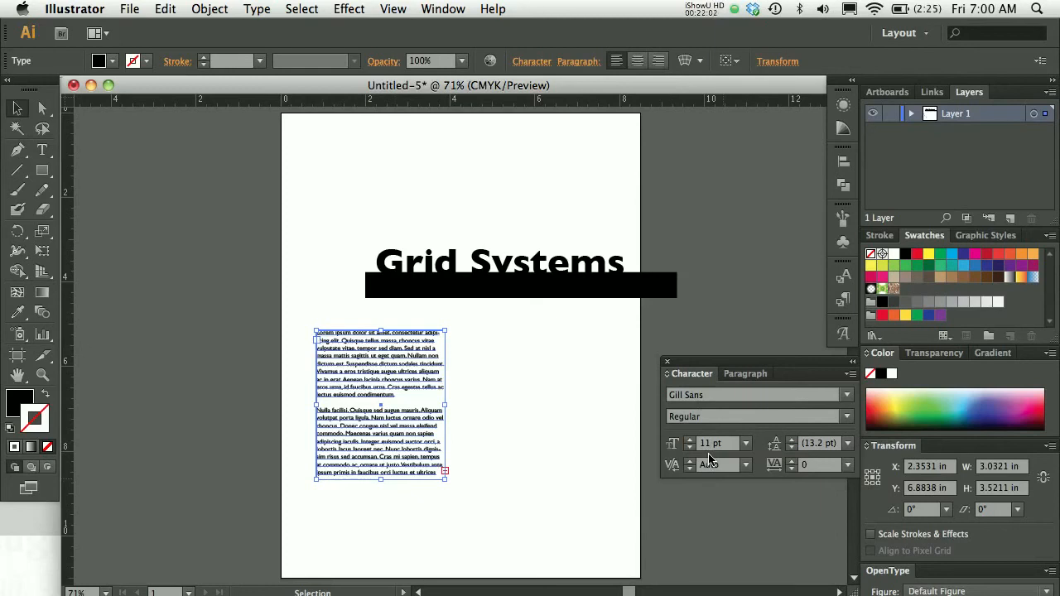
- Move the text frame under the headline to about X 3.87 in, Y 7.08 in, and check its text up close
left_click_drag(417, 382, 479, 391)
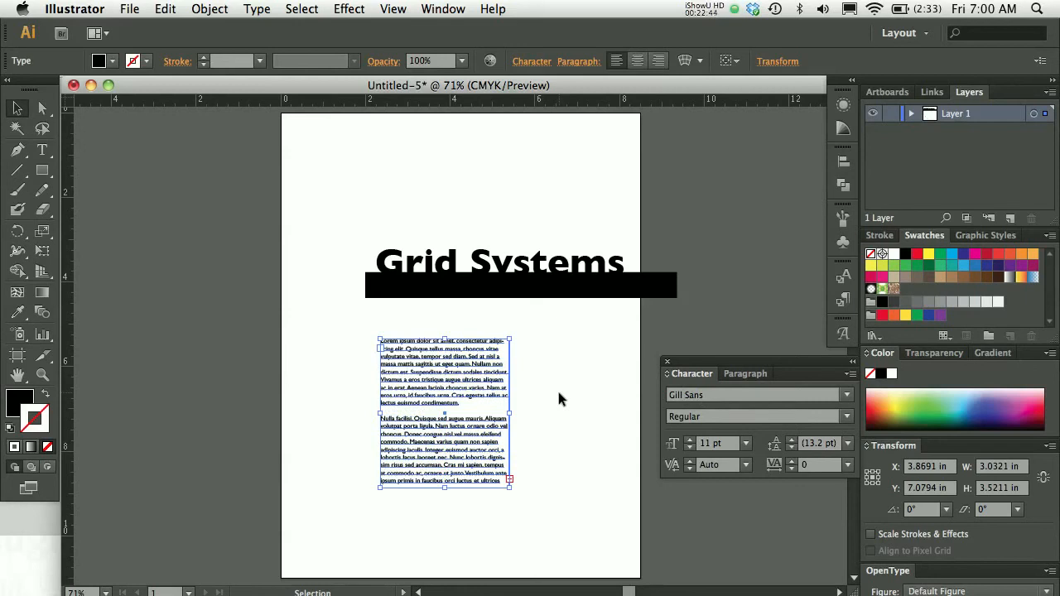
left_click(468, 389, "super")
left_click(468, 389, "super")
left_click(468, 388, "super")
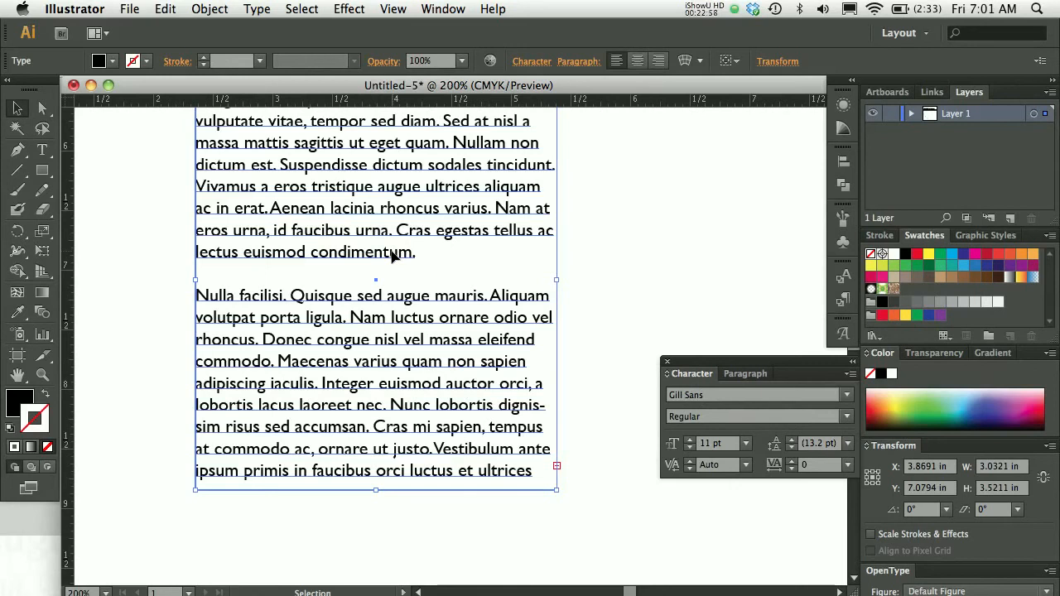
key("super+0")
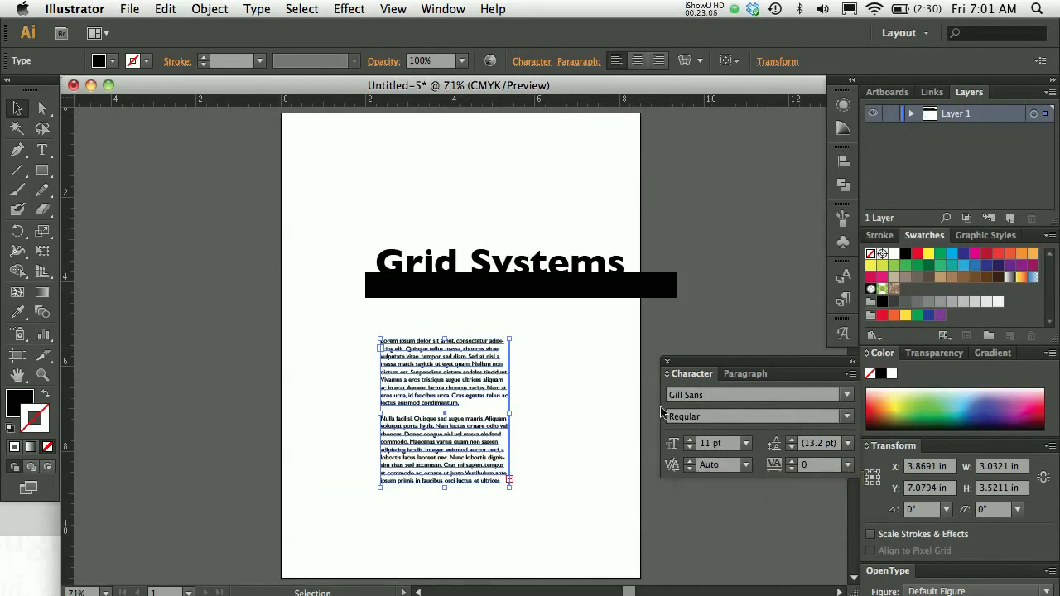
- Line up the text frame with the headline's left edge, move it below the bar to about X 3.80 in, Y 6.79 in, and deselect it
left_click_drag(397, 388, 398, 307)
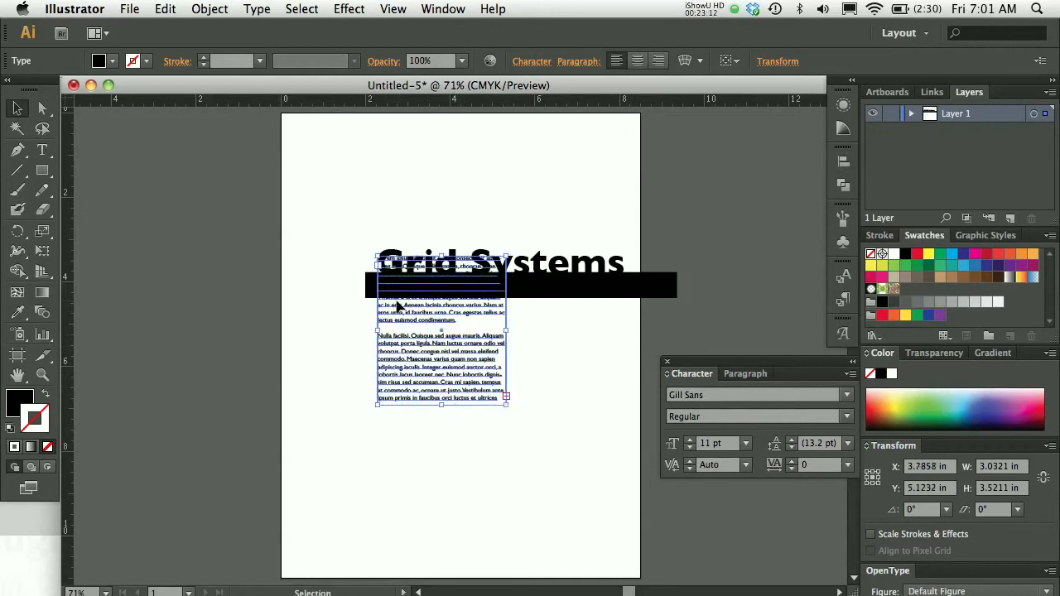
key("shift+Down")
key("shift+Down")
key("shift+Down")
key("shift+Down")
key("shift+Down")
key("shift+Down")
key("shift+Down")
key("shift+Down")
key("shift+Down")
key("shift+Down")
key("shift+Down")
key("shift+Down")
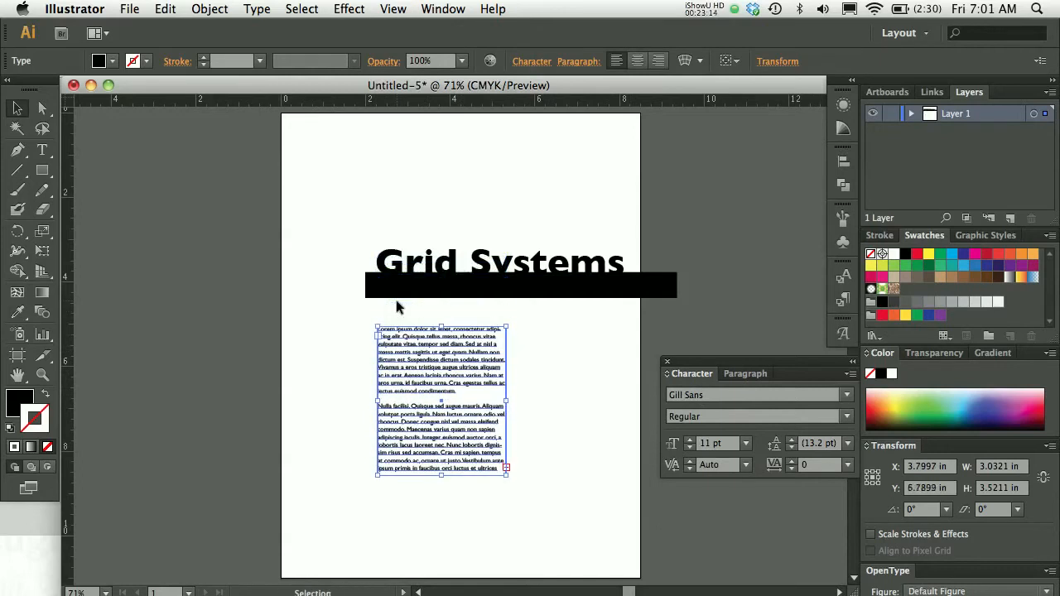
left_click(335, 323)
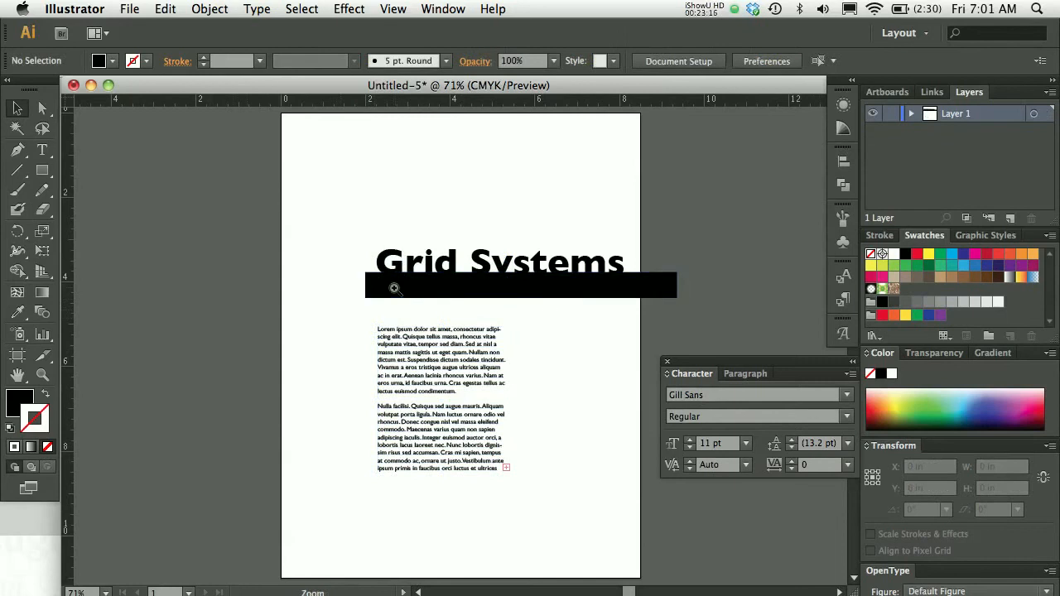
- Place a vertical guide at the left edge of the headline's "G"
left_click(392, 288, "super")
left_click(422, 338, "super")
left_click_drag(442, 334, 237, 274)
left_click_drag(66, 245, 299, 227)
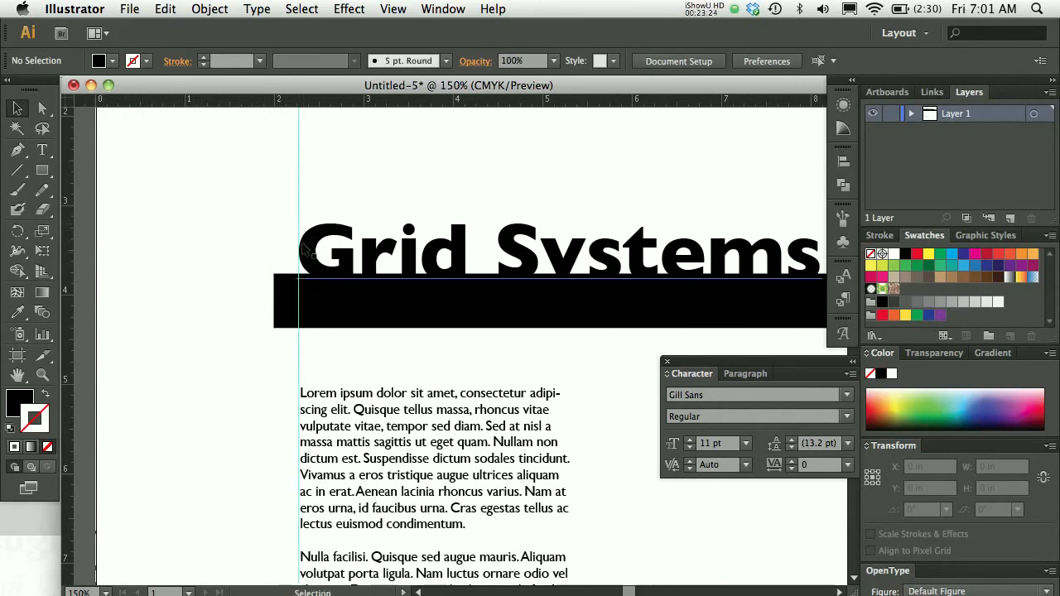
- Nudge the text frame slightly left onto the guide, to about X 3.79 in, check the alignment, and leave the frame selected
left_click(331, 432)
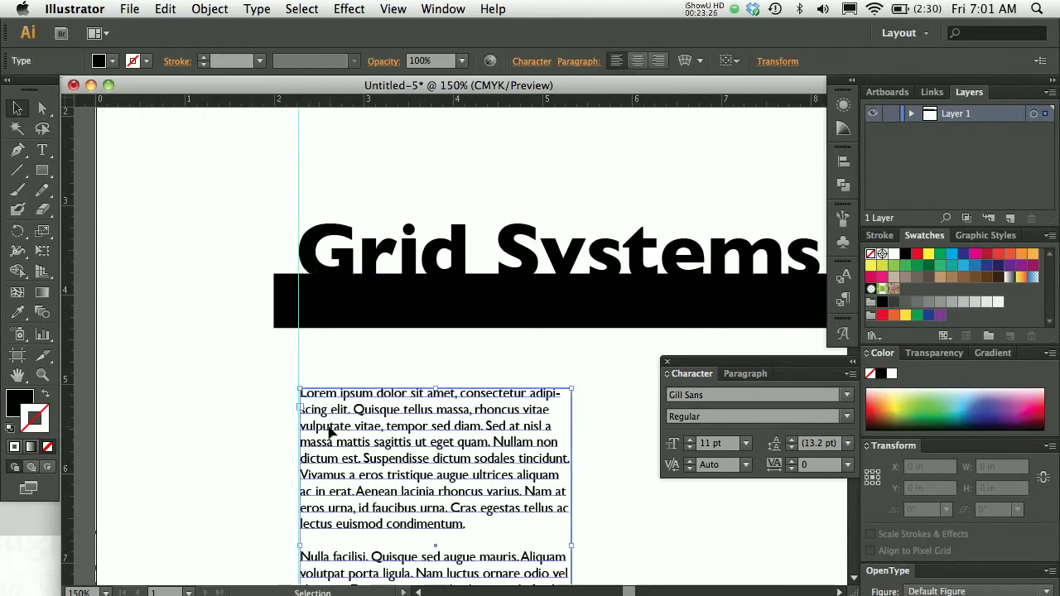
left_click(224, 354)
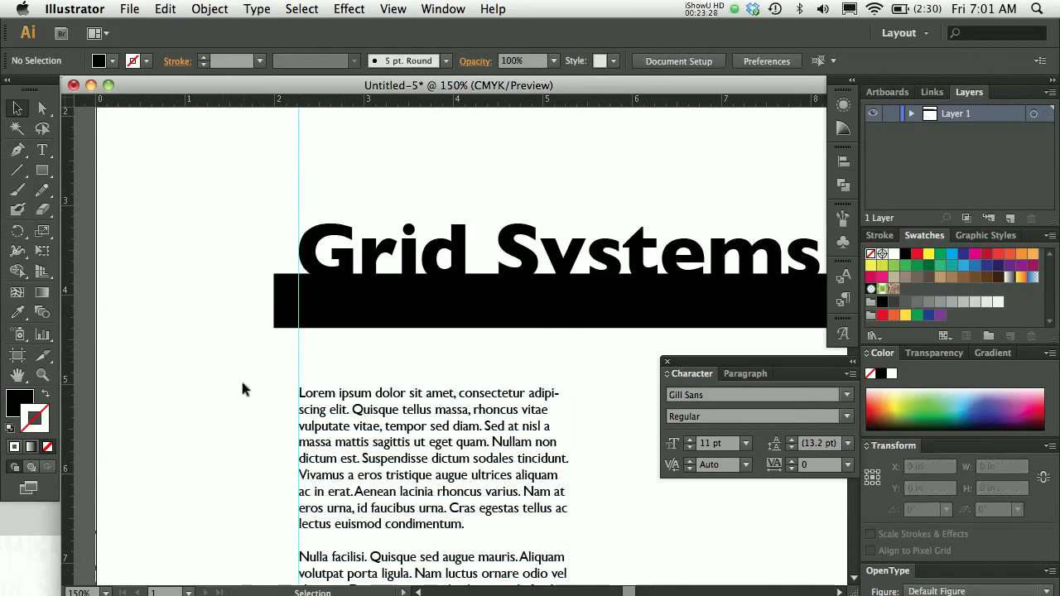
key("super+0")
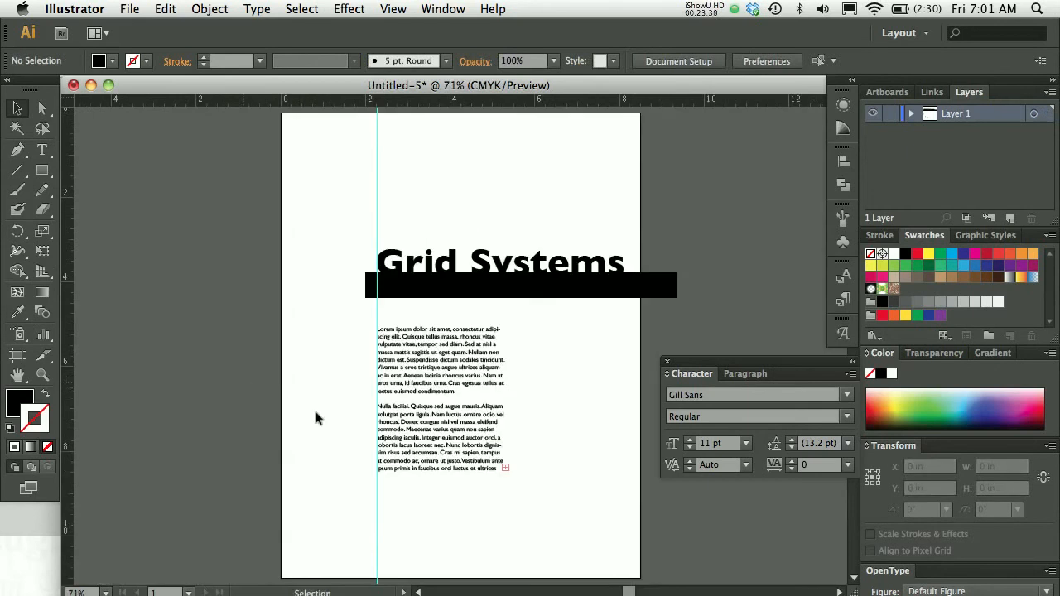
left_click(404, 371)
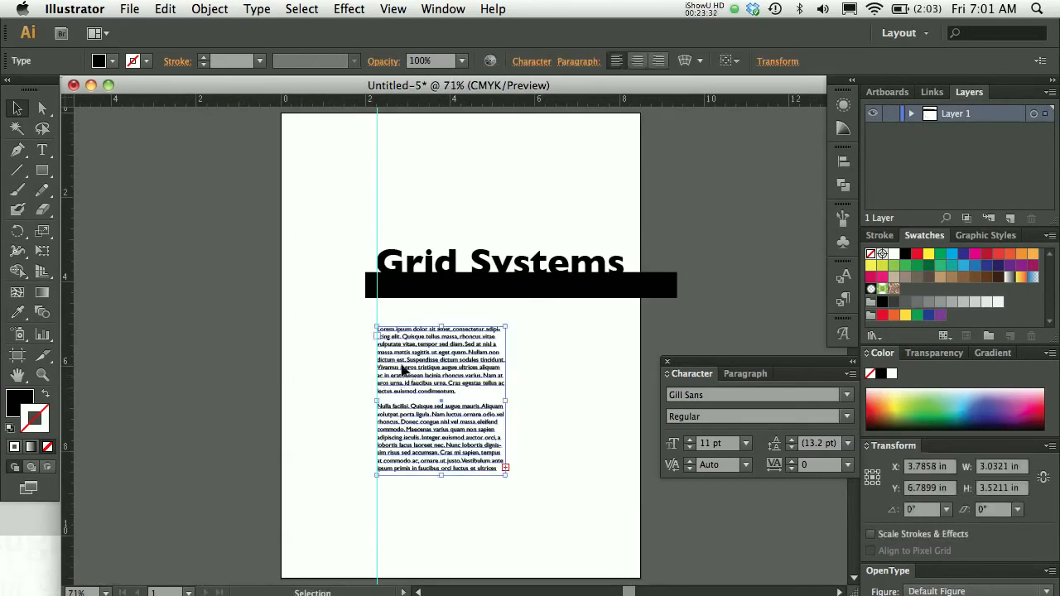
- Move the text frame straight up until its top edge meets the black bar's lower edge, at about Y 6.11 in
key("shift+Up")
key("shift+Up")
key("shift+Up")
key("shift+Up")
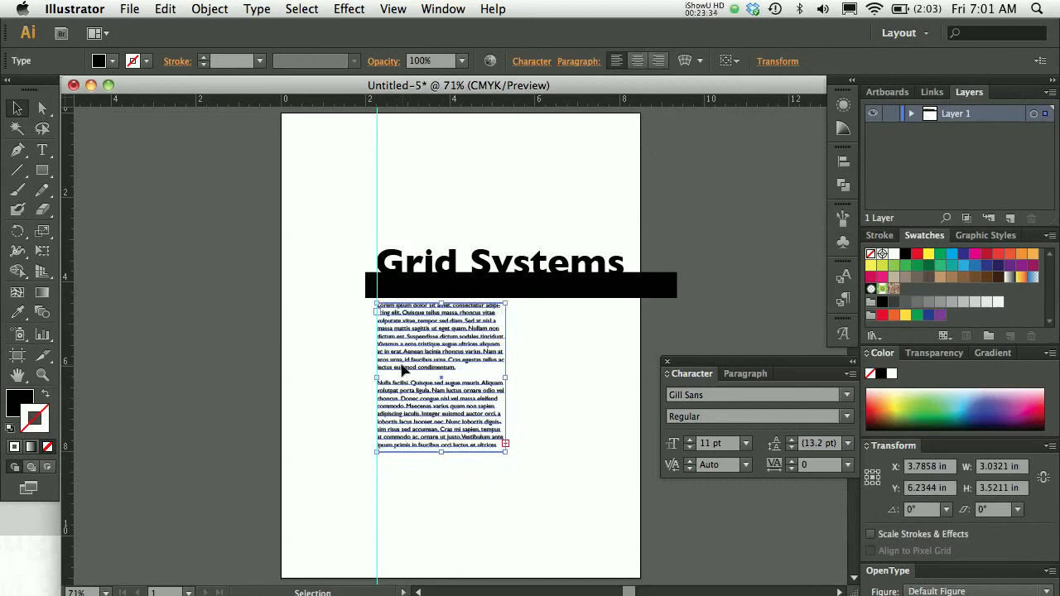
key("shift+Up")
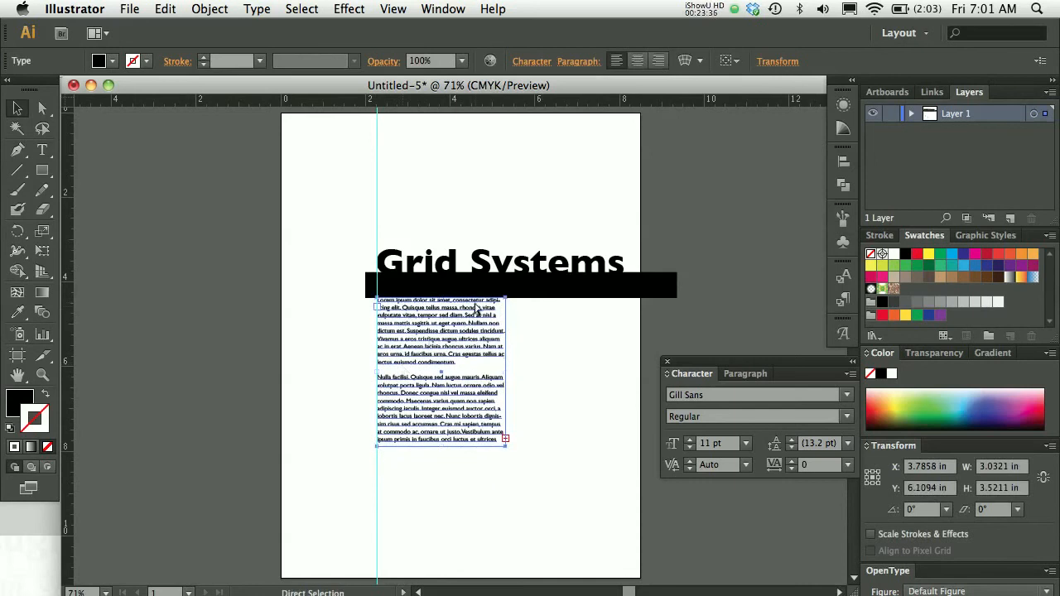
key("super+1")
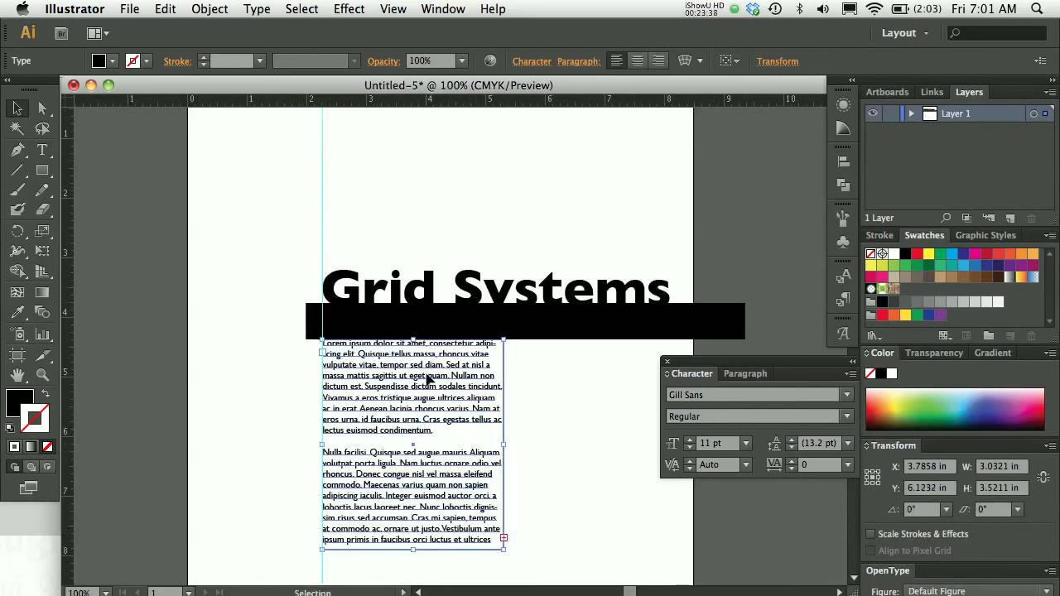
key("Down")
key("Up")
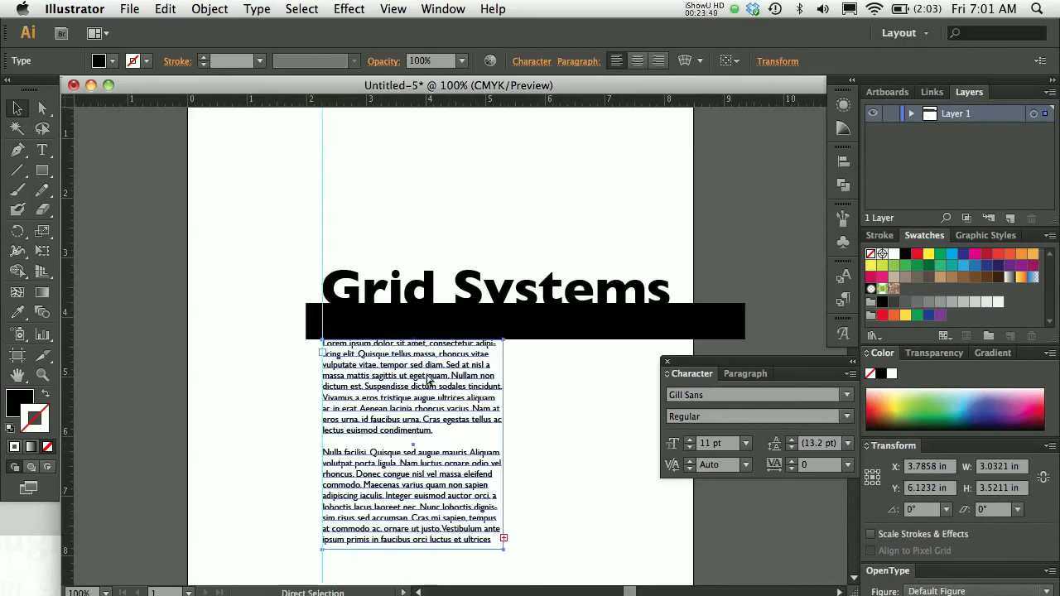
- Move the text frame straight down to leave a gap of roughly one bar height under the black bar, and deselect it
left_click(426, 375, "super")
left_click_drag(426, 375, 424, 274)
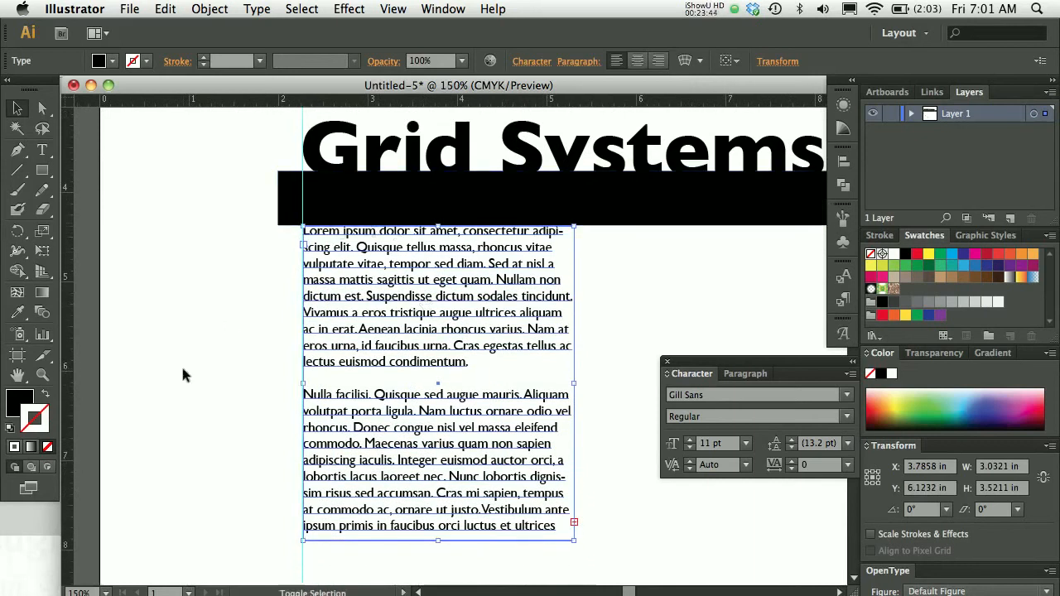
key("shift+Down")
key("shift+Down")
key("shift+Down")
key("shift+Down")
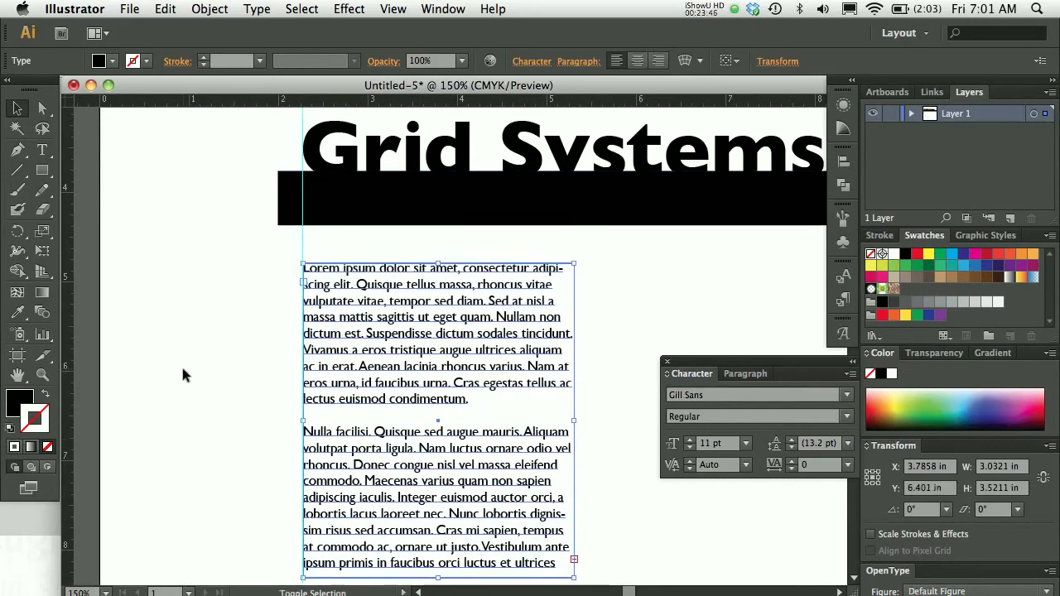
left_click(180, 363)
- Extend the text frame downward to a height of about 4.92 in to show more of the body text, and deselect it
key("super+0")
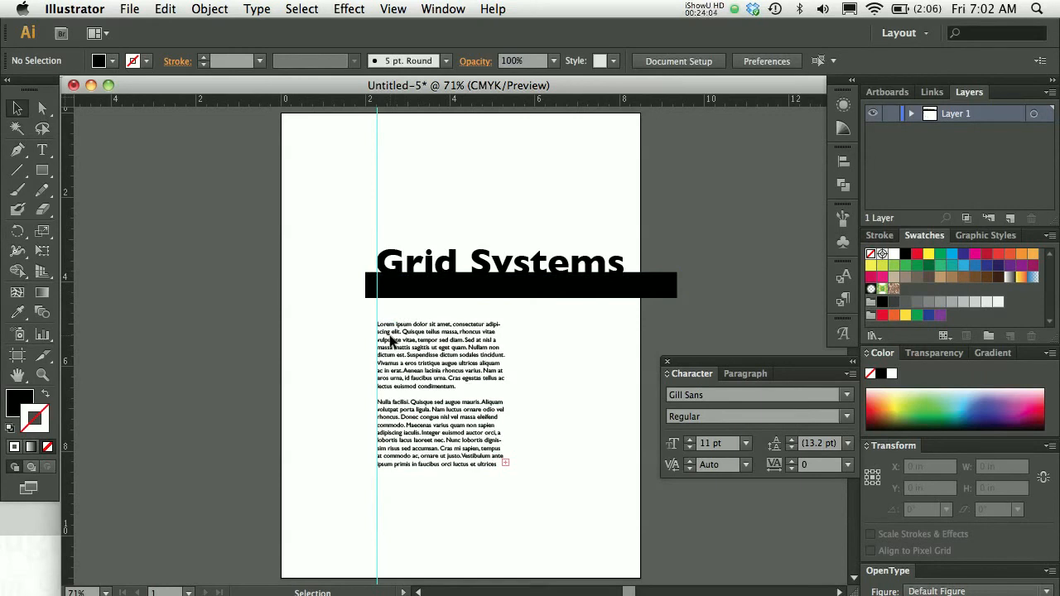
left_click(418, 356)
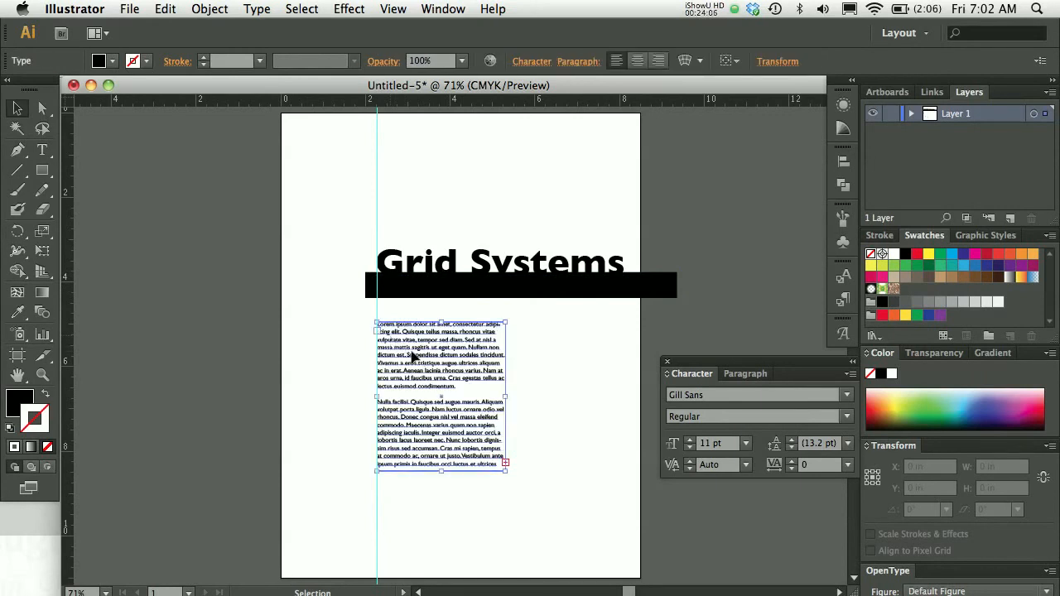
left_click_drag(440, 471, 426, 529)
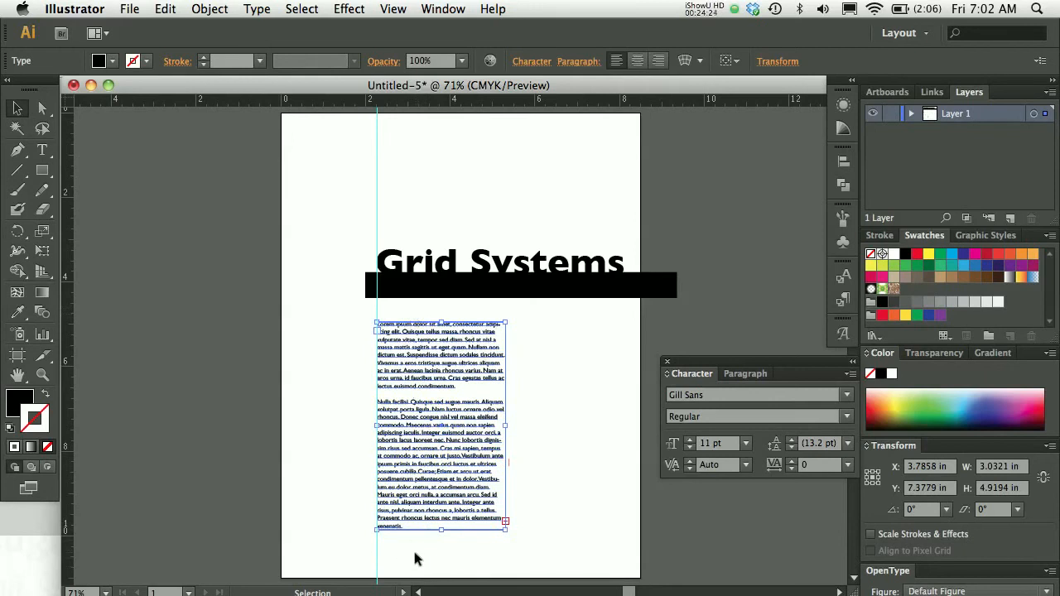
left_click(296, 366)
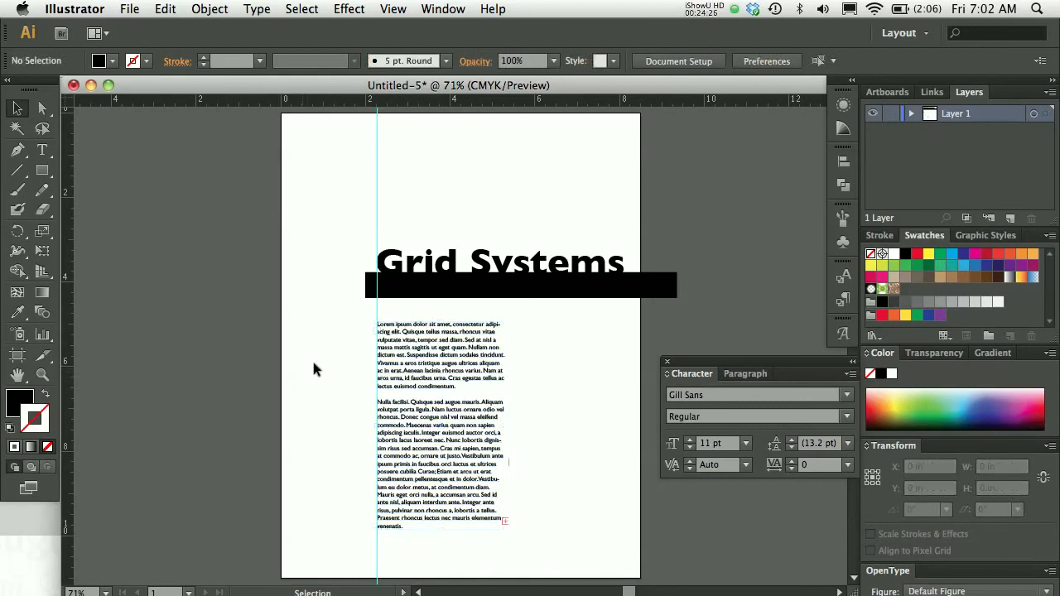
- Draw a black spacer rectangle about 0.60 in wide and 0.56 in high just under the bar's left end
left_click(404, 309, "super")
left_click_drag(475, 389, 386, 265)
left_click_drag(425, 302, 444, 259)
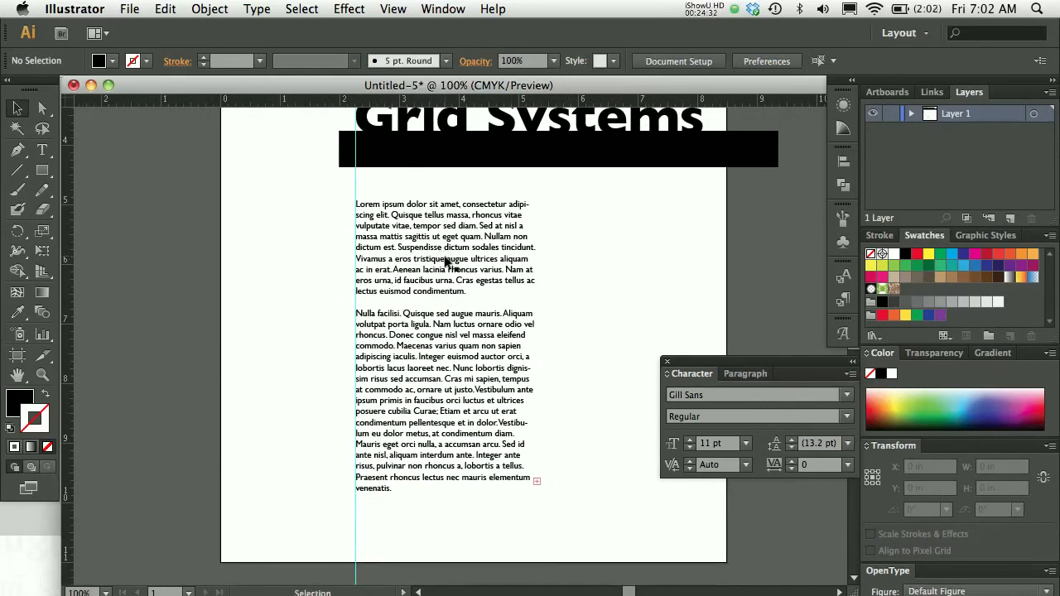
left_click(42, 170)
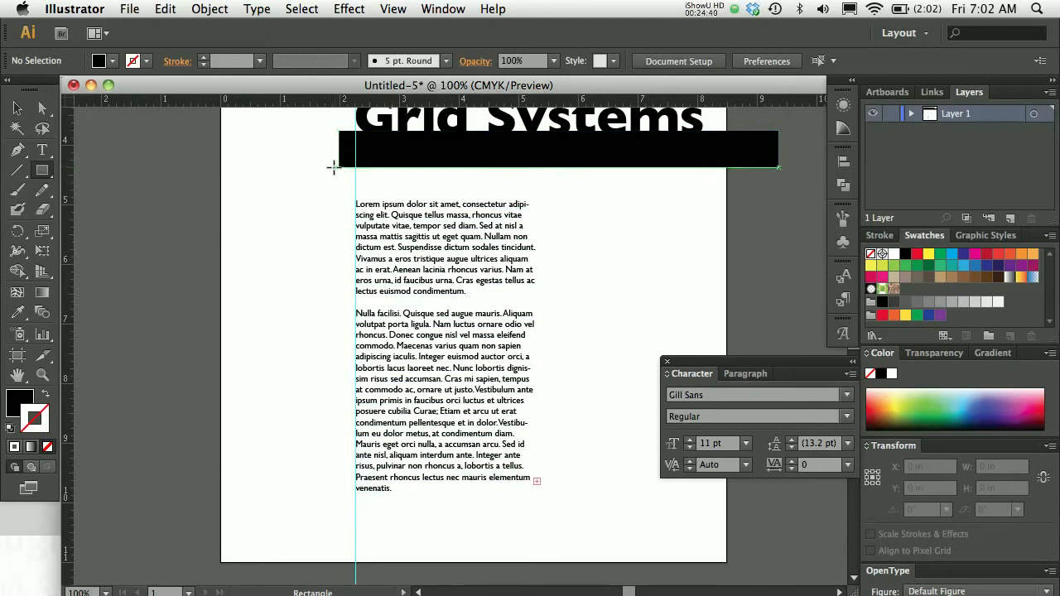
left_click_drag(334, 166, 369, 199)
key("v")
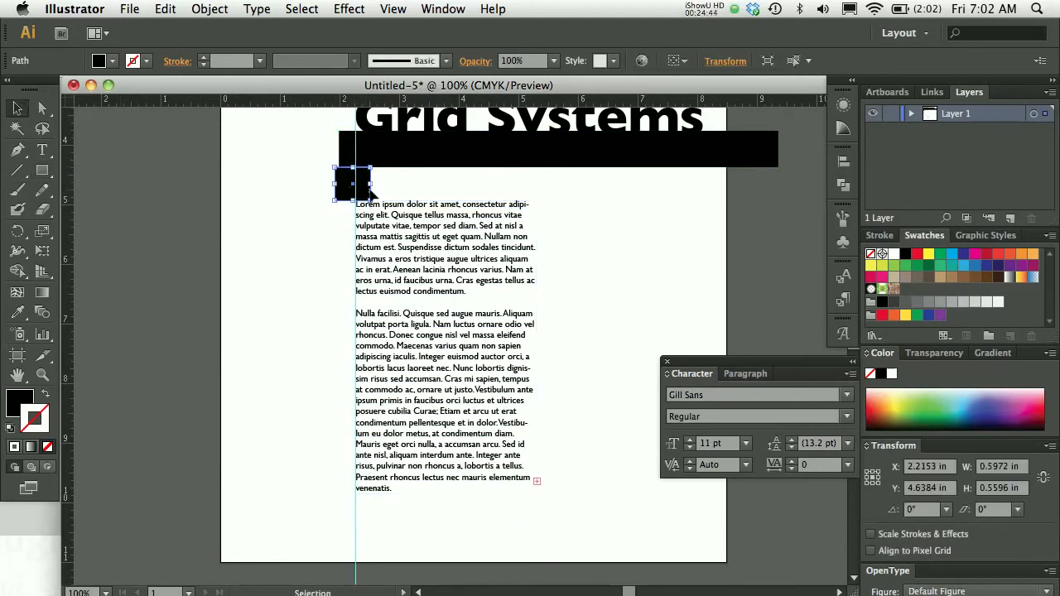
- Match the spacer's height to the black bar at about 0.61 in, and place it directly under the bar near the vertical guide
left_click_drag(346, 191, 315, 156)
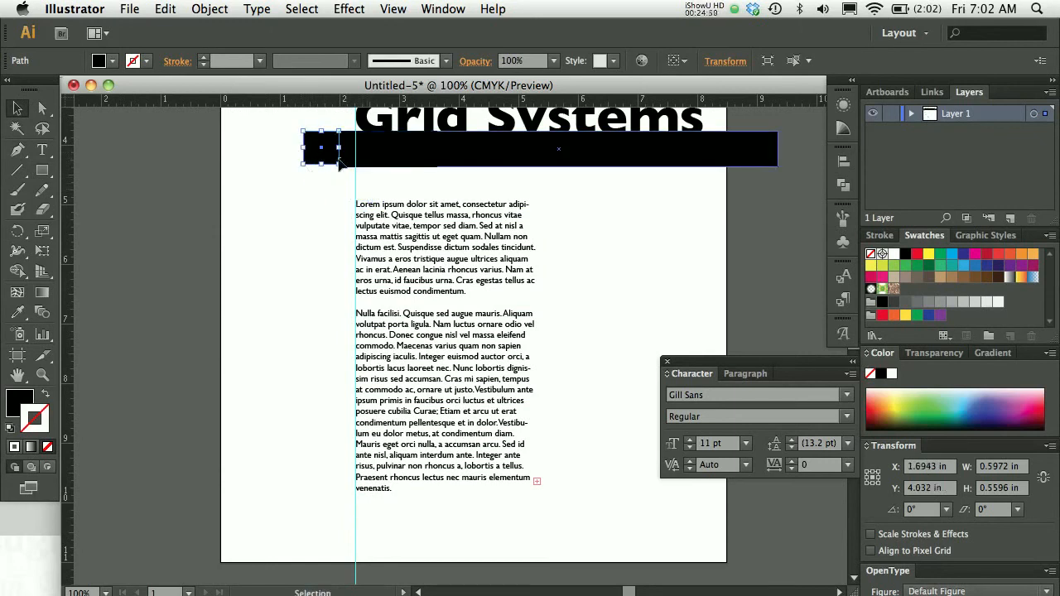
left_click_drag(323, 164, 369, 186)
- Nudge the text frame down to about Y 7.42 in so it starts at the spacer's lower edge, and deselect it
left_click(391, 237)
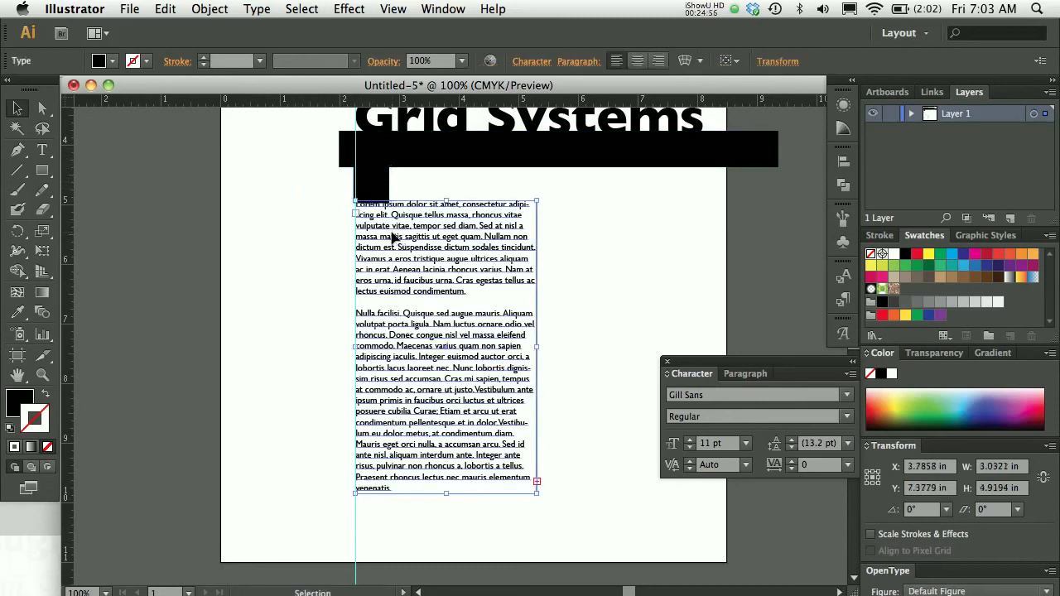
key("Down")
key("Down")
key("Down")
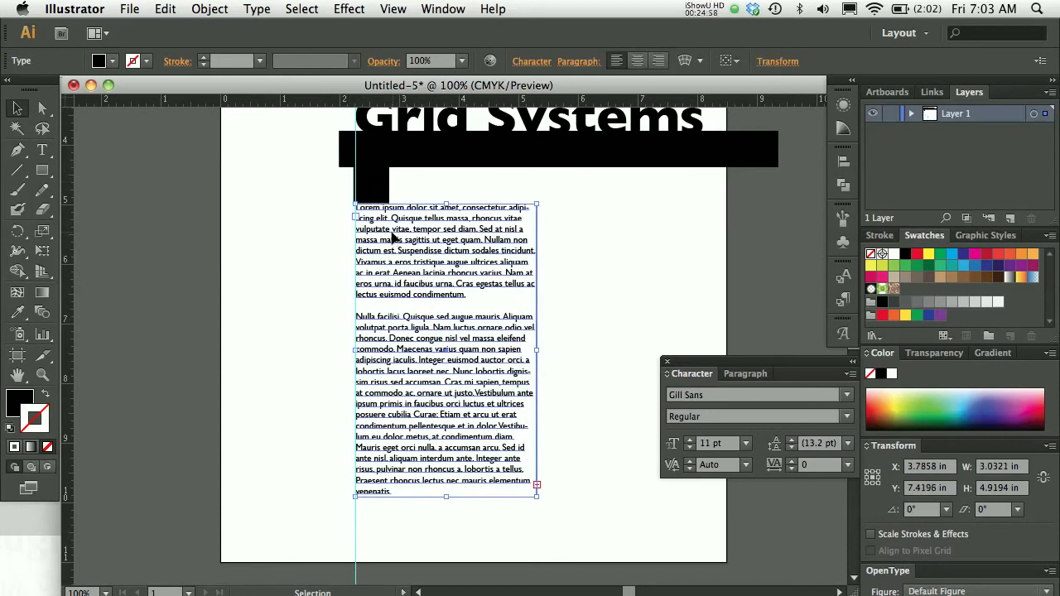
key("Up")
left_click(317, 217)
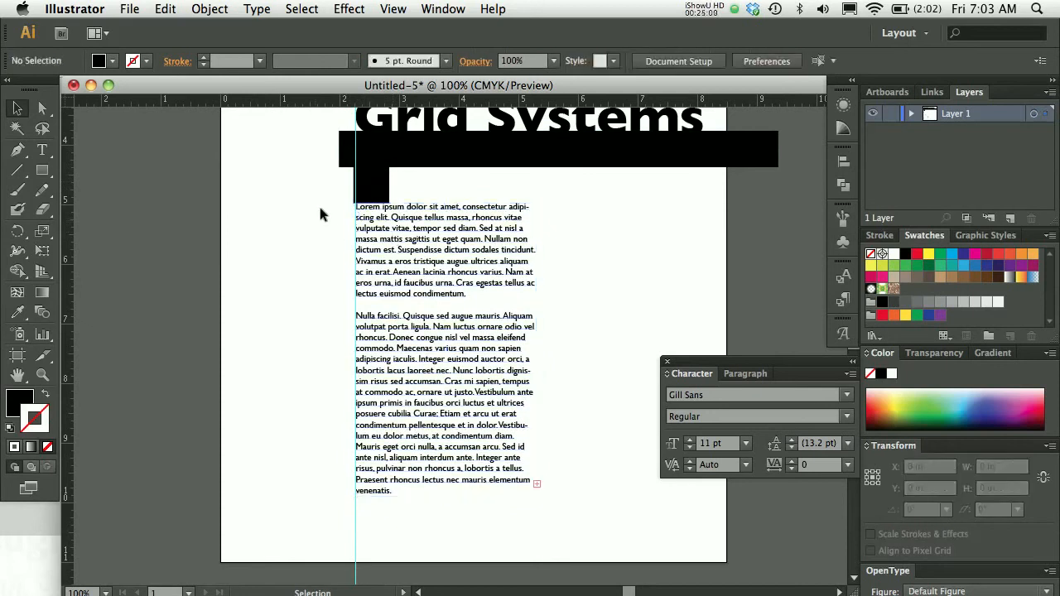
- Stack two copies of the spacer on the page's bottom edge along the vertical guide, the upper one at about X 2.57 in, Y 10.10 in
left_click_drag(371, 183, 290, 212)
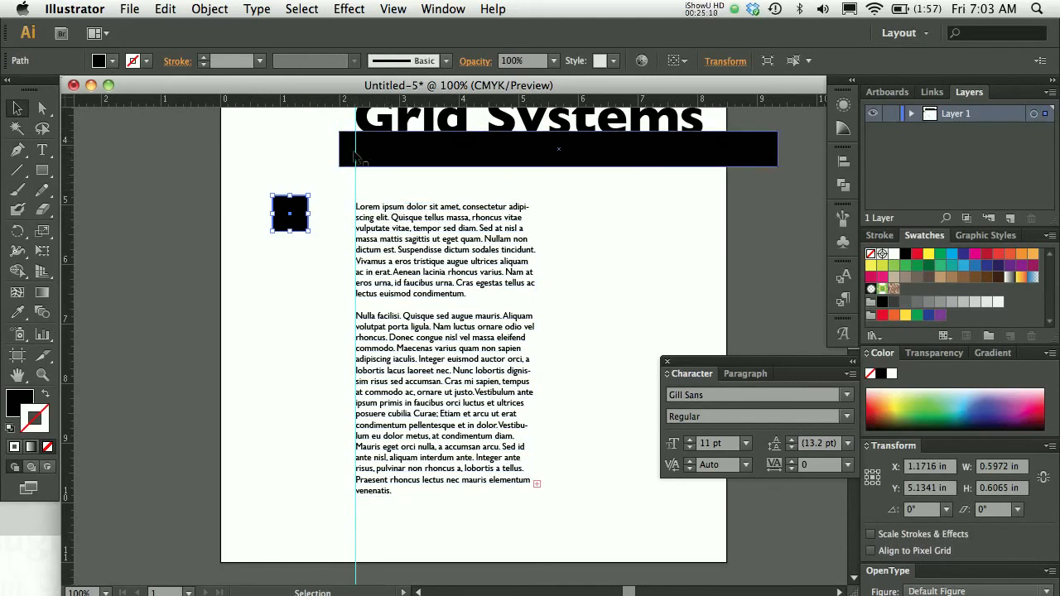
left_click_drag(295, 221, 381, 519)
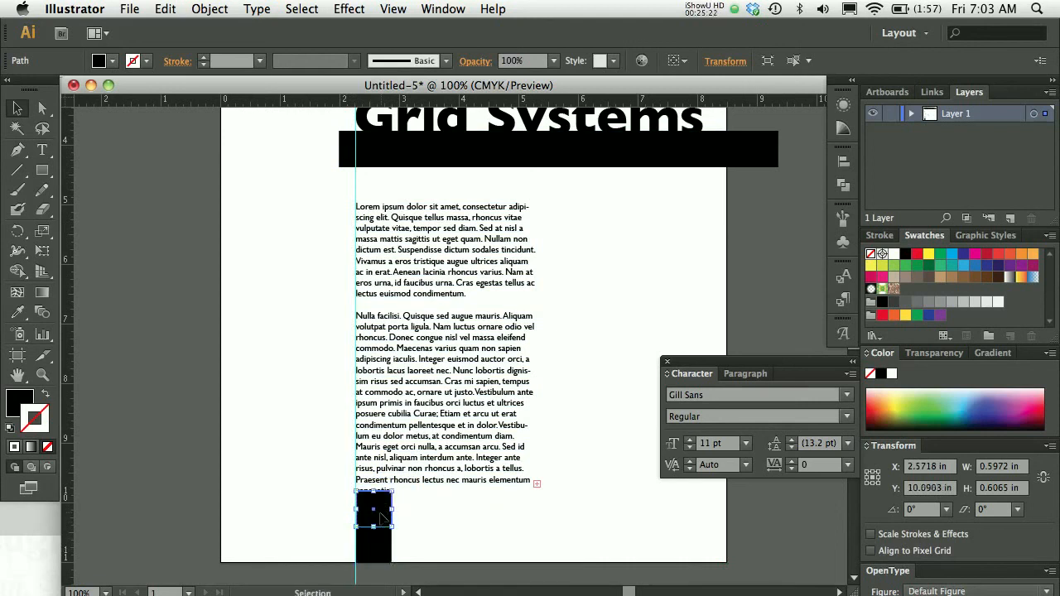
left_click(424, 482)
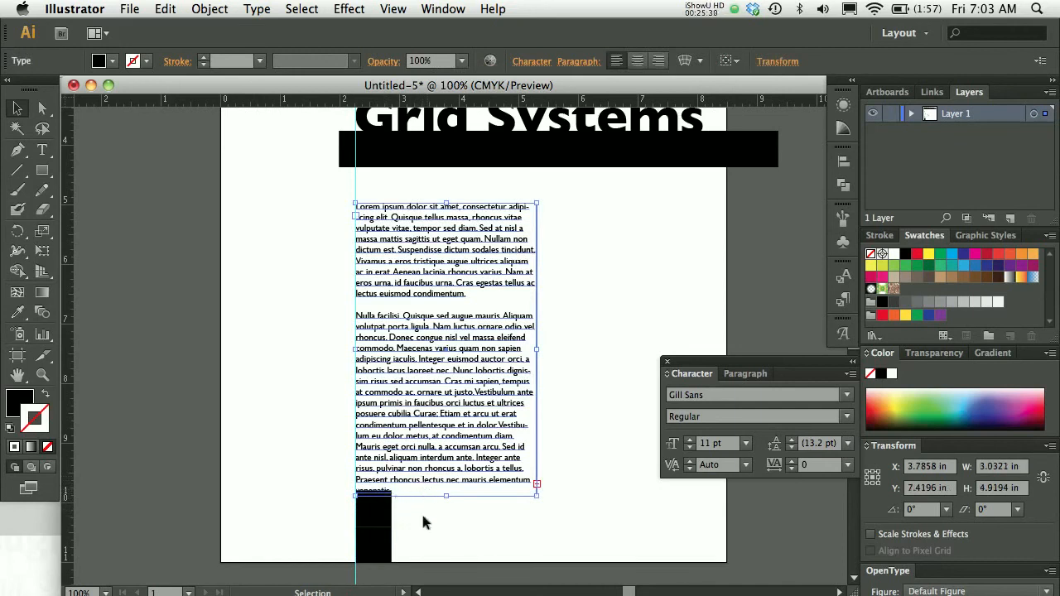
left_click(287, 326)
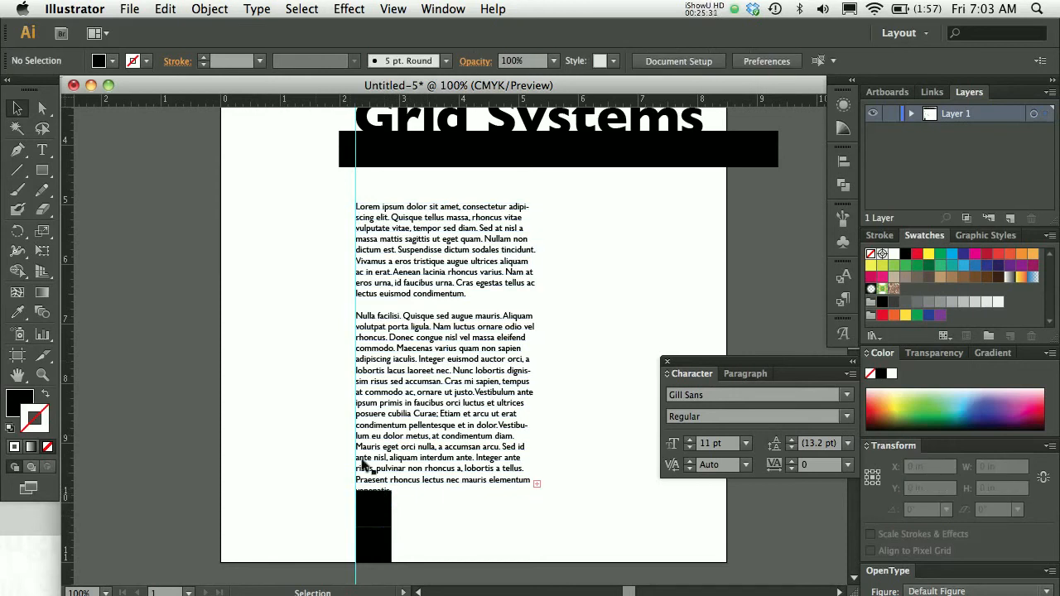
left_click(389, 513)
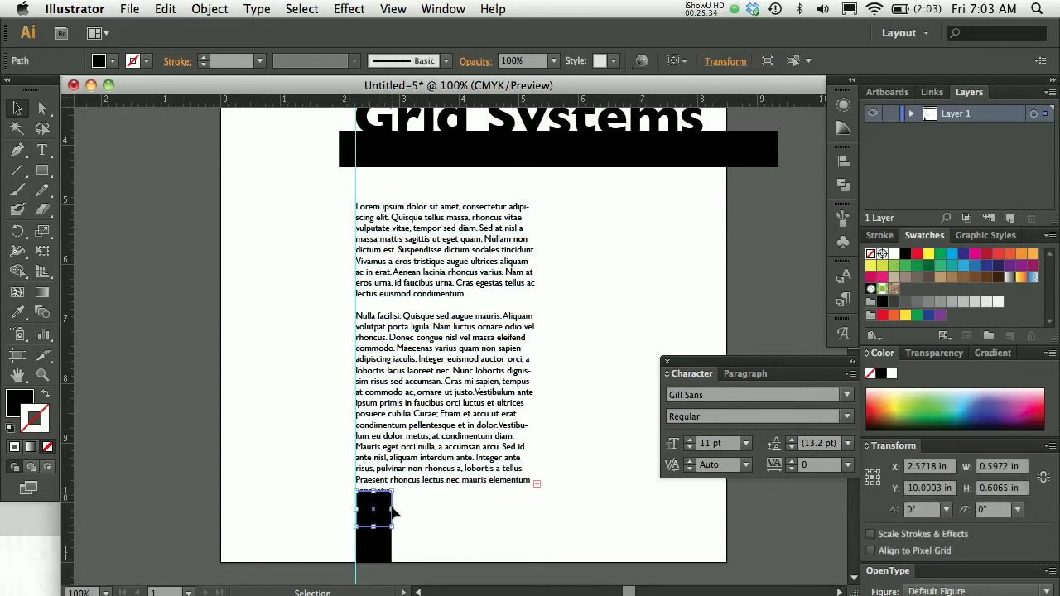
left_click(432, 524)
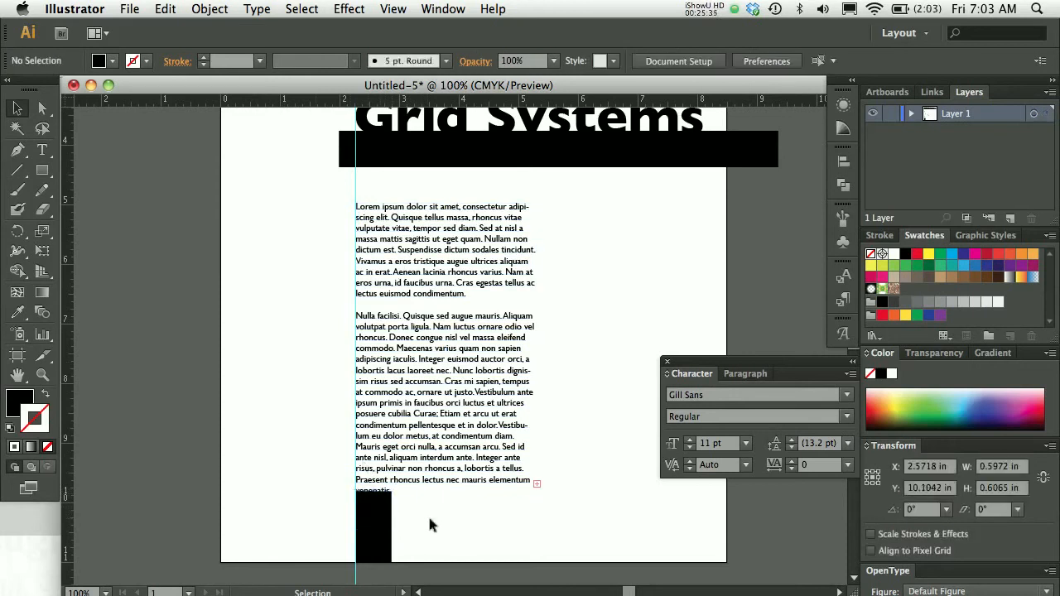
- Place a horizontal guide at the upper edge of the stacked spacers to mark the bottom margin of the text
left_click(369, 517)
left_click_drag(325, 111, 347, 494)
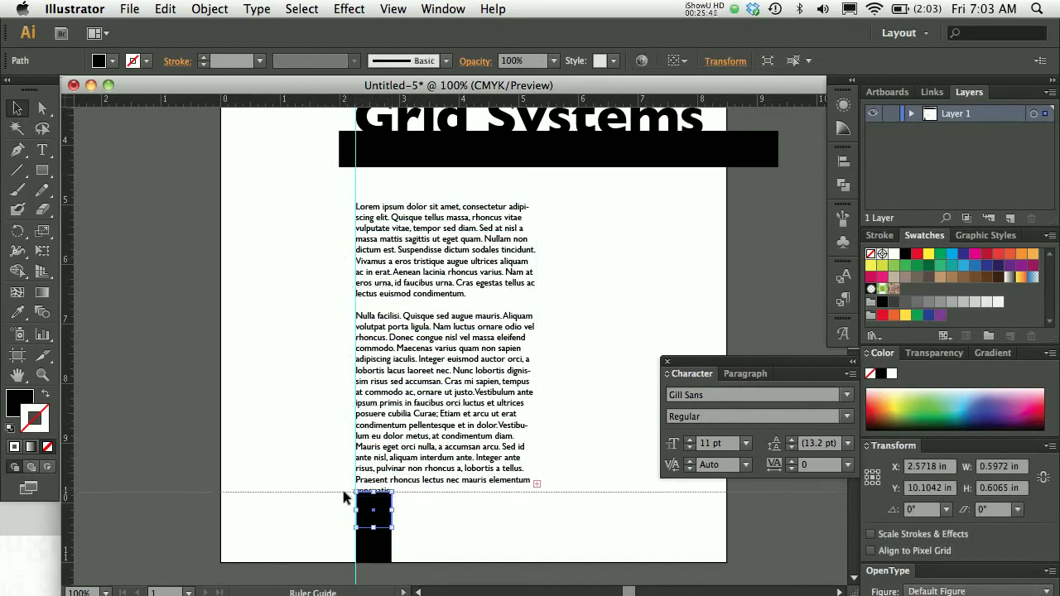
left_click(296, 404)
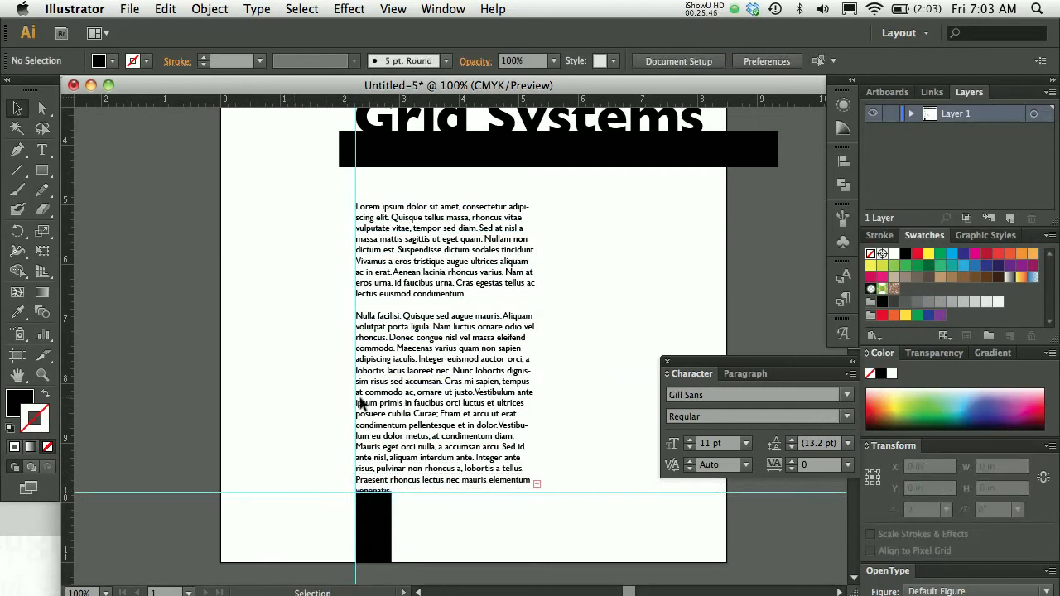
left_click(412, 422)
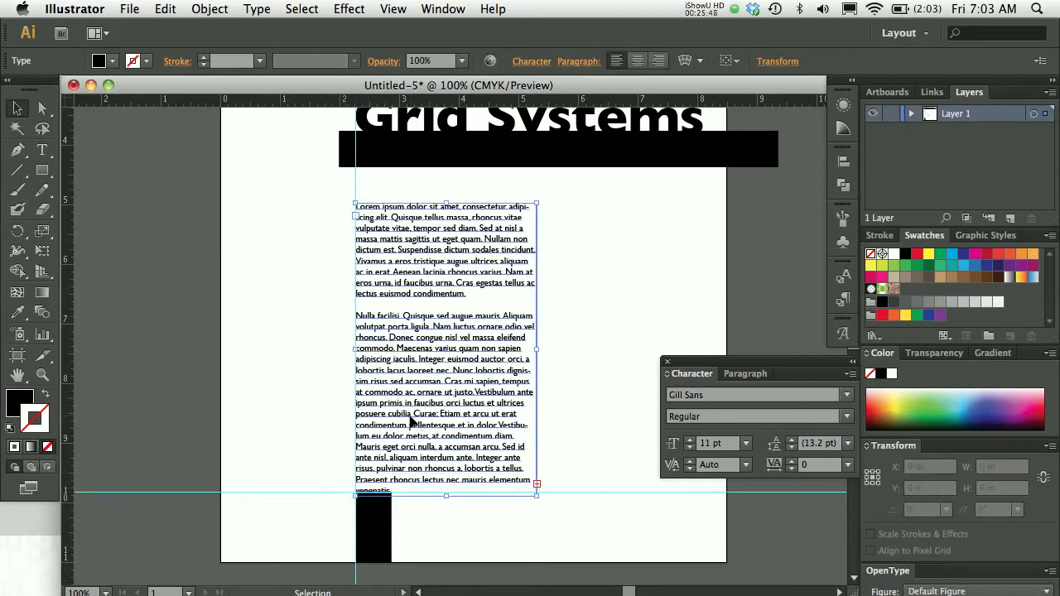
left_click(323, 422)
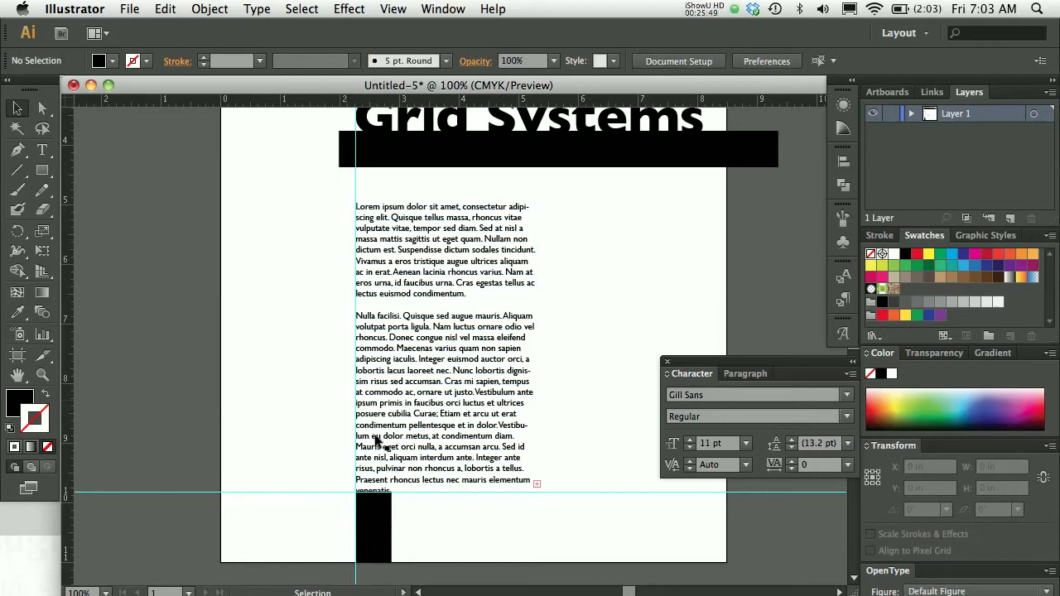
- Move both spacers together off the artboard to about X -1.09 in, Y 7.64 in, and select the text frame
left_click(386, 511)
left_click(377, 553, "shift")
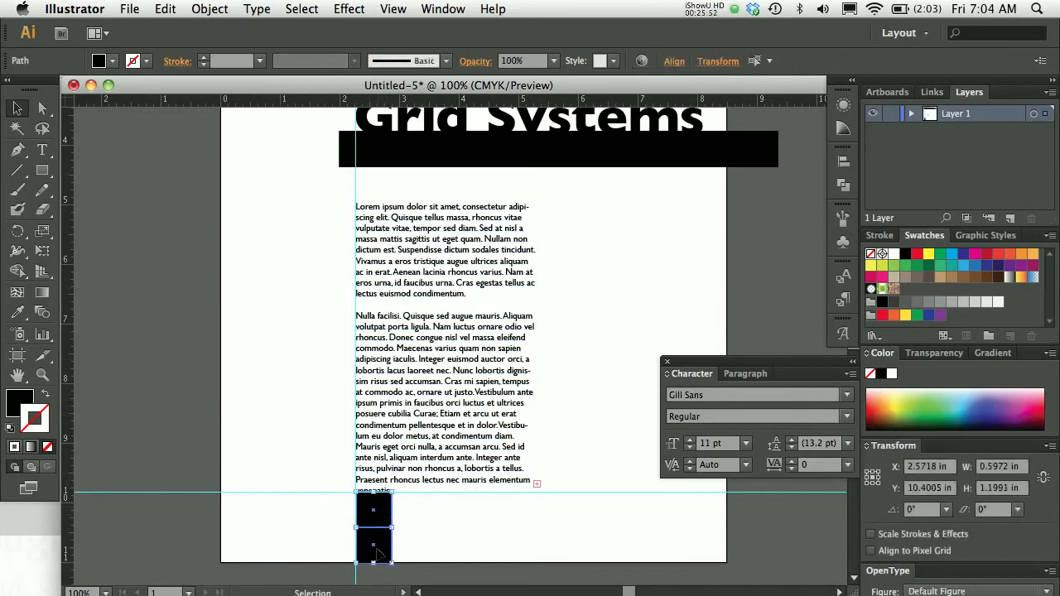
left_click_drag(376, 553, 157, 387)
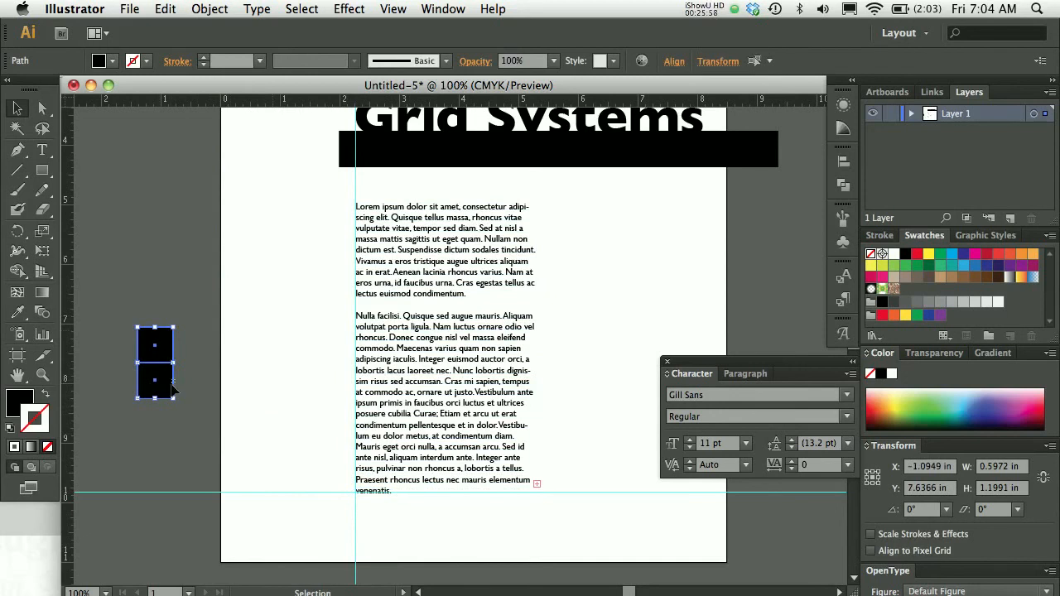
left_click(268, 399)
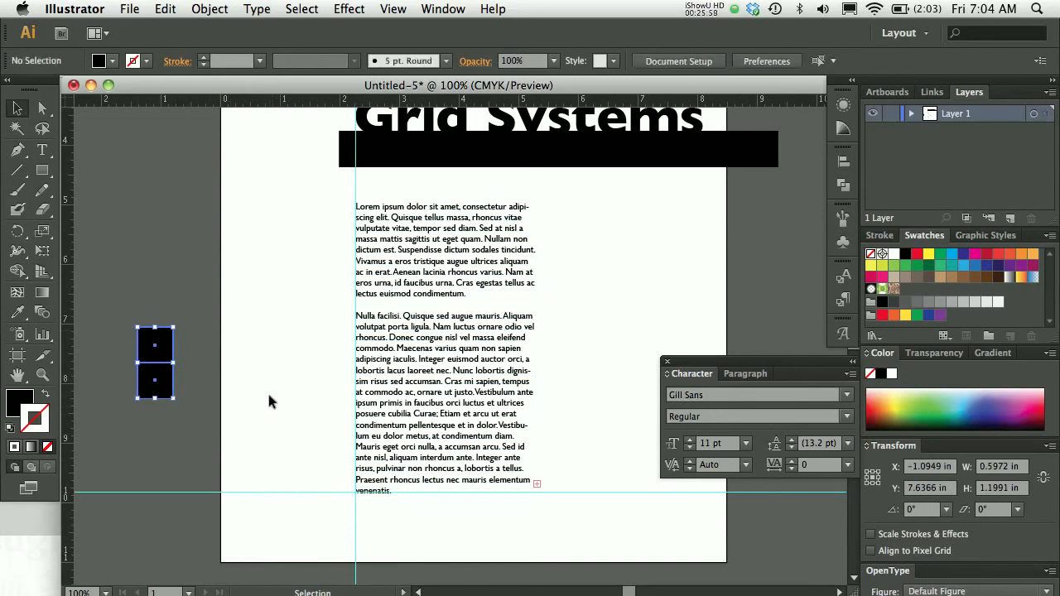
left_click(441, 352)
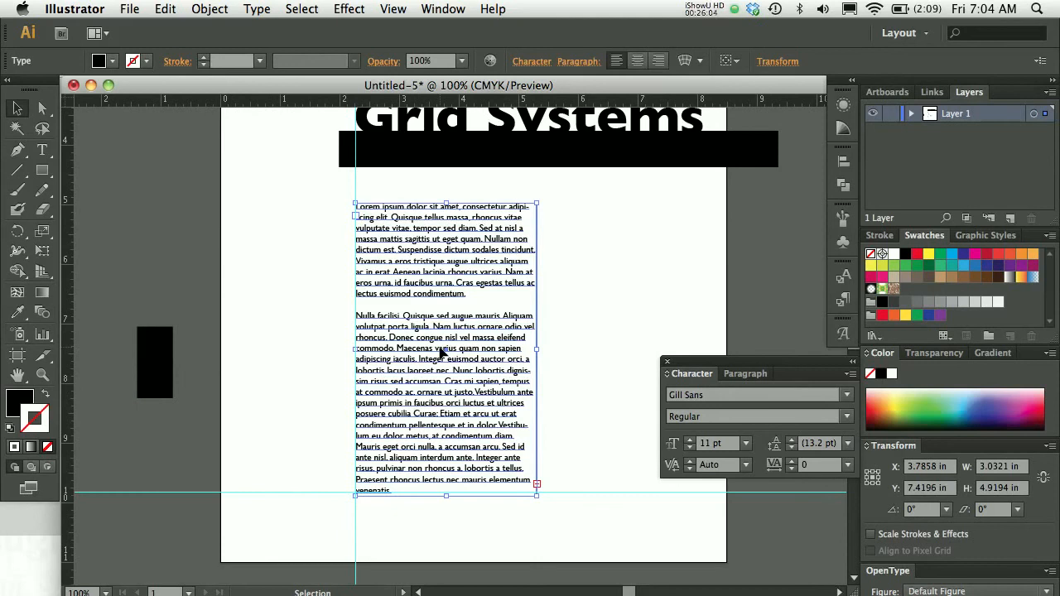
- Try several widths for the body text frame, ending at about 3.48 in wide, with the Character panel moved off the page
left_click_drag(539, 350, 727, 311)
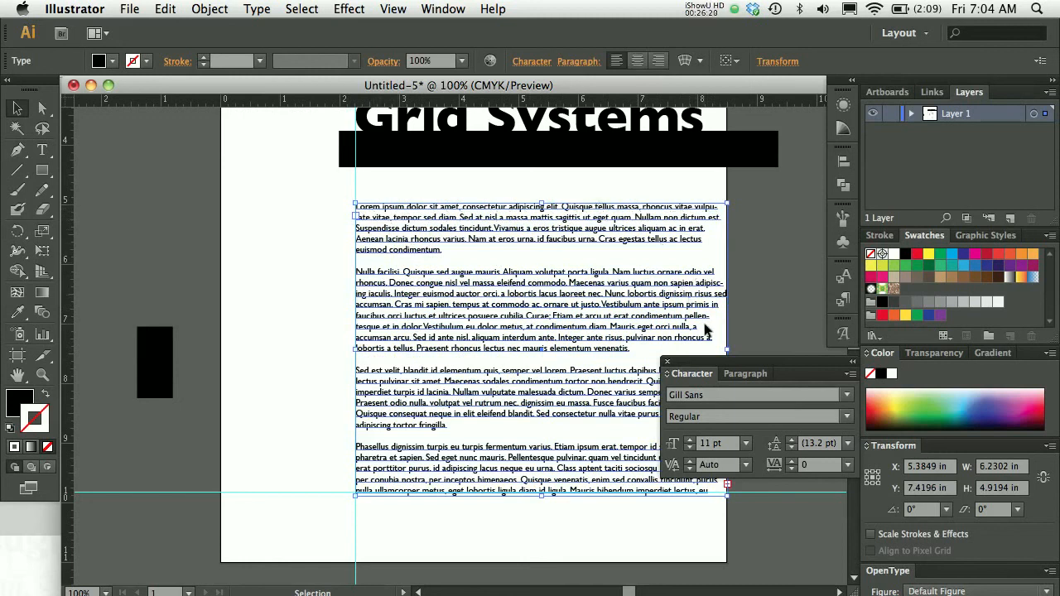
left_click_drag(726, 349, 585, 345)
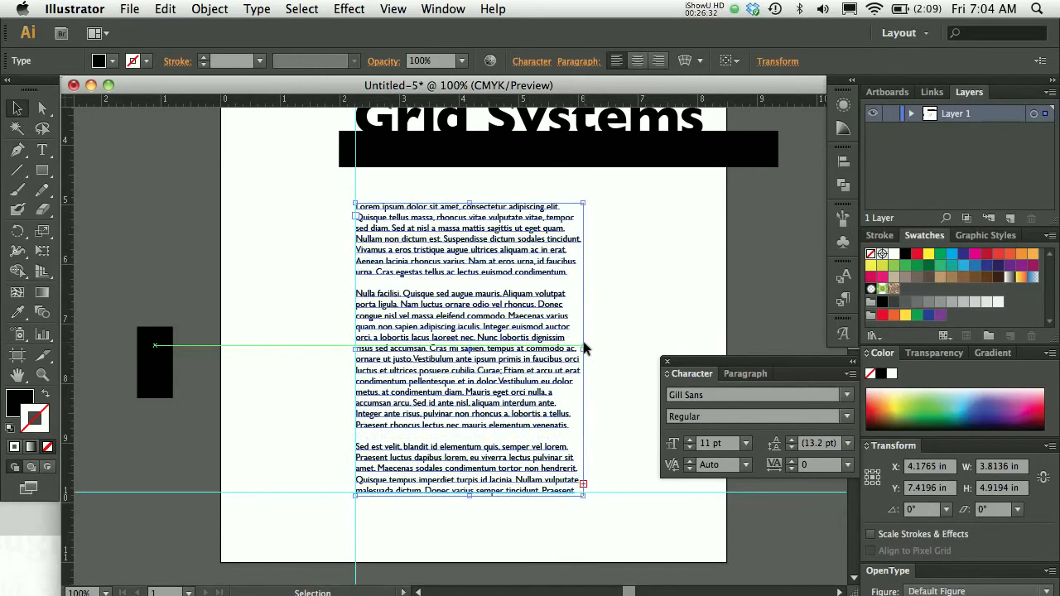
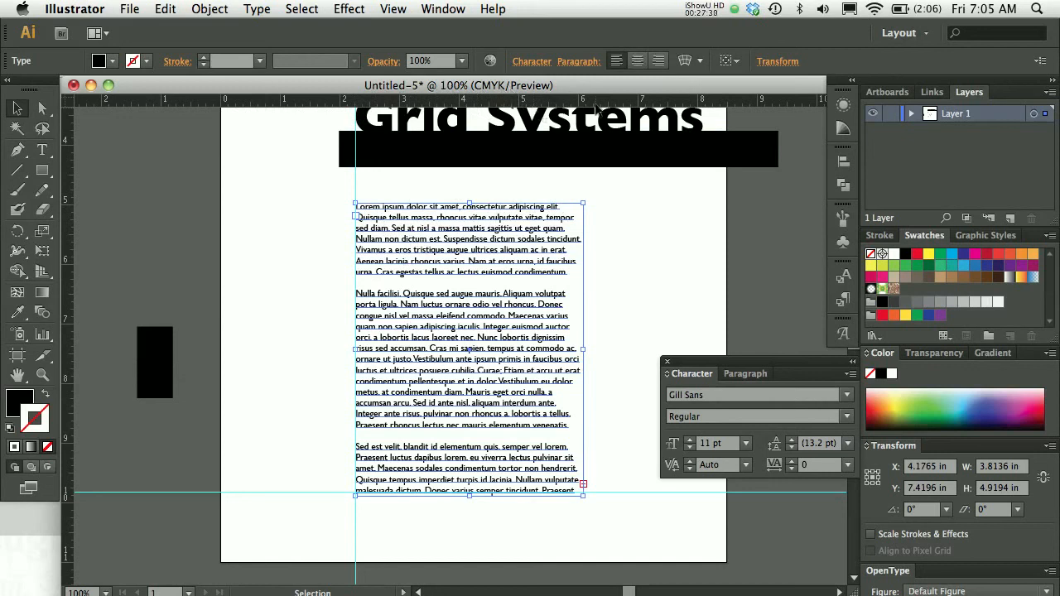
left_click_drag(585, 350, 562, 351)
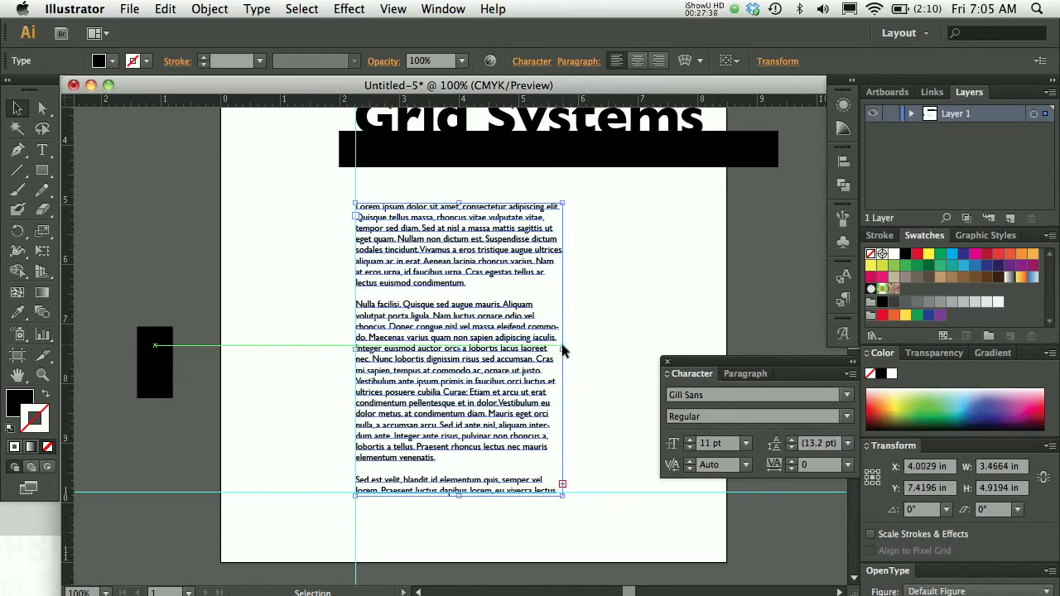
left_click_drag(702, 362, 783, 383)
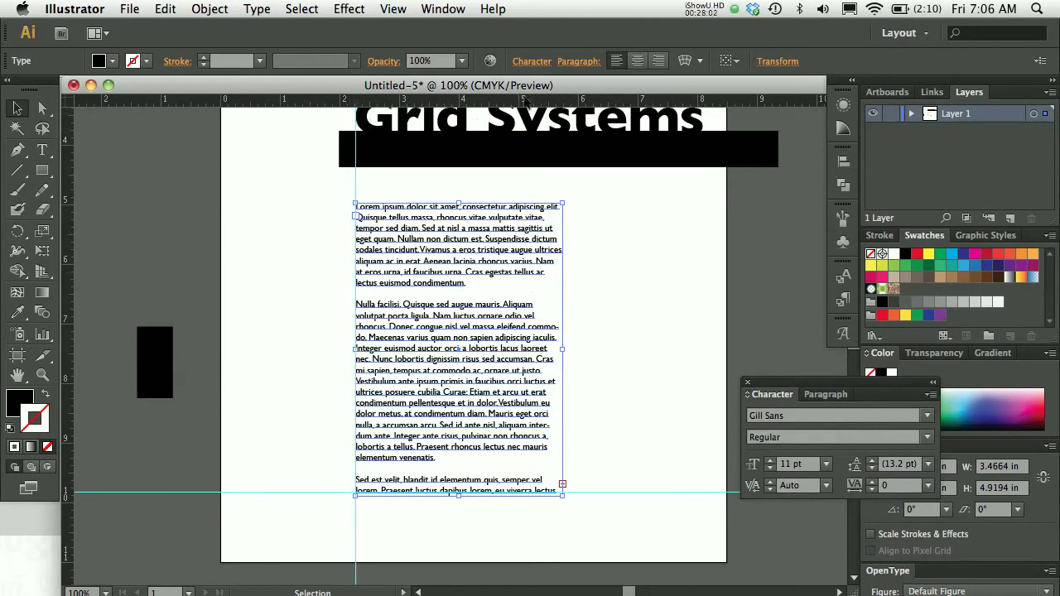
left_click_drag(563, 348, 534, 350)
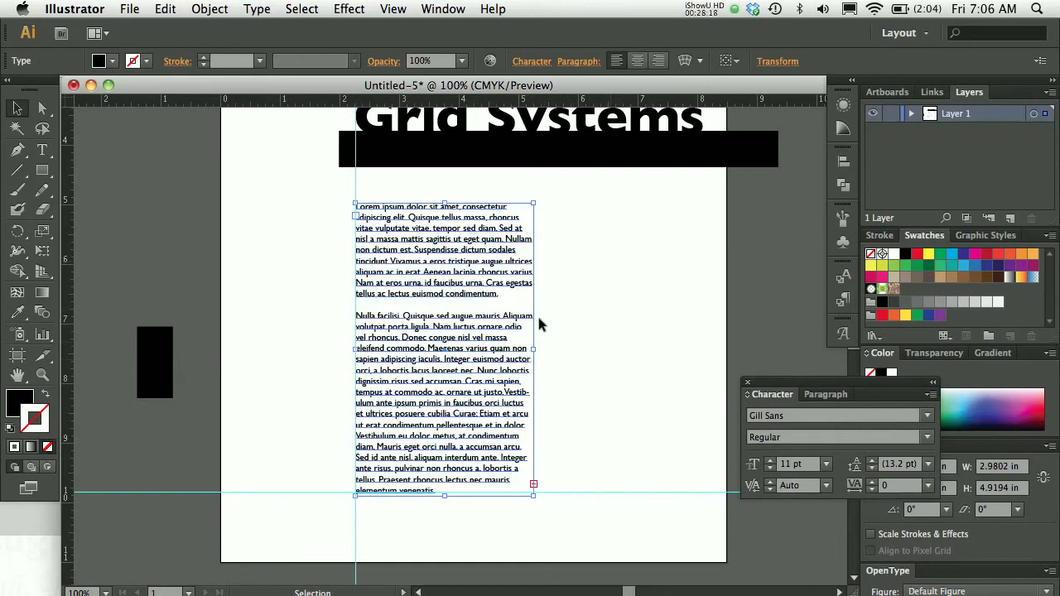
left_click_drag(535, 352, 563, 351)
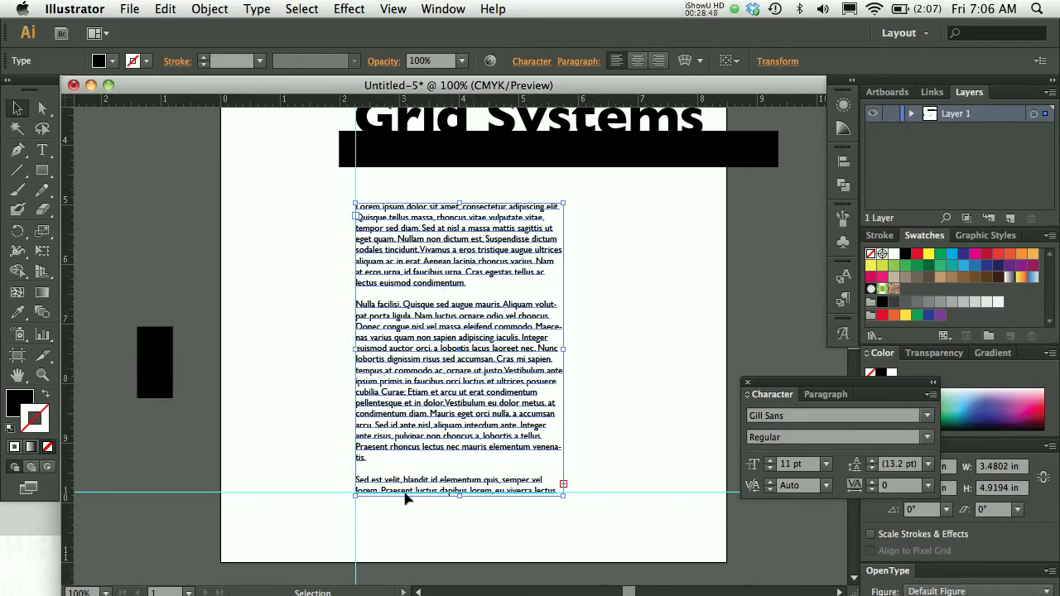
- Examine the overflow marker at the lower-right corner of the body text frame
key("z")
left_click(563, 487)
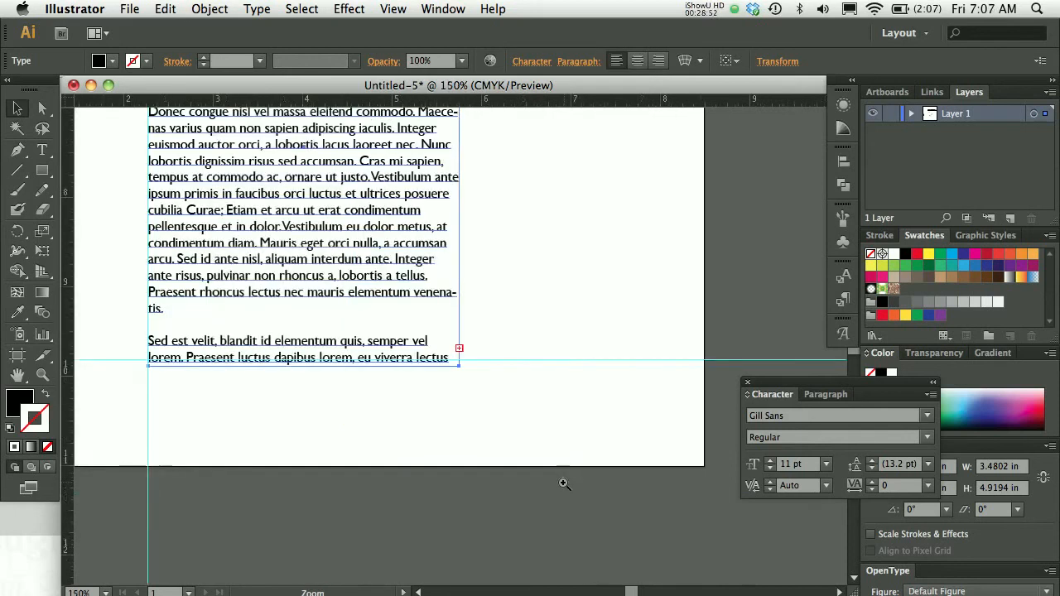
left_click(466, 353)
left_click(466, 353)
key("v")
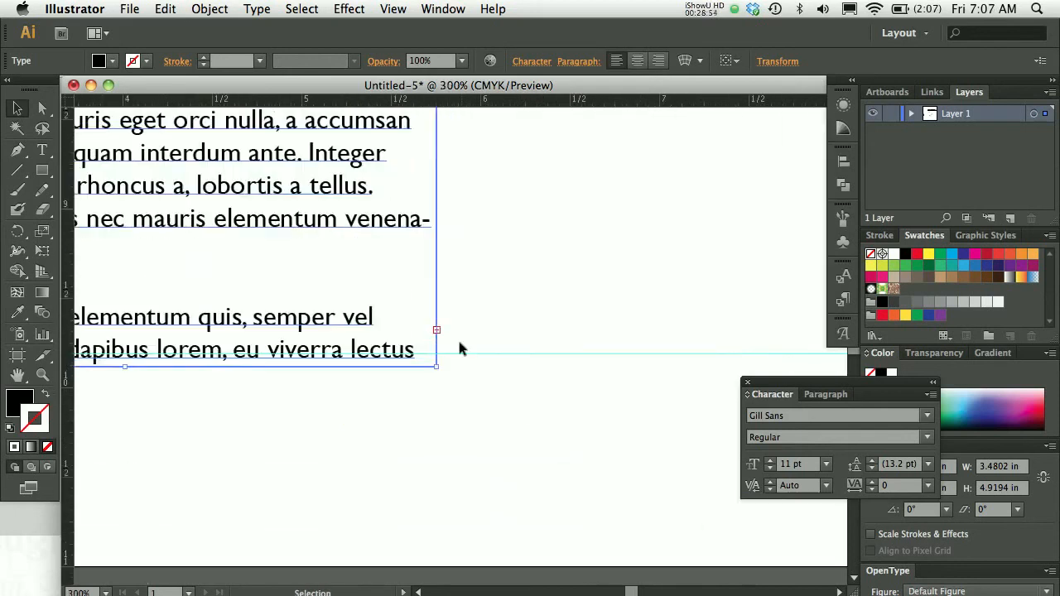
key("space")
key("a")
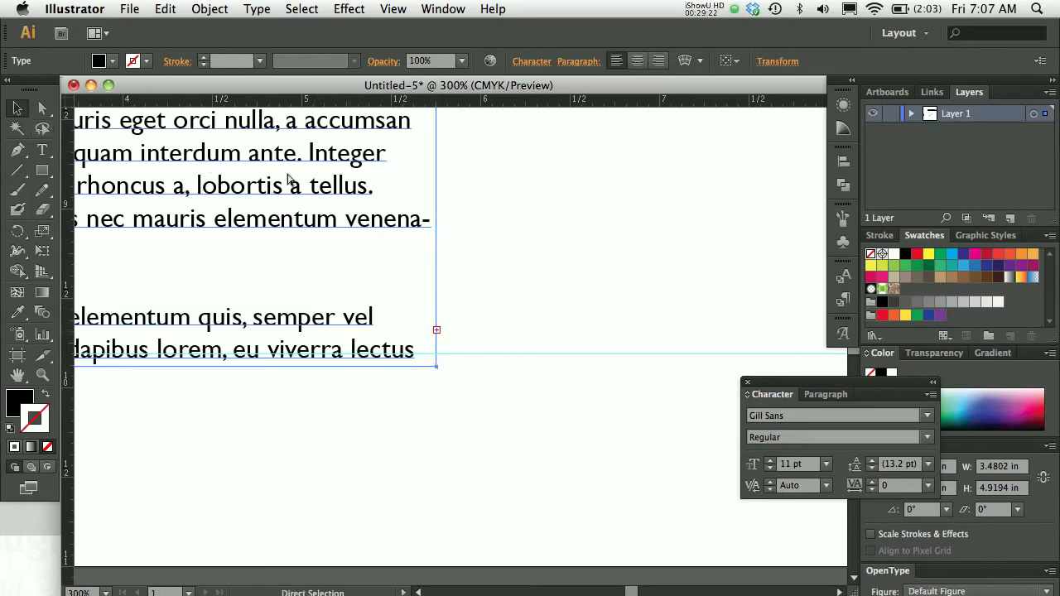
key("super+minus")
key("super+0")
key("v")
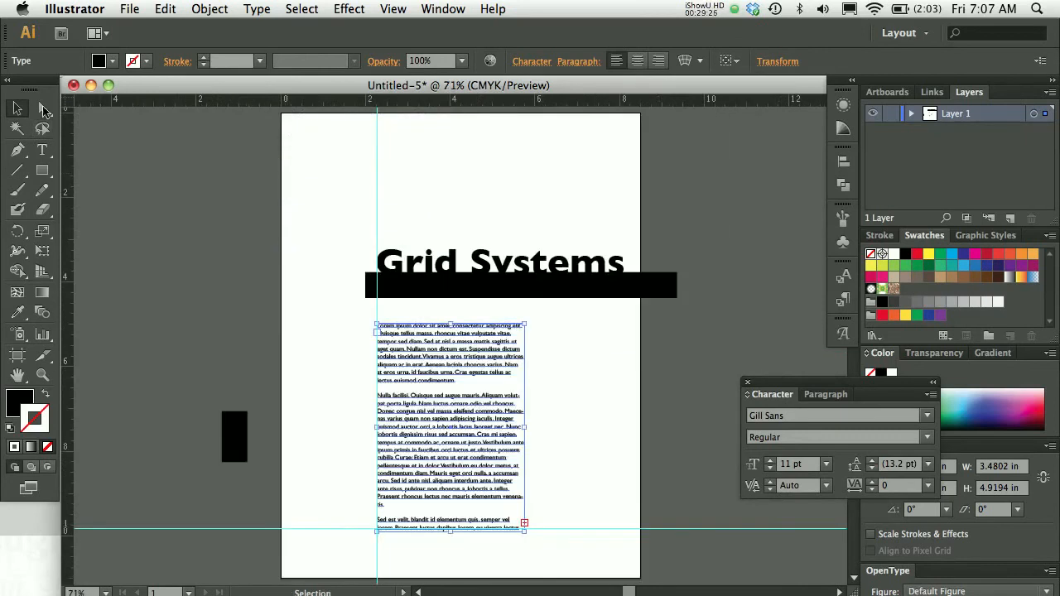
- Draw a separate empty text frame about 2.37 in wide and 2.74 in high to the right of the body text
left_click(42, 150)
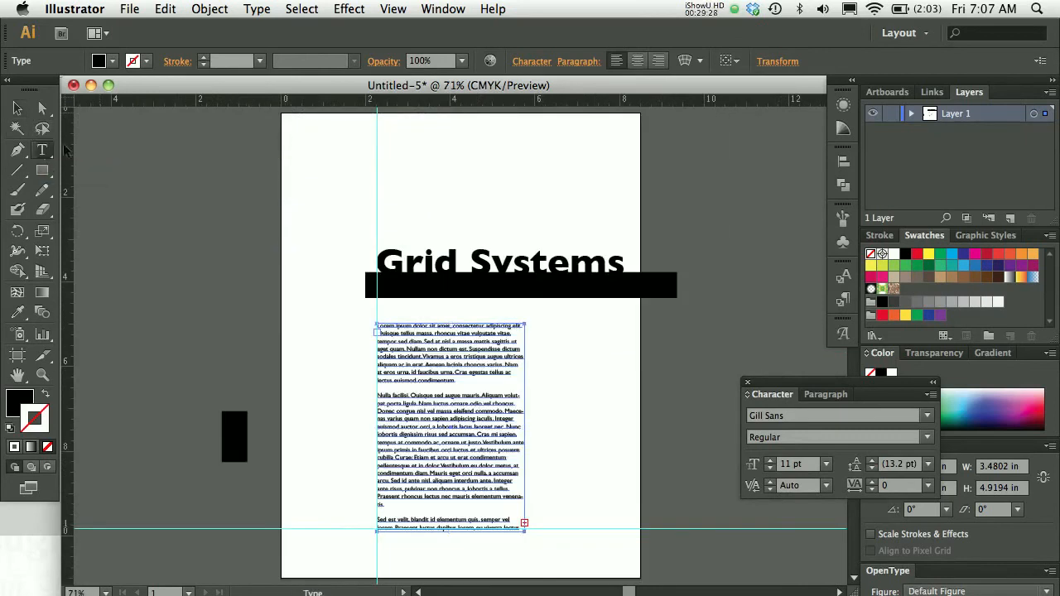
left_click_drag(547, 333, 641, 448)
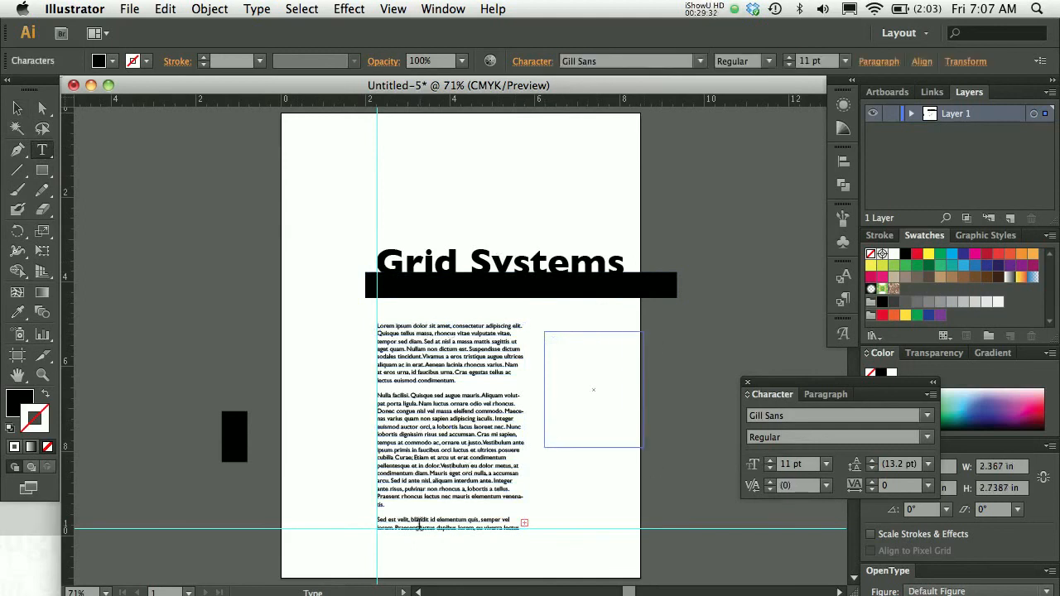
left_click(19, 108)
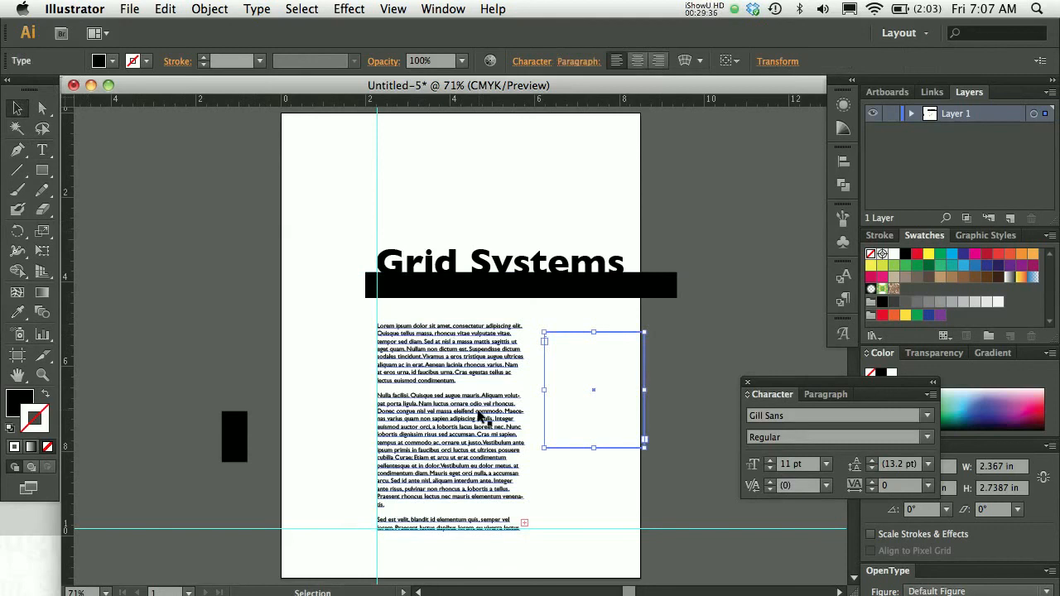
key("super+shift+a")
- Select the body text frame and pick up its overflow text for threading into another frame
key("z")
left_click(523, 516)
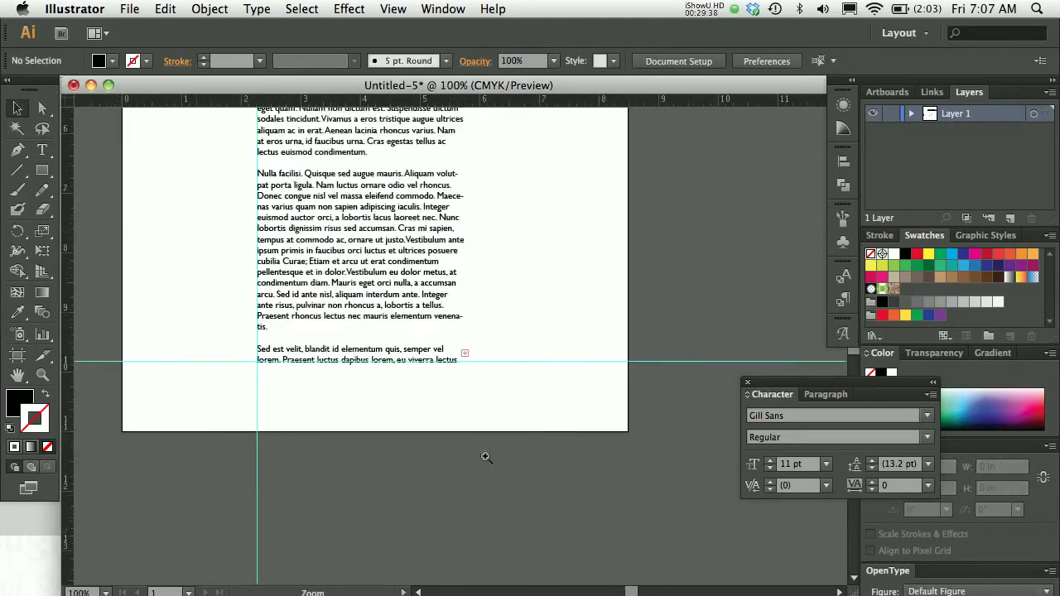
left_click(451, 382)
left_click_drag(455, 267, 450, 359)
key("v")
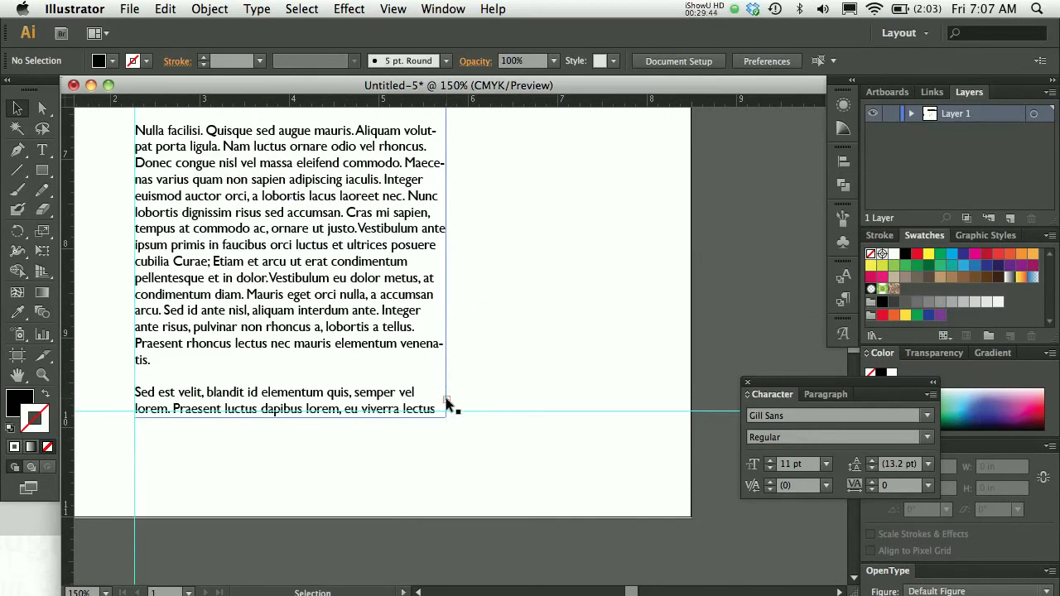
left_click(444, 401)
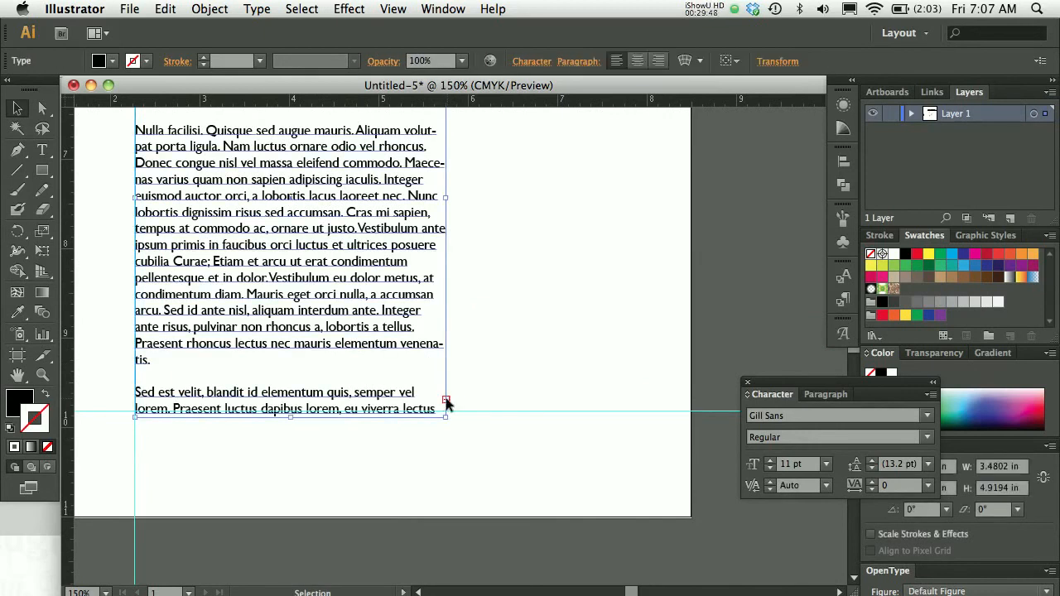
key("t")
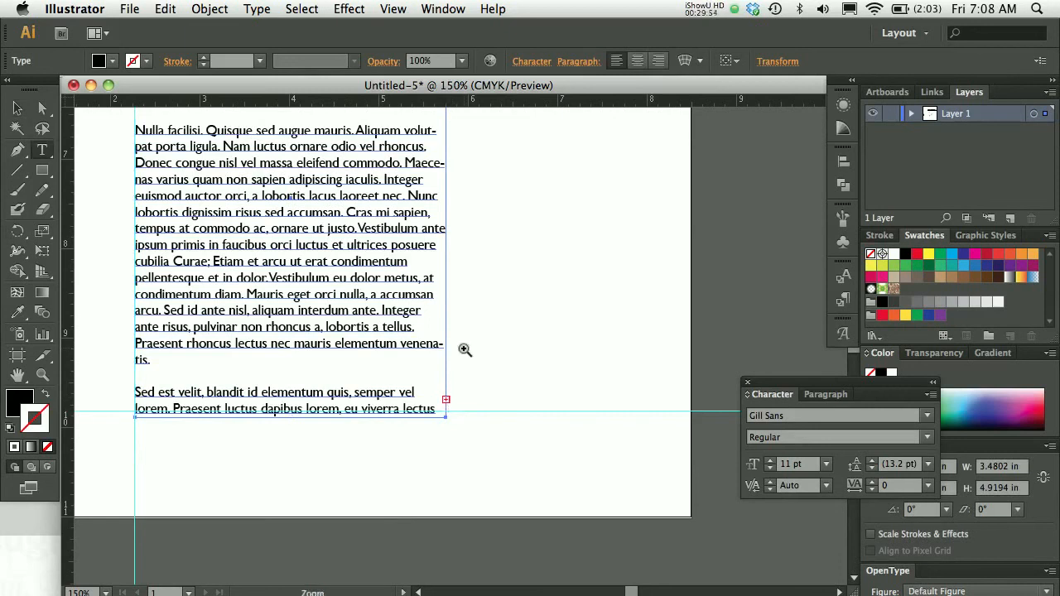
- Draw a threaded text frame about 1.95 in wide and 4.85 in high beside the first column, from its top edge to the horizontal guide
key("super+equal")
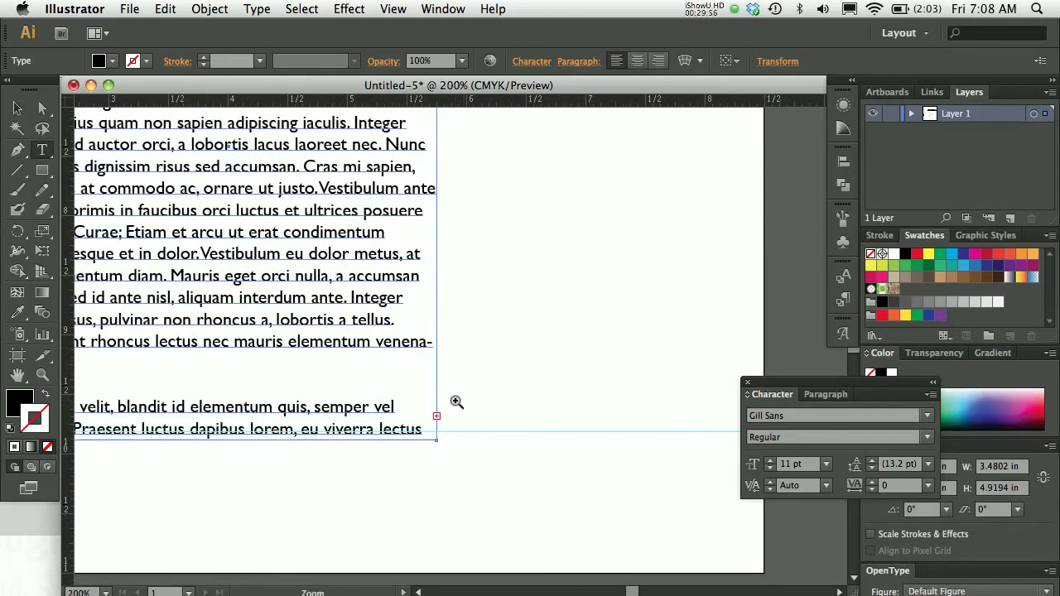
key("super+equal")
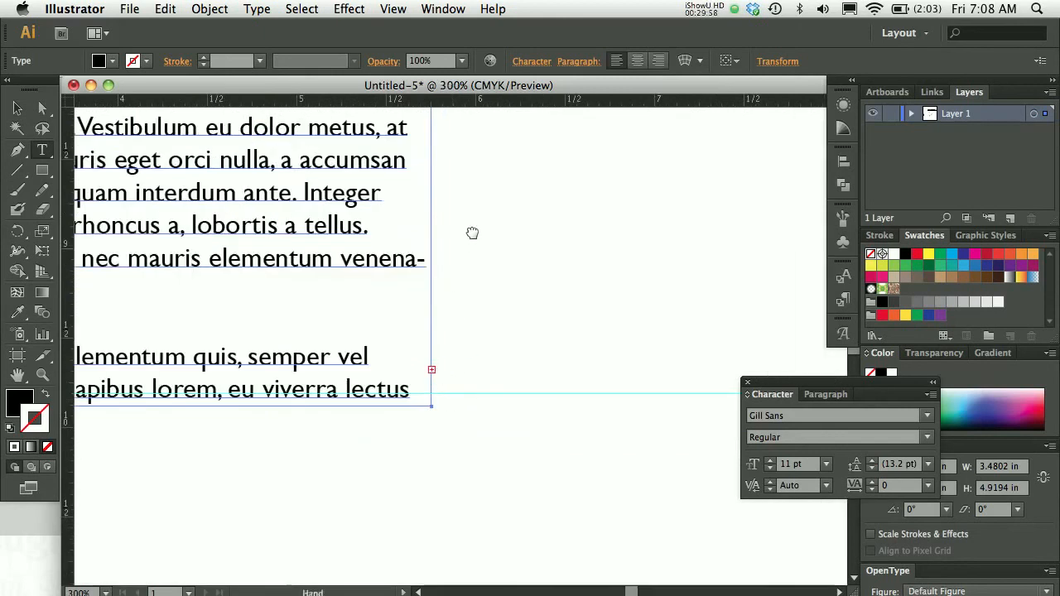
left_click_drag(472, 232, 457, 568)
key("super+minus")
key("super+minus")
left_click_drag(459, 197, 459, 463)
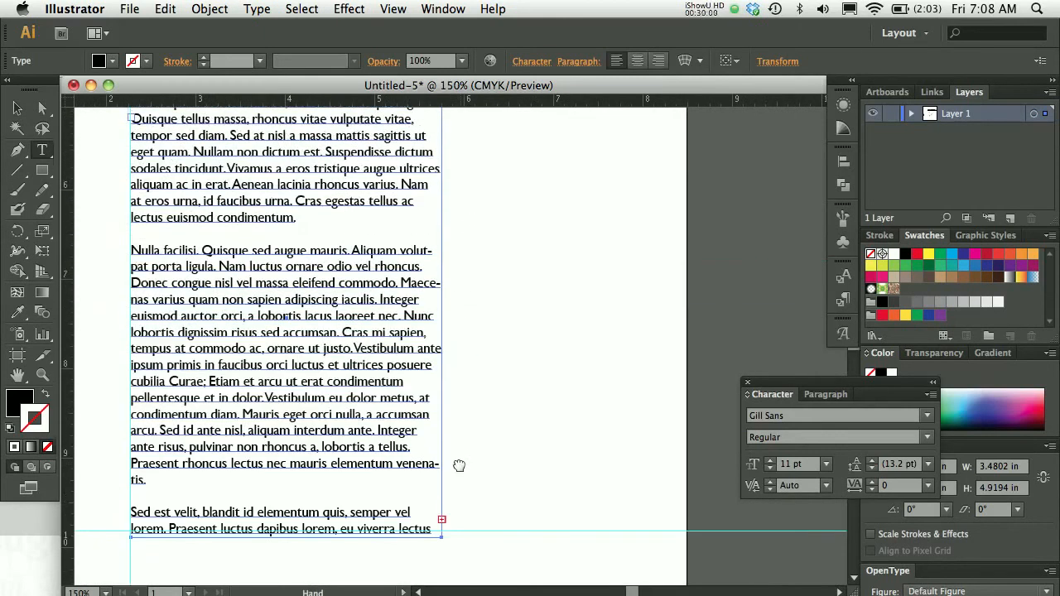
left_click_drag(466, 239, 433, 289)
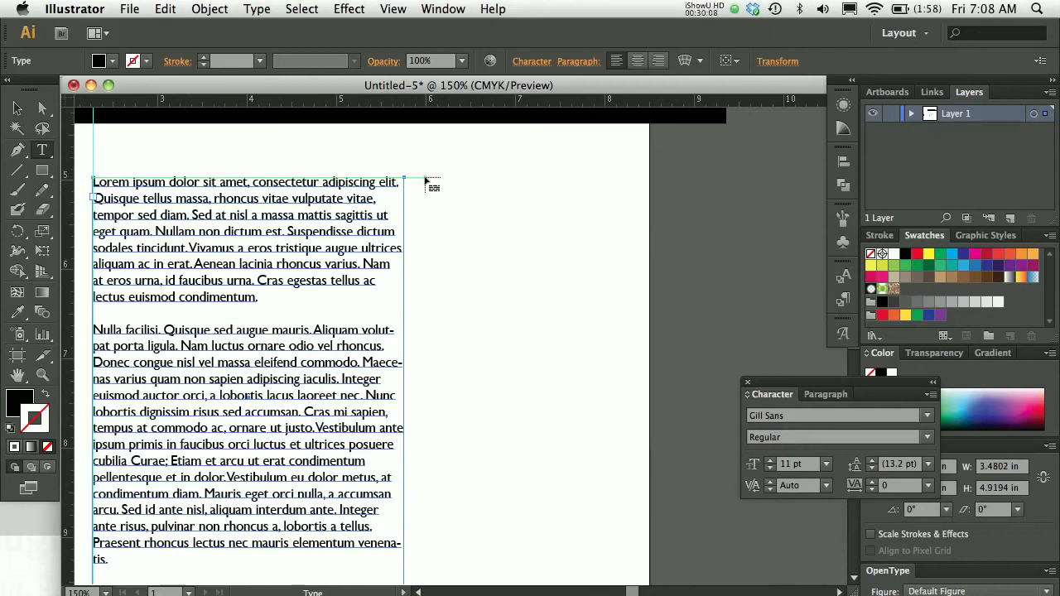
left_click_drag(425, 178, 614, 588)
left_click_drag(601, 489, 596, 493)
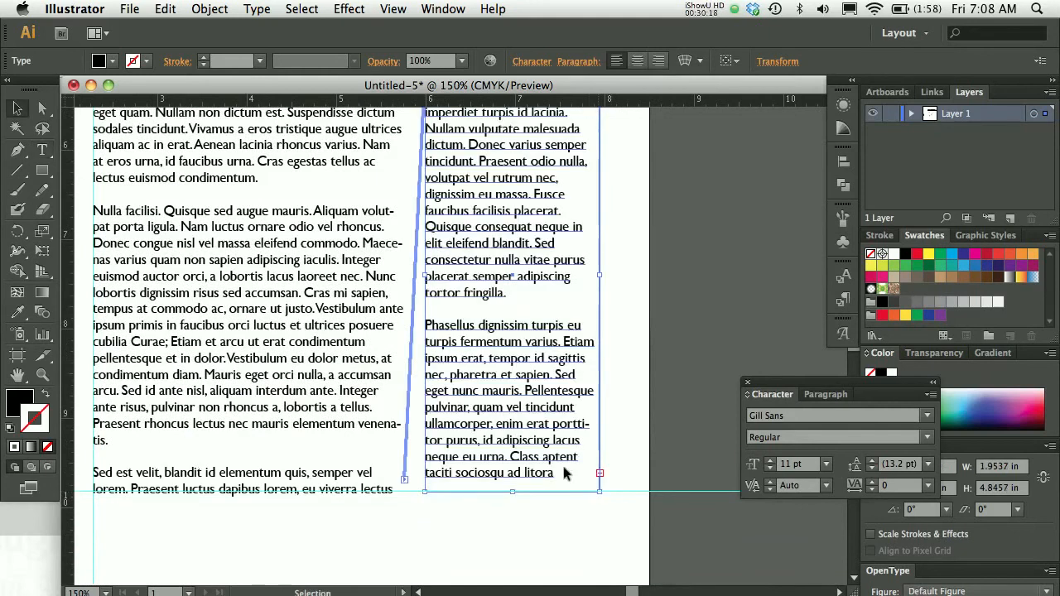
- Examine the two threaded columns one after the other, including the text flow between them and the overall page layout
key("super+minus")
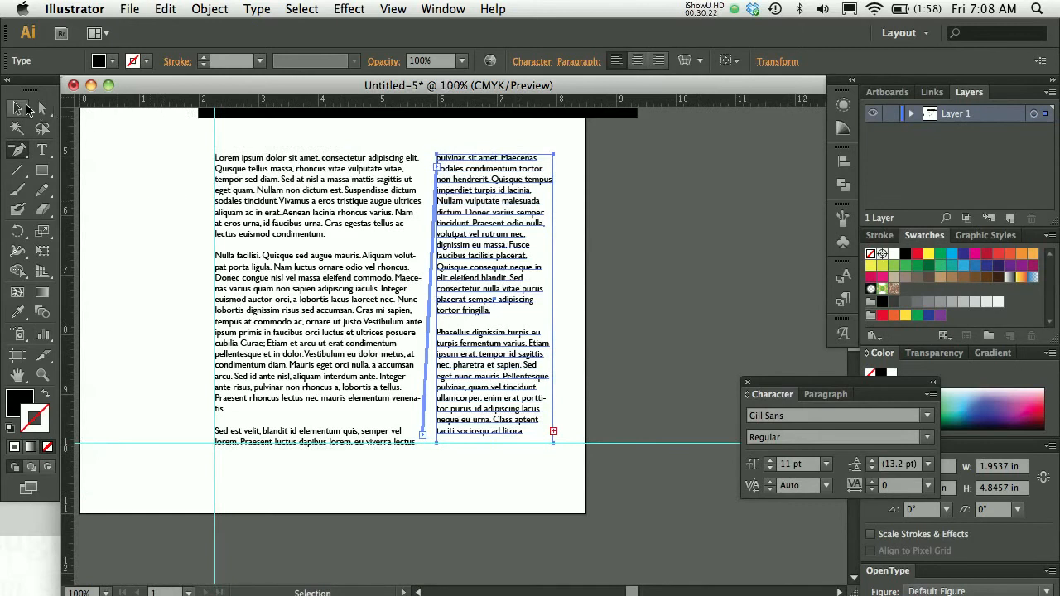
left_click(18, 109)
left_click(455, 232)
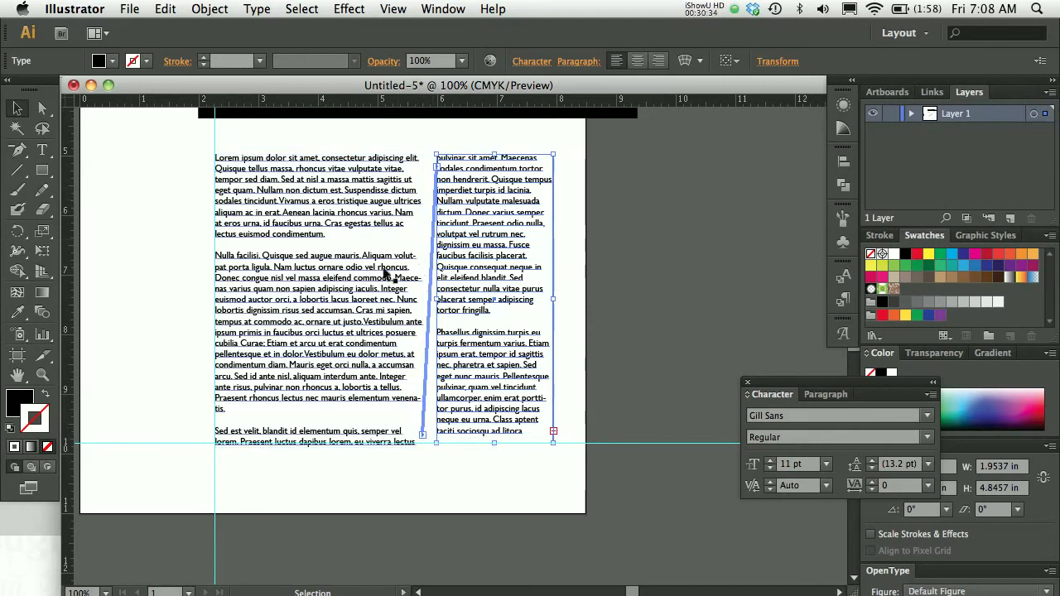
left_click(365, 246)
left_click(373, 181)
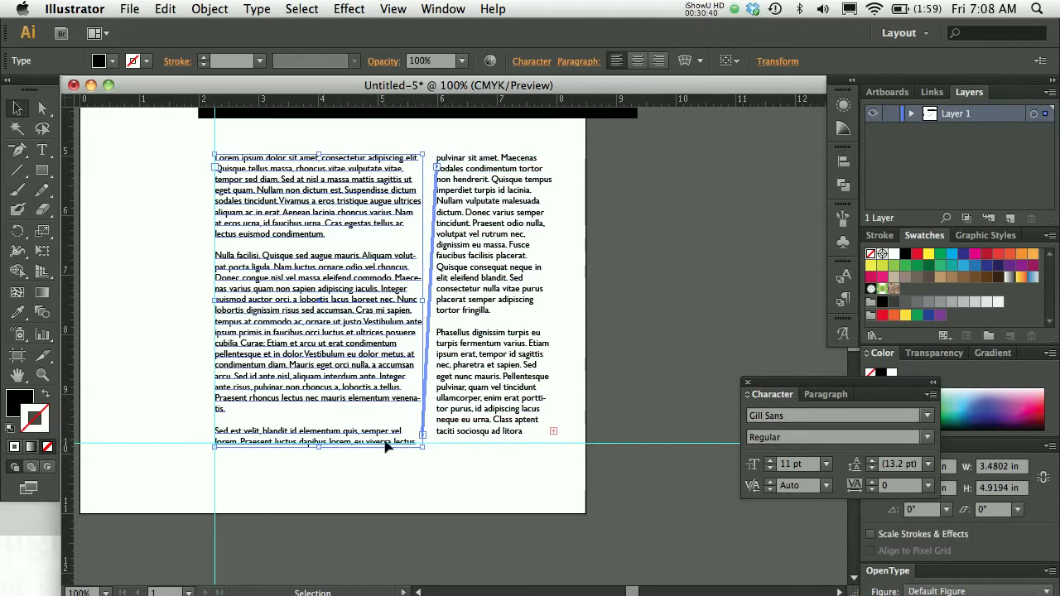
left_click(466, 172)
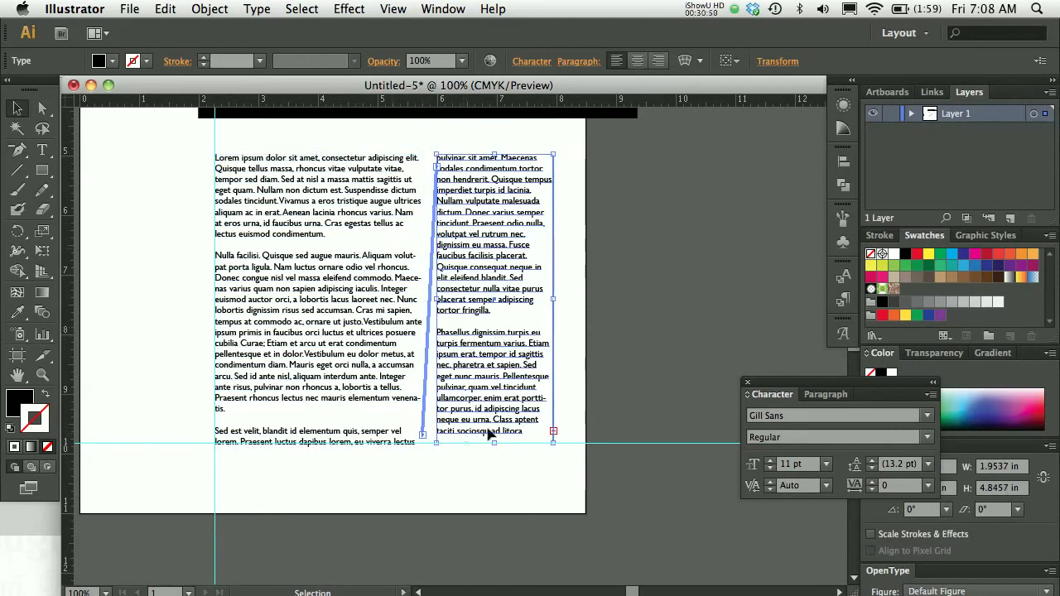
left_click(603, 246)
key("super+minus")
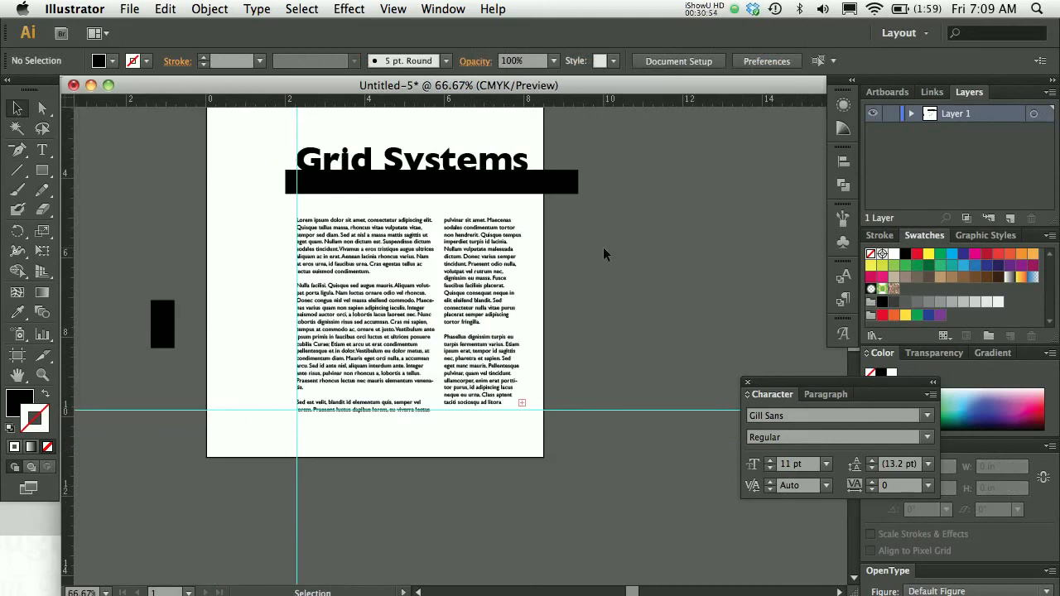
left_click(367, 303)
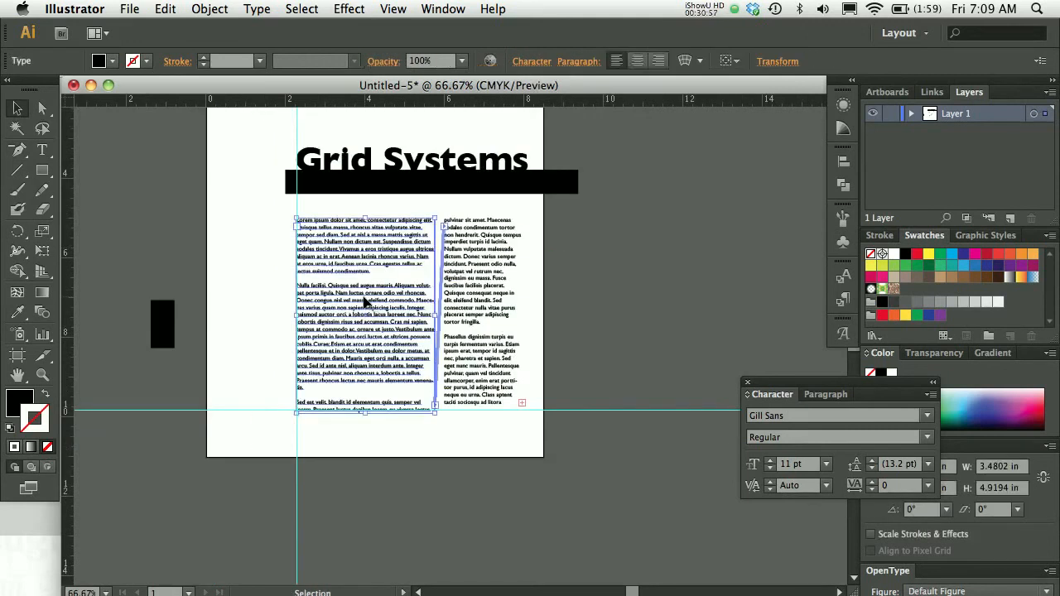
left_click(473, 279)
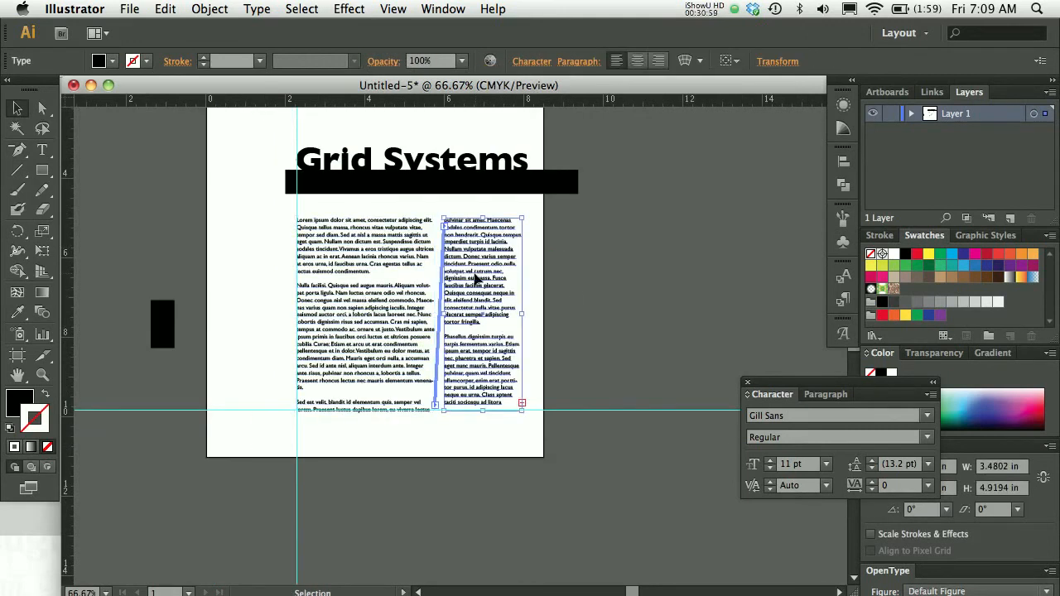
left_click(569, 284)
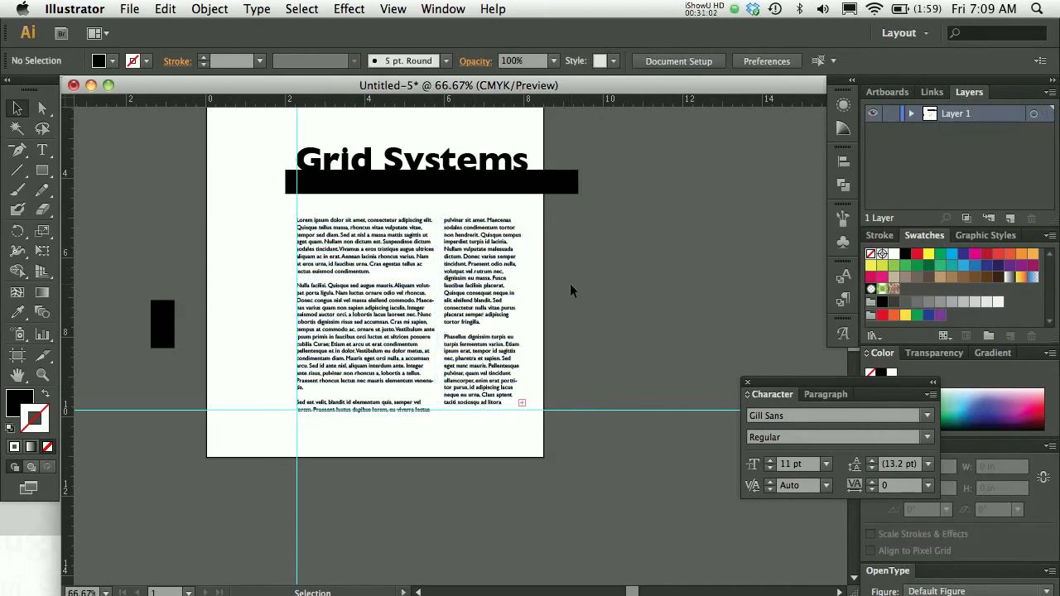
- Narrow the first column's frame to about 2.9 in and extend the second column's frame leftward to about 2.5 in wide
left_click(393, 300)
mouse_move(433, 317)
left_mouse_down()
mouse_move(412, 318)
mouse_move(430, 314)
mouse_move(420, 314)
left_mouse_up()
left_click(464, 322)
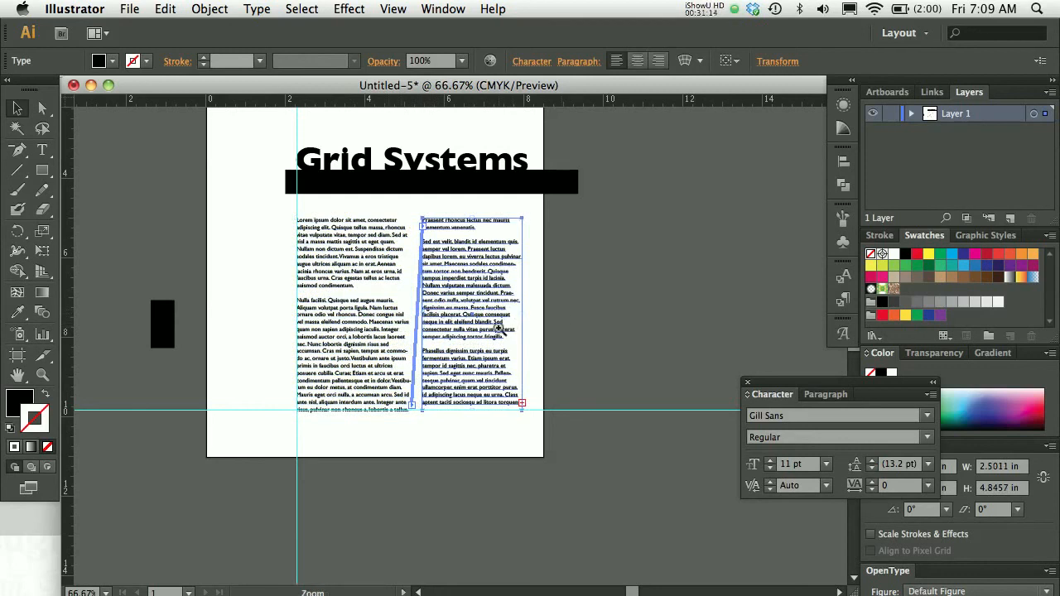
- Widen the first column's text frame to about 2.98 in, keeping its left edge on the vertical guide
key("super+1")
left_click_drag(399, 283, 548, 292)
key("super+equal")
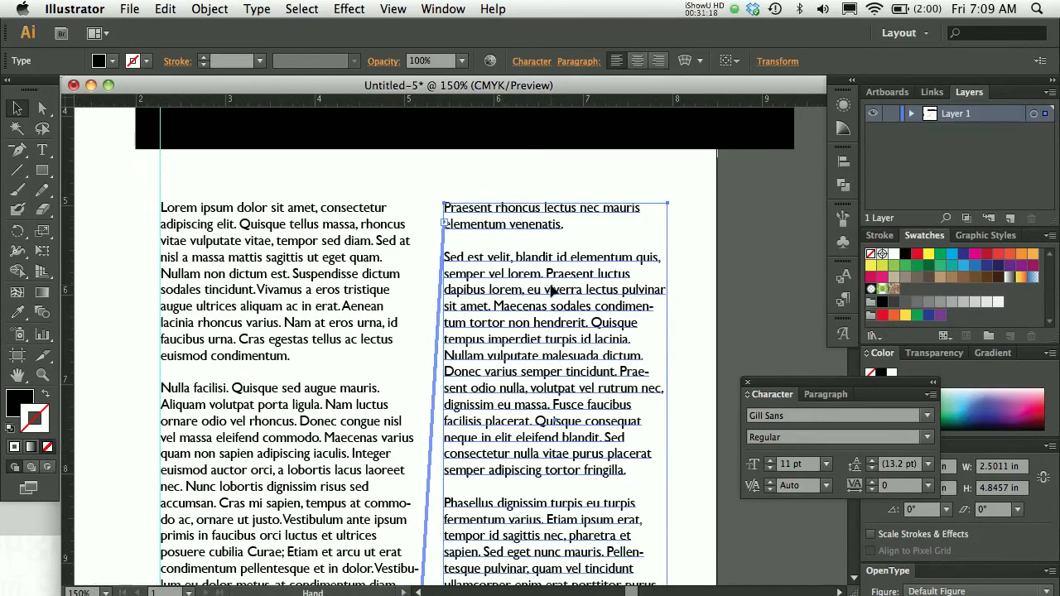
left_click(354, 274)
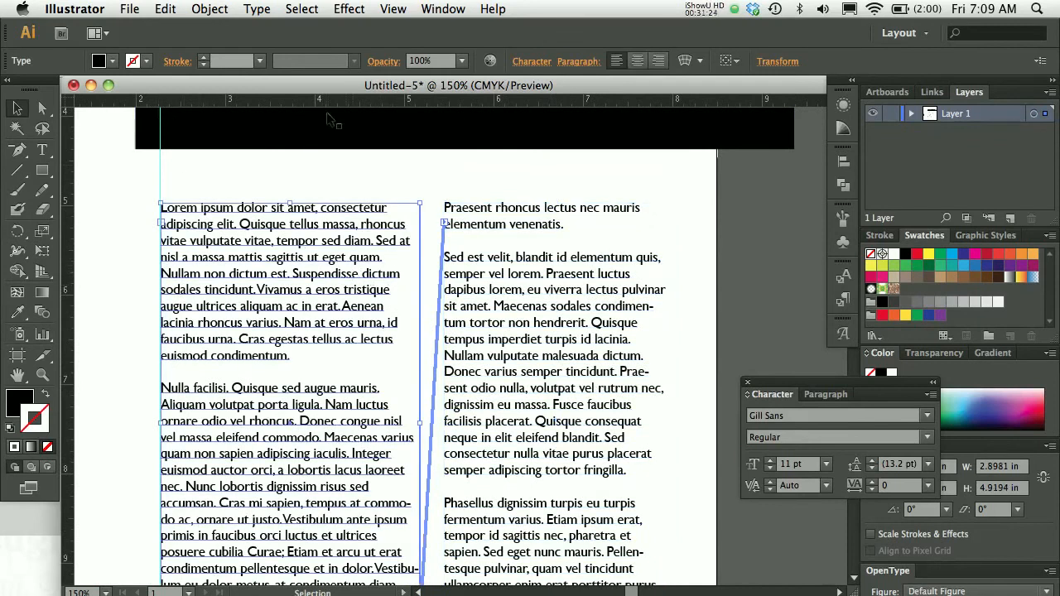
left_click_drag(419, 424, 408, 422)
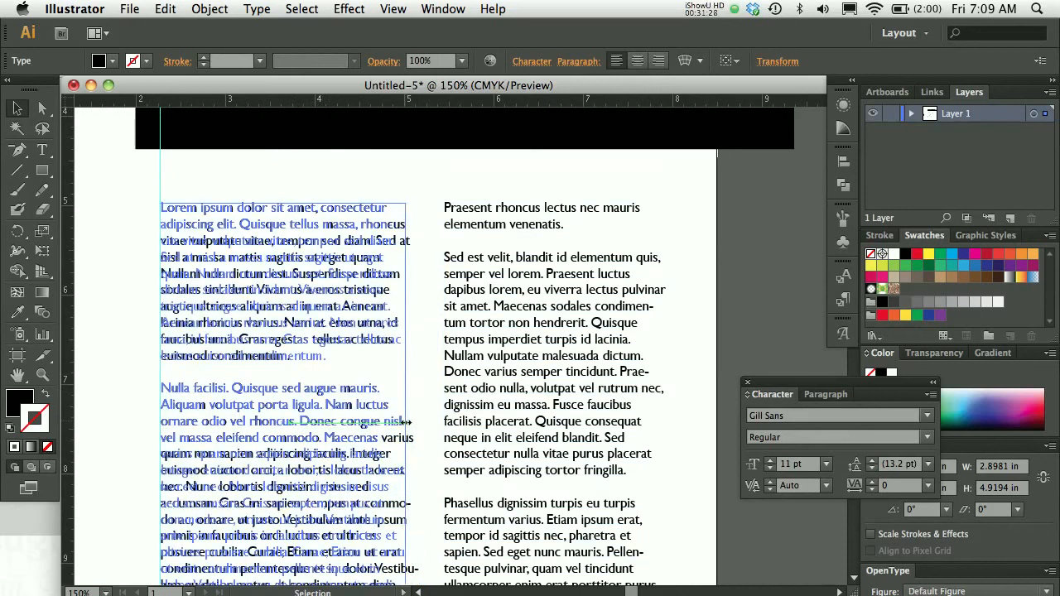
left_click_drag(405, 422, 426, 420)
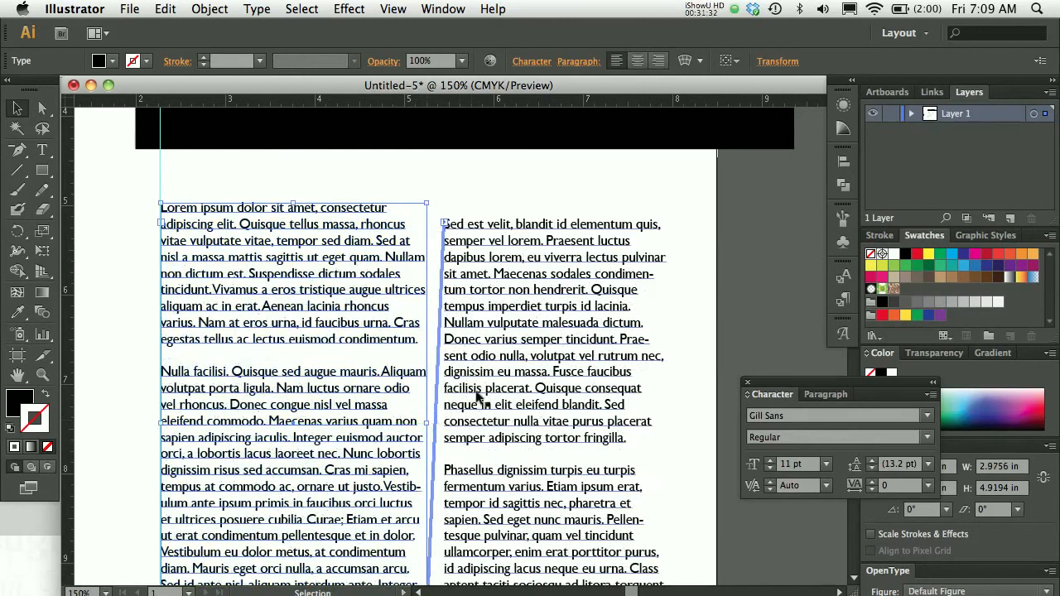
left_click(480, 390)
left_click(355, 313)
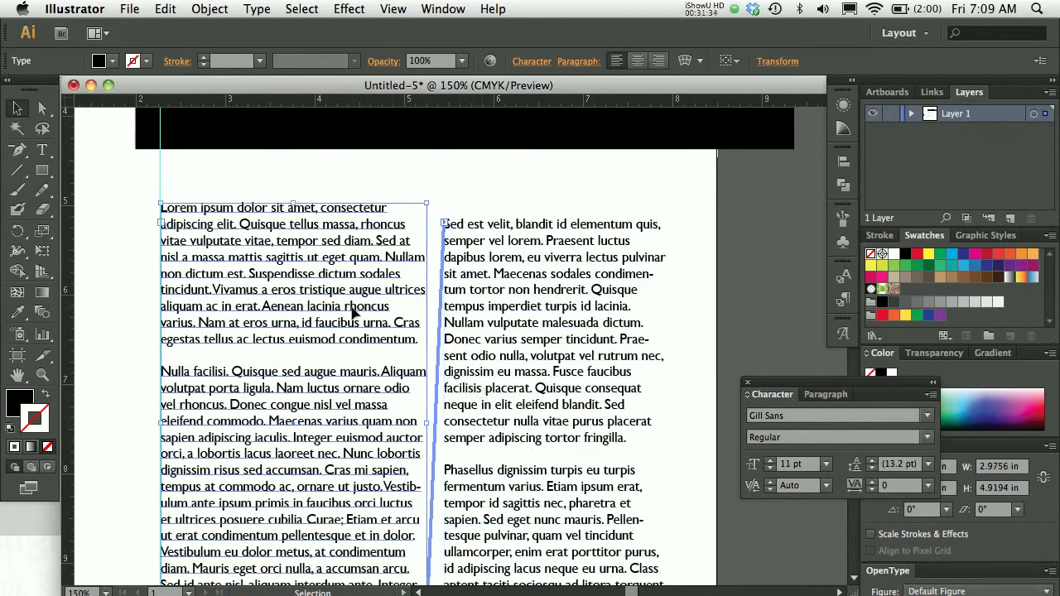
- Draw a black gauge rectangle about 2.98 in wide and 0.3 in high directly above the first column, spanning its width
left_click(42, 169)
left_click_drag(160, 176, 428, 202)
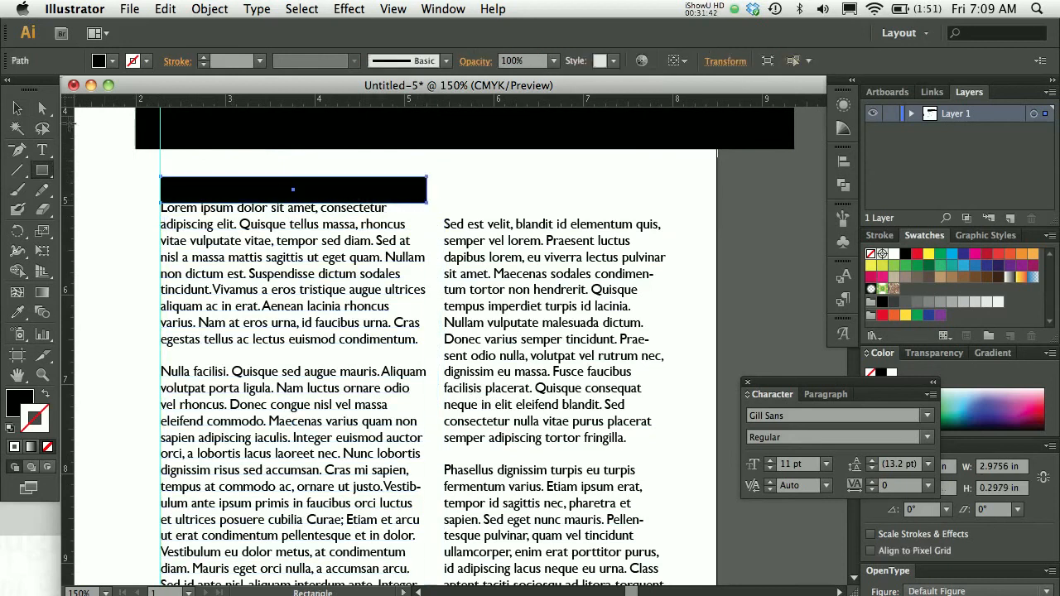
left_click(17, 108)
- Move the gauge rectangle above the second column, aligned to its left edge, and widen that column's frame to about 2.94 in
left_click_drag(237, 193, 514, 192)
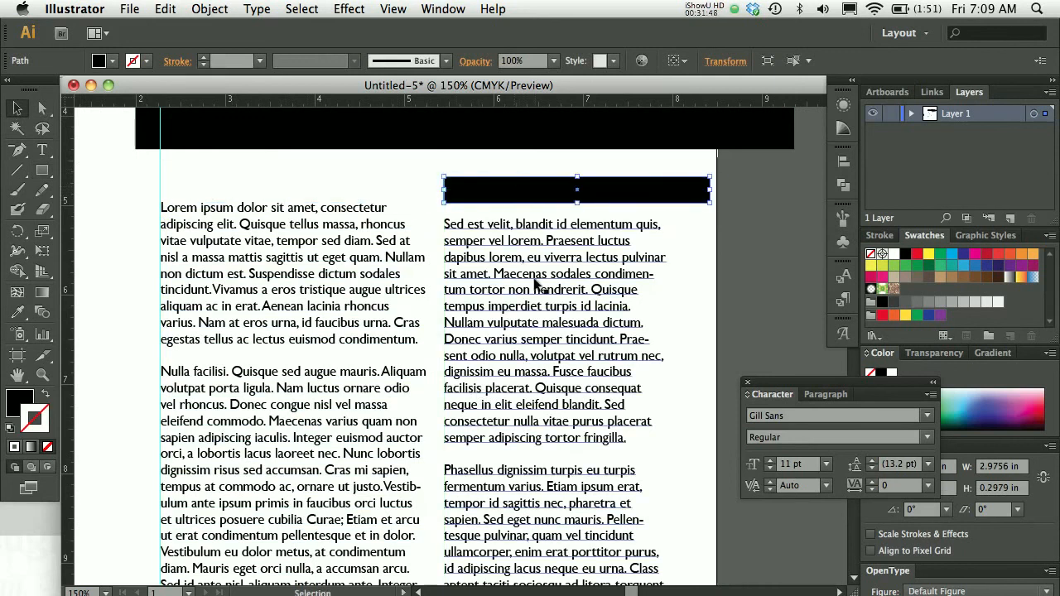
left_click(570, 275)
left_click_drag(667, 420, 706, 420)
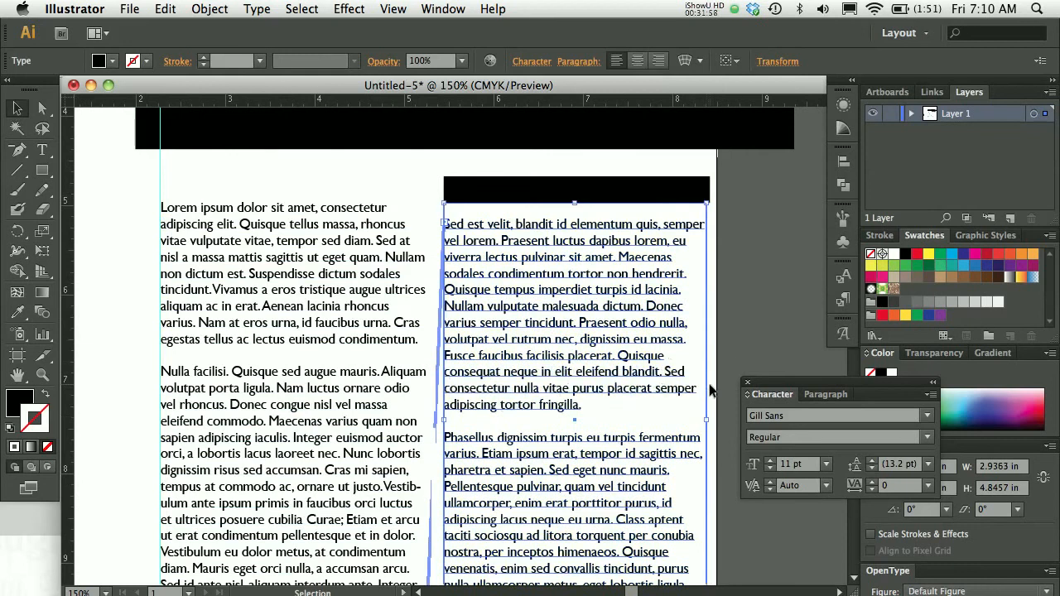
- Shorten the gauge rectangle to about 2.85 in above the first column and narrow that column's frame to match it
left_click(457, 190)
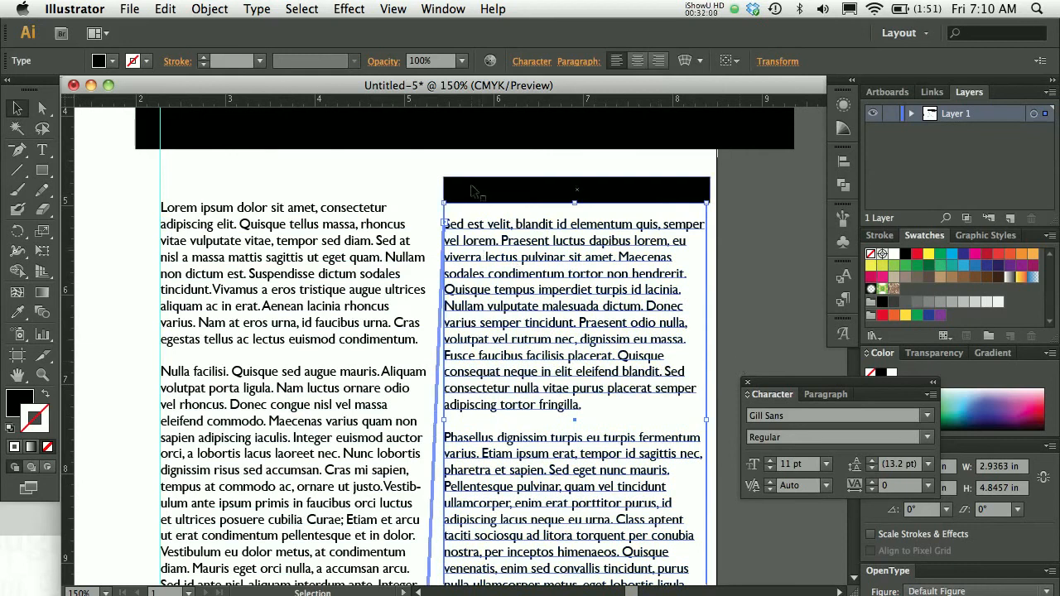
left_click_drag(458, 190, 177, 186)
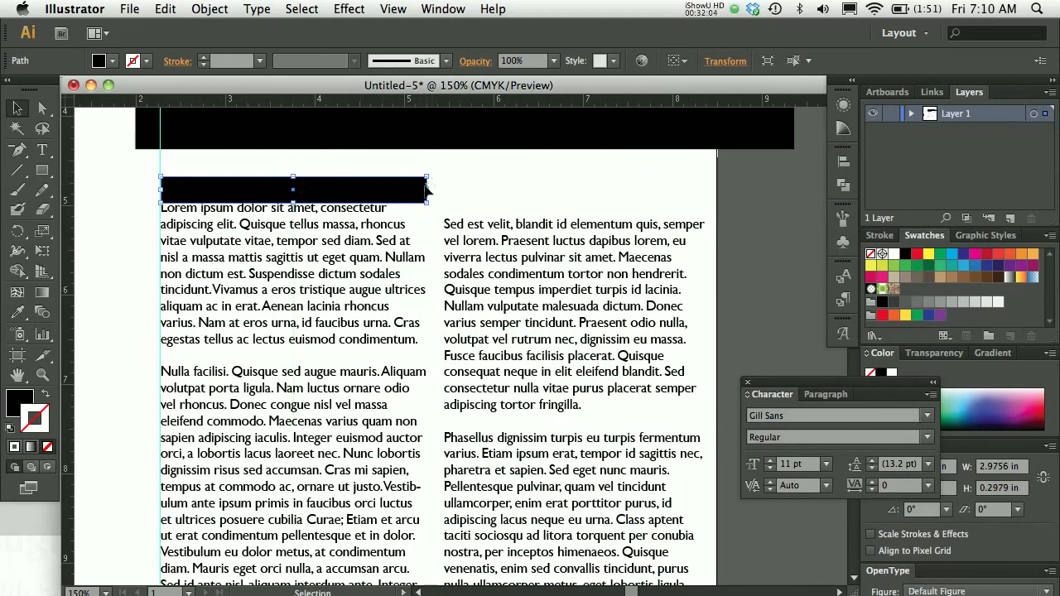
left_click_drag(427, 189, 420, 189)
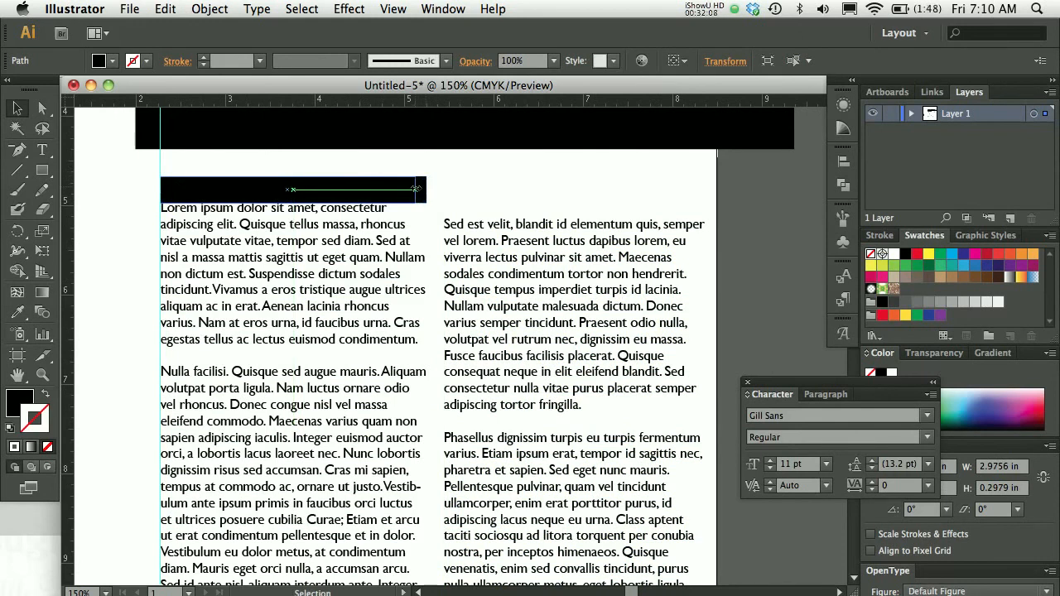
left_click_drag(416, 189, 414, 190)
left_click(424, 389)
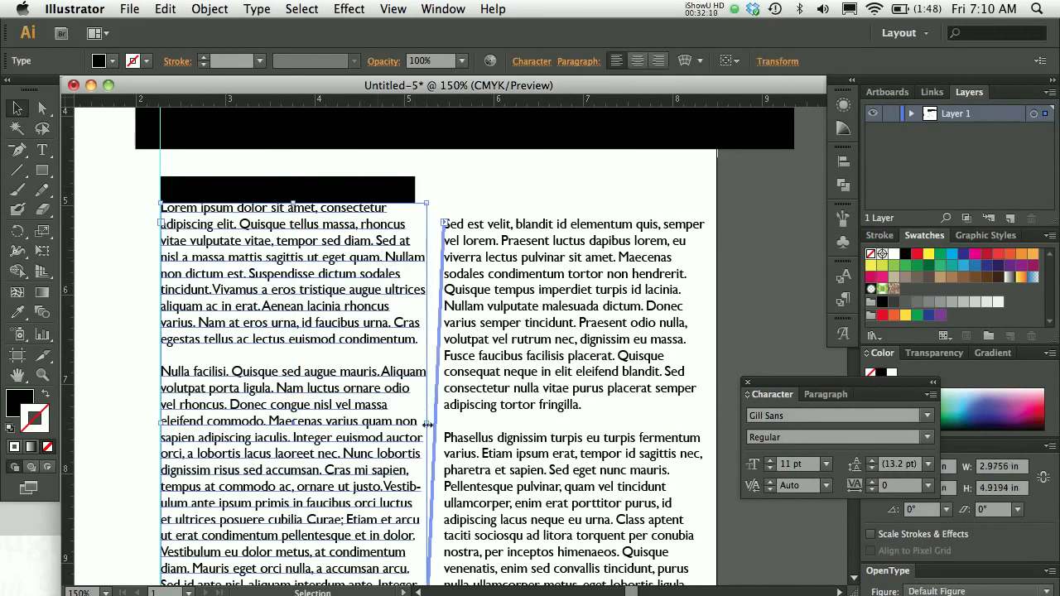
left_click_drag(426, 424, 415, 423)
- Place the shortened gauge rectangle above the second column and narrow that column's frame to the same width, about 2.85 in
left_click_drag(352, 196, 631, 192)
left_click(636, 307)
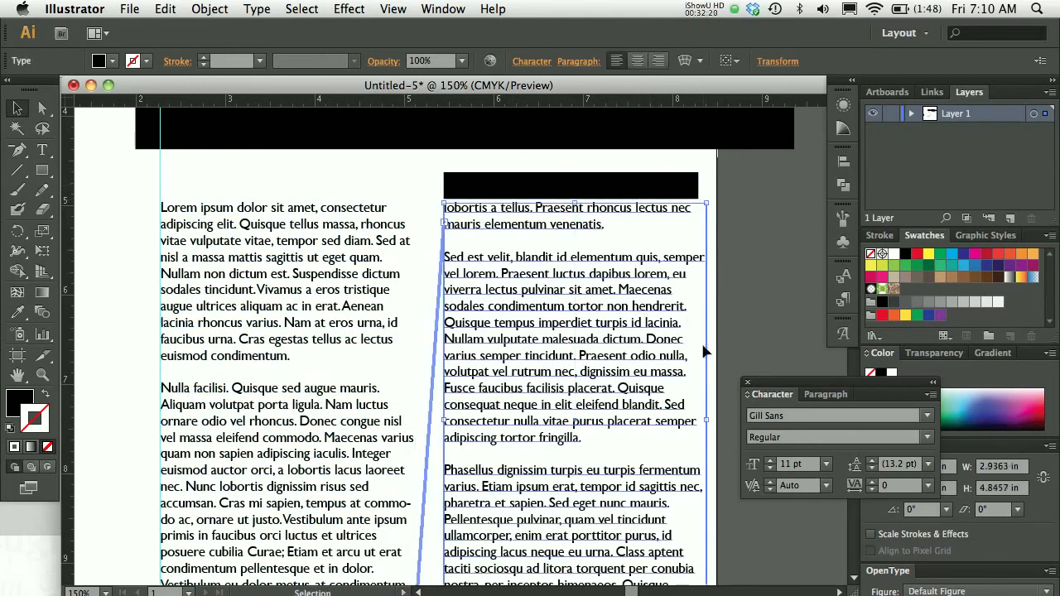
left_click_drag(704, 423, 698, 423)
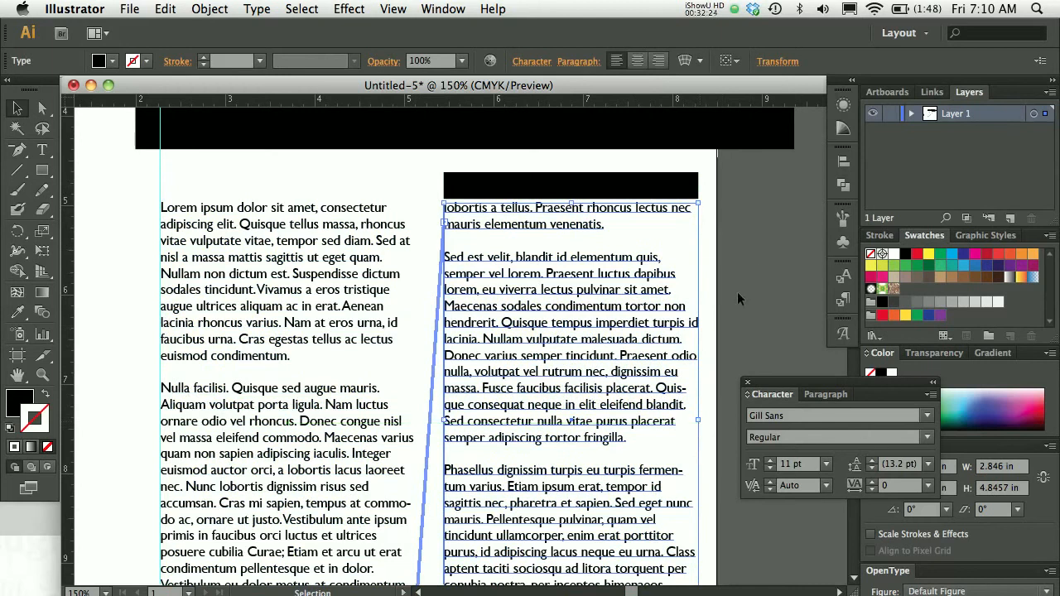
left_click(755, 266)
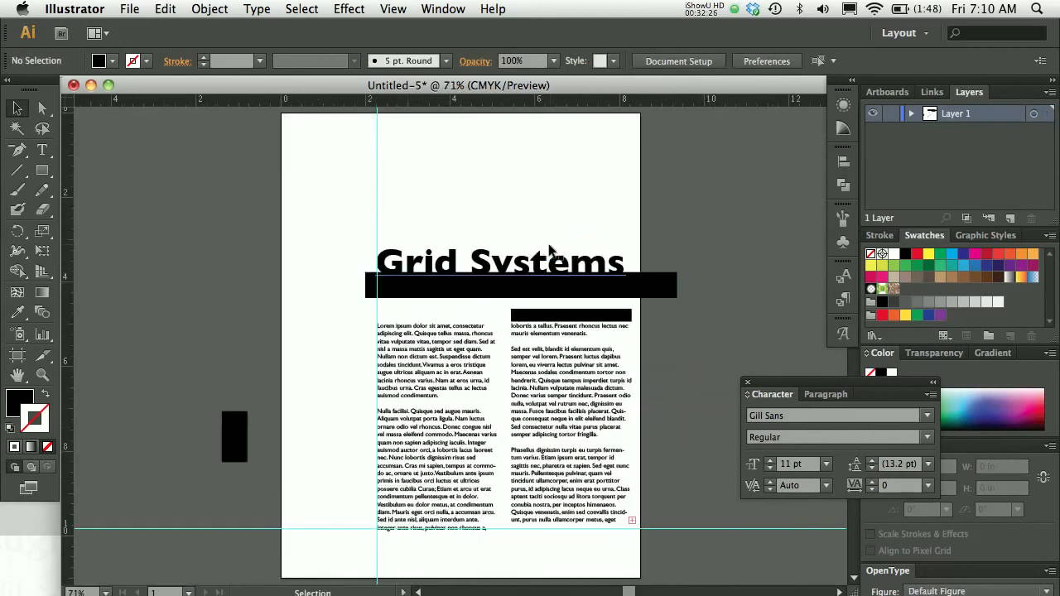
- Delete the gauge rectangle above the second column
key("super+0")
left_click(544, 315)
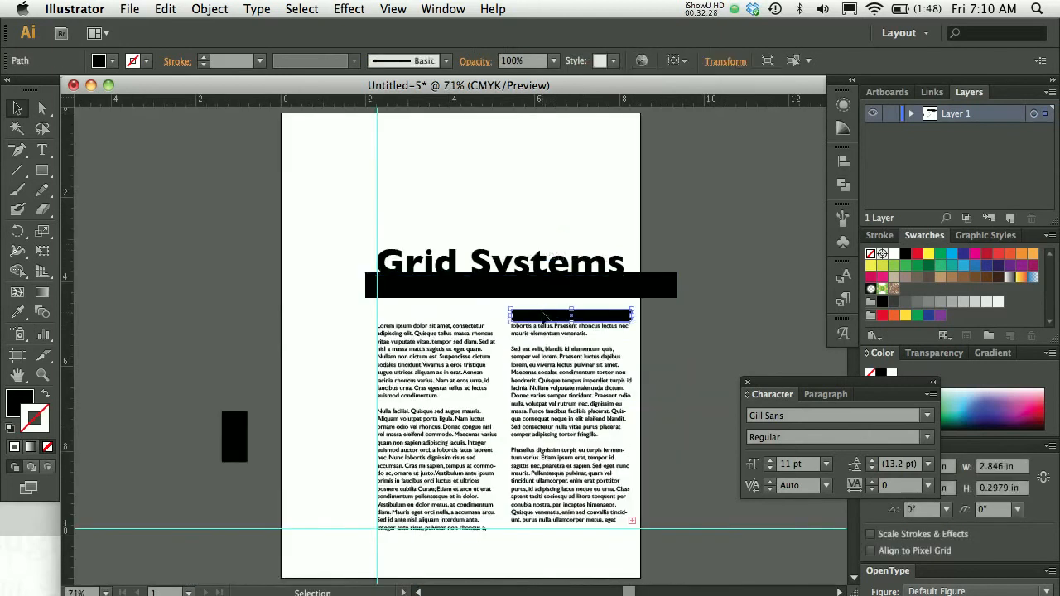
key("Delete")
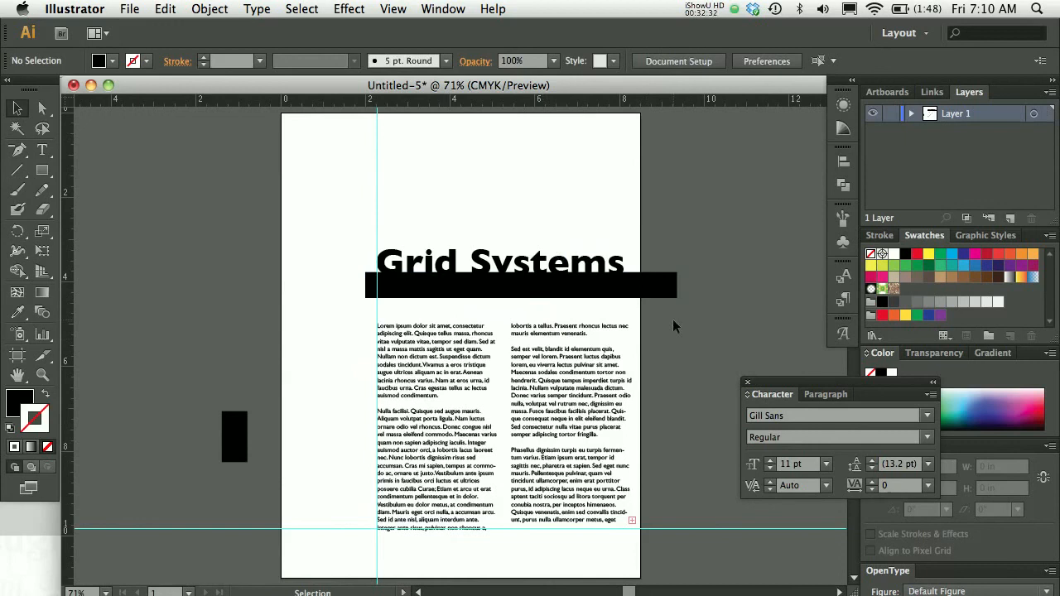
- Nudge the second column's text frame slightly toward the first column to tighten the gutter, keeping its size and vertical position
key("a")
key("super+1")
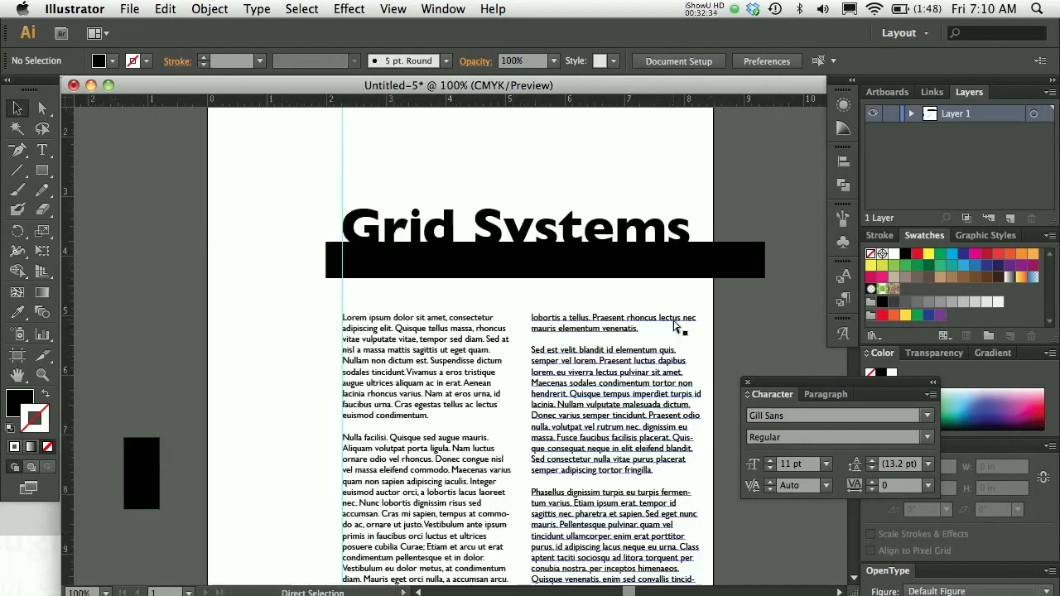
key("super+equal")
key("v")
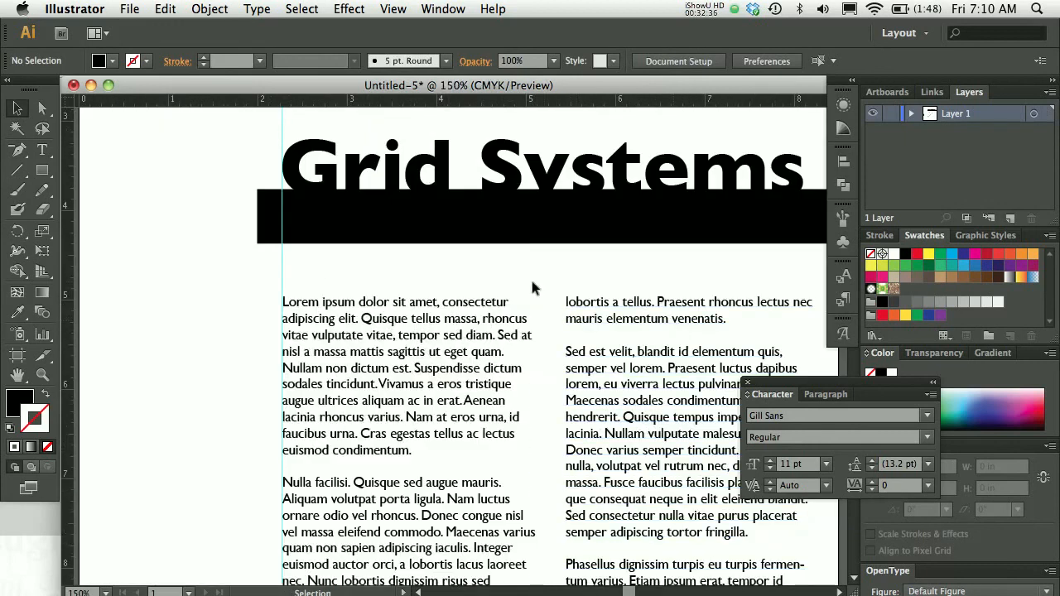
scroll(536, 365, "down", 5)
scroll(537, 364, "right", 3)
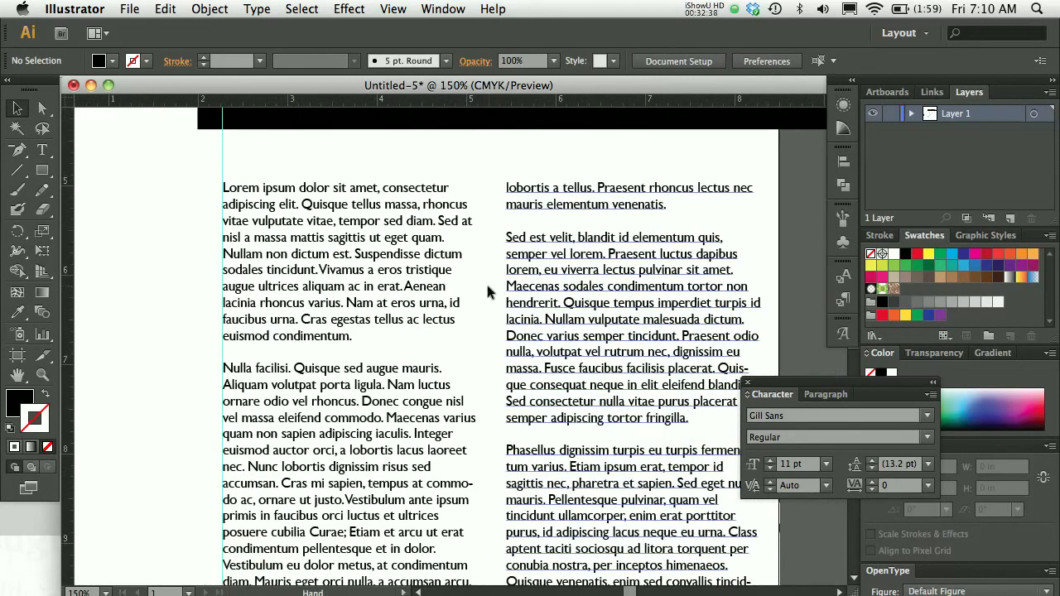
left_click(561, 327)
key("shift+Left")
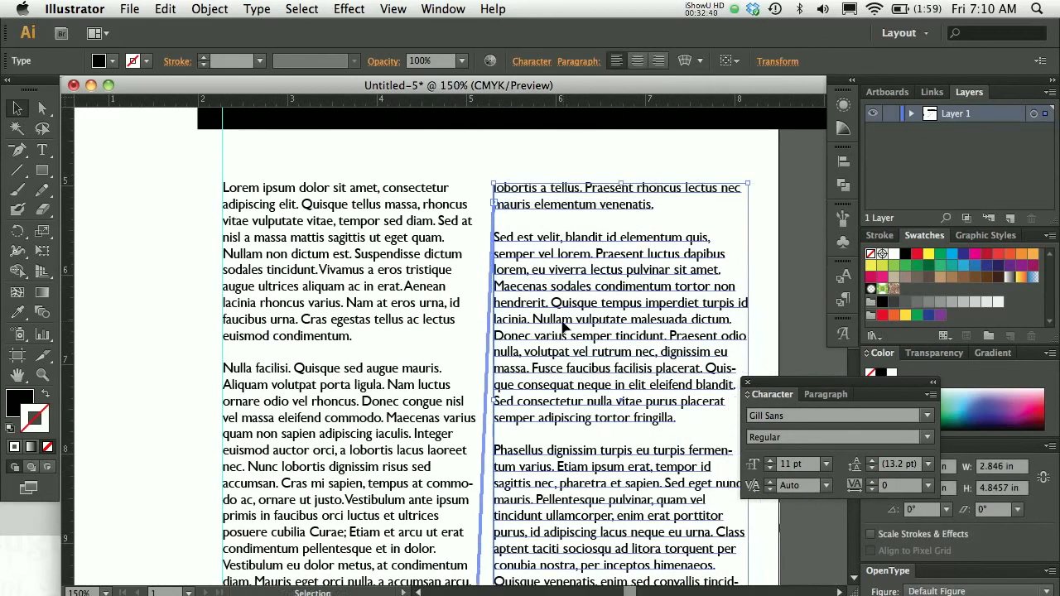
key("Right")
key("Right")
key("Right")
key("Right")
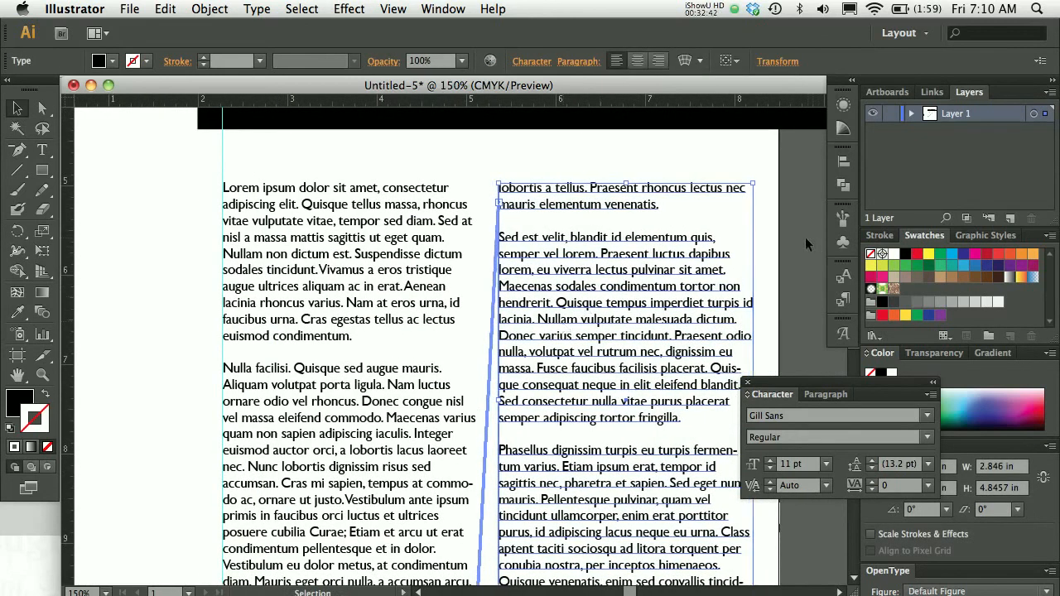
left_click(757, 241)
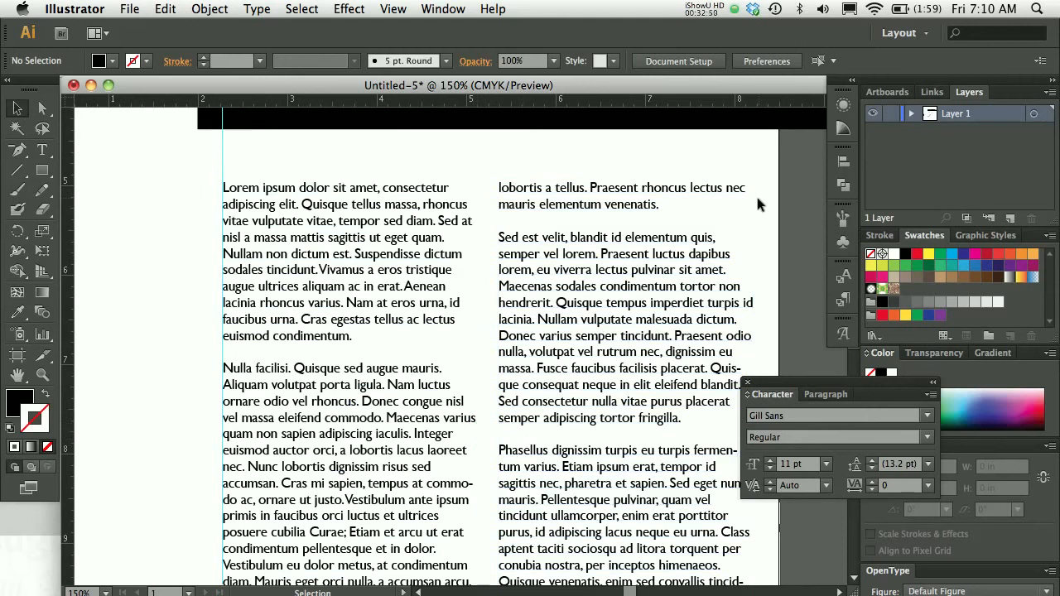
- Examine the two equal columns on the whole page and up close, checking line lengths, gutter and column beginnings and ends
key("super+0")
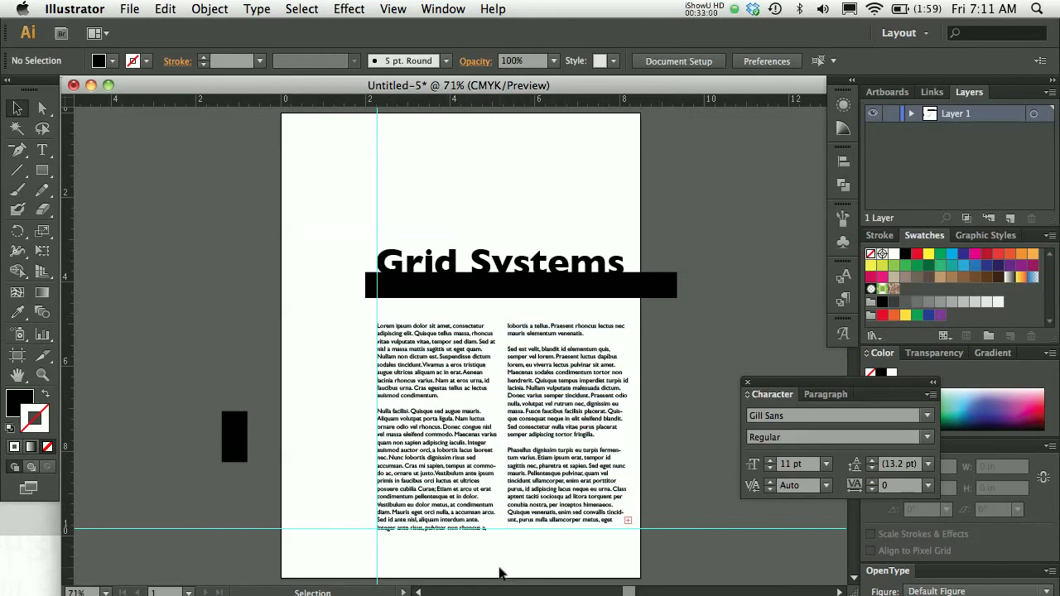
key("super+space")
left_click(504, 444)
left_click(474, 385)
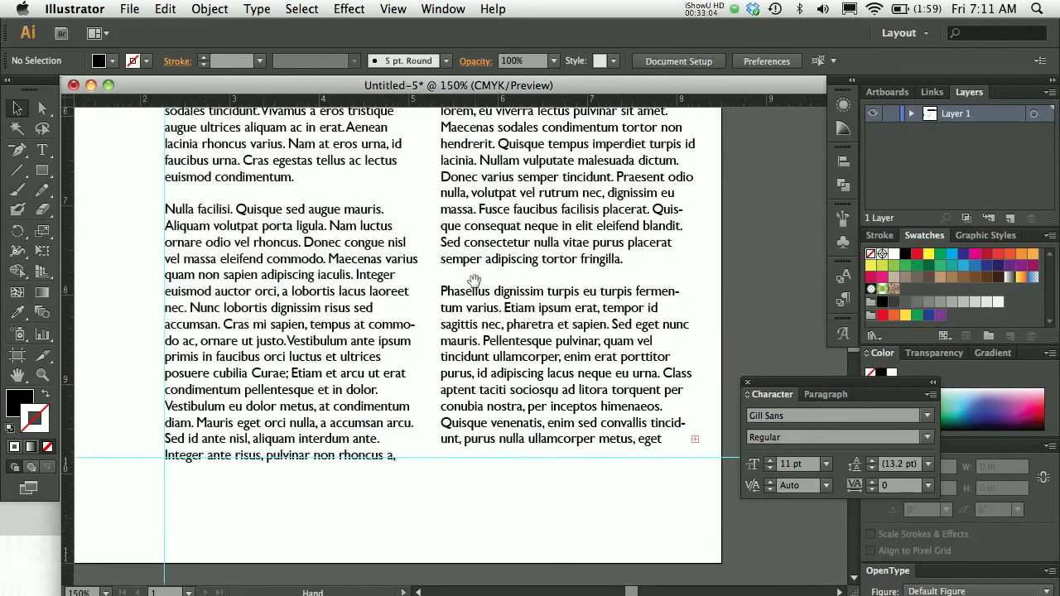
scroll(458, 333, "up", 3)
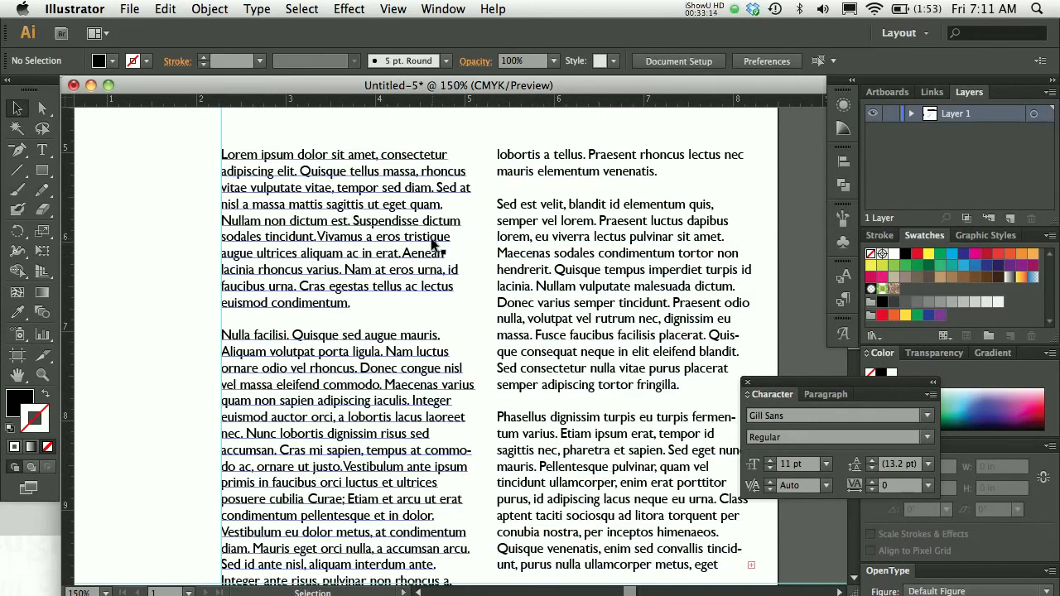
left_click_drag(425, 391, 414, 441)
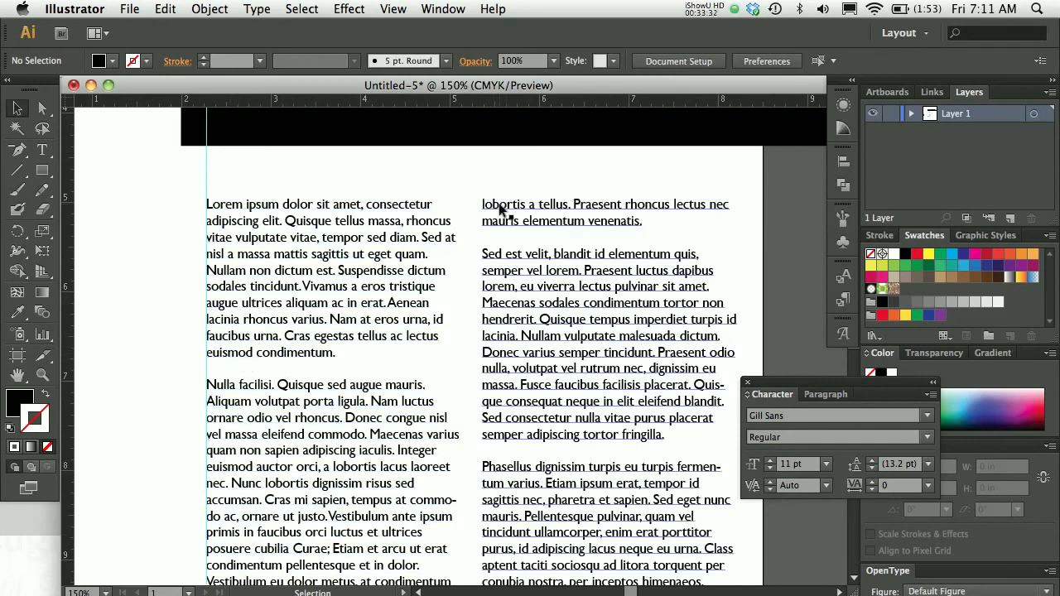
mouse_move(425, 459)
left_mouse_down()
mouse_move(426, 278)
mouse_move(441, 463)
mouse_move(432, 425)
mouse_move(426, 452)
left_mouse_up()
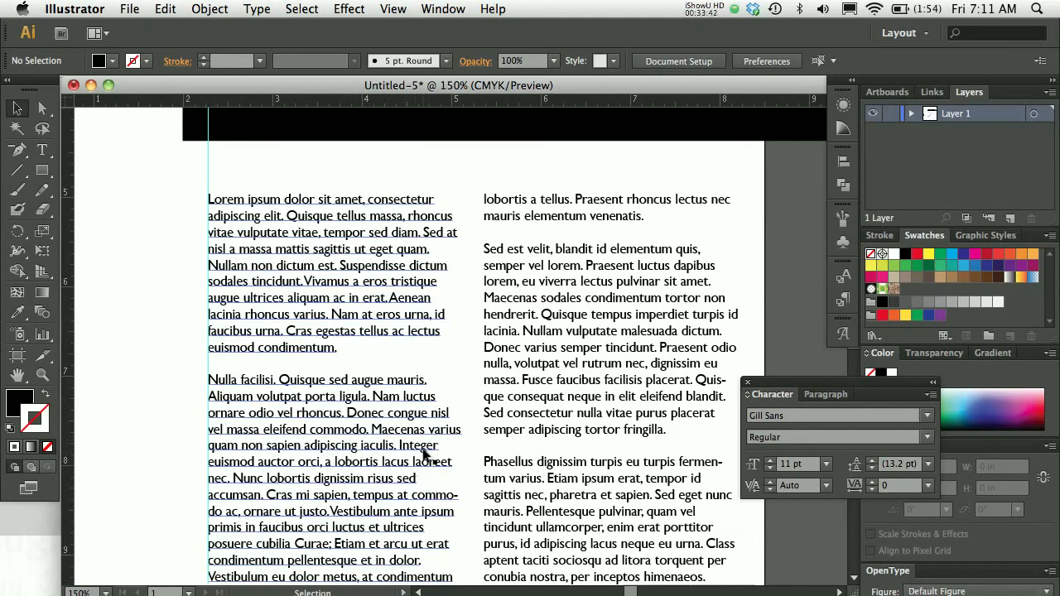
- Try joining the first two body paragraphs by removing the blank line between them, and restore the break
key("t")
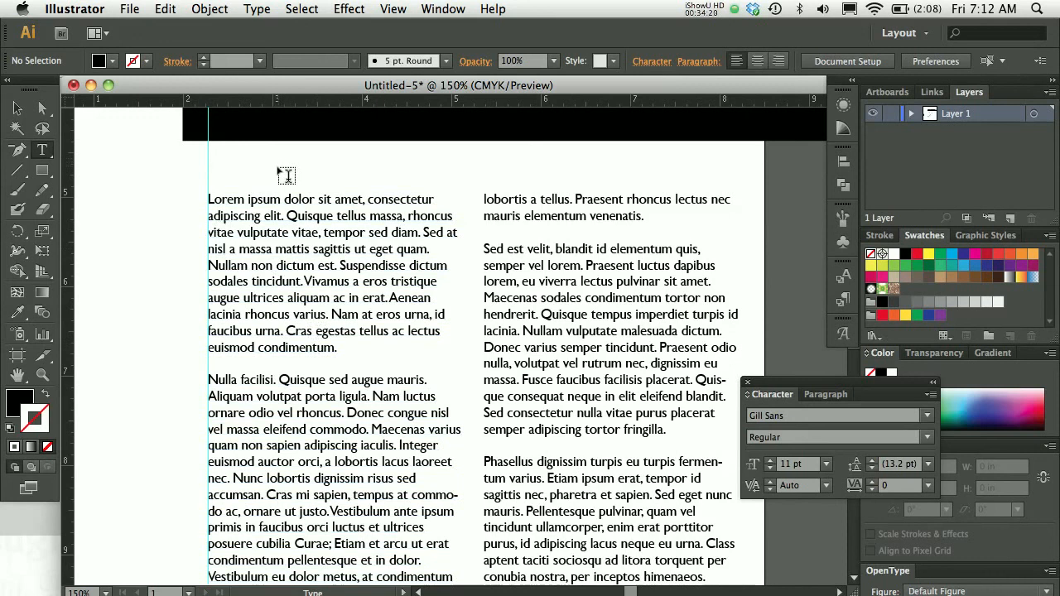
left_click(328, 342)
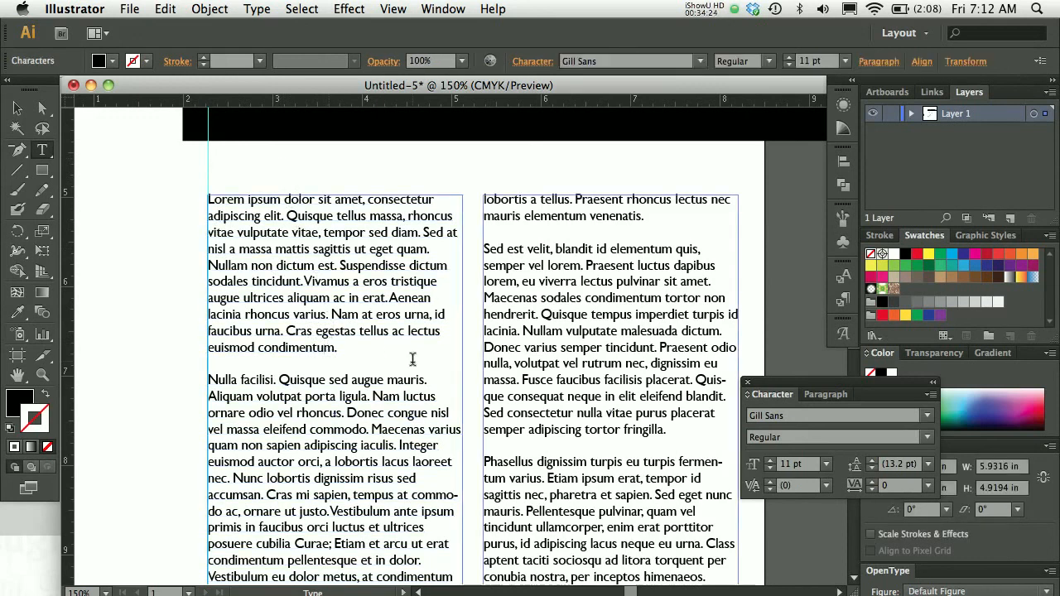
left_click(412, 359)
key("BackSpace")
key("BackSpace")
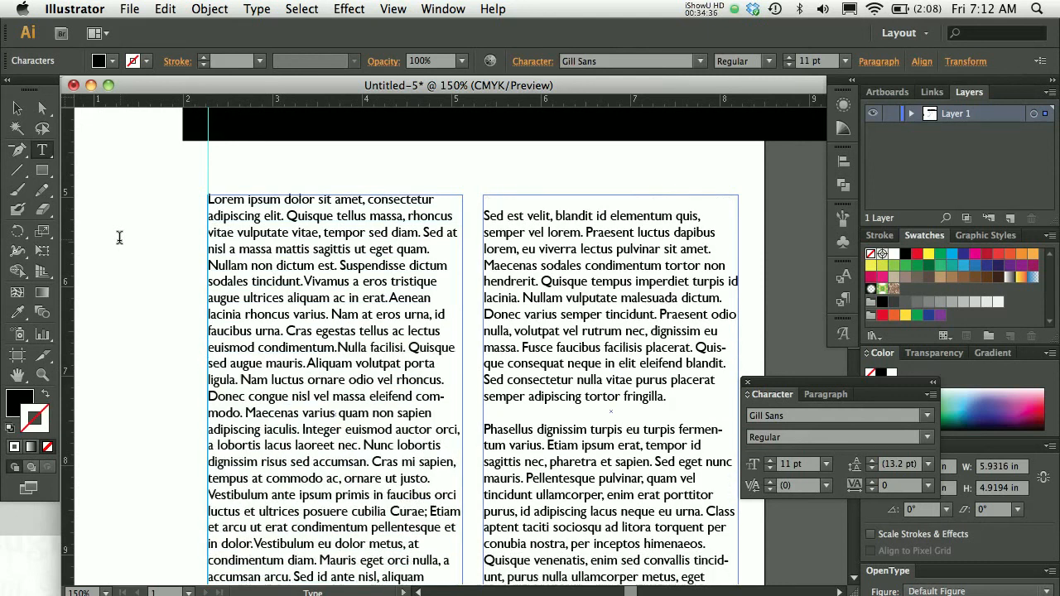
key("Return")
key("Return")
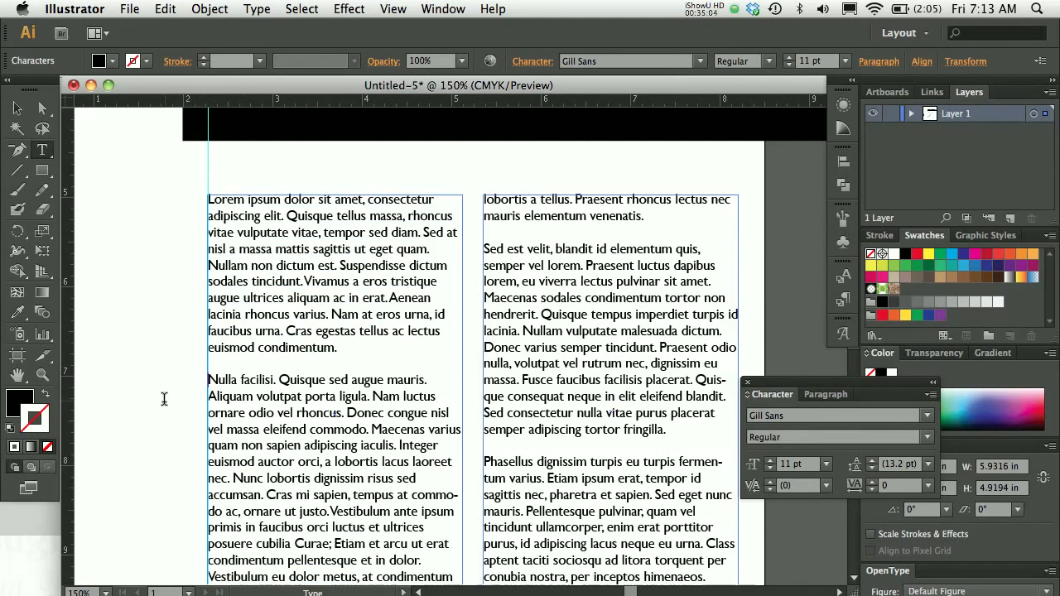
- Select the second paragraph's first line, "Nulla facilisi. Quisque sed augue mauris.", and set its leading to 11.2 pt
key("shift+End")
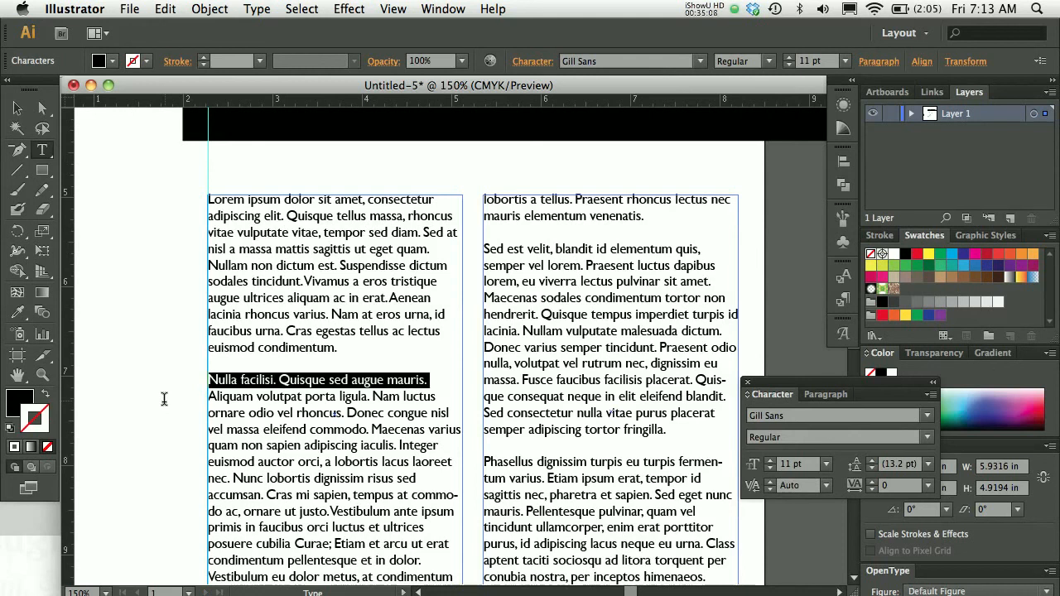
key("Left")
key("shift+End")
left_click_drag(860, 386, 587, 310)
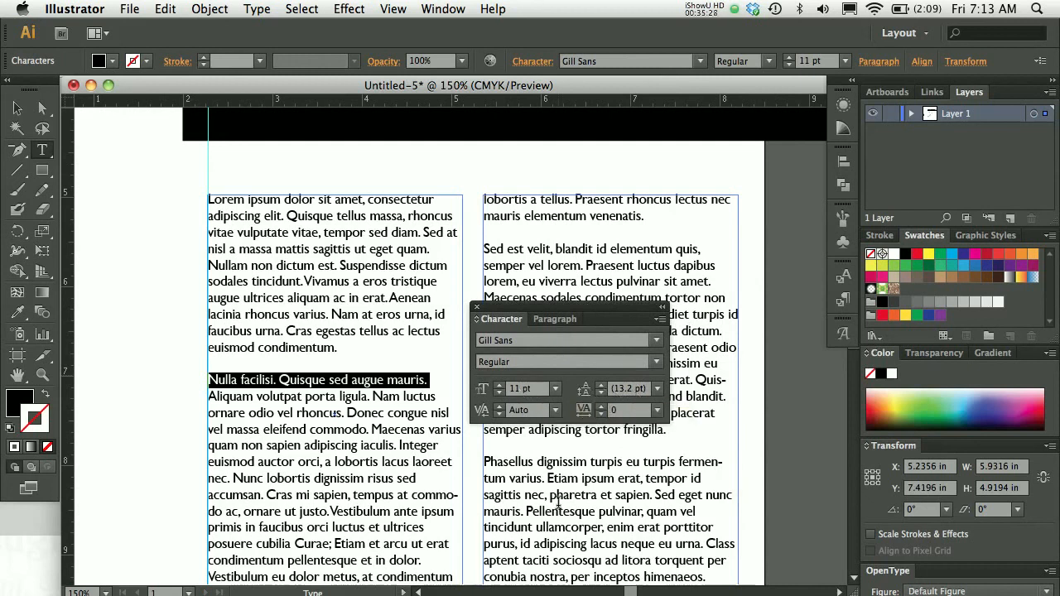
key("alt+Up")
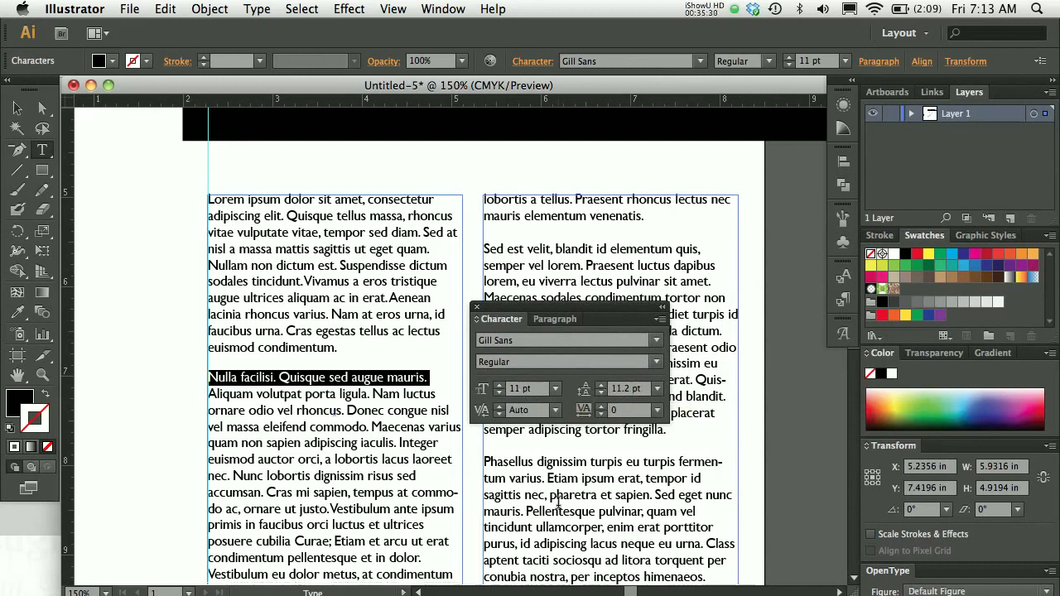
- Reduce the leading of the second paragraph's first line, "Nulla facilisi. Quisque sed augue mauris.", to 9.2 pt and deselect the text
key("alt+Up")
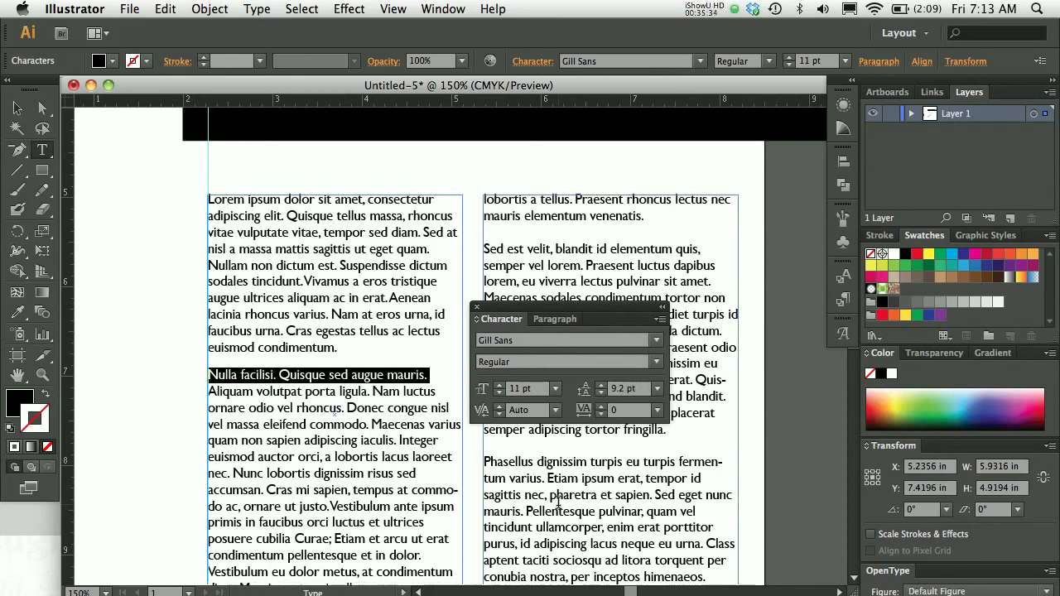
key("Right")
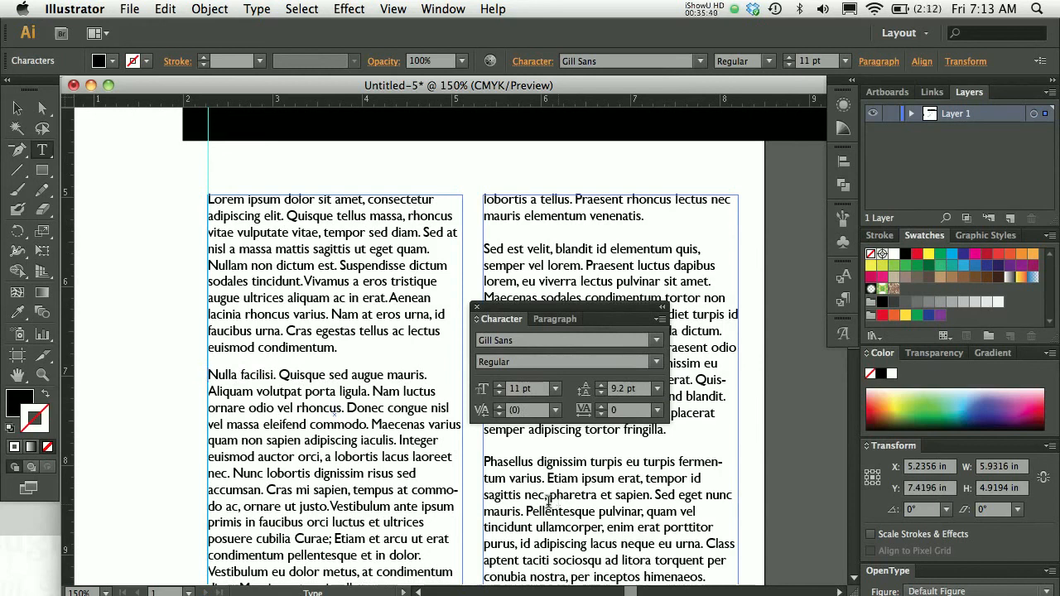
left_click(291, 366)
key("Down")
key("Down")
key("Down")
key("Down")
key("Down")
scroll(292, 365, "down", 2)
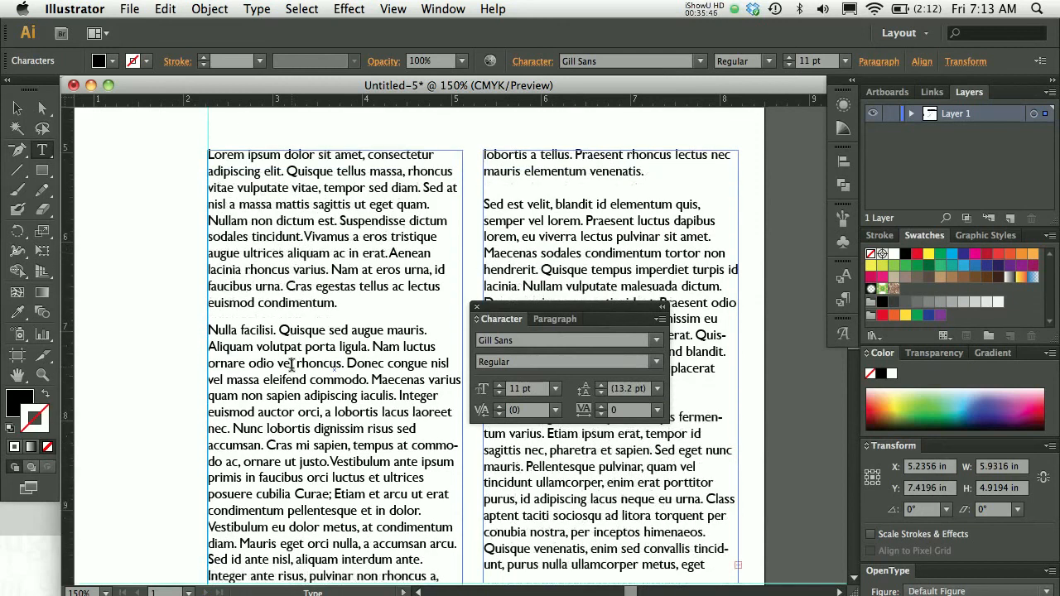
left_click(16, 107)
left_click(141, 240)
mouse_move(347, 450)
left_mouse_down()
mouse_move(350, 293)
mouse_move(343, 465)
mouse_move(341, 454)
left_mouse_up()
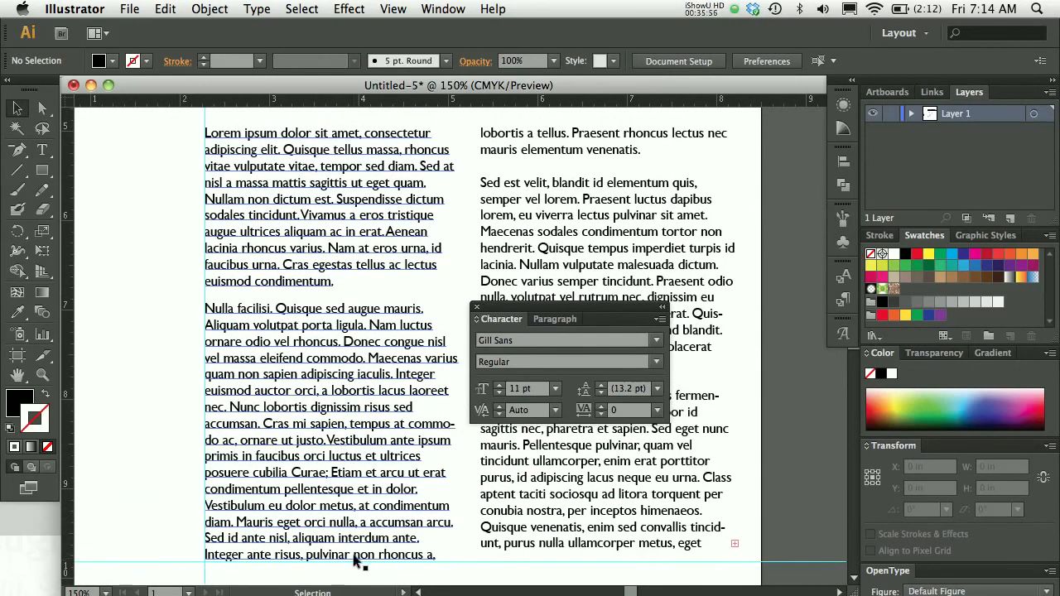
- Set the leading of the second column's line "Sed est velit, blandit id elementum quis," to 9.2 pt
left_click_drag(431, 293, 263, 287)
key("t")
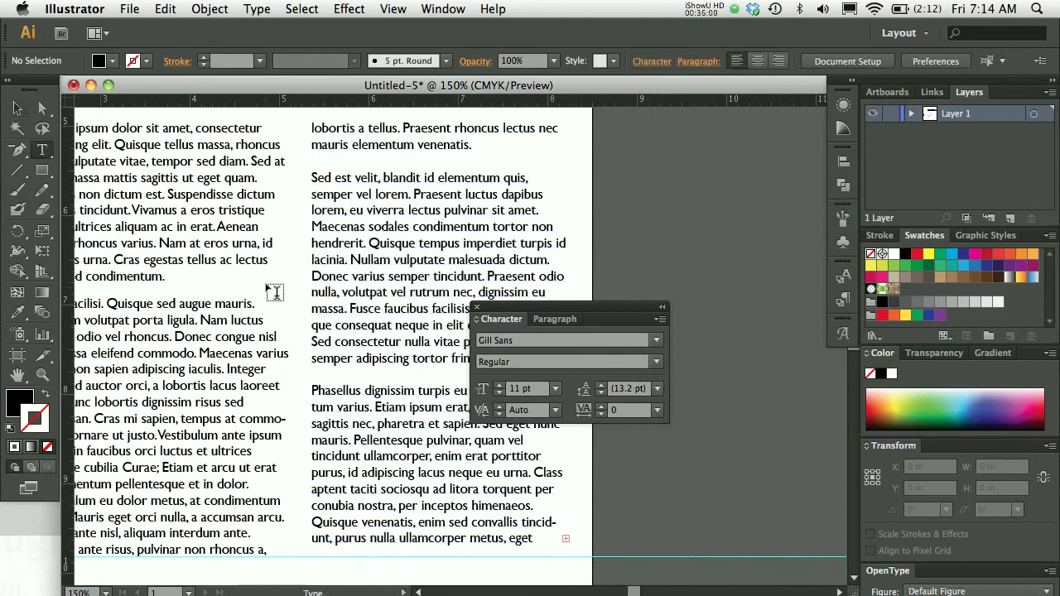
left_click(319, 177)
triple_click(319, 177)
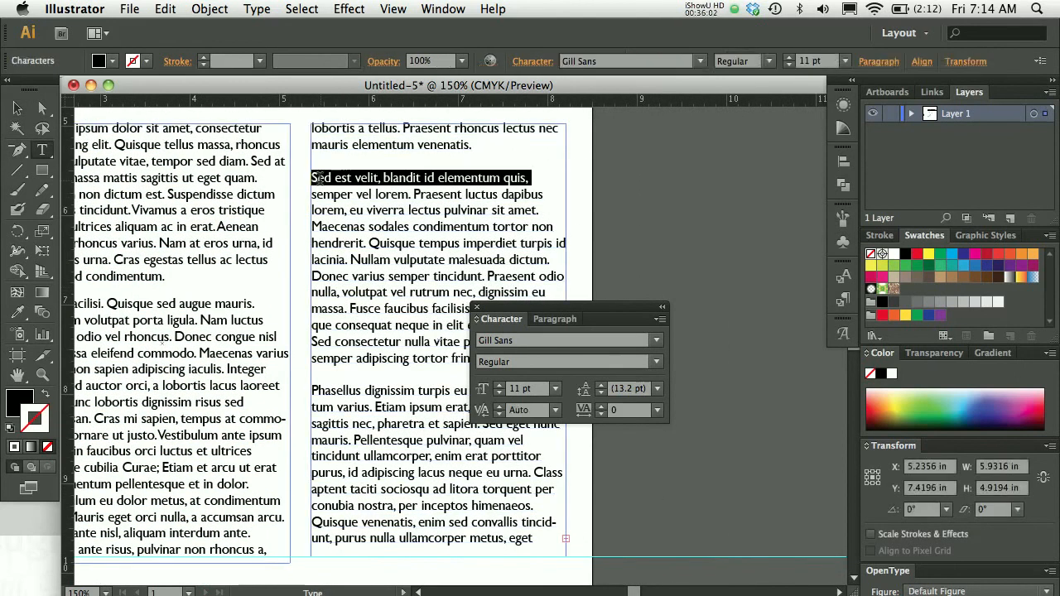
key("alt+Up")
key("alt+Up")
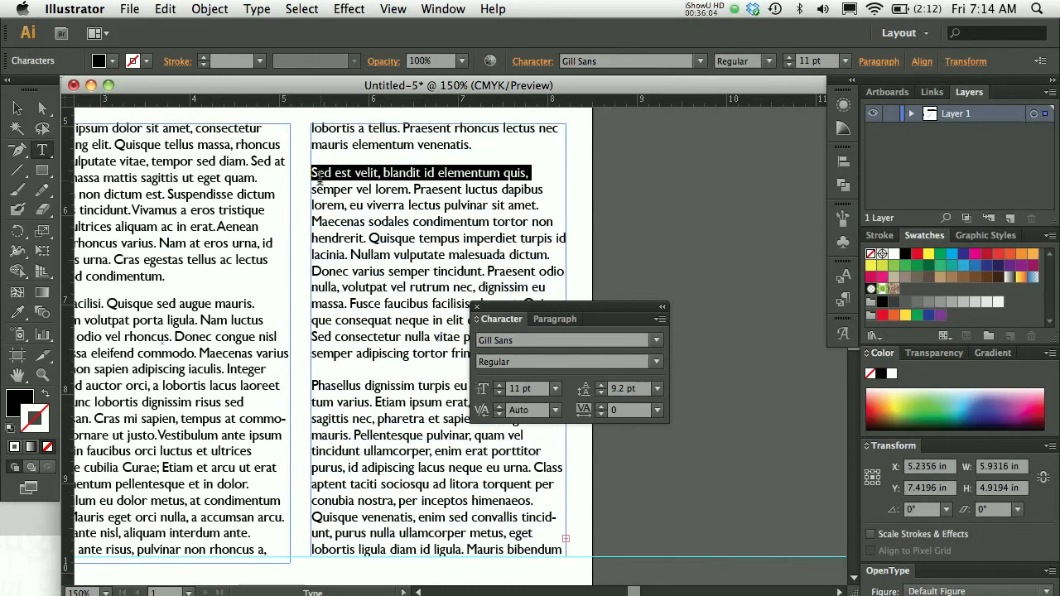
left_click(178, 300)
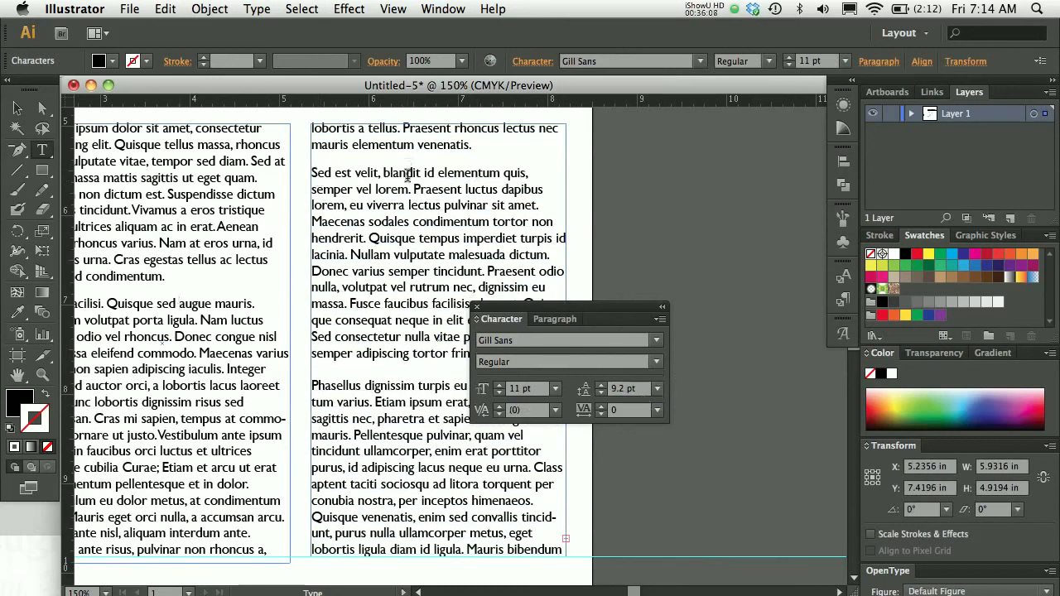
- Set the leading of the first line of the "Phasellus dignissim" paragraph to 9.2 pt and deselect the text frames
left_click(321, 393)
triple_click(322, 392)
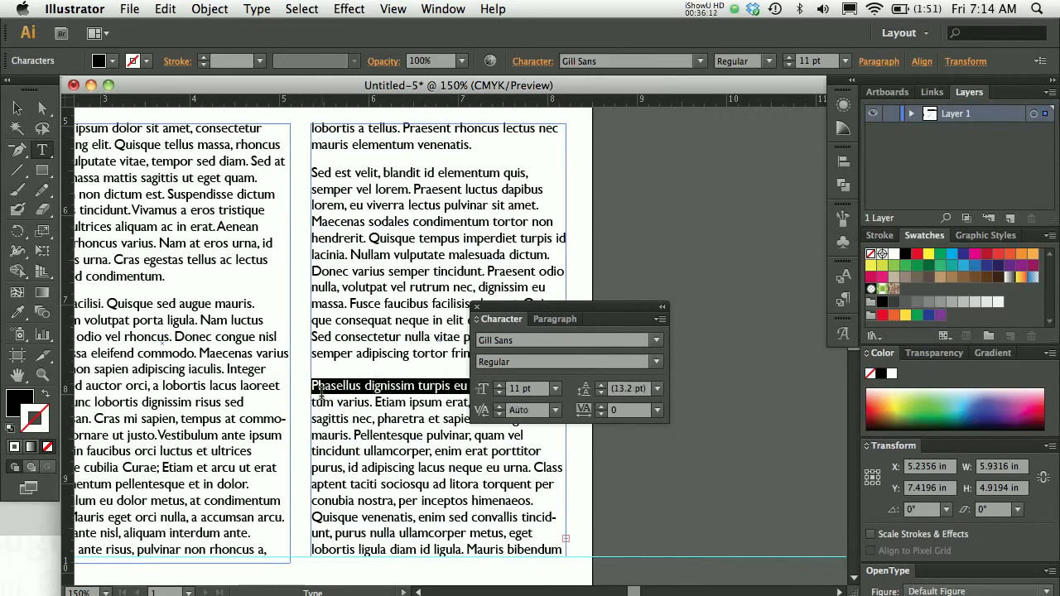
key("alt+Up")
key("alt+Up")
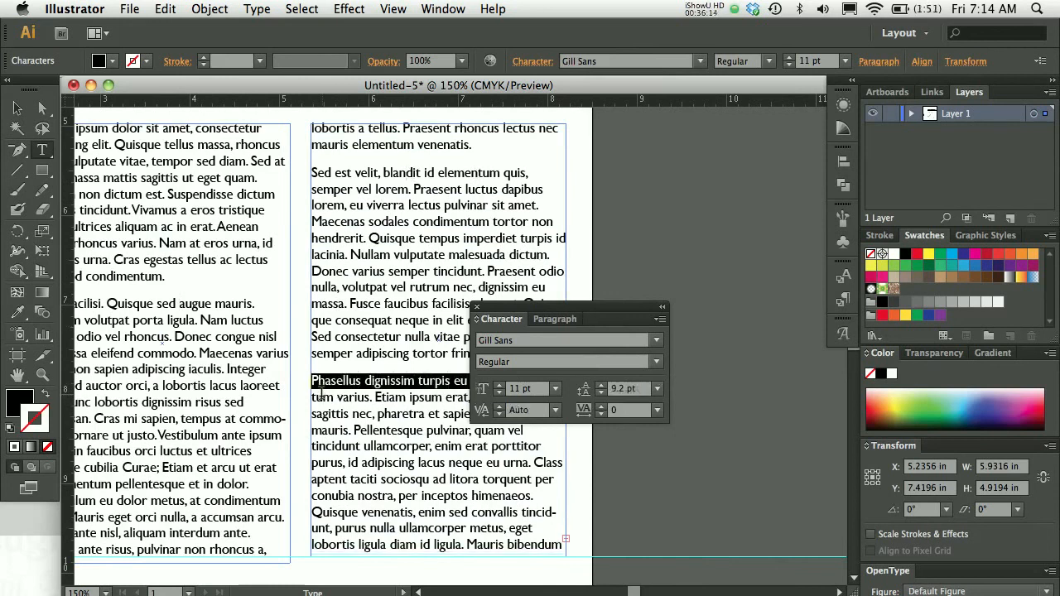
key("Escape")
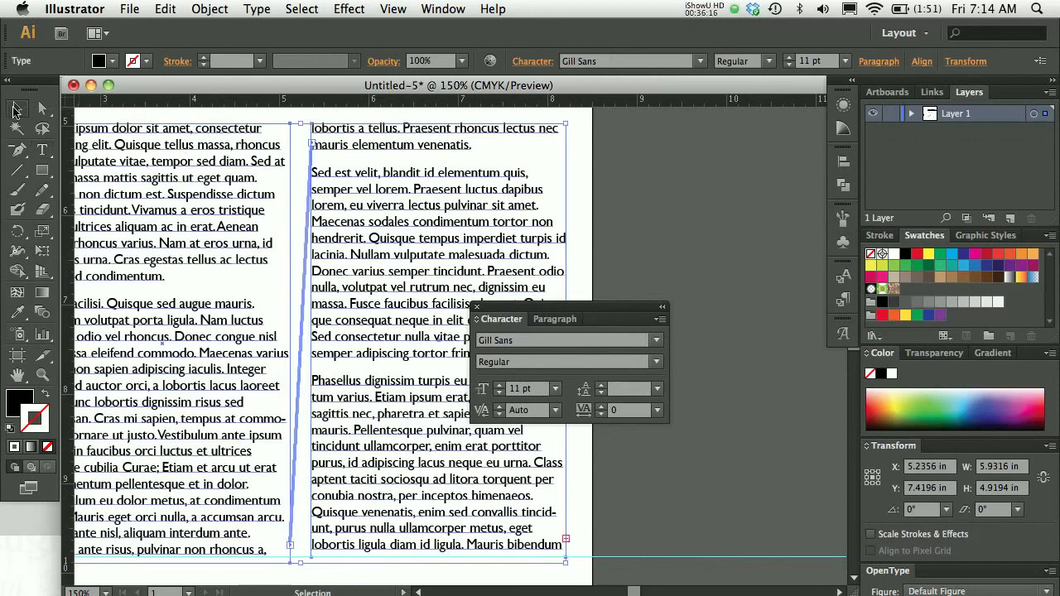
left_click(664, 214)
left_click_drag(457, 221, 551, 231)
key("super+0")
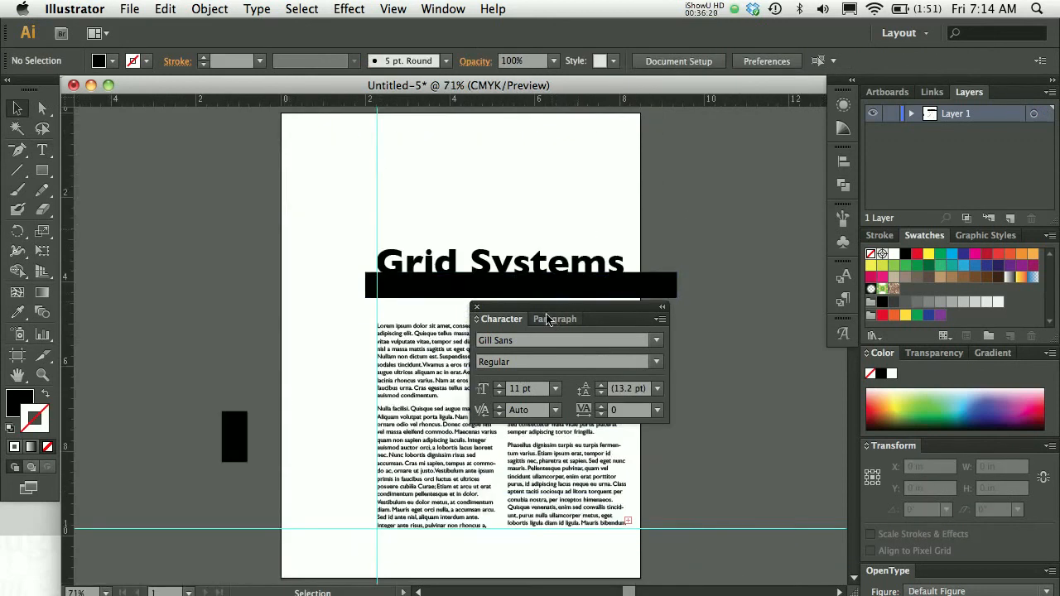
- Convert the opening words "Lorem ipsum" of the first column to small caps
left_click_drag(549, 311, 749, 307)
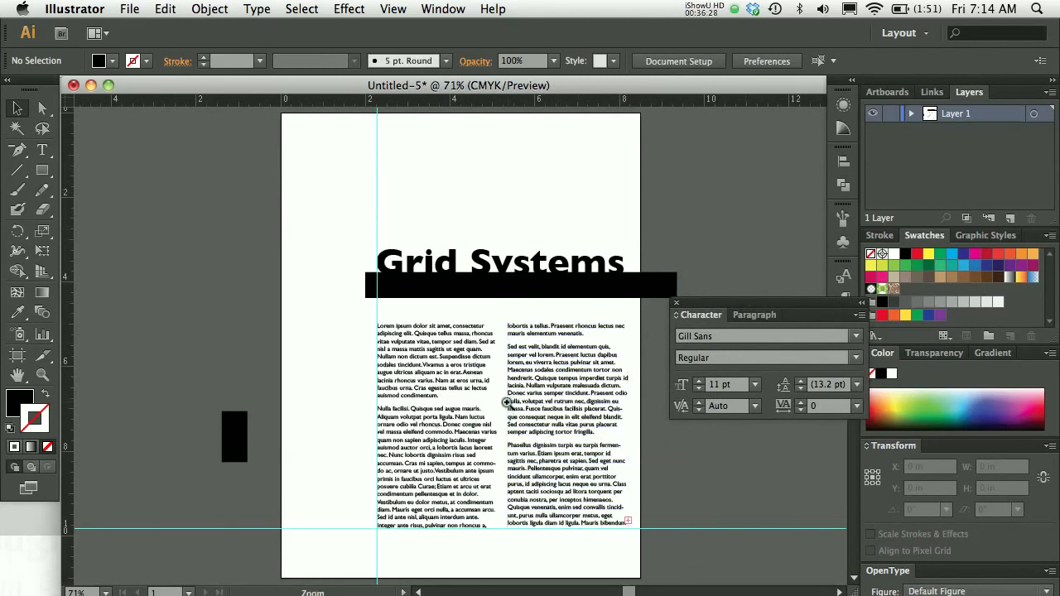
left_click(506, 402, "super")
left_click(507, 402, "super")
left_click_drag(433, 282, 522, 360)
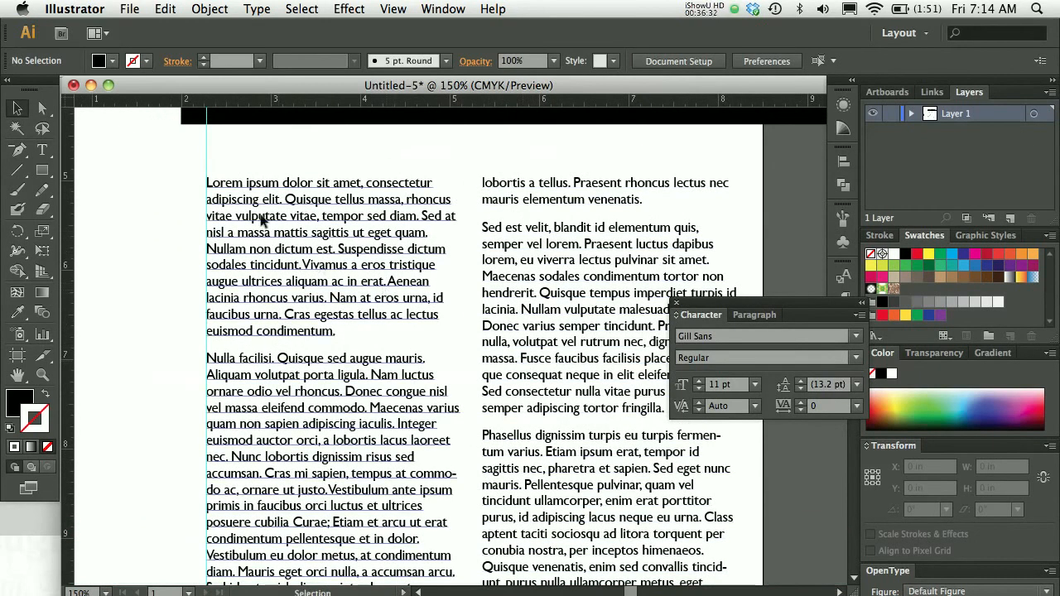
left_click(43, 149)
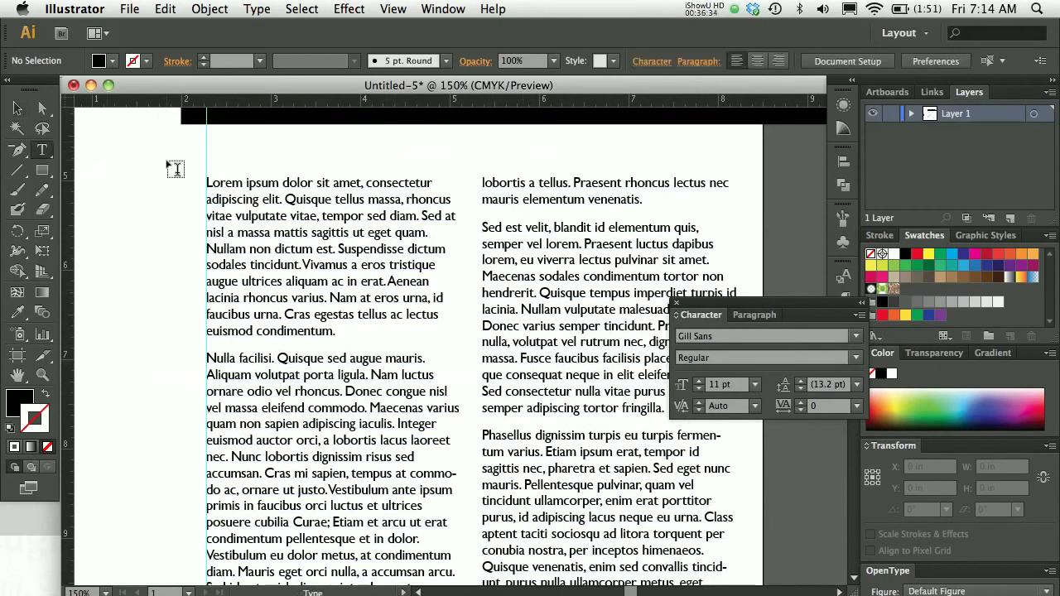
left_click(233, 186)
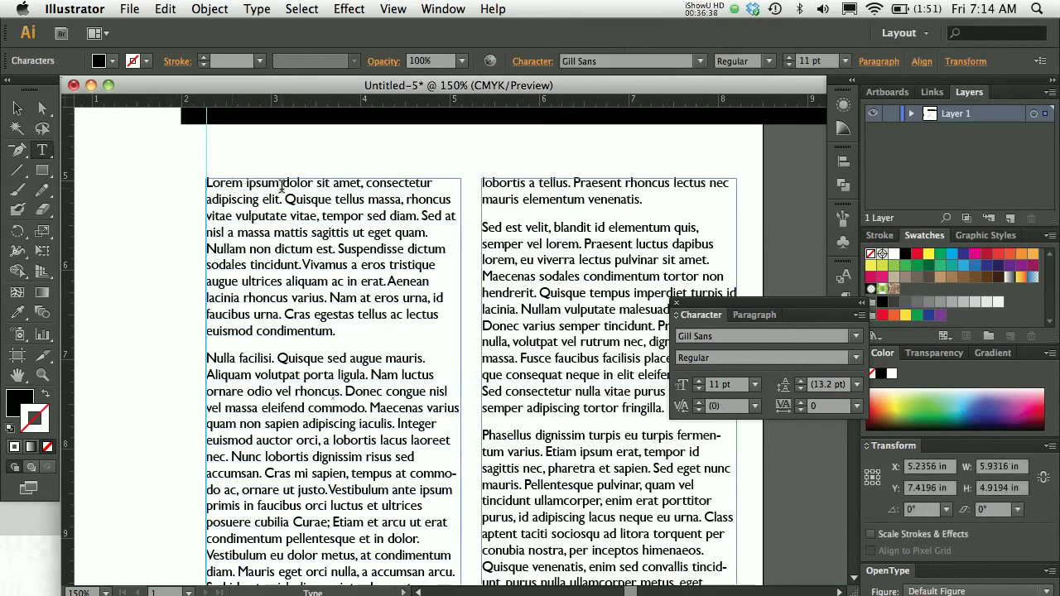
left_click_drag(281, 184, 201, 189)
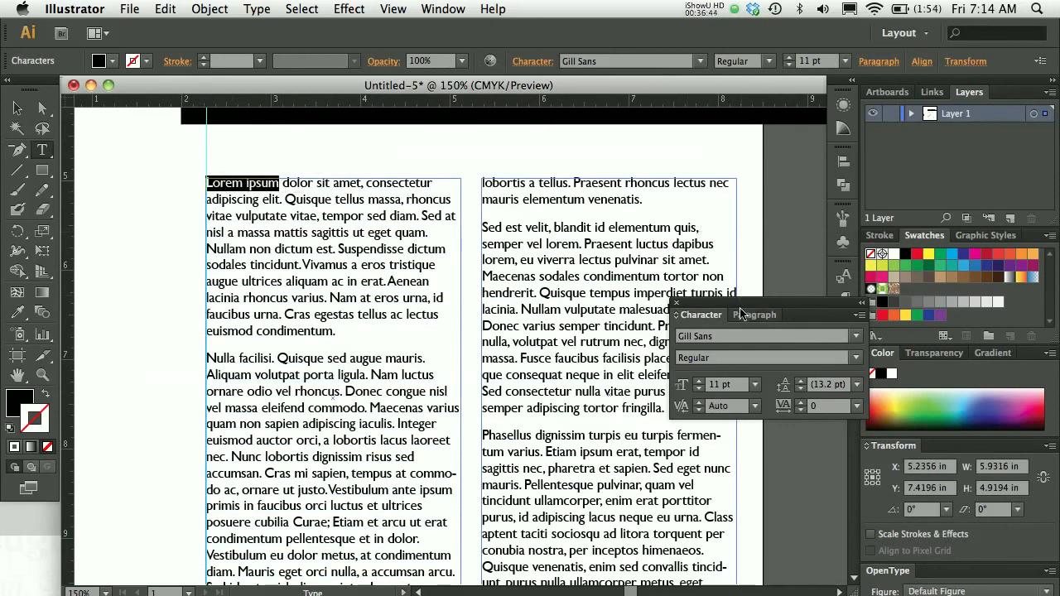
left_click_drag(742, 313, 543, 265)
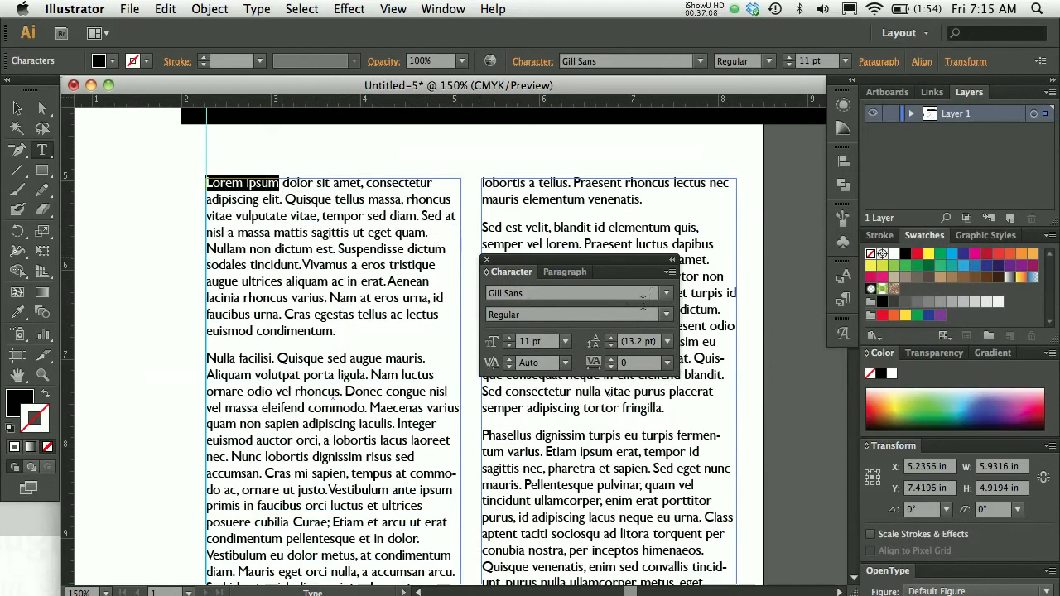
left_click(247, 200)
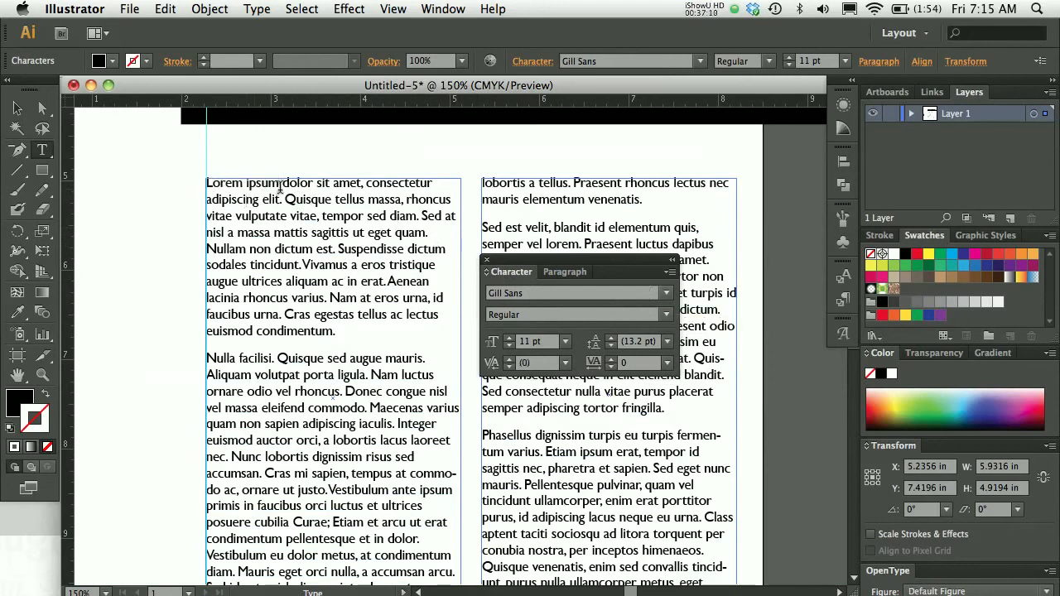
left_click_drag(280, 184, 206, 184)
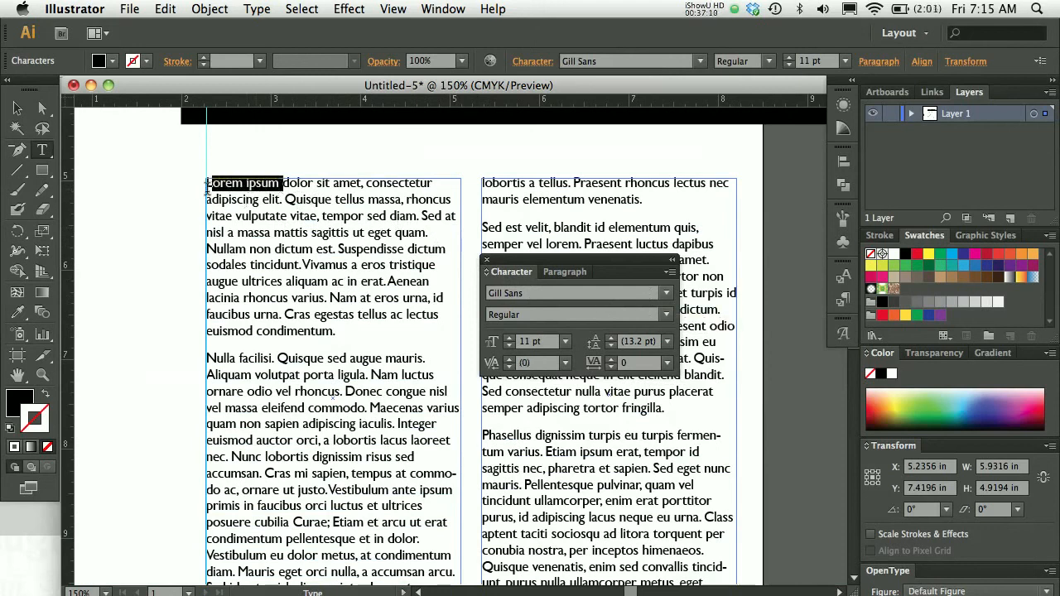
left_click(669, 275)
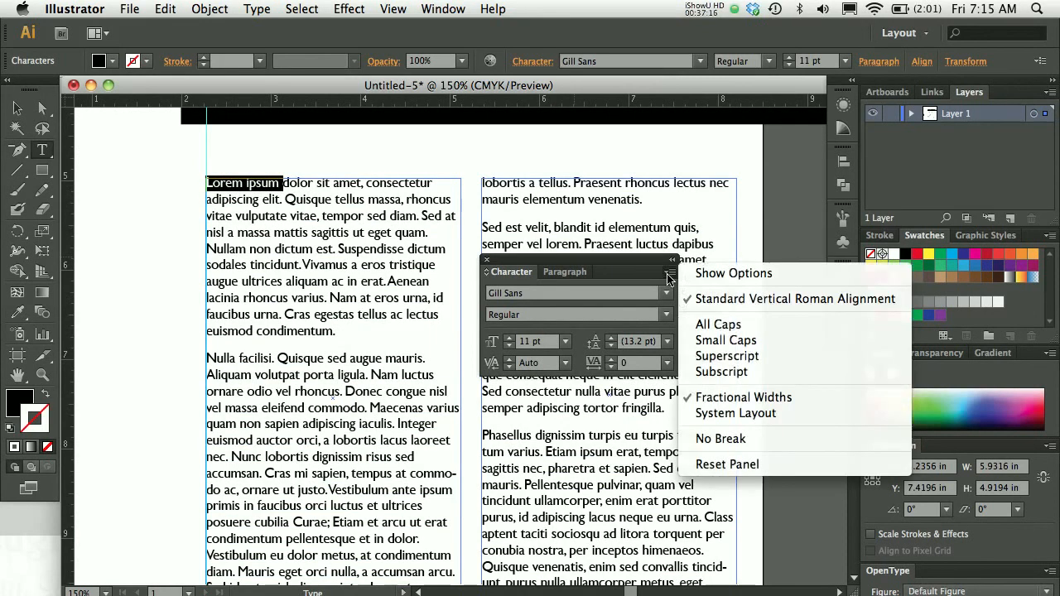
left_click(718, 341)
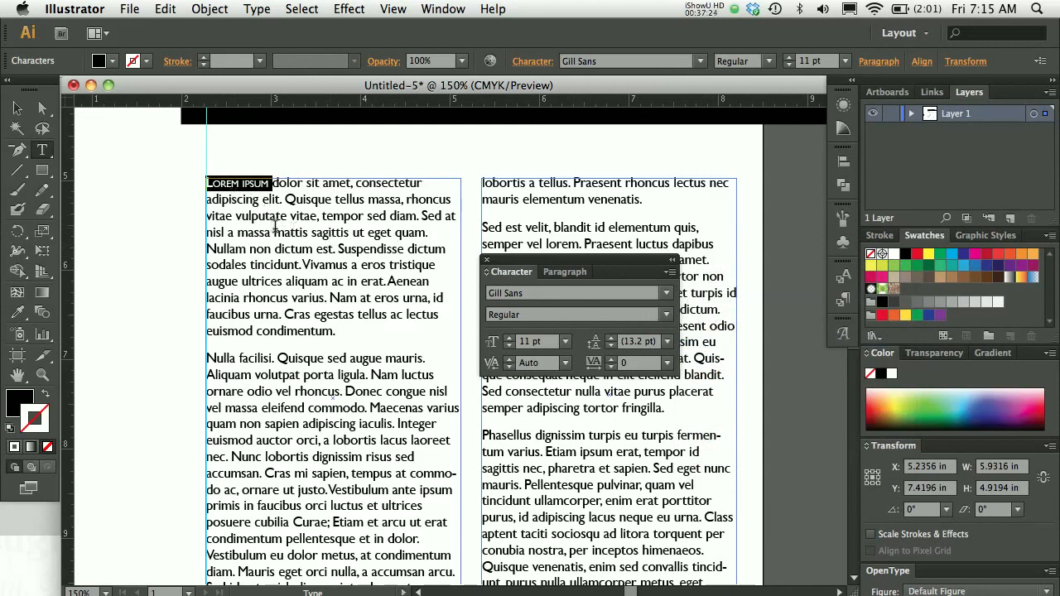
- Set the tracking of the small-caps "Lorem ipsum" to 60 and deselect the text
key("alt+Right")
key("alt+Right")
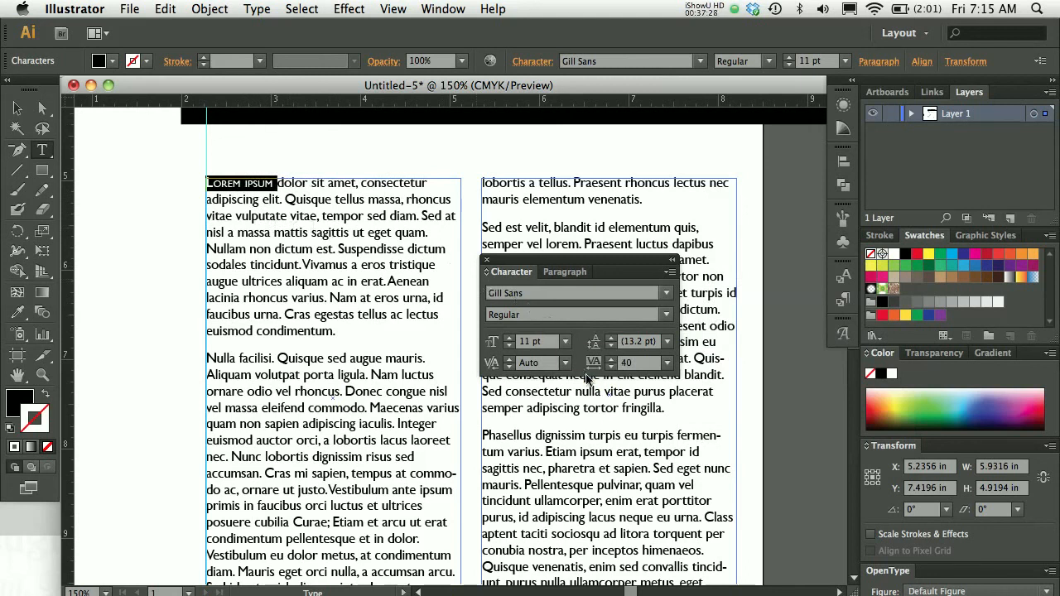
key("alt+Right")
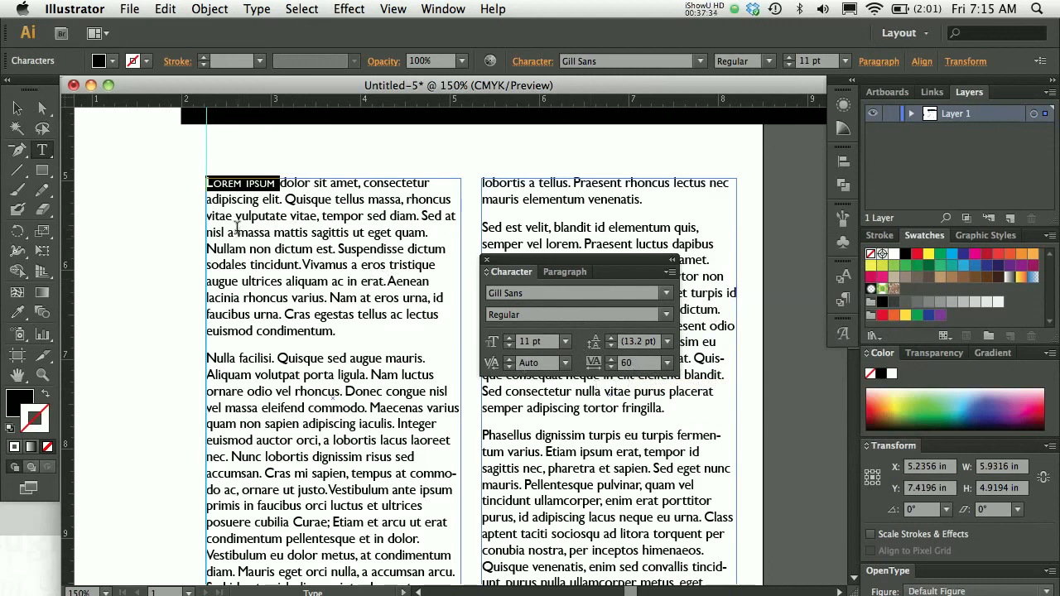
left_click(14, 116)
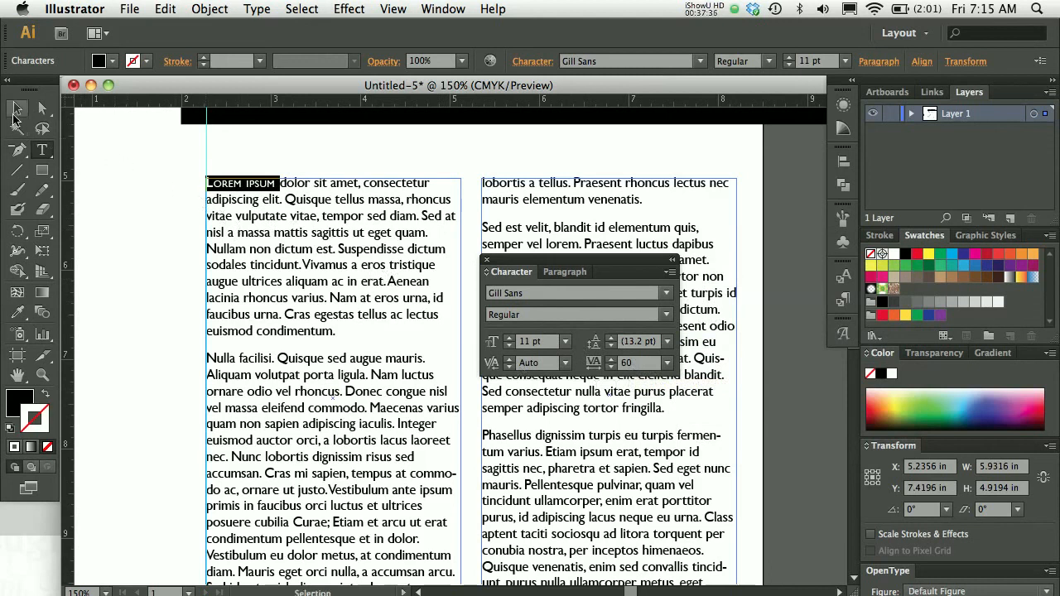
left_click(100, 186)
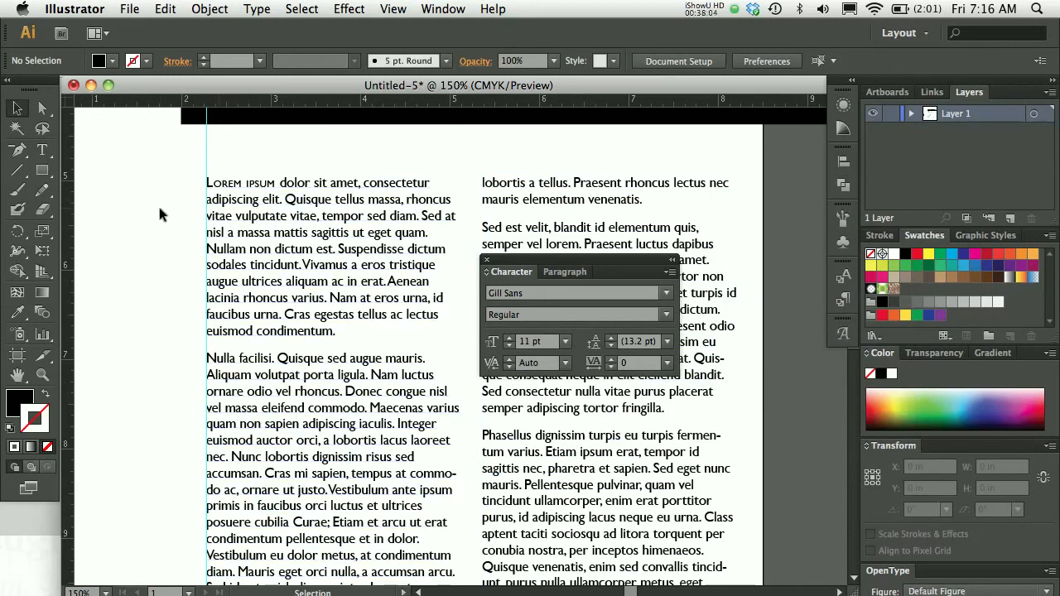
- Examine the small-caps opening, the space between the black bar and the columns, and the column ends against the lower guide
key("super+0")
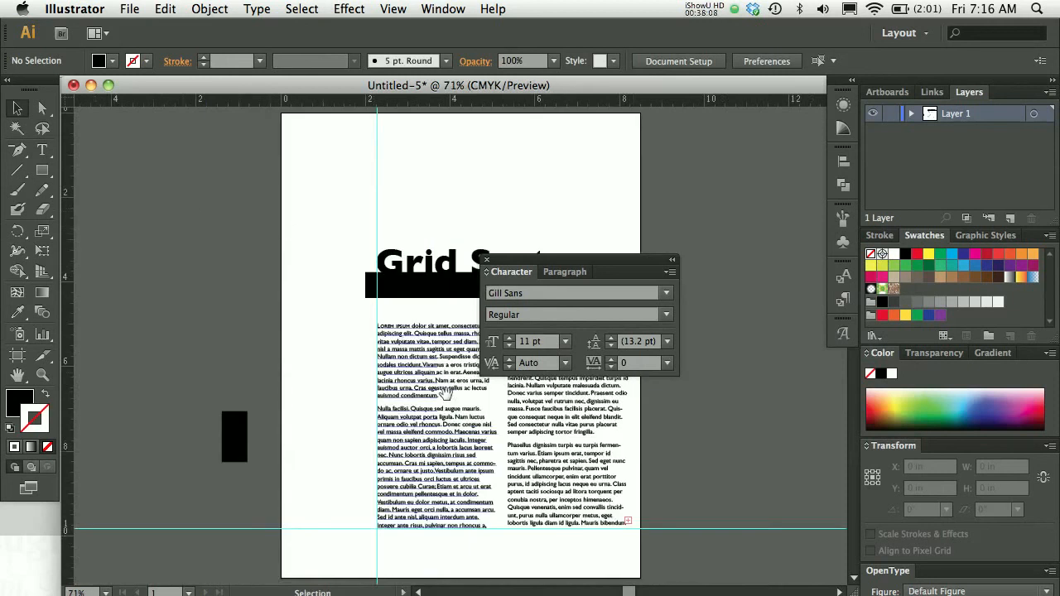
left_click_drag(451, 400, 306, 353)
left_click(242, 295, "super")
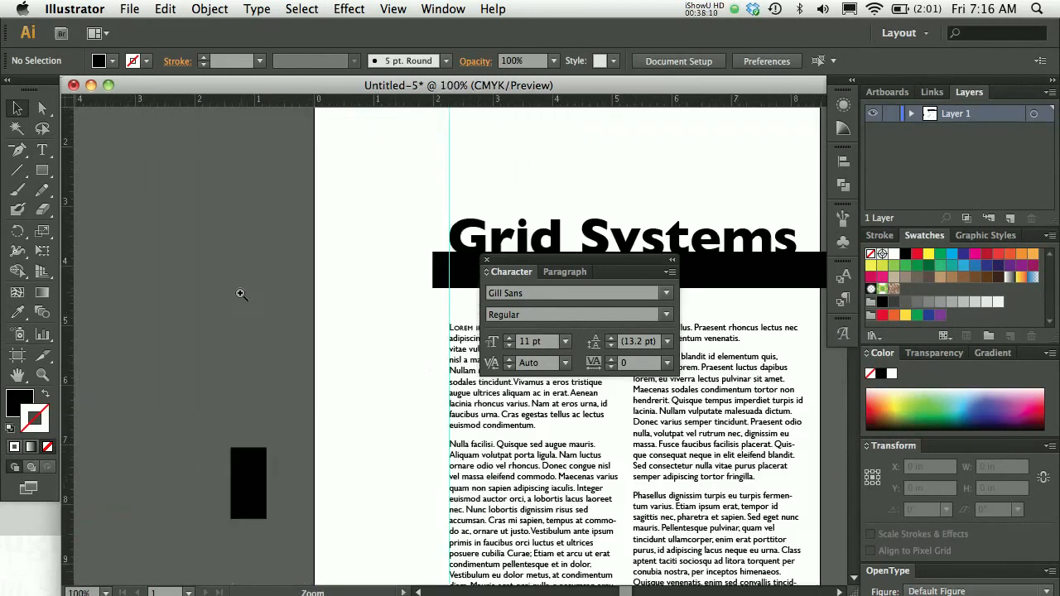
left_click(446, 388, "super")
left_click_drag(461, 385, 207, 362)
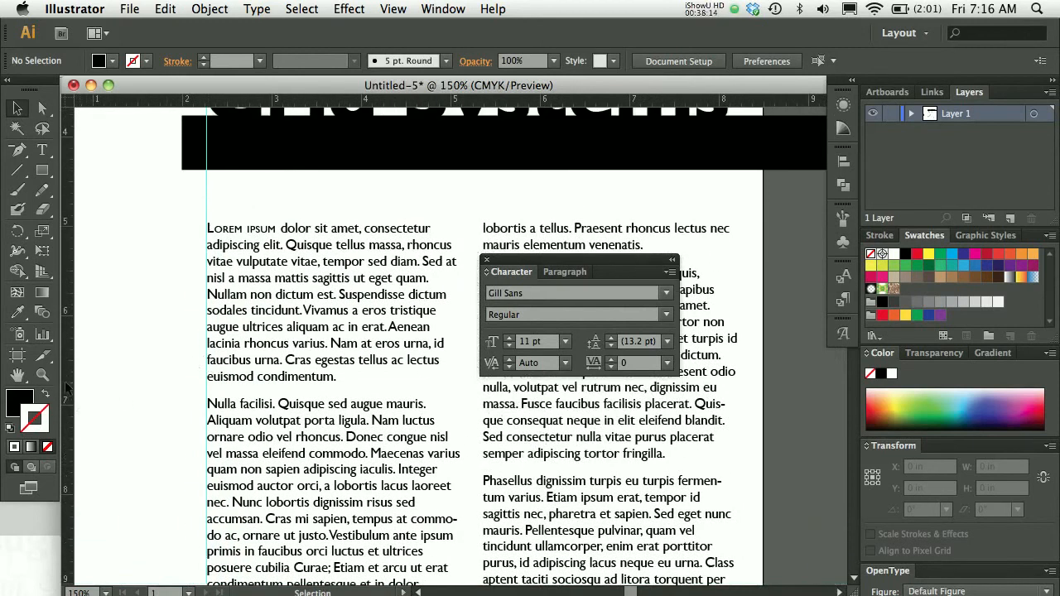
left_click(41, 170)
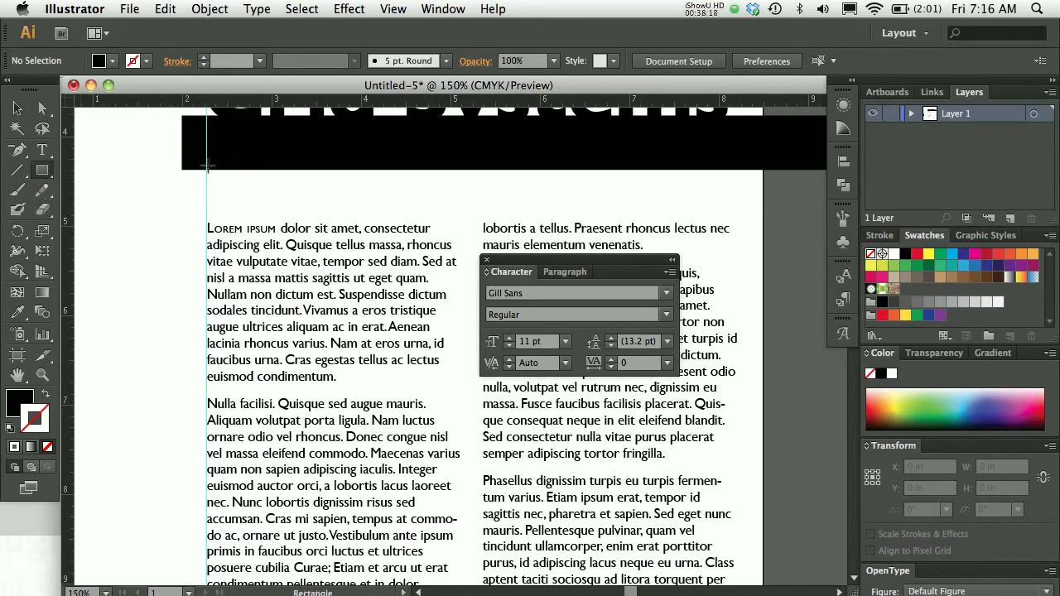
scroll(237, 154, "up", 3)
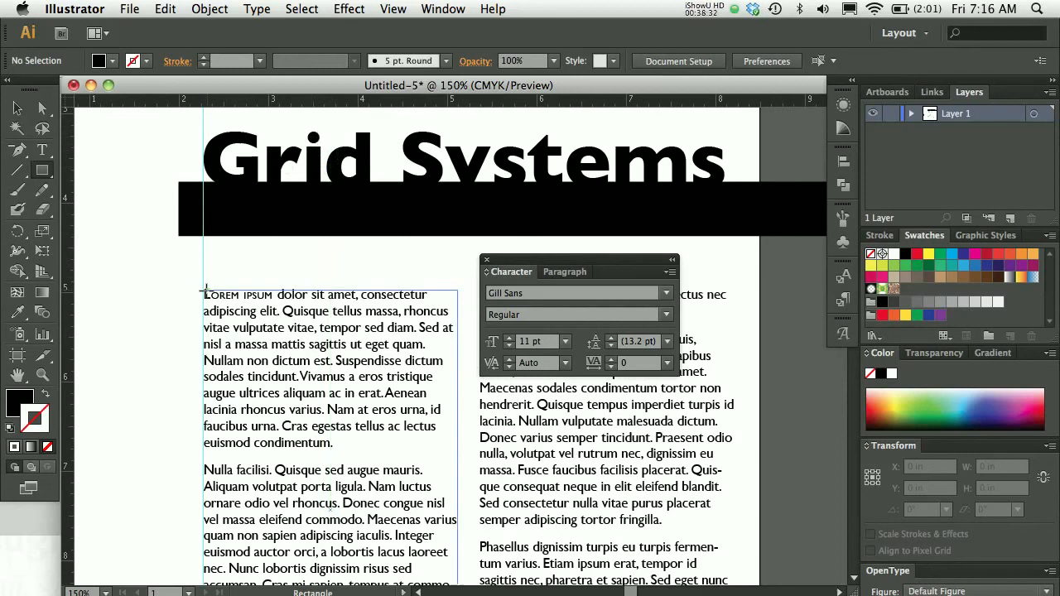
key("space")
left_click_drag(383, 491, 352, 445)
left_click(17, 108)
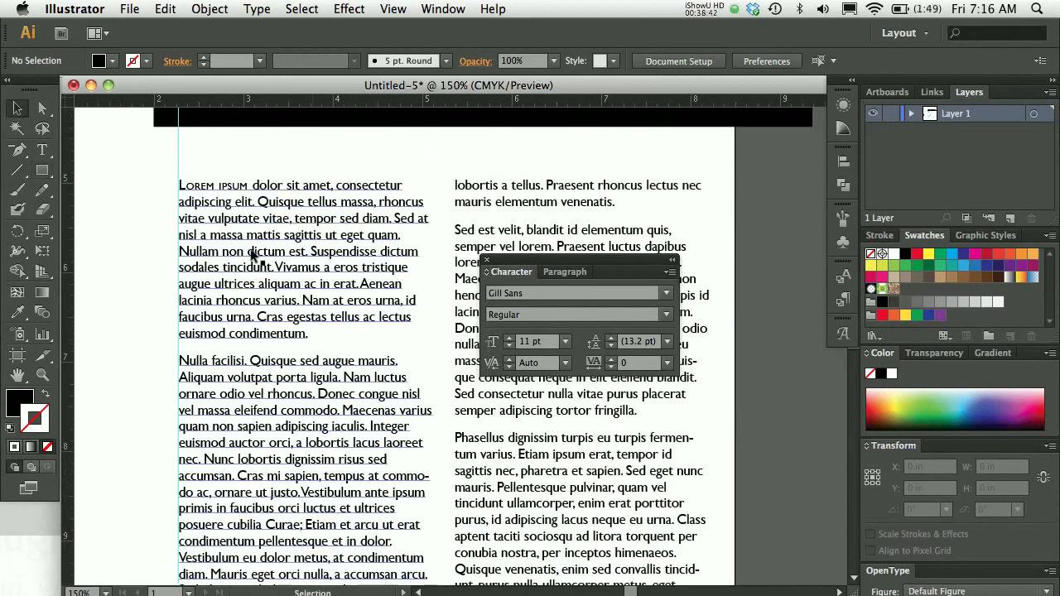
left_click(209, 227)
left_click(496, 216, "shift")
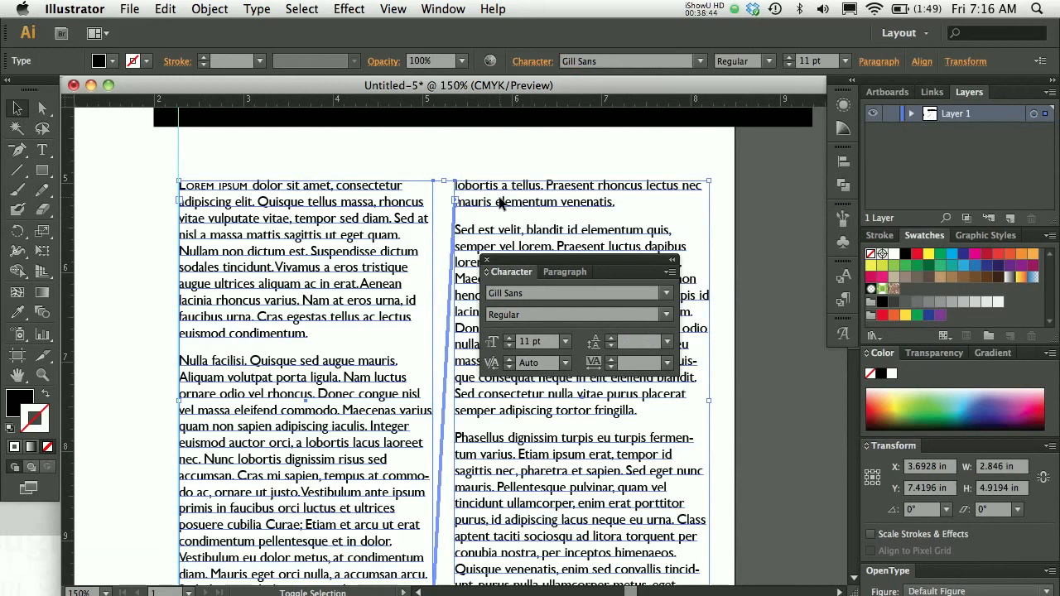
left_click_drag(389, 367, 386, 250)
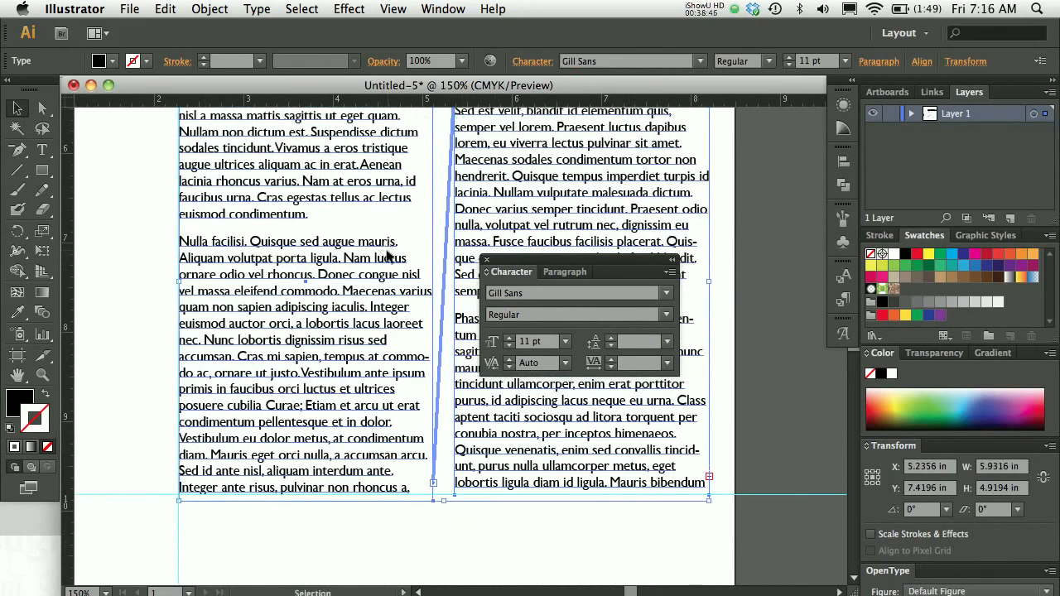
left_click(136, 258)
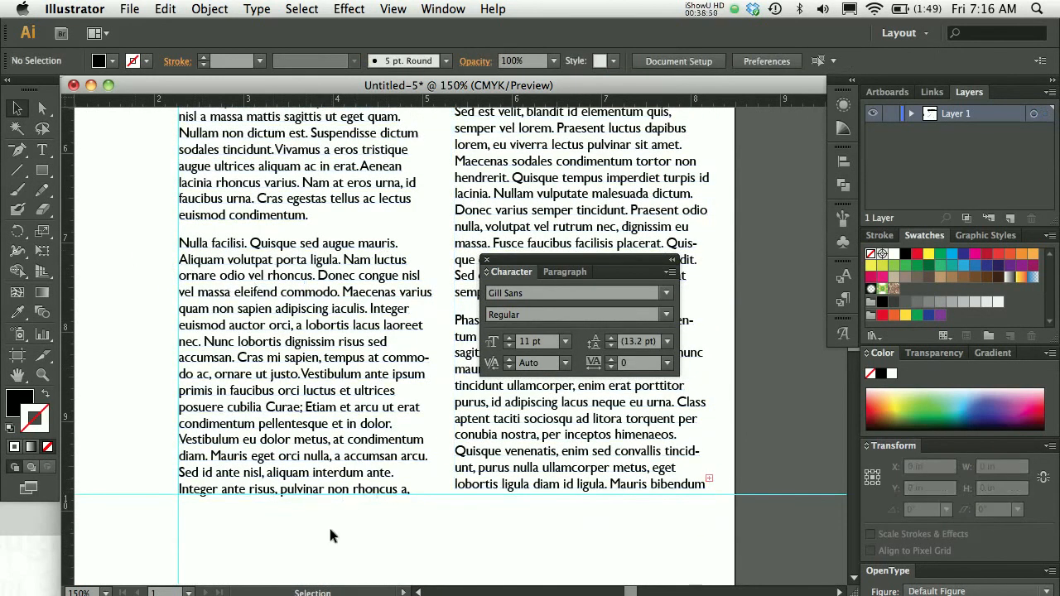
- Nudge the second text column down so its last line aligns with the first column's last line, and deselect it
left_click_drag(469, 370, 359, 511)
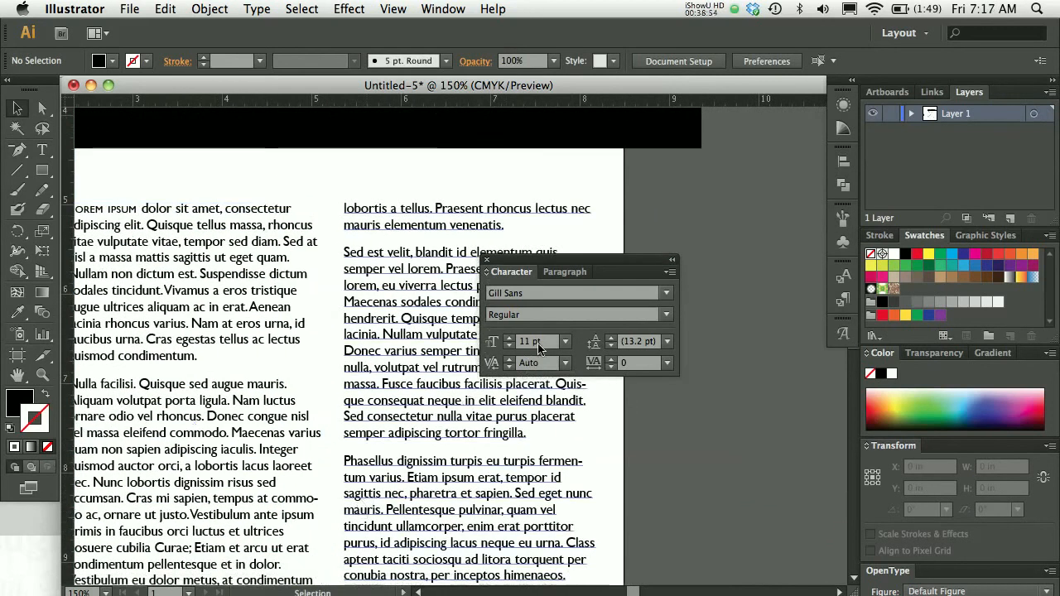
left_click_drag(559, 264, 740, 256)
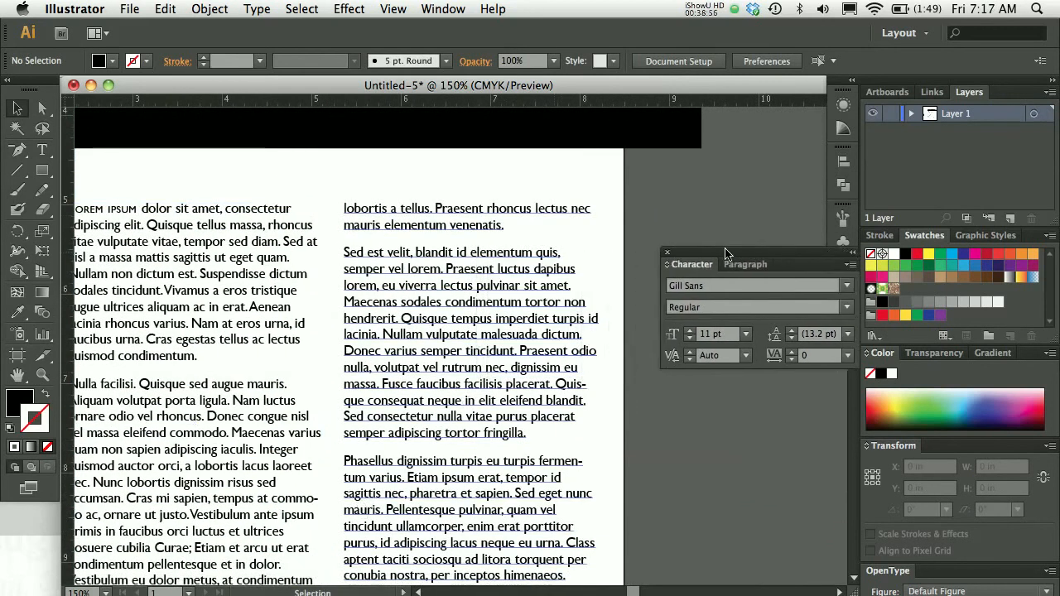
scroll(531, 398, "down", 5)
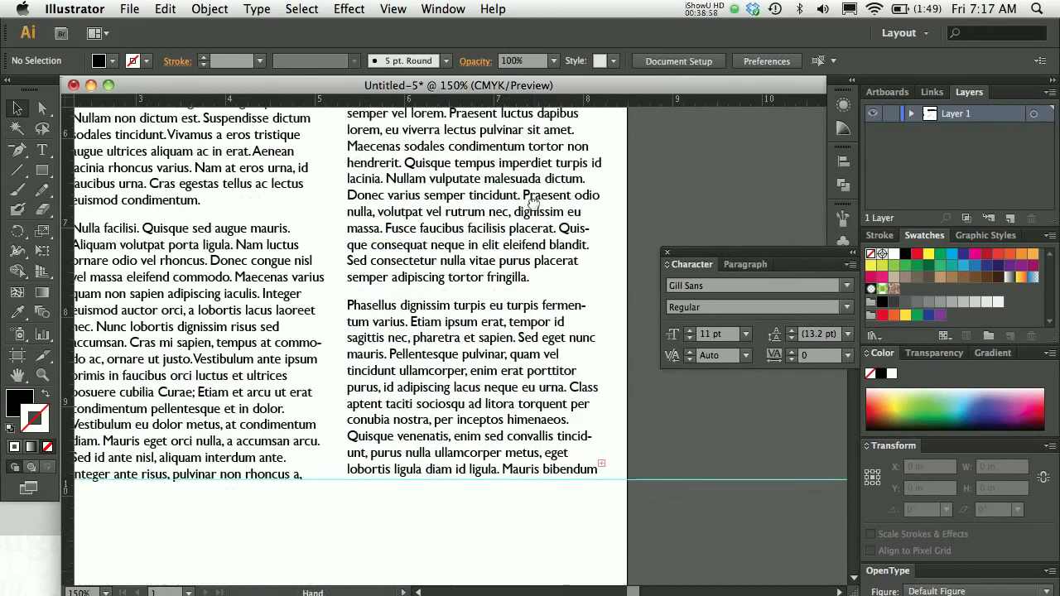
left_click(405, 458)
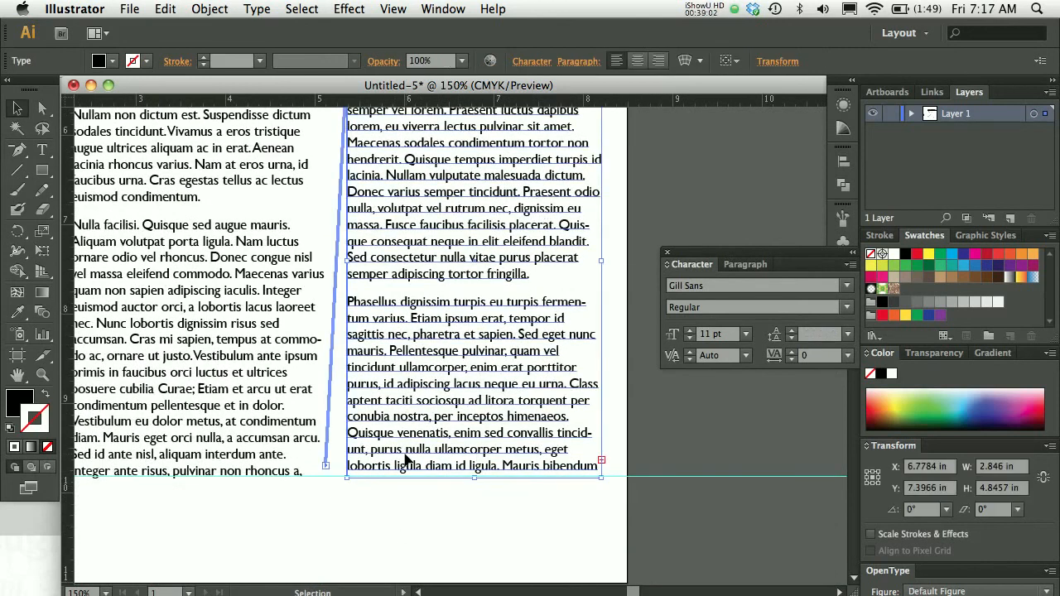
left_click_drag(405, 460, 405, 466)
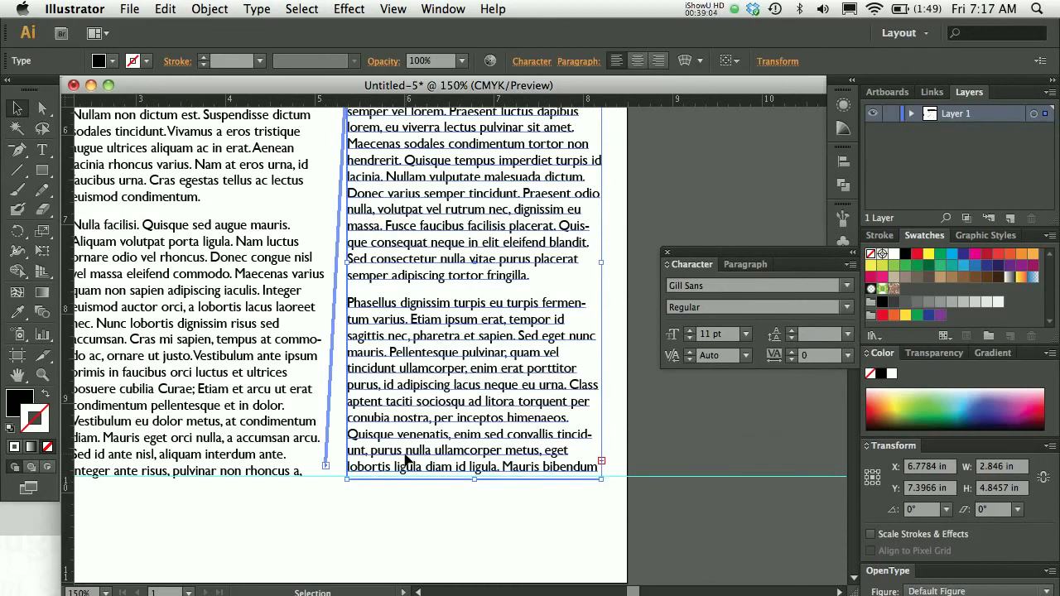
left_click(275, 513)
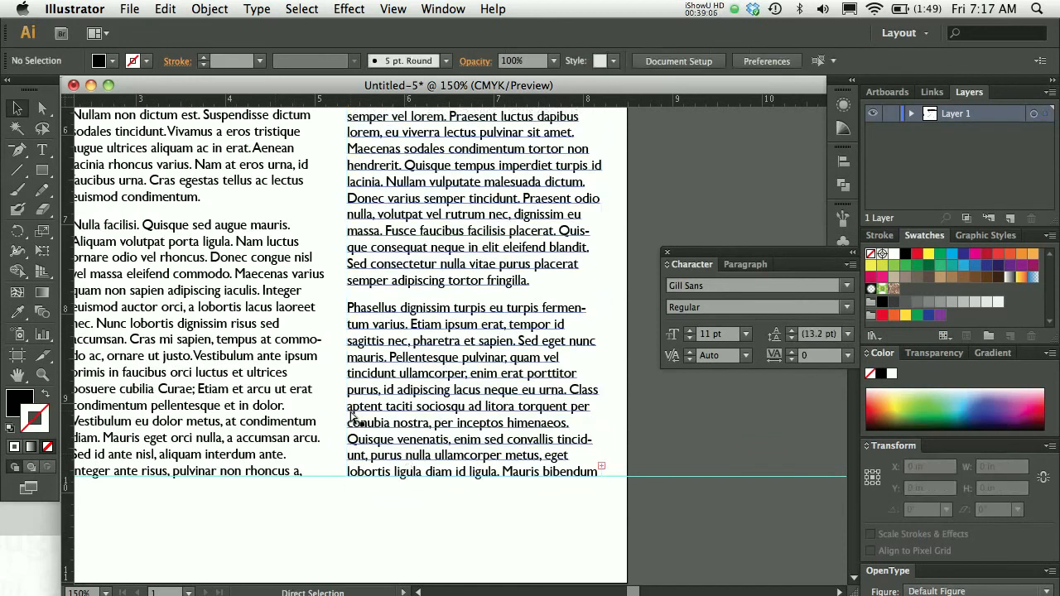
- Fine-tune the second column's vertical position, matching its lower baselines to those of the first column beside it
key("super+0")
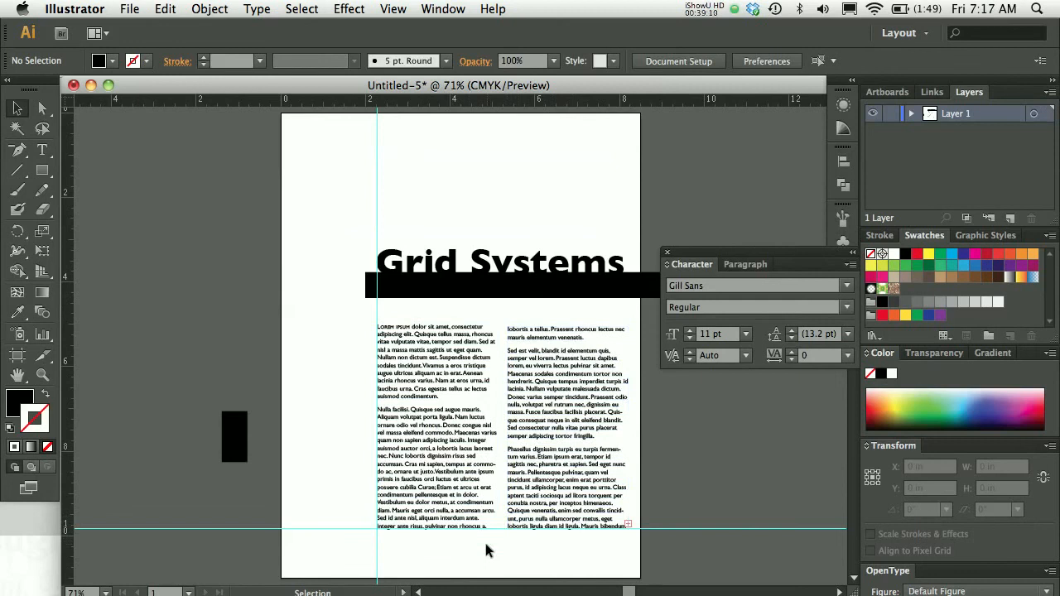
key("super+equal")
key("super+equal")
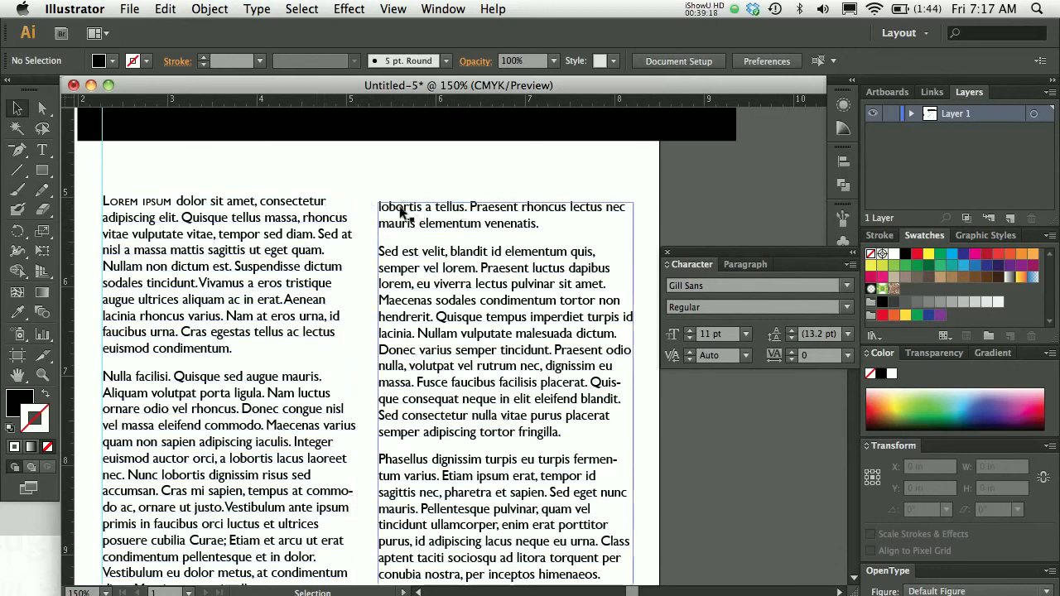
key("super+1")
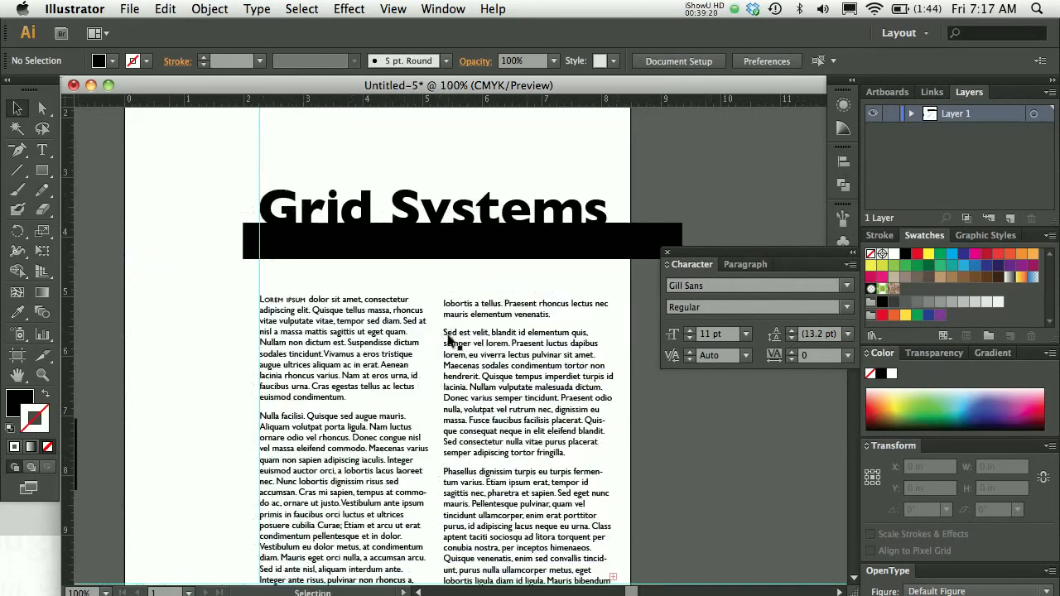
left_click(470, 339)
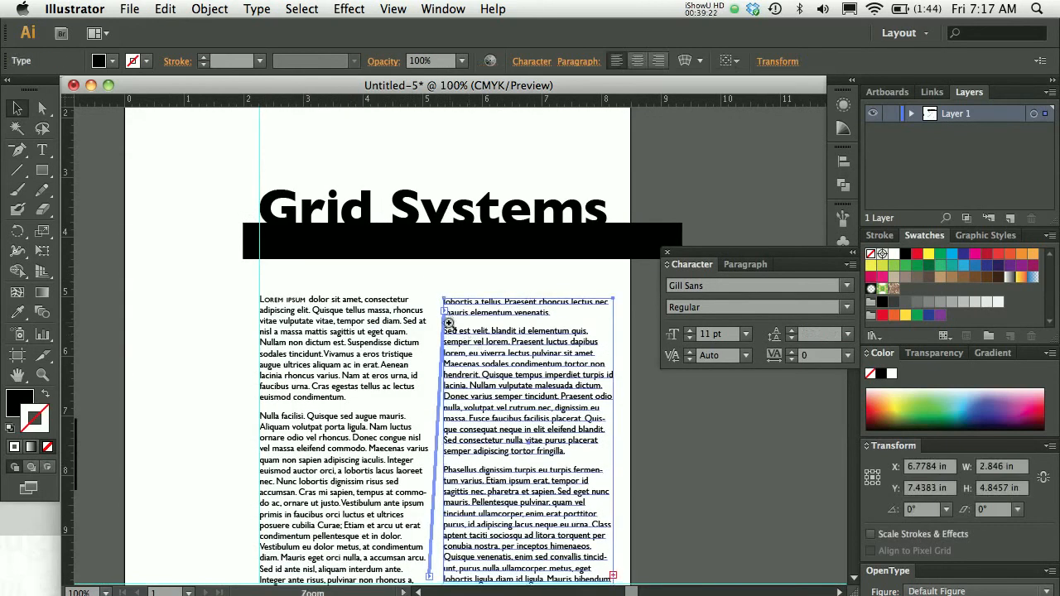
key("super+equal")
left_click_drag(482, 282, 474, 186)
left_click_drag(481, 307, 478, 253)
left_click_drag(477, 303, 475, 244)
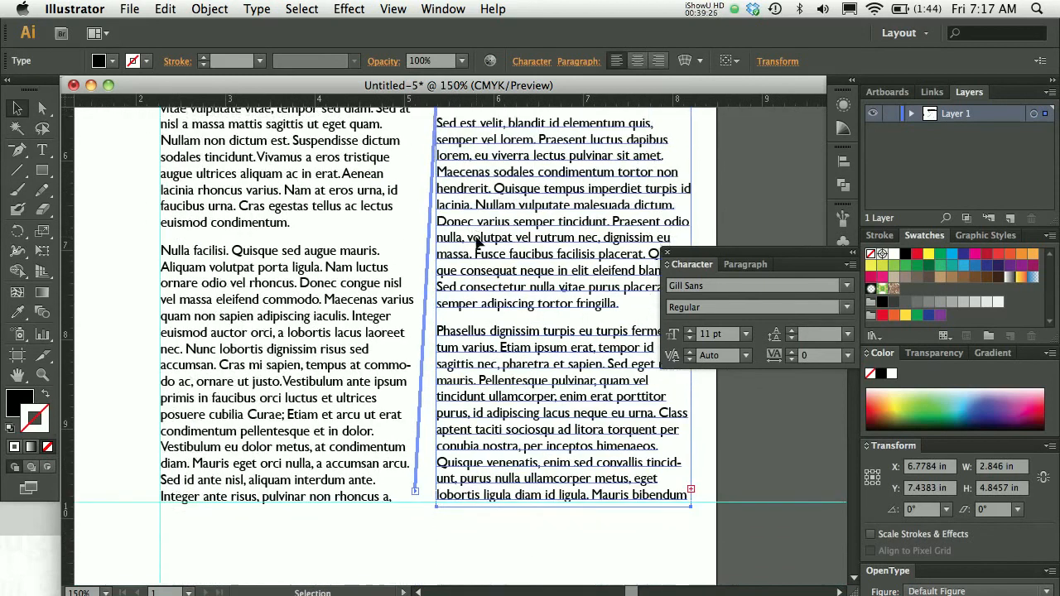
left_click(349, 510)
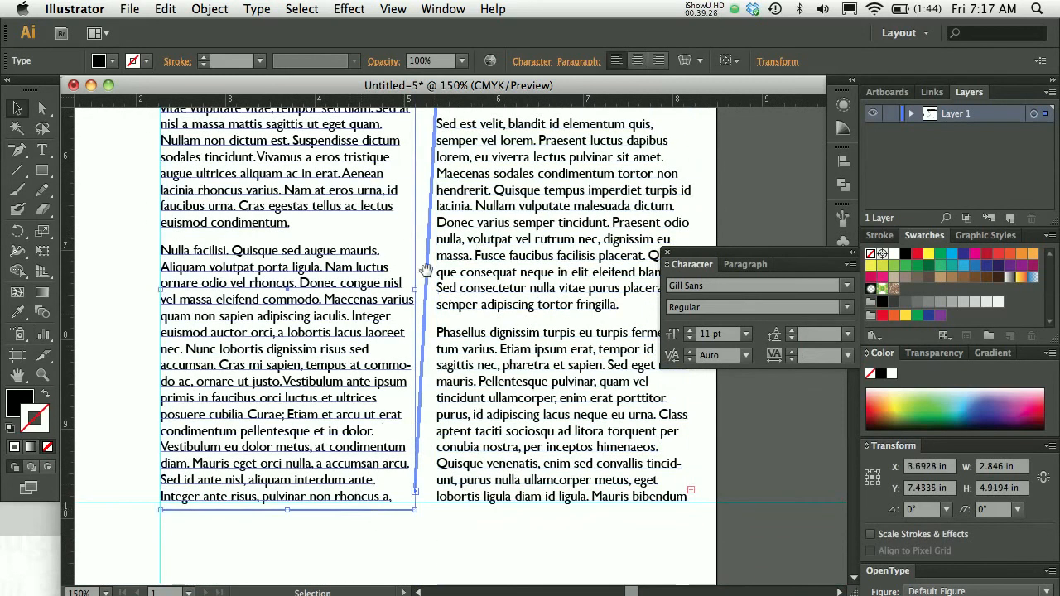
- Draw a square about 0.134 in wide over the round dot of the "i" in the "Grid Systems" heading
scroll(354, 373, "up", 5)
left_click(358, 237)
left_click_drag(258, 268, 227, 409)
left_click_drag(247, 374, 252, 413)
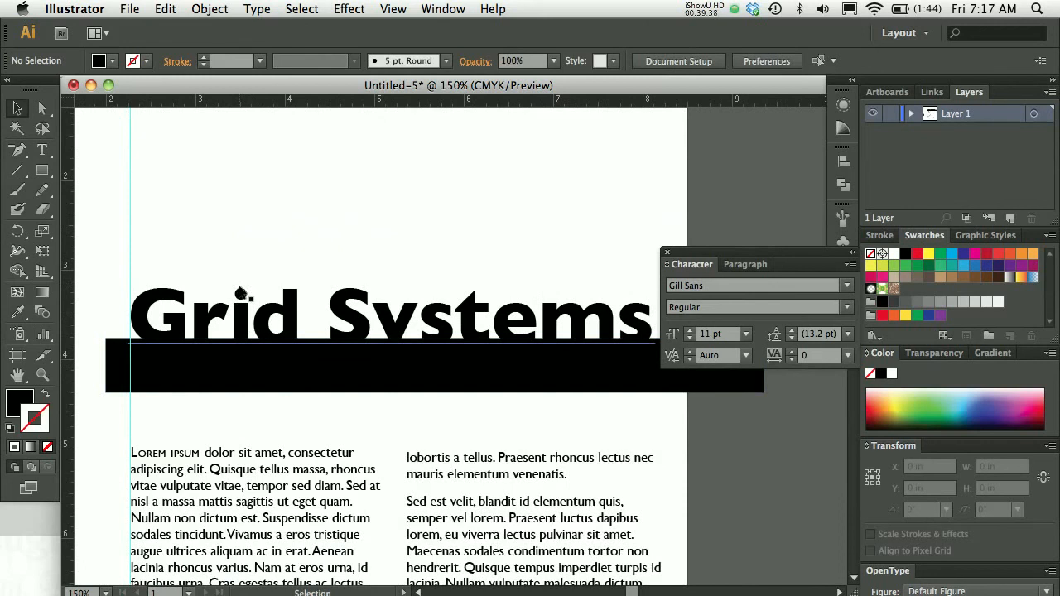
left_click(48, 174)
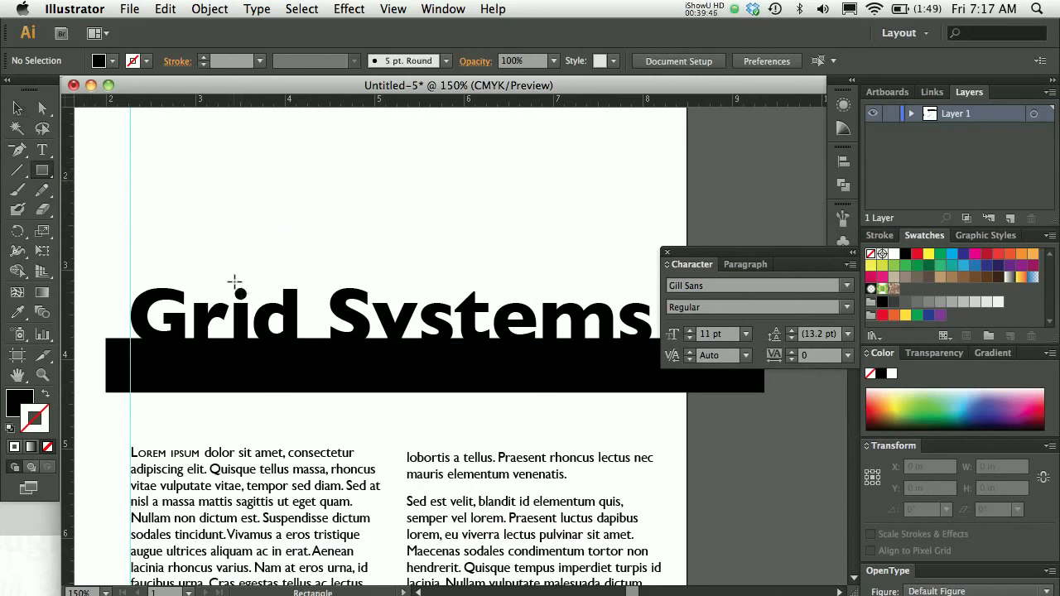
left_click(245, 325, "super")
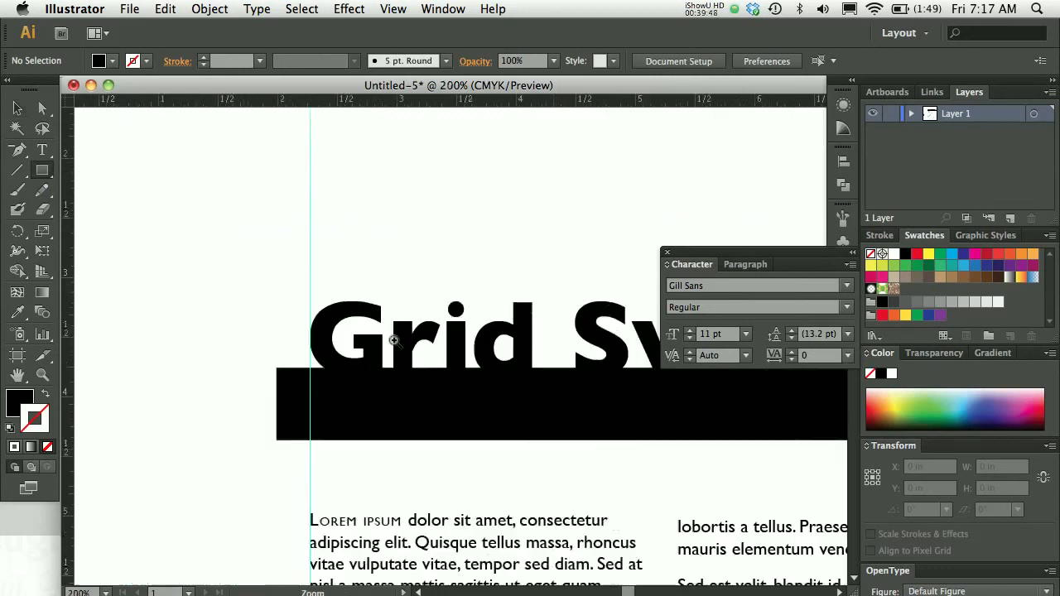
left_click(466, 355, "super")
left_click_drag(462, 353, 377, 331)
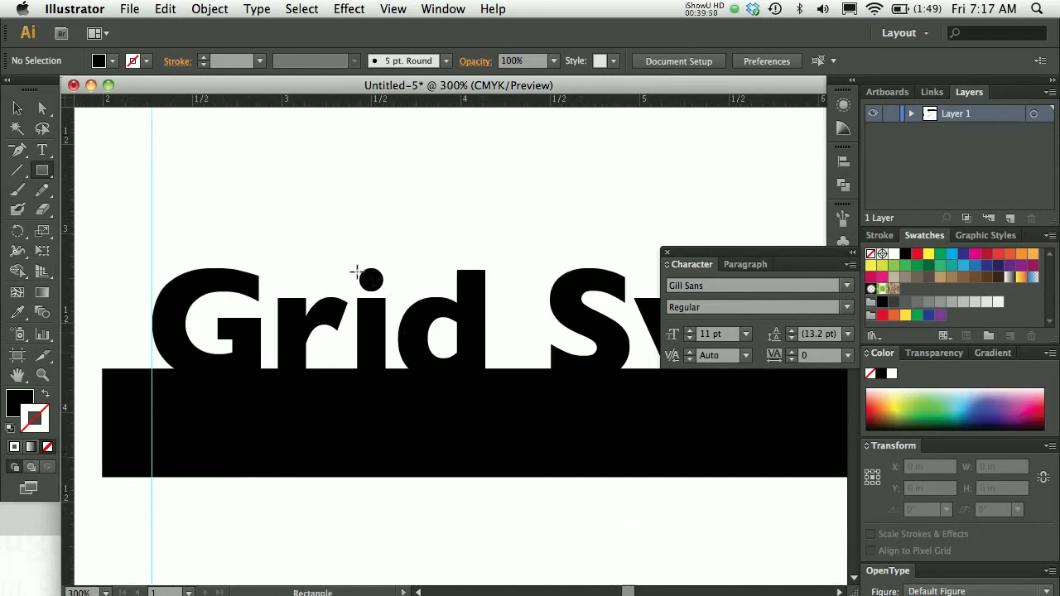
left_click_drag(357, 267, 382, 281)
left_click_drag(383, 280, 384, 280)
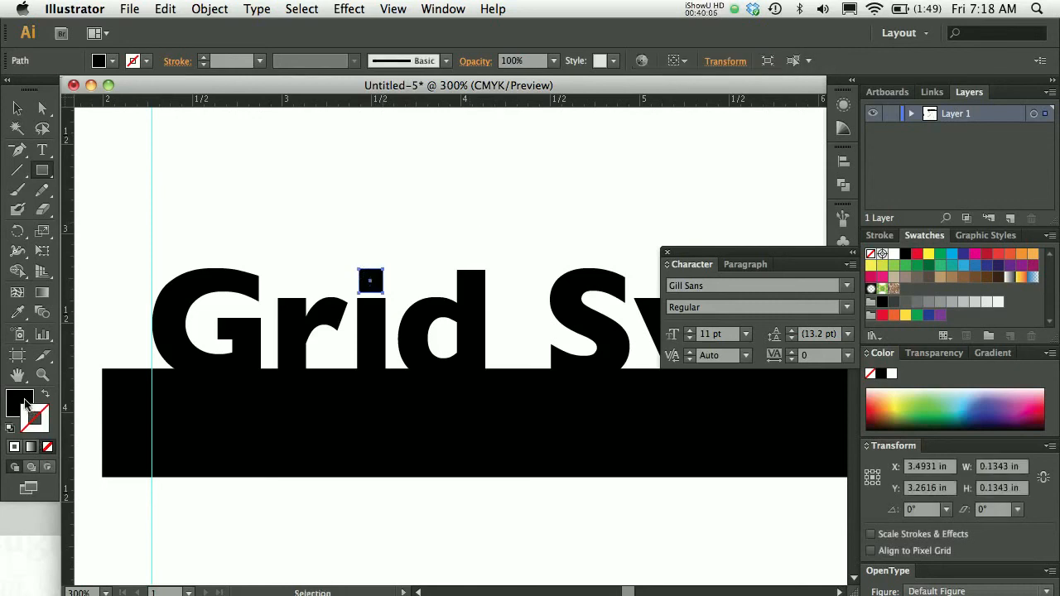
- Fill the square over the "i" with the dark red harmony color based on the red swatch, and deselect it
key("x")
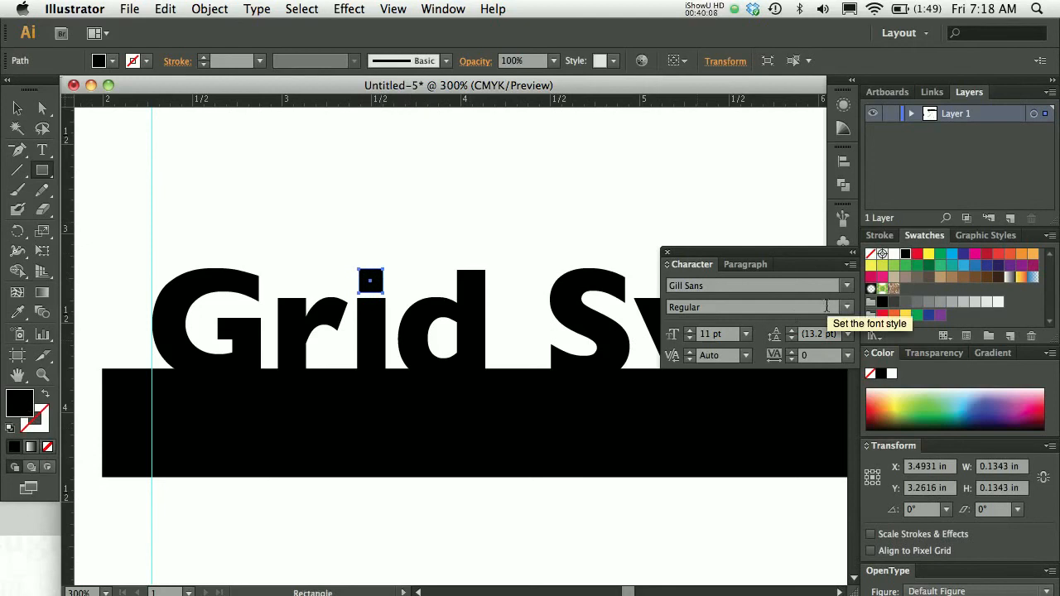
left_click(986, 259)
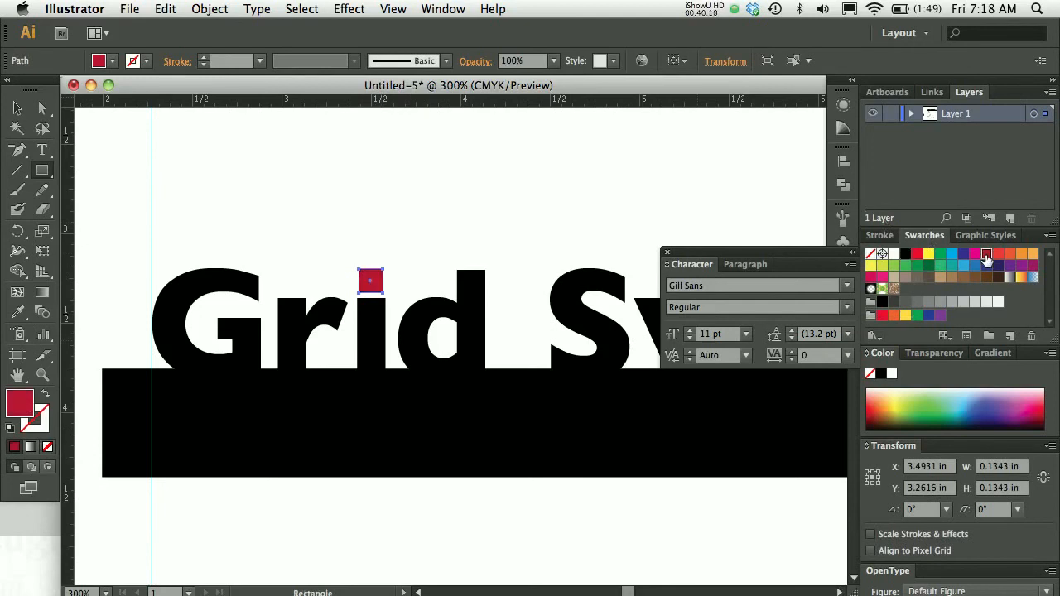
left_click(841, 130)
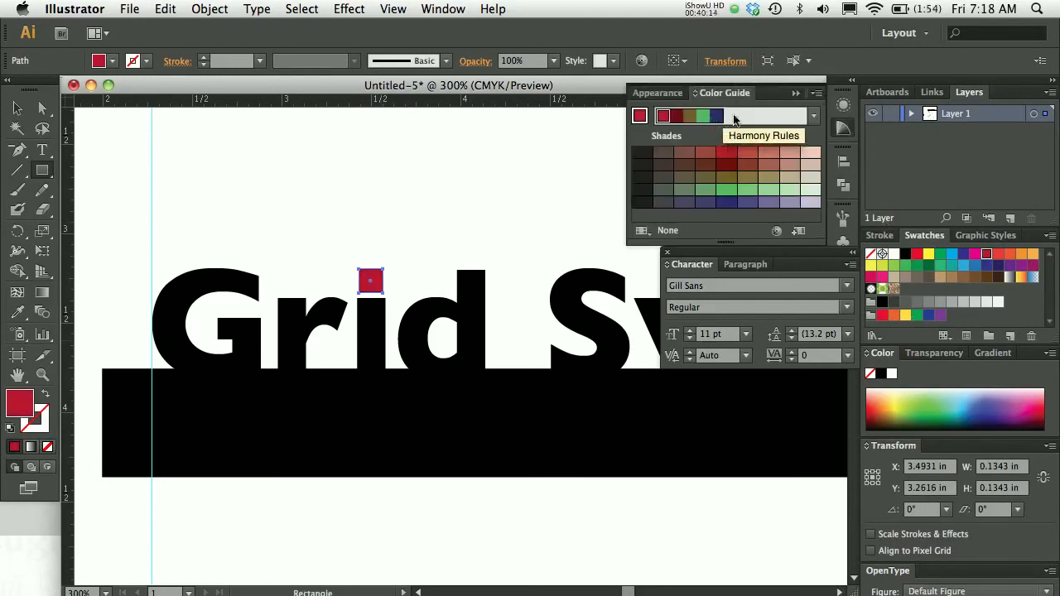
left_click(673, 121)
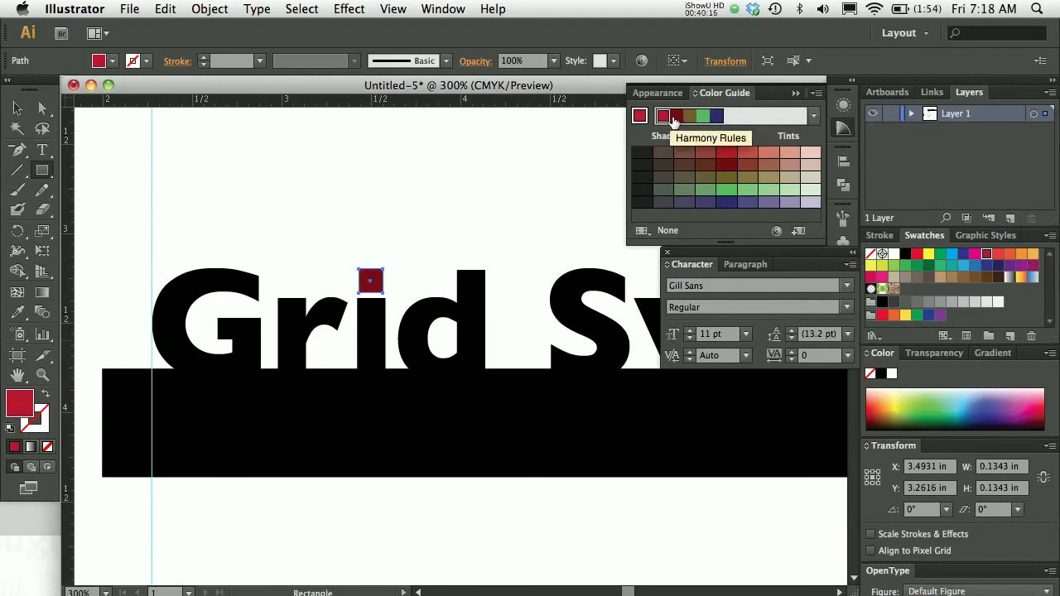
left_click(16, 111)
left_click(383, 204)
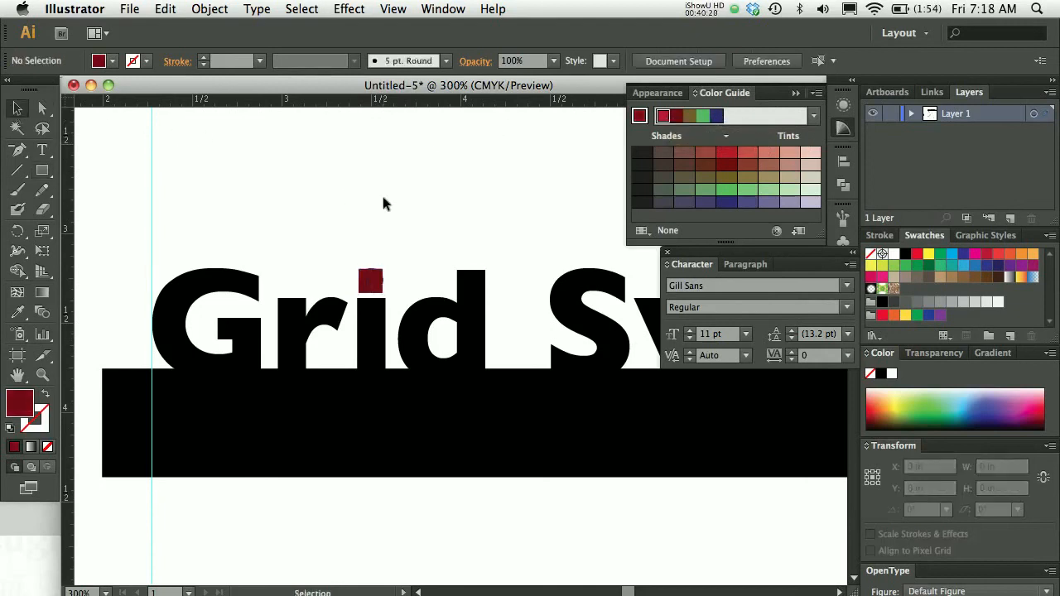
left_click(795, 93)
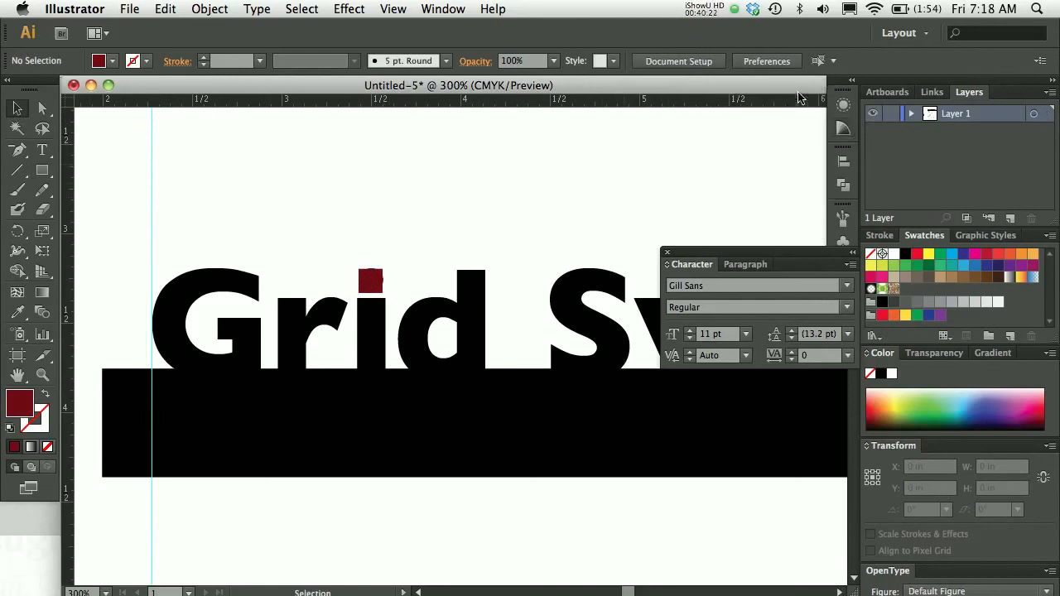
- Enlarge the dark red square over the "i" to about 0.157 in per side so it covers the dot
left_click(370, 285)
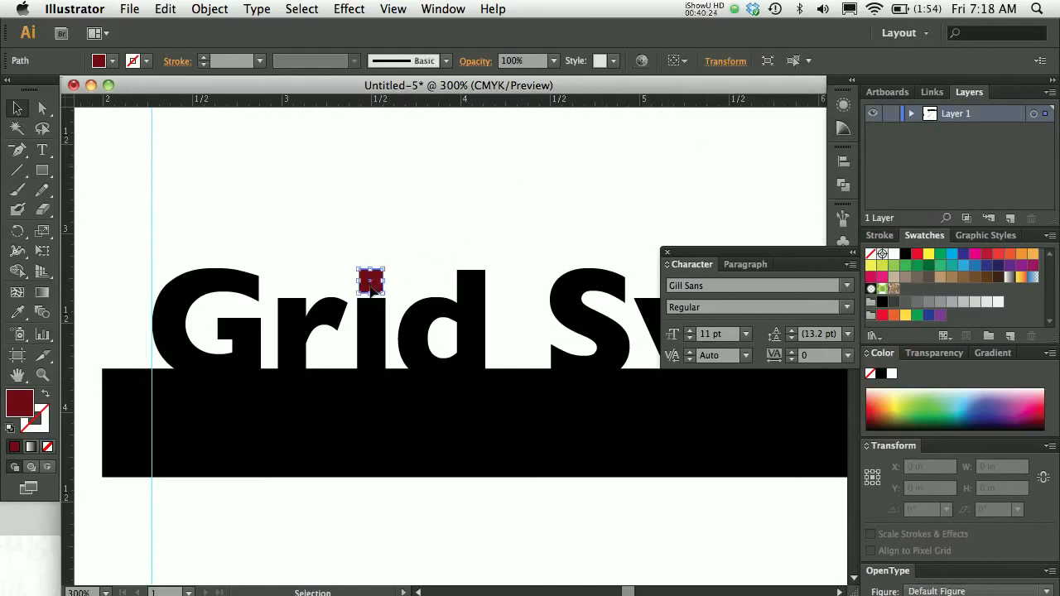
left_click(386, 174)
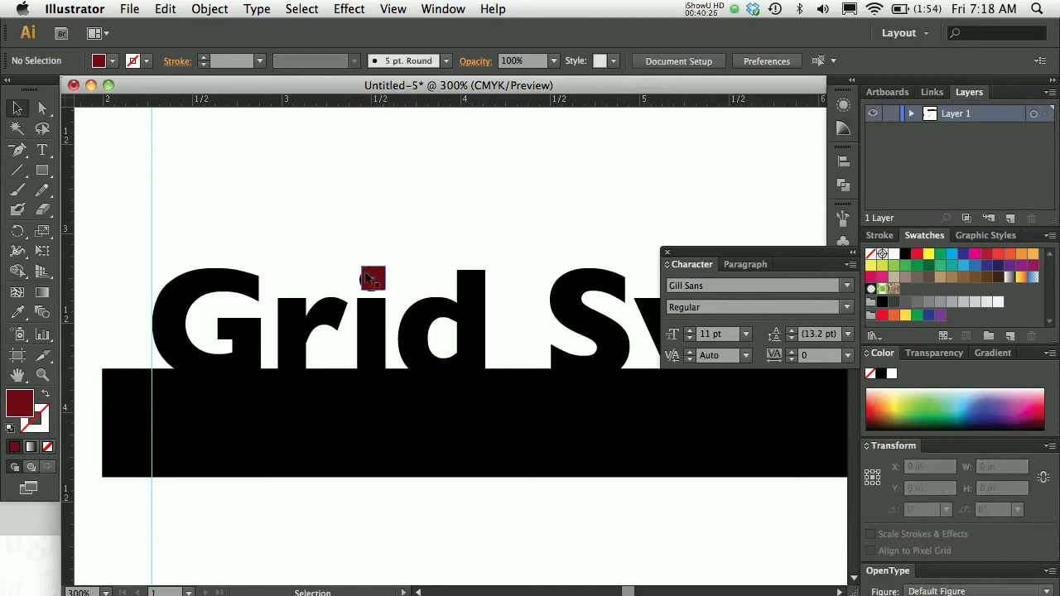
left_click_drag(364, 280, 367, 277)
key("super+z")
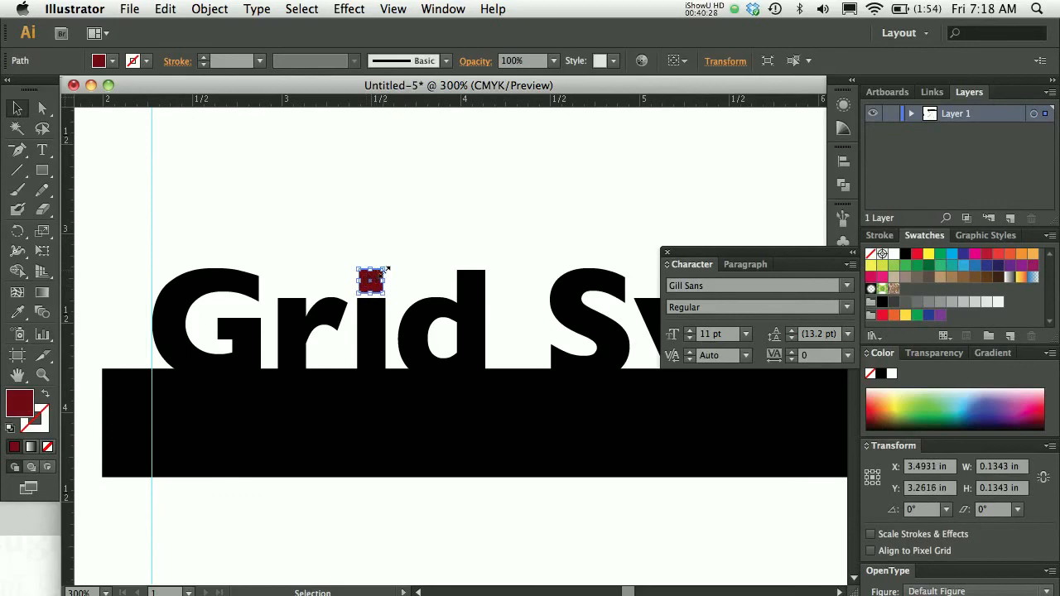
left_click_drag(384, 270, 389, 263)
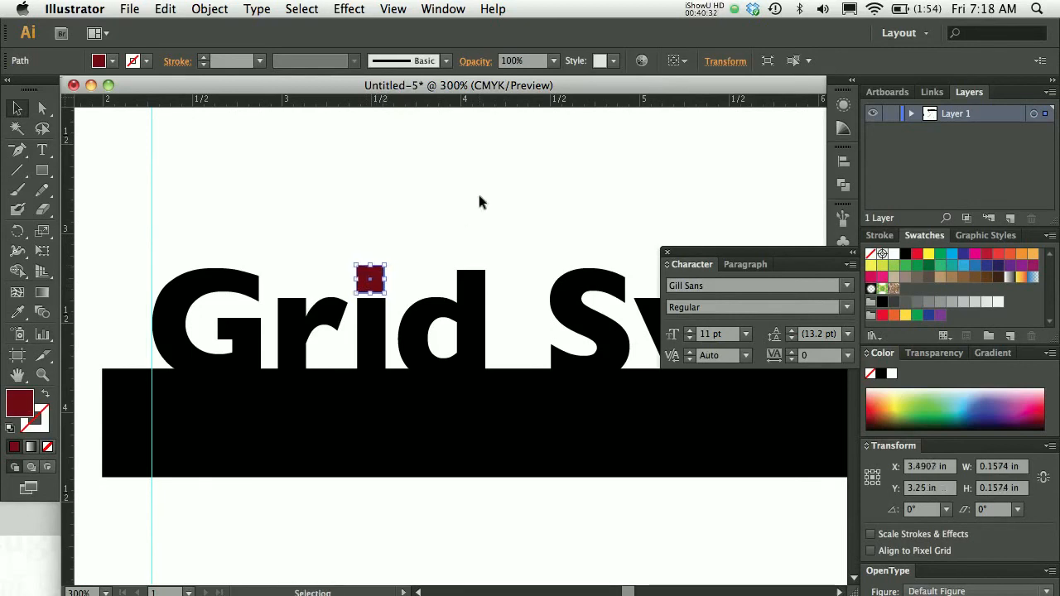
left_click(445, 184)
- Review the heading at several magnifications and delete the dark red square over the "i"
key("super+0")
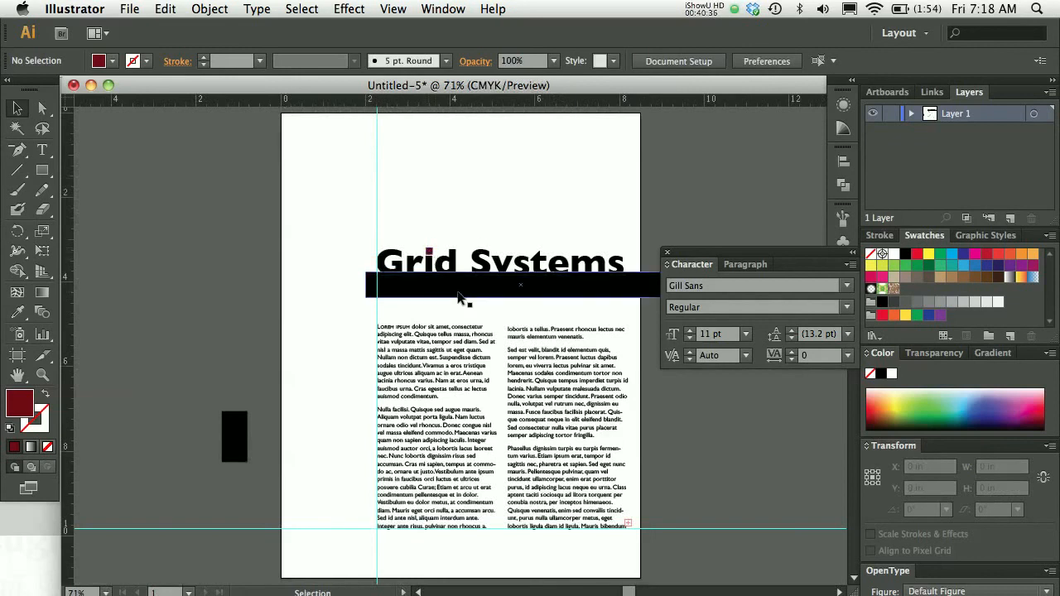
key("z")
left_click(447, 276)
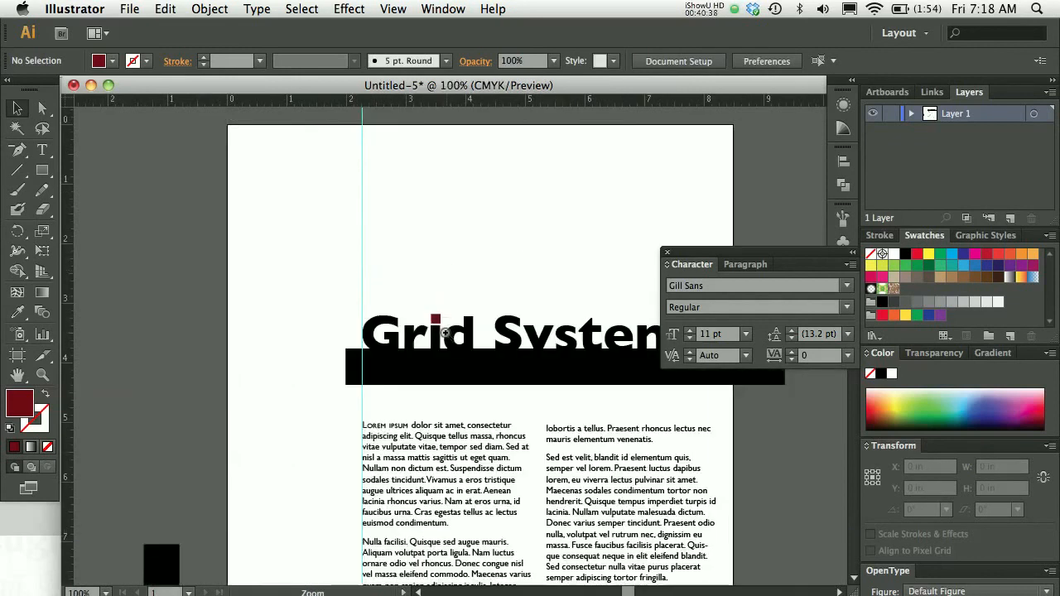
left_click(445, 333)
left_click(446, 333, "super")
left_click_drag(554, 378, 426, 249)
left_click(423, 302, "super")
left_click(367, 243)
key("Delete")
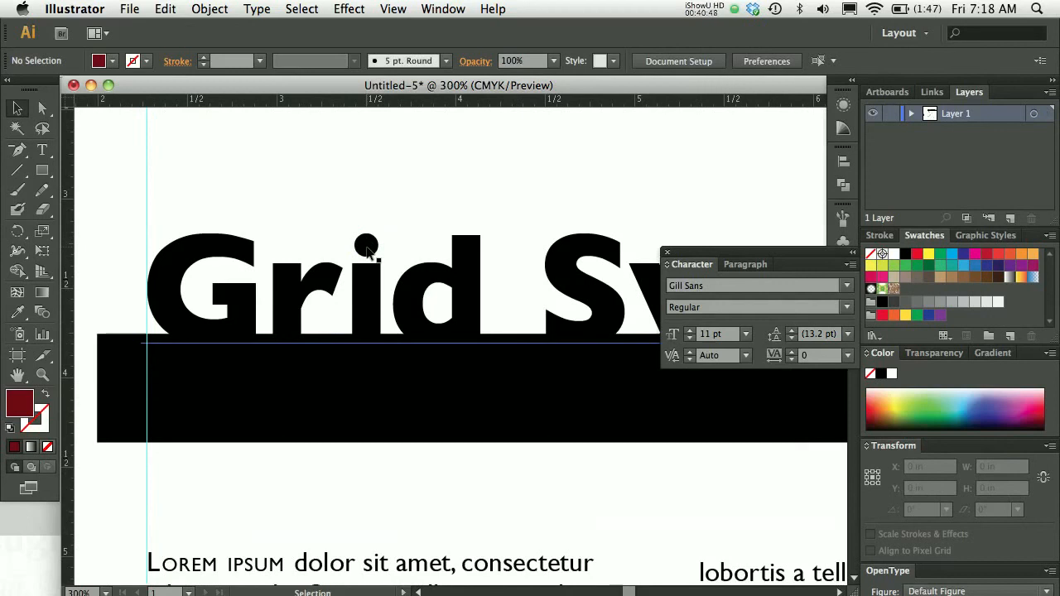
- Duplicate the "Grid Systems" heading group with its black bar onto the empty canvas outside the page, and deselect it
key("super+0")
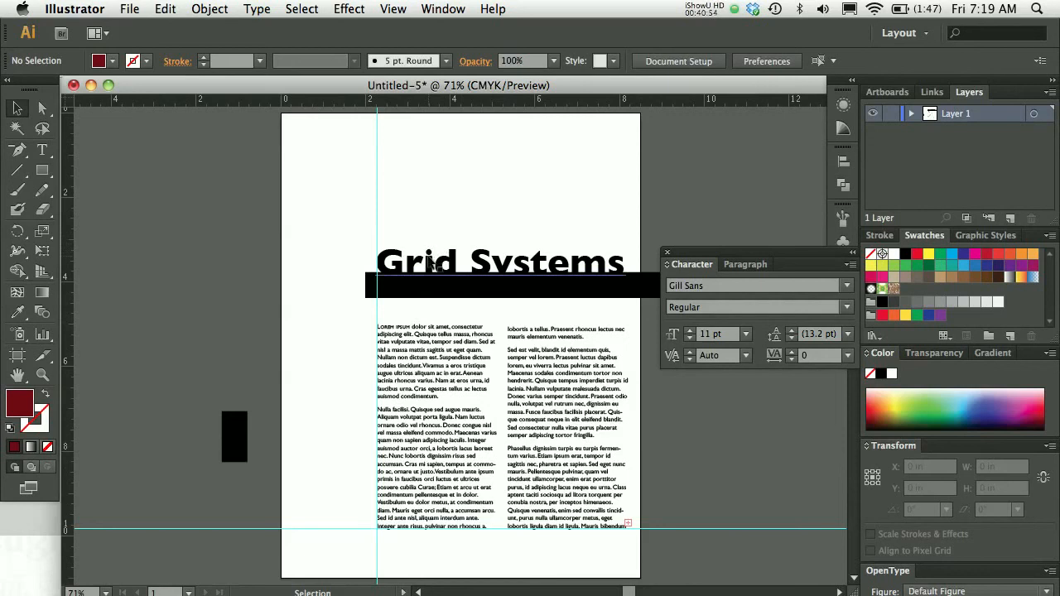
left_click(483, 261)
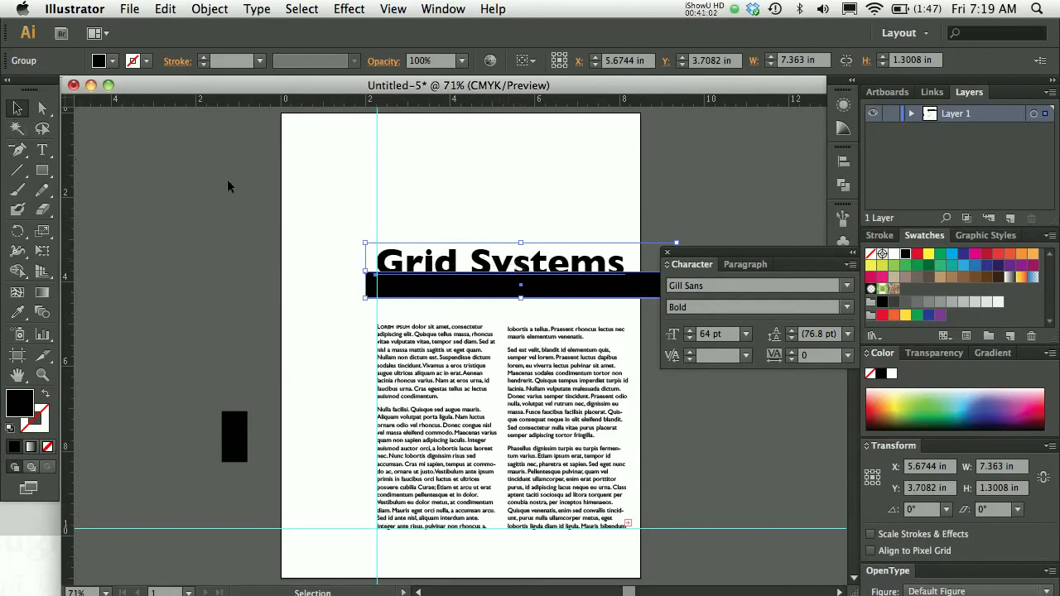
left_click_drag(468, 259, 78, 211)
left_click_drag(214, 231, 343, 343)
left_click(185, 289)
key("space")
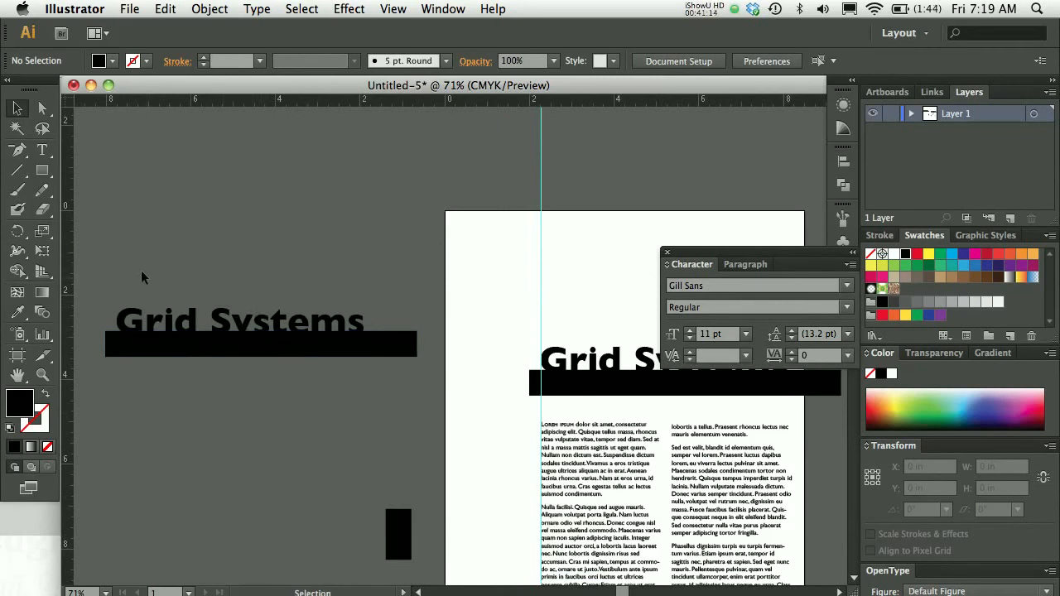
- Ungroup the "Grid Systems" heading and black bar on the page
left_click_drag(511, 337, 293, 223)
left_click(374, 259)
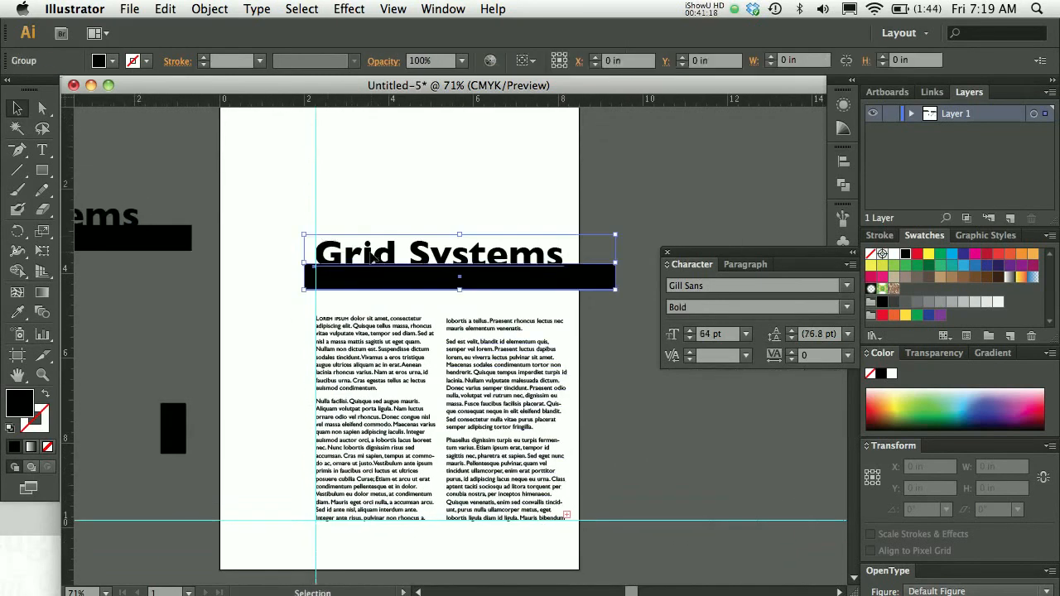
key("super+shift+g")
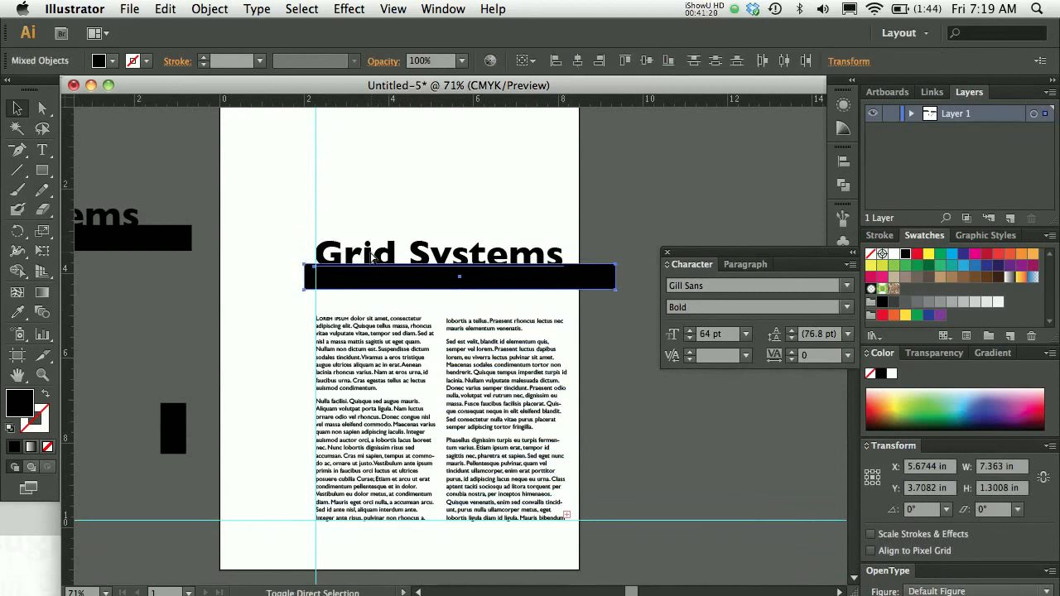
- Convert the "Grid Systems" heading text on the page to outlines
left_click(688, 172)
left_click(501, 255)
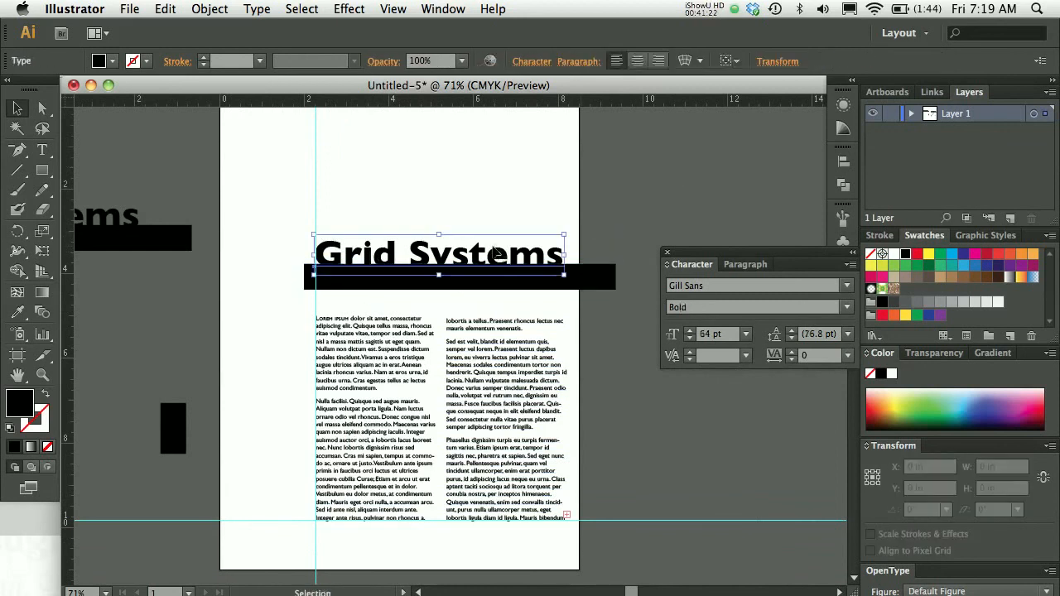
left_click(586, 283)
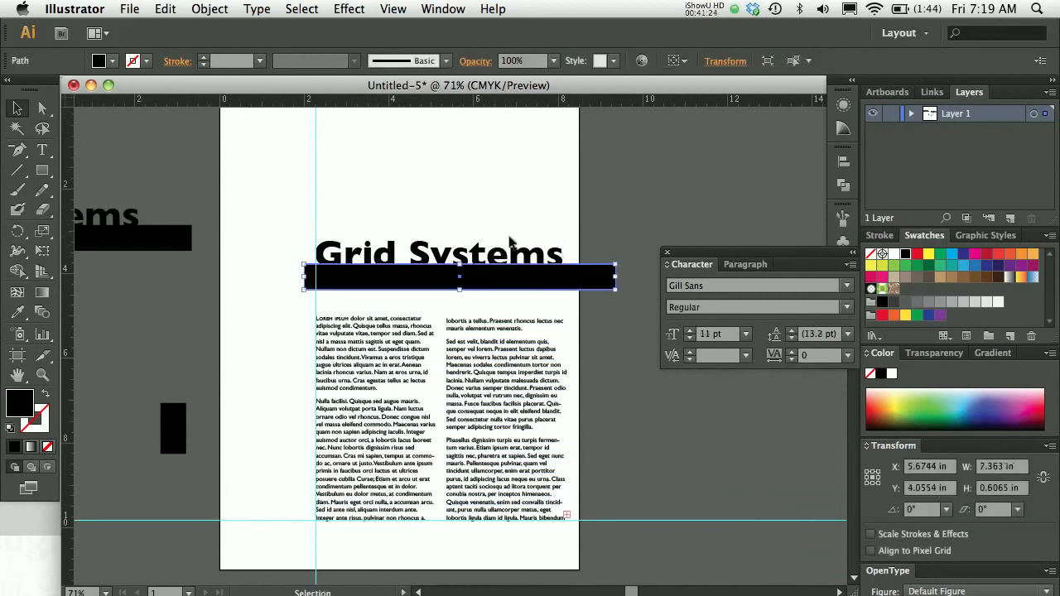
left_click(482, 260)
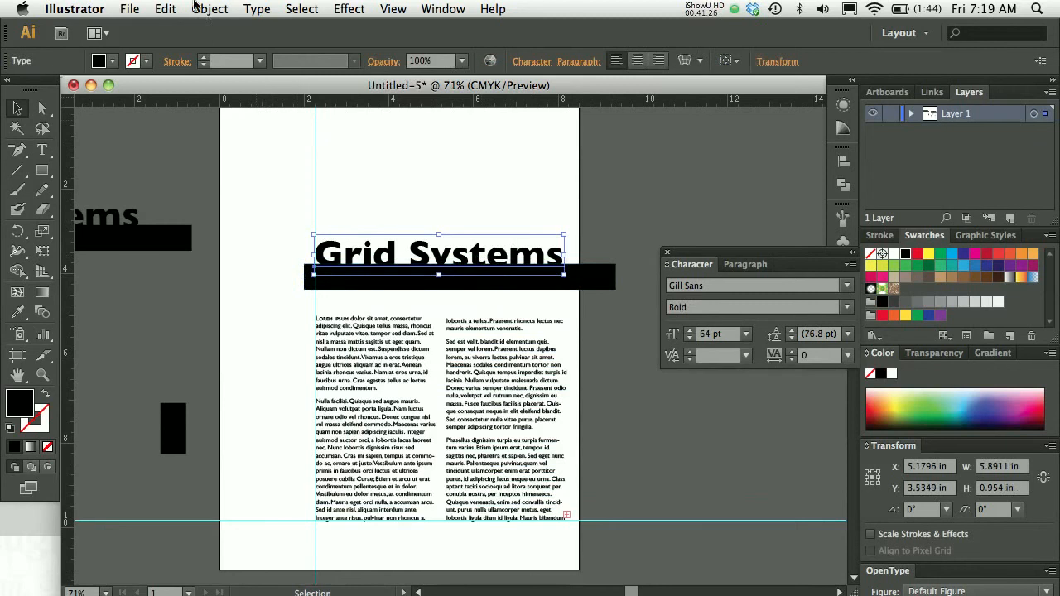
left_click(199, 9)
left_click(598, 178)
left_click(544, 220)
left_click(433, 254)
left_click(259, 8)
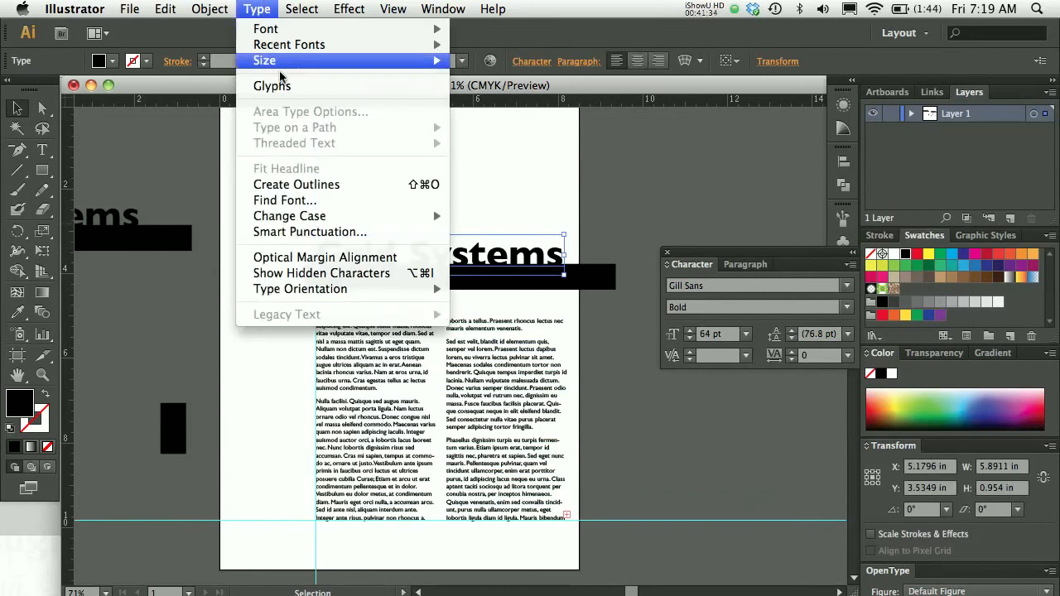
left_click(329, 186)
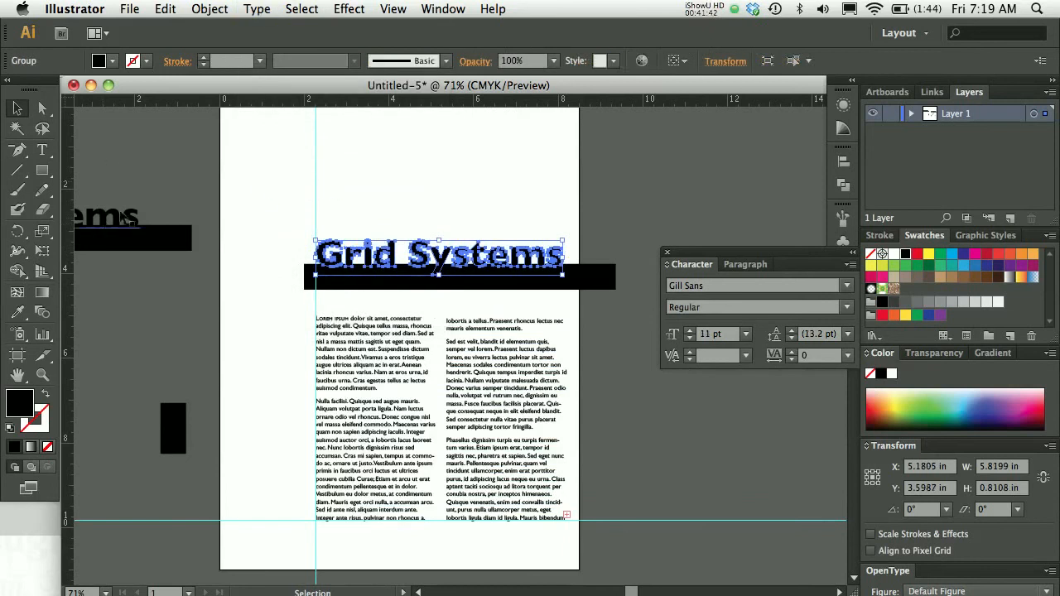
- Extend the stem of the outlined "d" in "Grid" upward, making the letter about 1.03 in tall, and deselect it
left_click(379, 259, "super")
left_click(450, 342, "super")
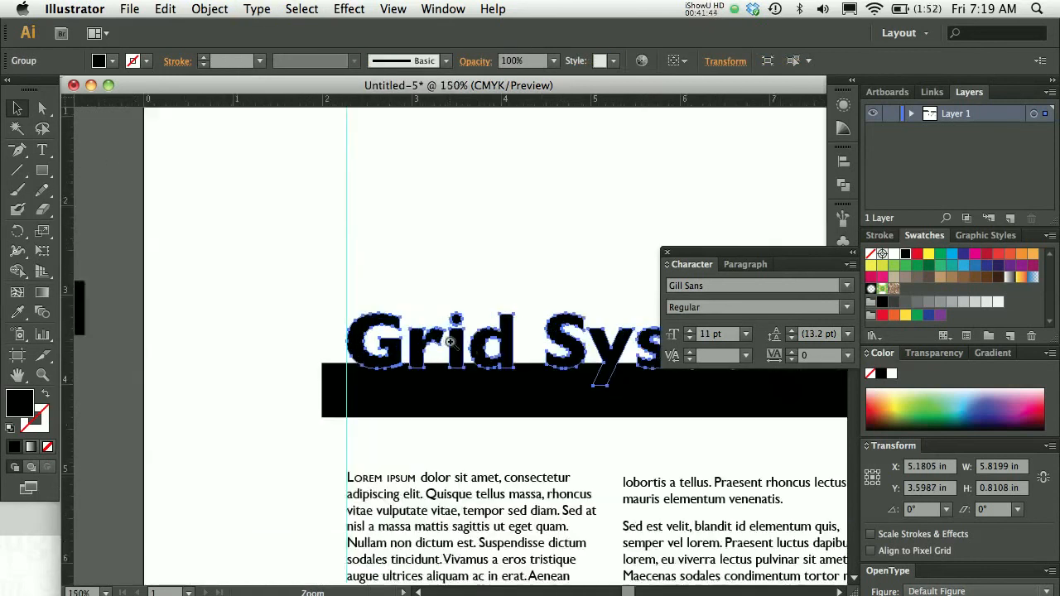
left_click(540, 367, "super")
left_click(535, 367, "super")
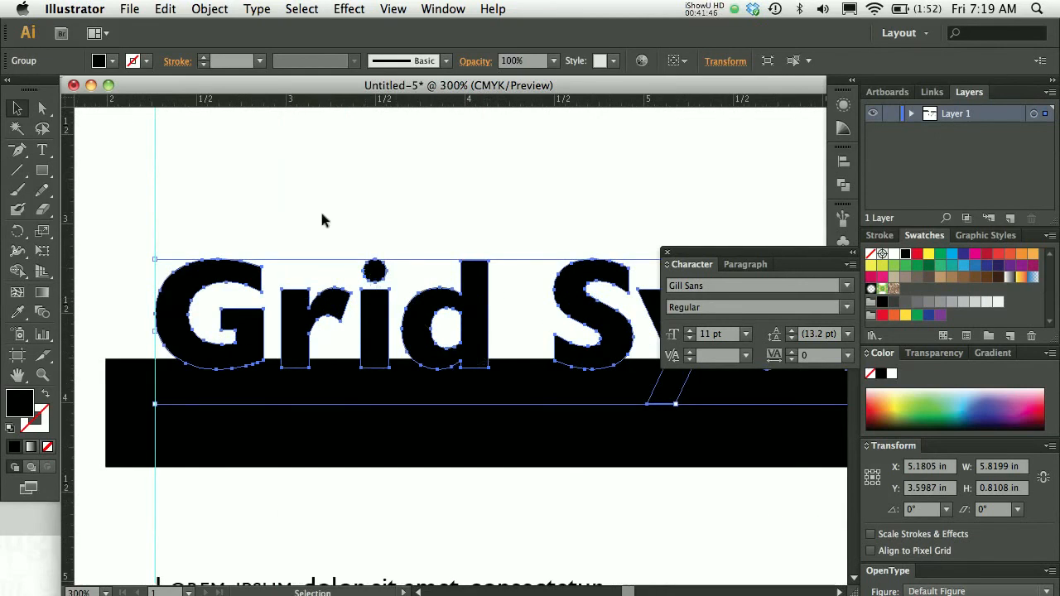
left_click(295, 199)
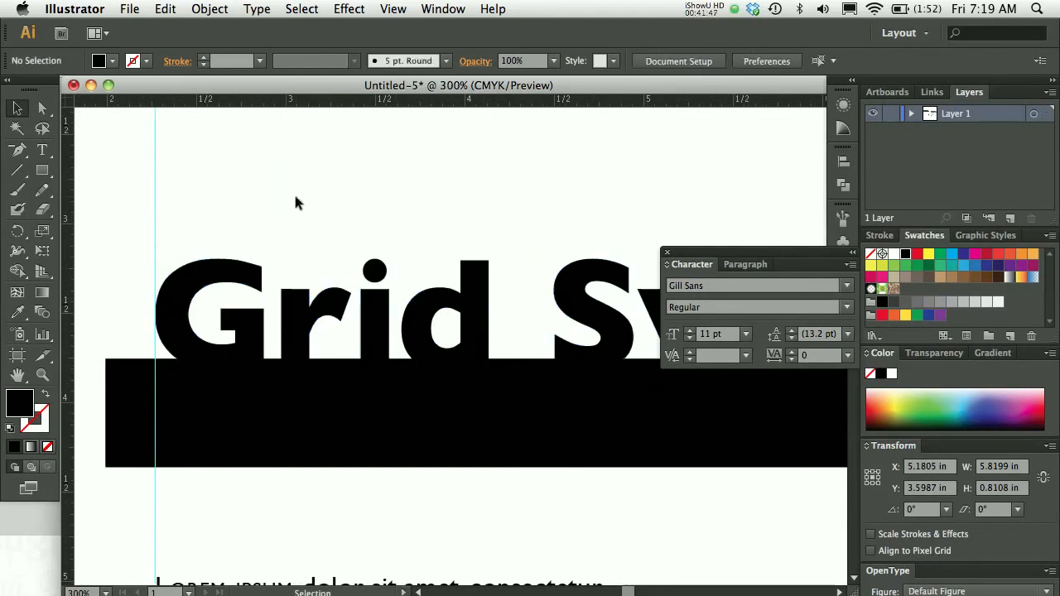
left_click(374, 276)
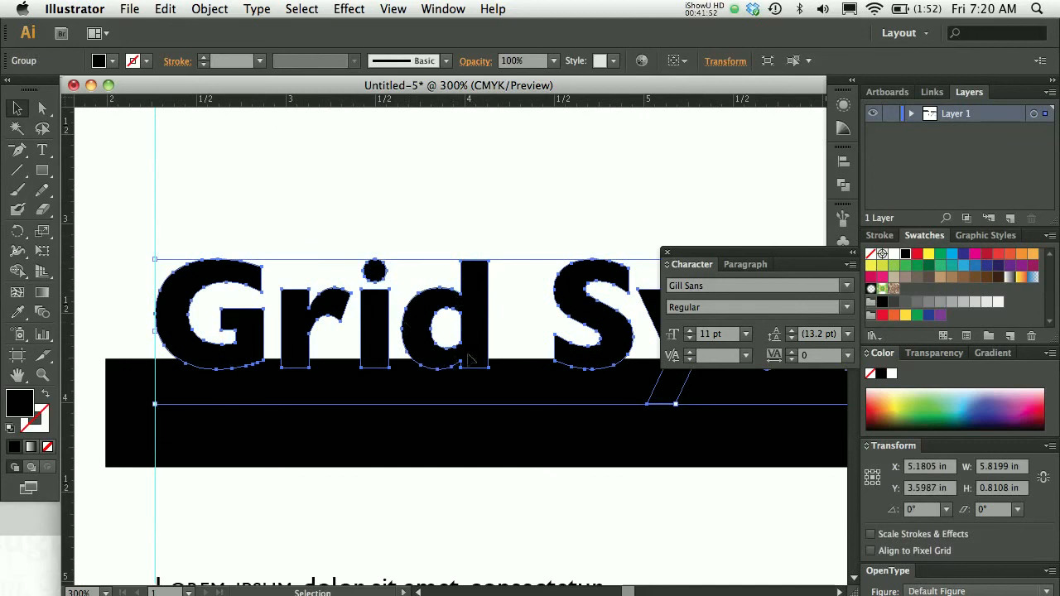
left_click(455, 207)
left_click(43, 109)
left_click_drag(457, 229, 509, 268)
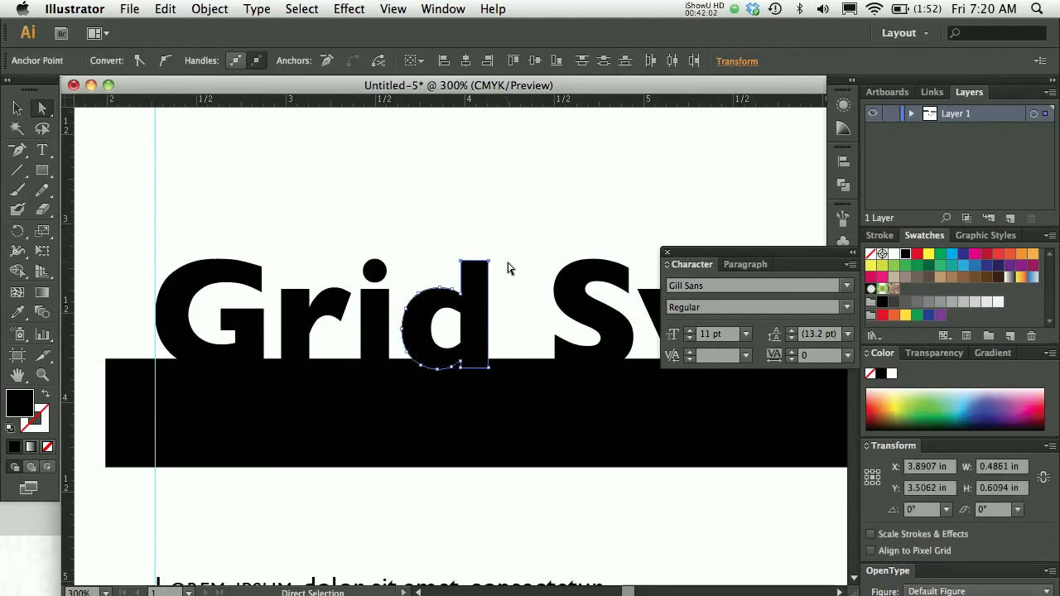
key("shift+Up")
key("shift+Up")
key("shift+Up")
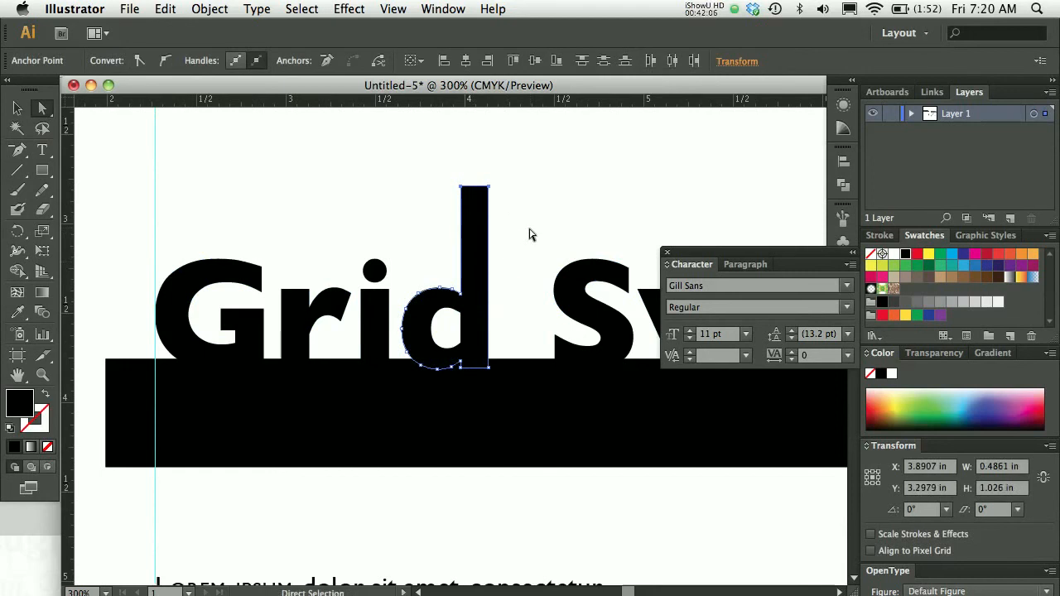
left_click(530, 235)
- Delete the round dot of the "i" in "Grid", leaving only the letter's stem
key("super+1")
key("super+0")
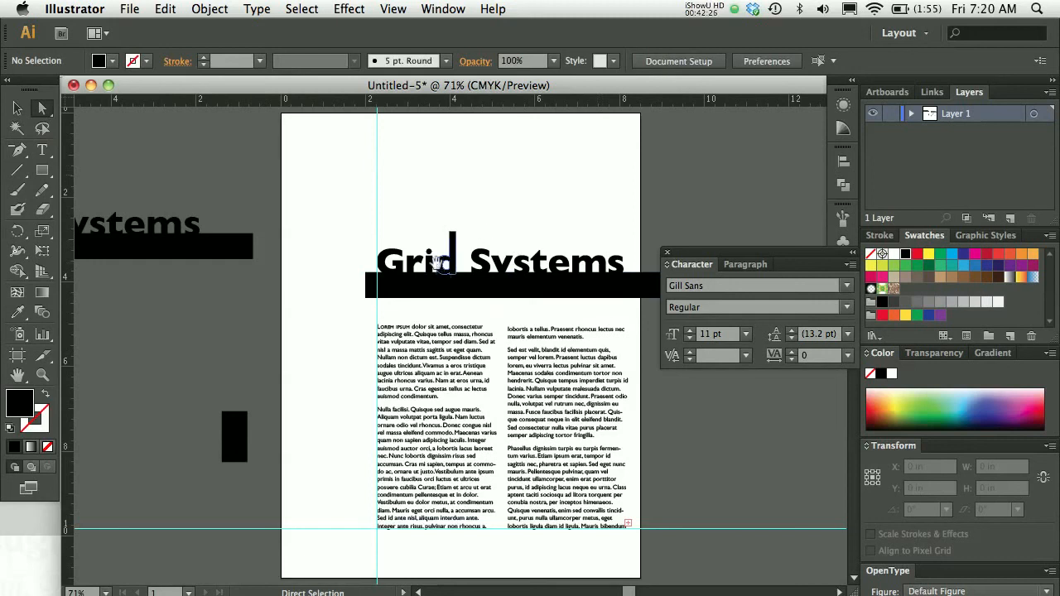
left_click(436, 264, "super")
left_click(483, 348, "super")
left_click(484, 349, "super")
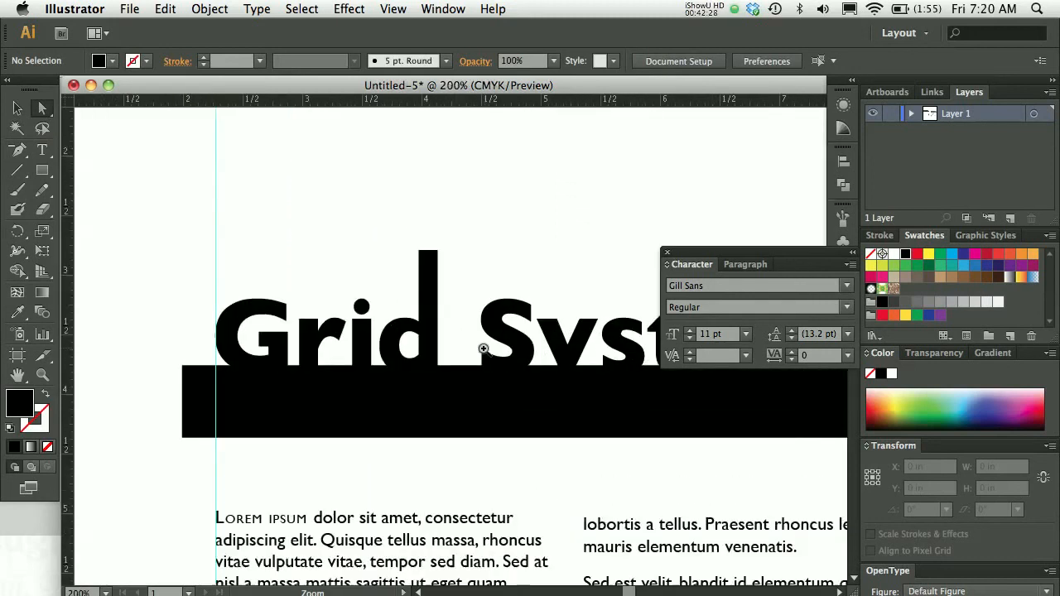
left_click(484, 349, "super")
left_click_drag(338, 316, 433, 284)
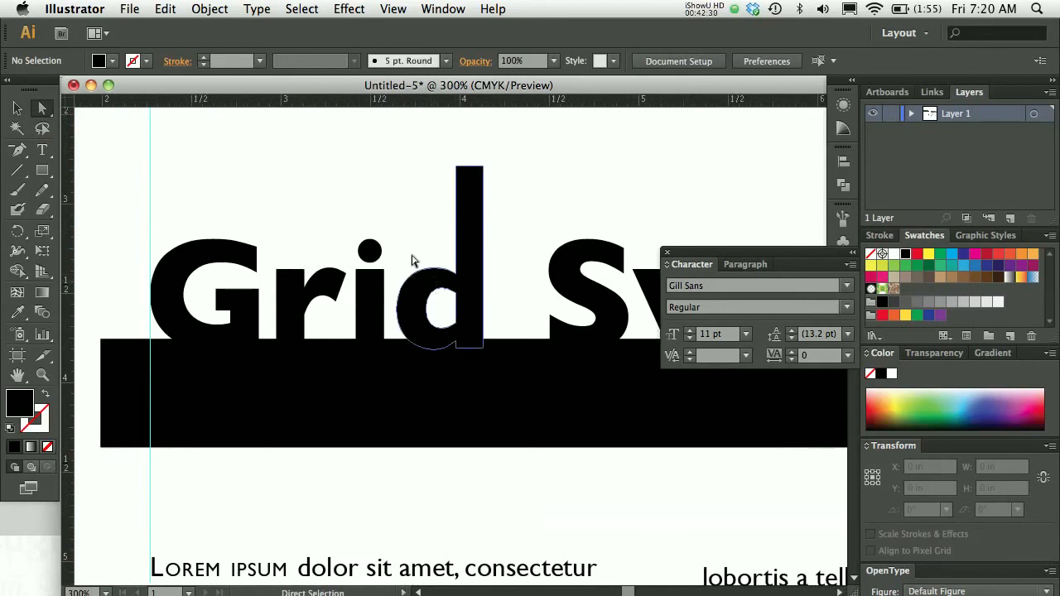
left_click(369, 249)
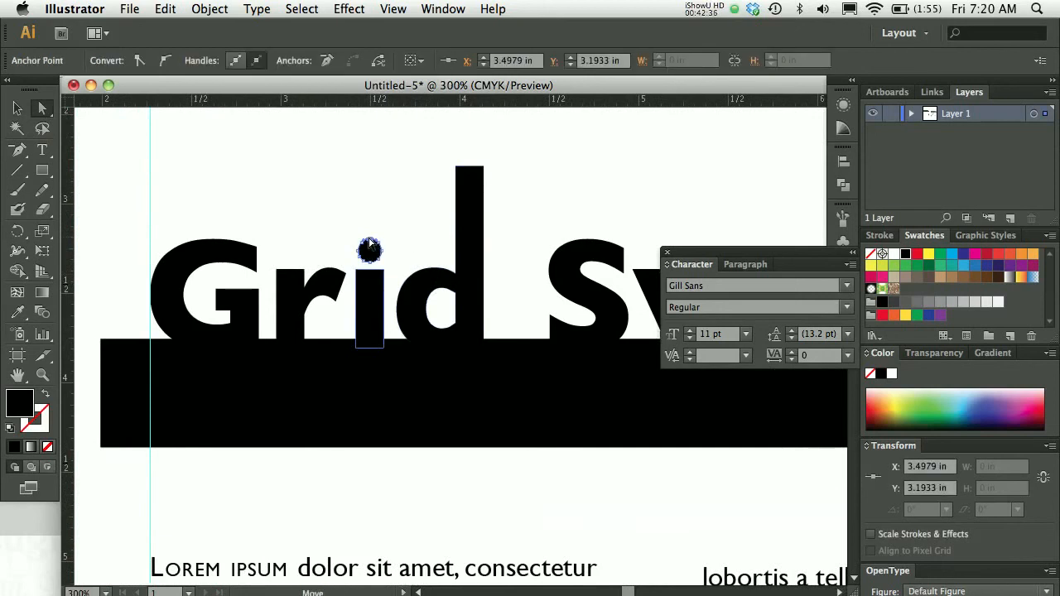
left_click(371, 204)
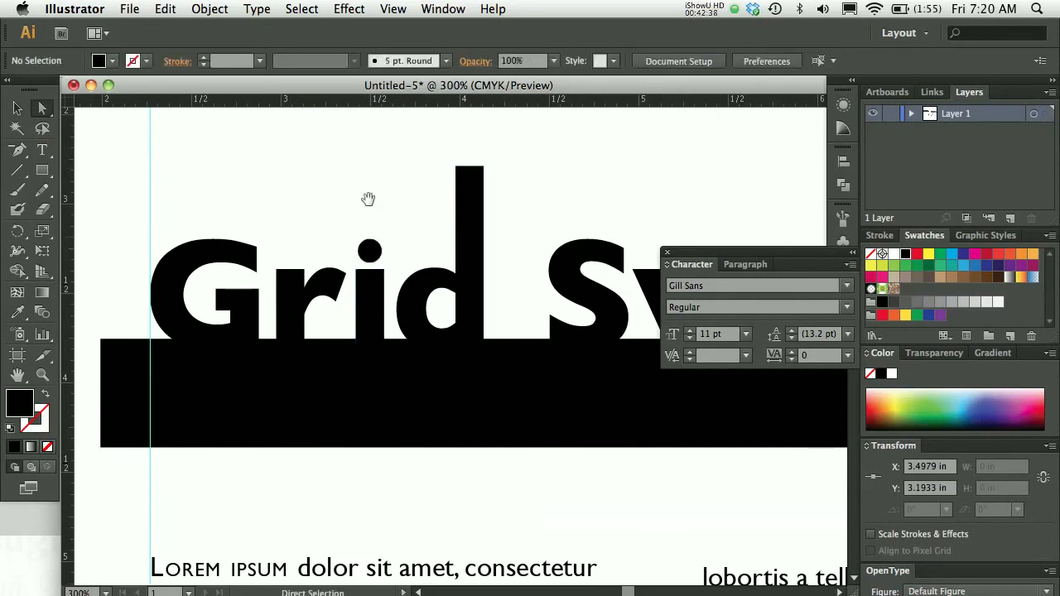
left_click(368, 251, "super")
left_click(489, 376, "super")
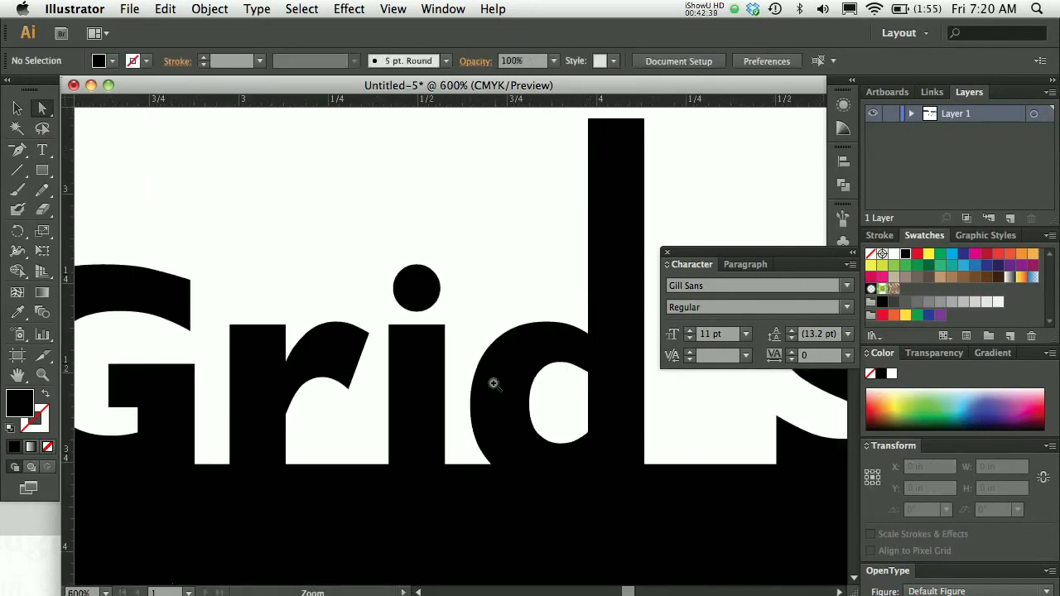
left_click(429, 288, "super")
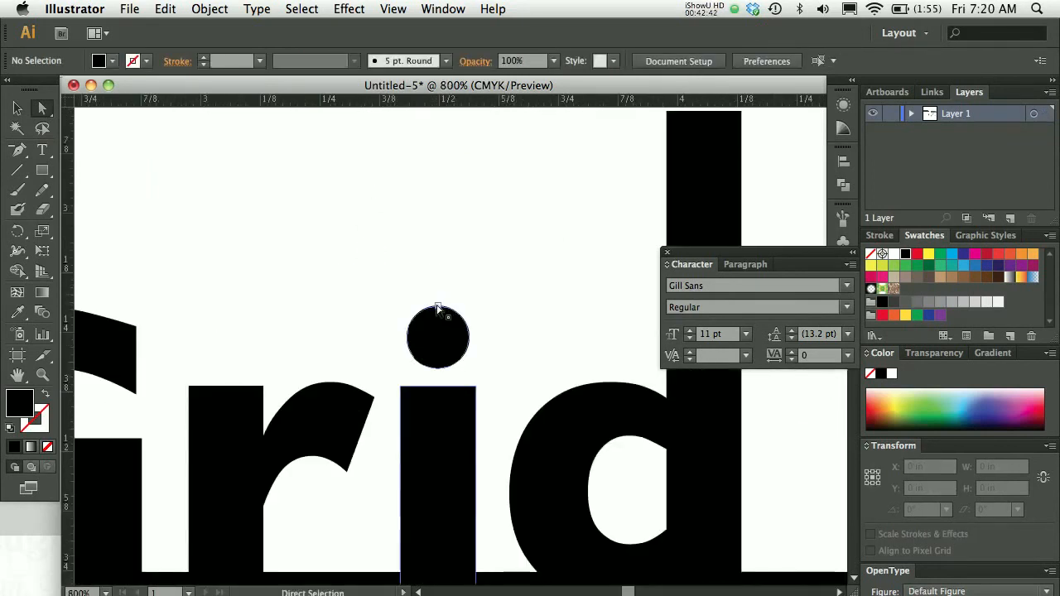
left_click(438, 308)
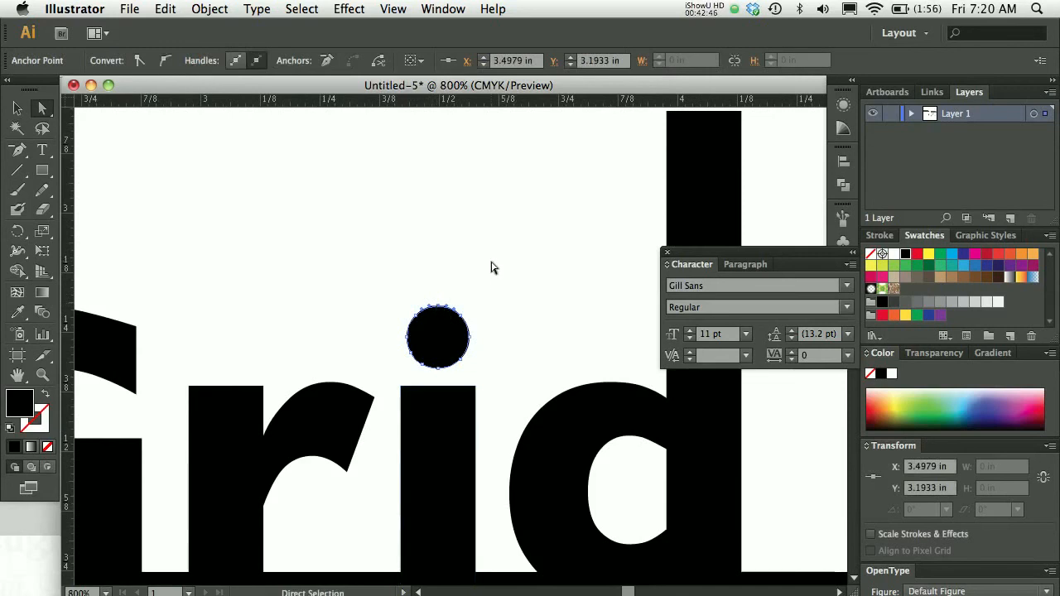
key("Delete")
key("Delete")
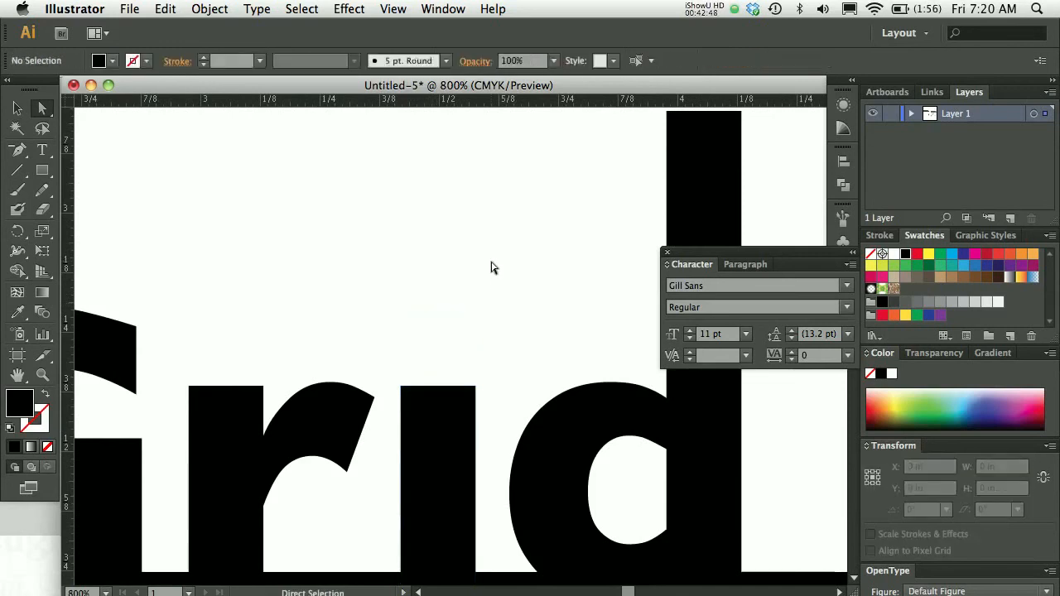
- Draw a square about 0.157 in per side on top of the "i" stem, matching its width, and fill it dark red
left_click(37, 172)
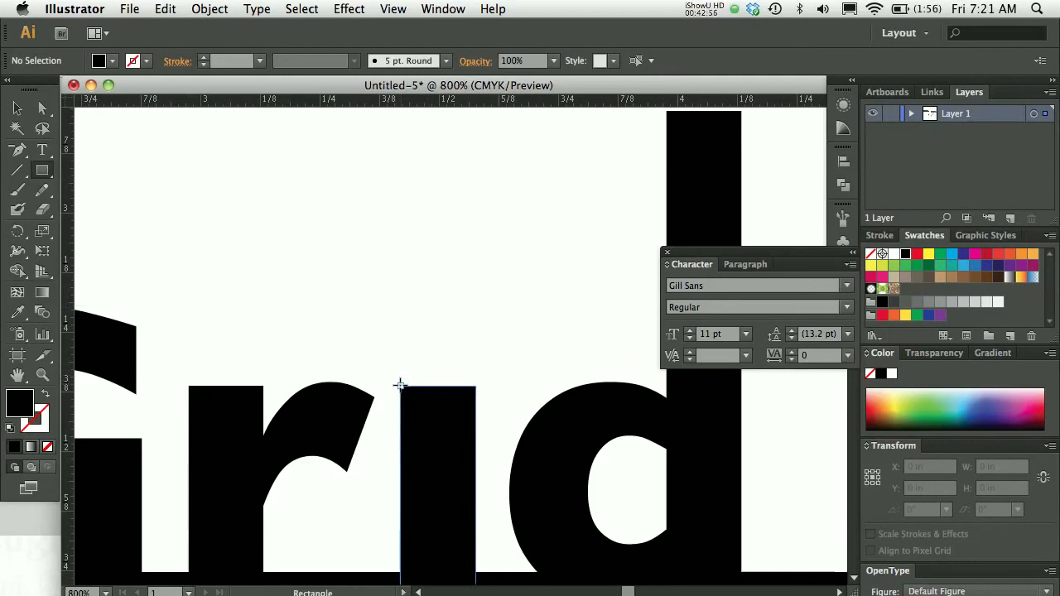
left_click_drag(400, 385, 476, 314)
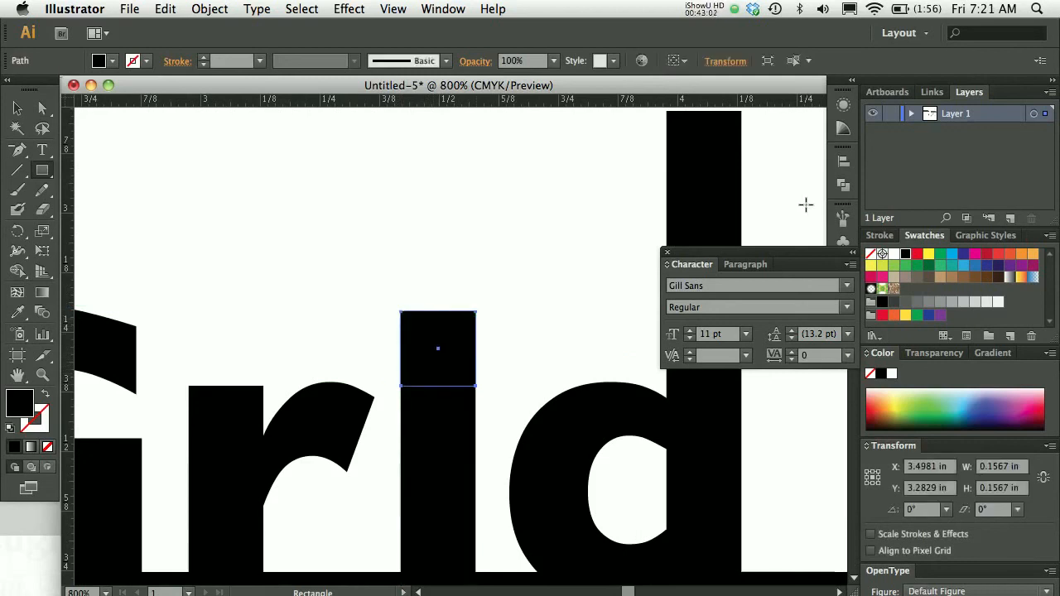
left_click(843, 105)
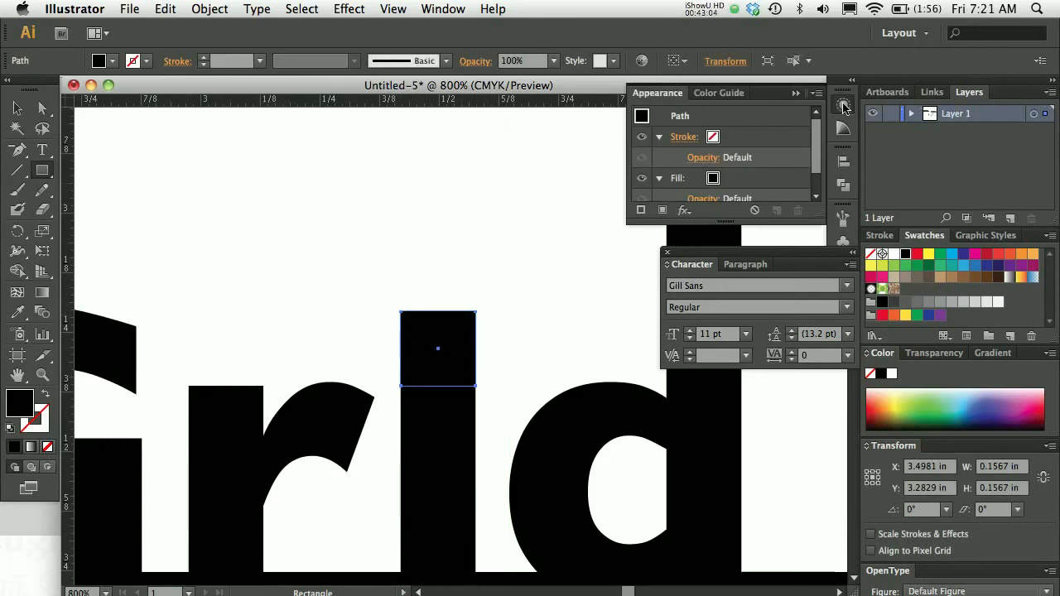
left_click(729, 95)
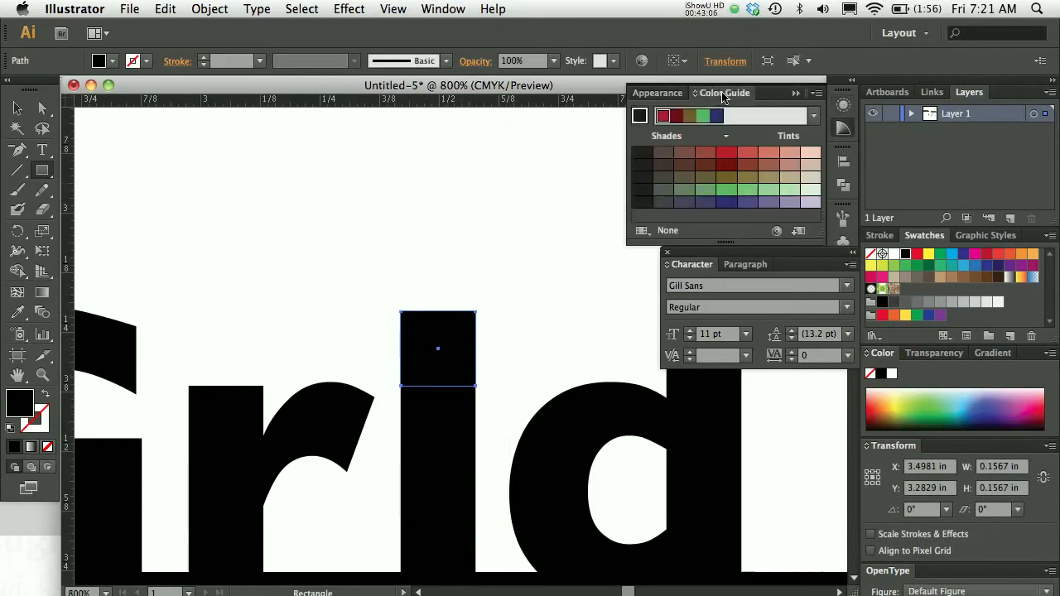
left_click(679, 117)
left_click(17, 107)
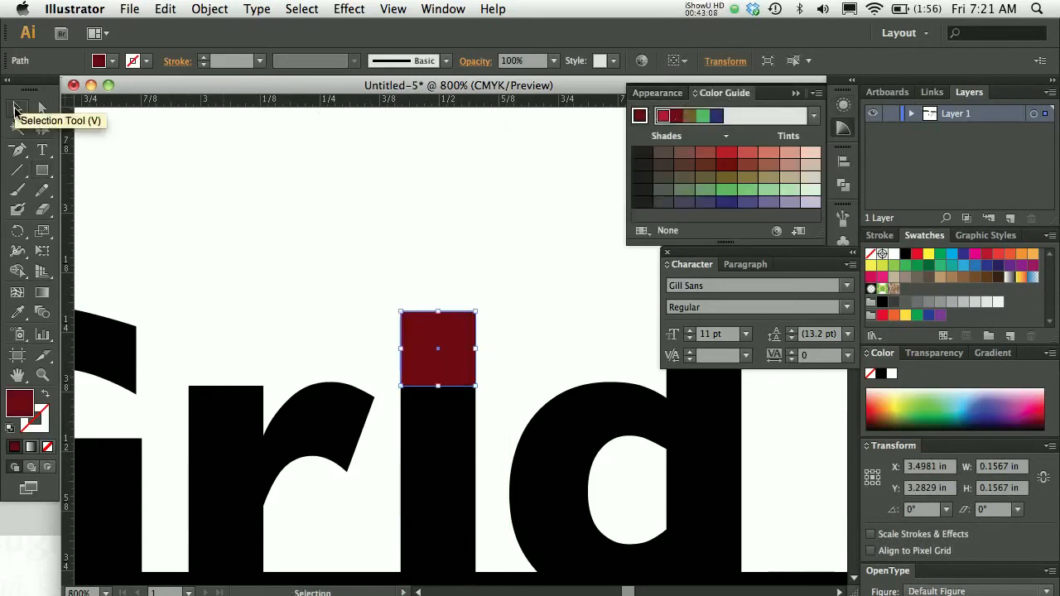
left_click(393, 188)
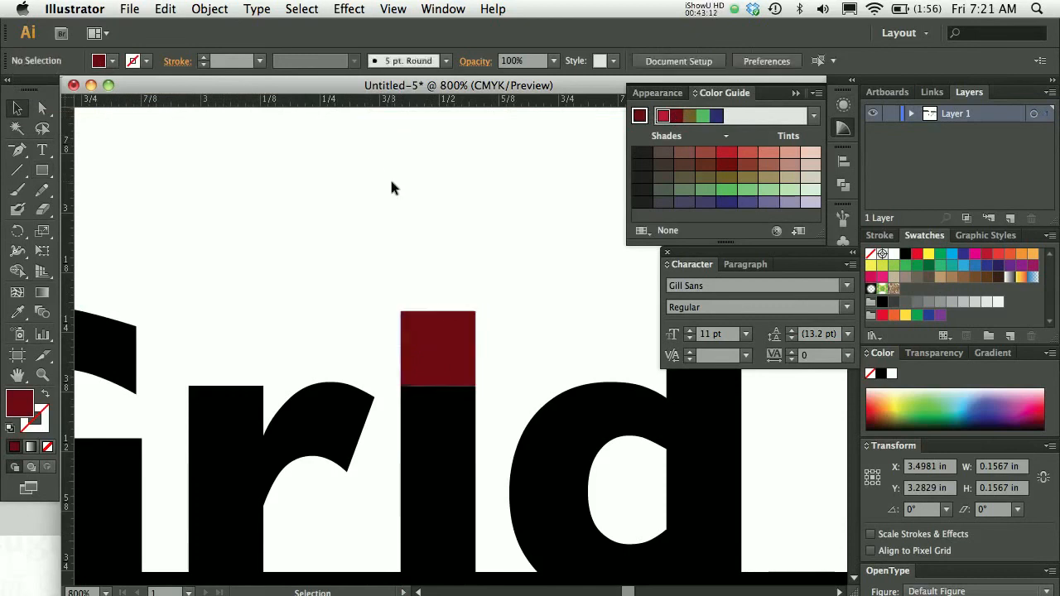
- Move the dark red square straight up by about 0.14 in above the "i" stem, deselect it, and collapse the colour guide
left_click(445, 330)
key("shift+Up")
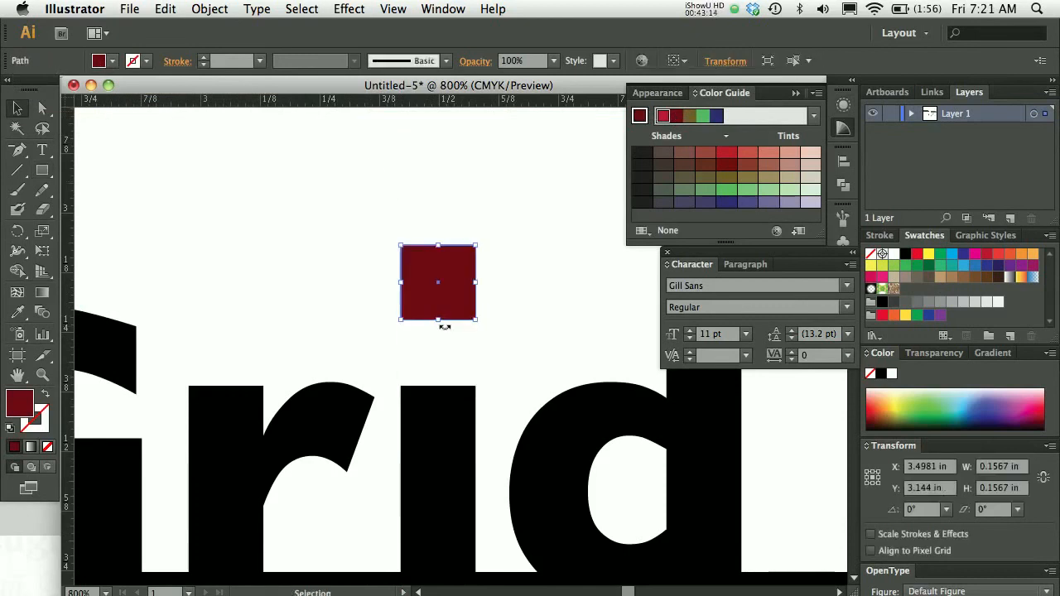
left_click(323, 276)
key("super+0")
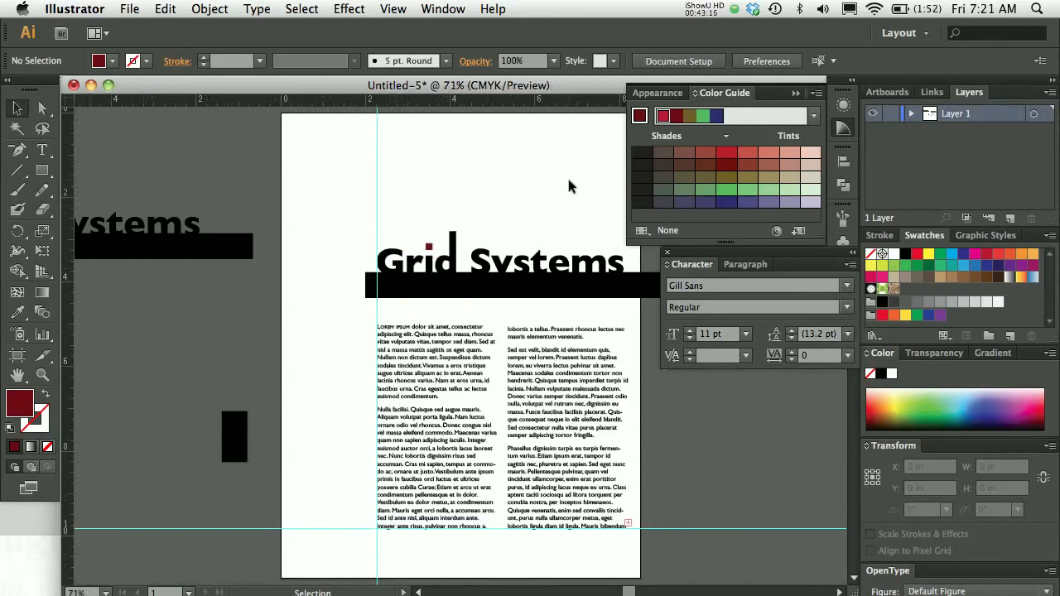
left_click(796, 93)
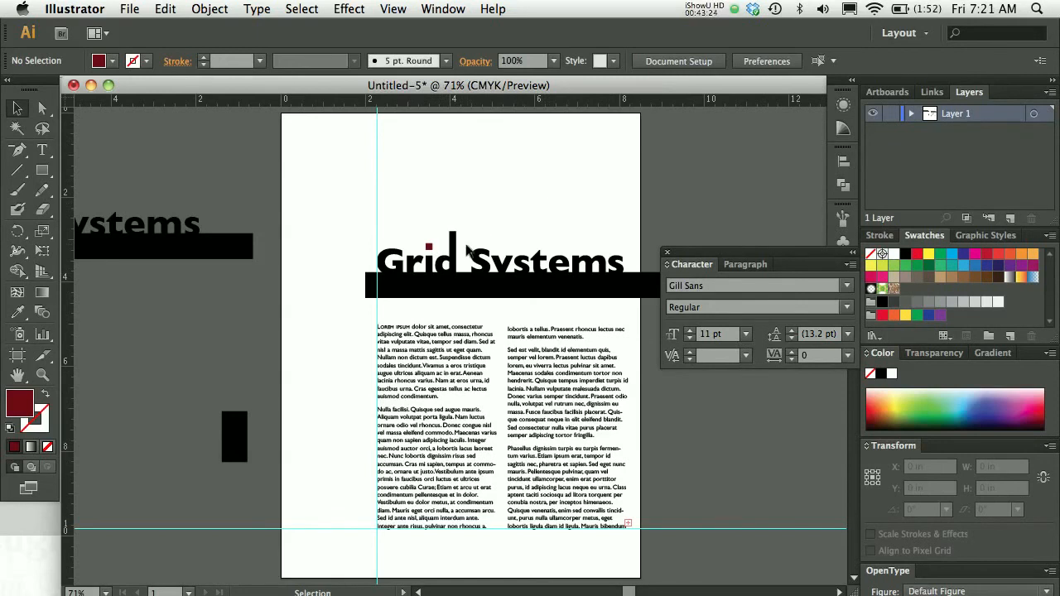
- Scale the dark red square above the "i" uniformly to 75%
left_click(428, 269, "super")
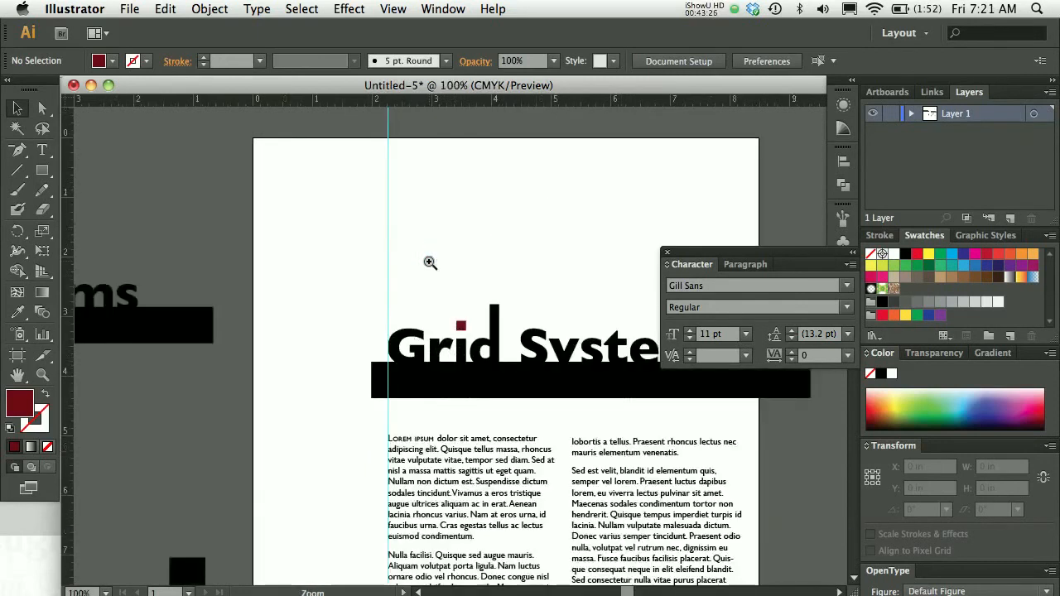
left_click(456, 356, "super")
left_click(457, 356, "super")
left_click(452, 357, "super")
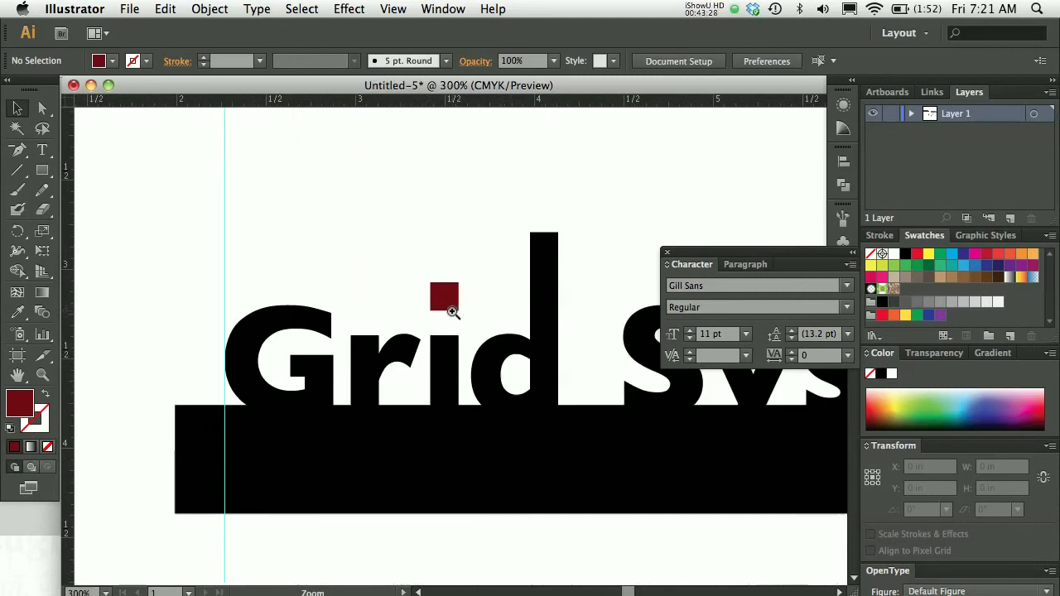
left_click(449, 358, "super")
left_click(450, 263)
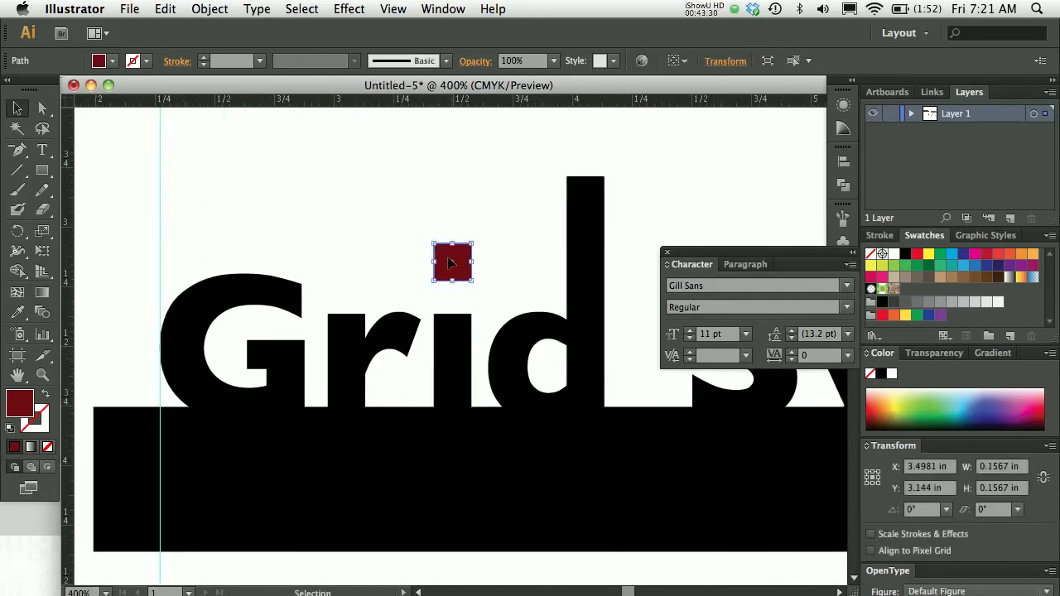
double_click(44, 236)
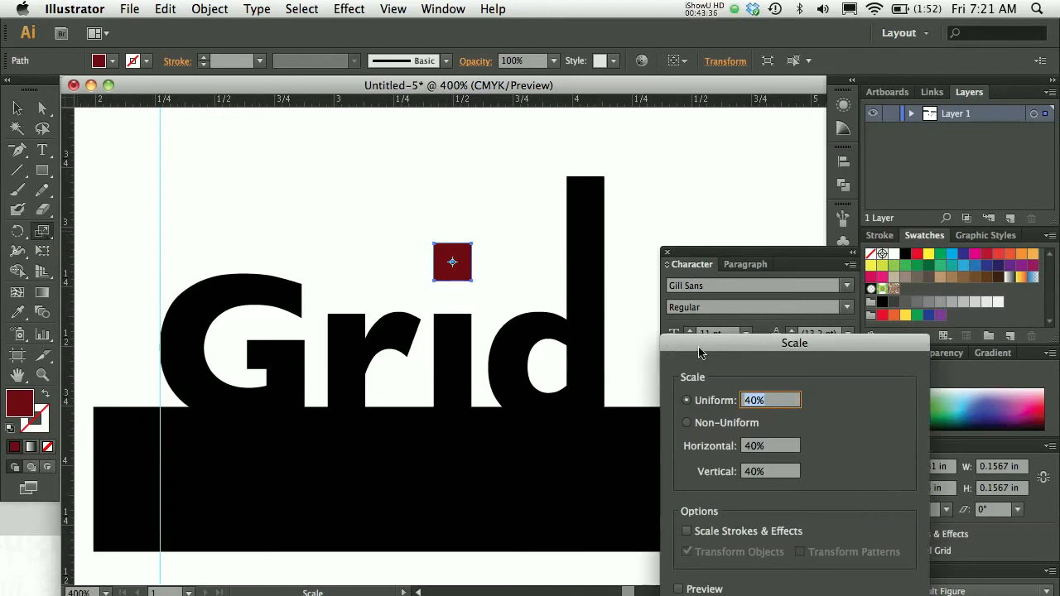
left_click_drag(699, 353, 560, 192)
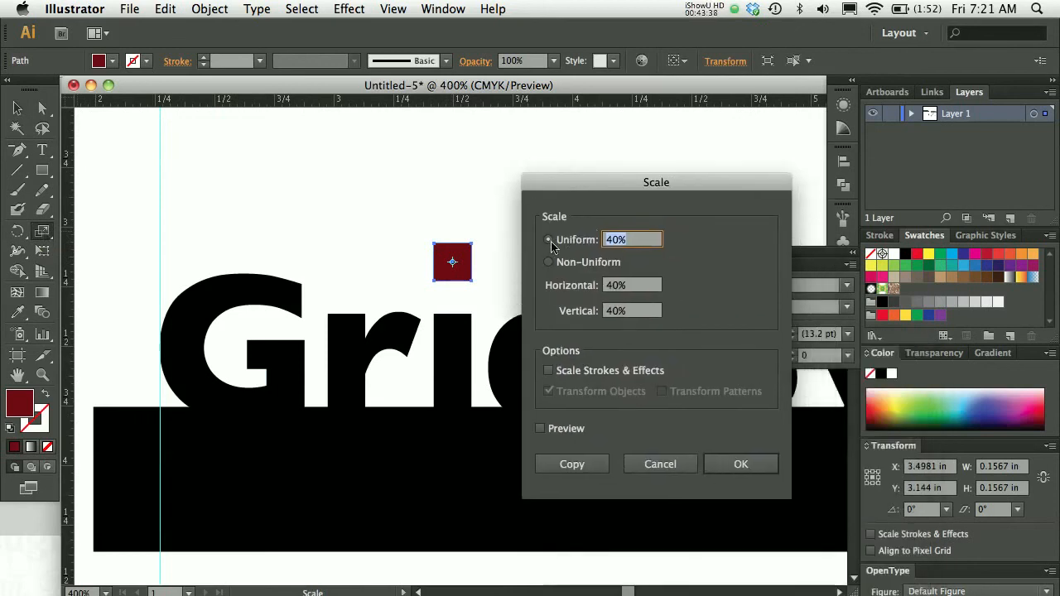
type("75")
key("Return")
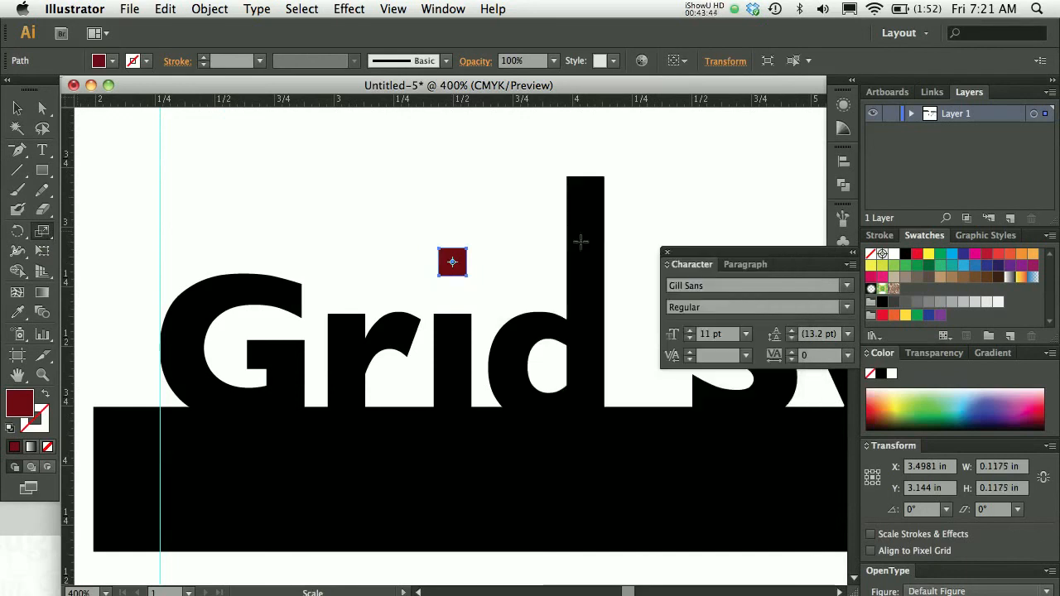
- Nudge the dark red square down to sit just above the "i" stem, at about Y 3.23 in, and deselect it
left_click(17, 108)
key("shift+Down")
key("shift+Down")
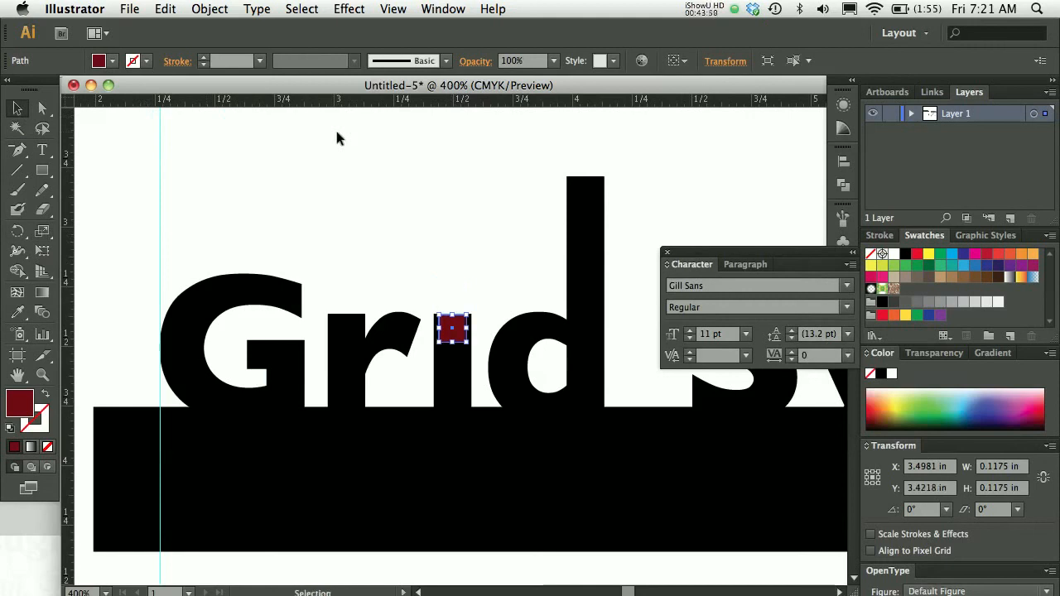
key("shift+Up")
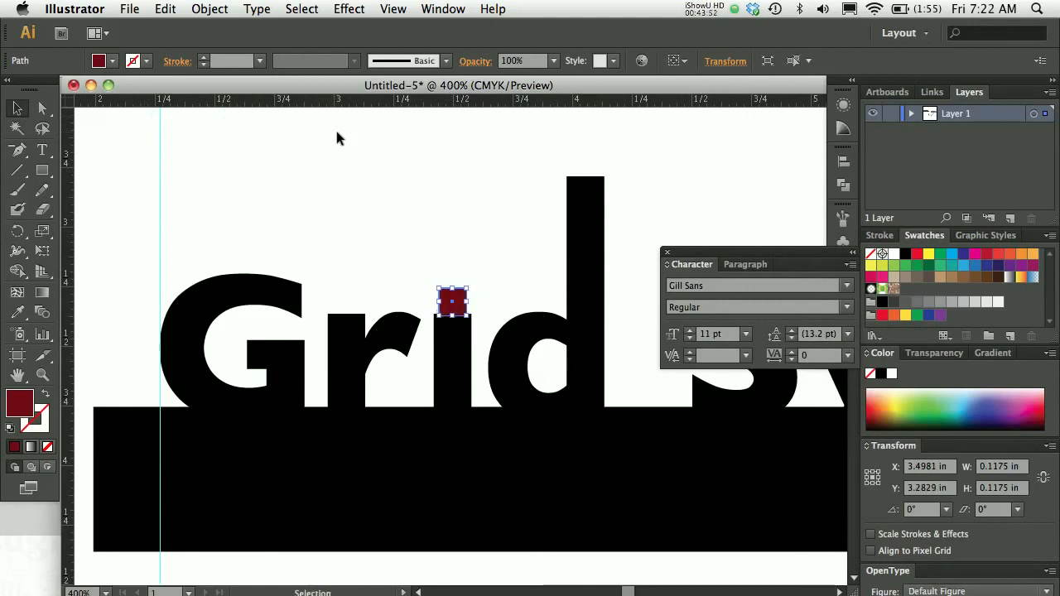
key("Up")
key("Up")
key("shift+Up")
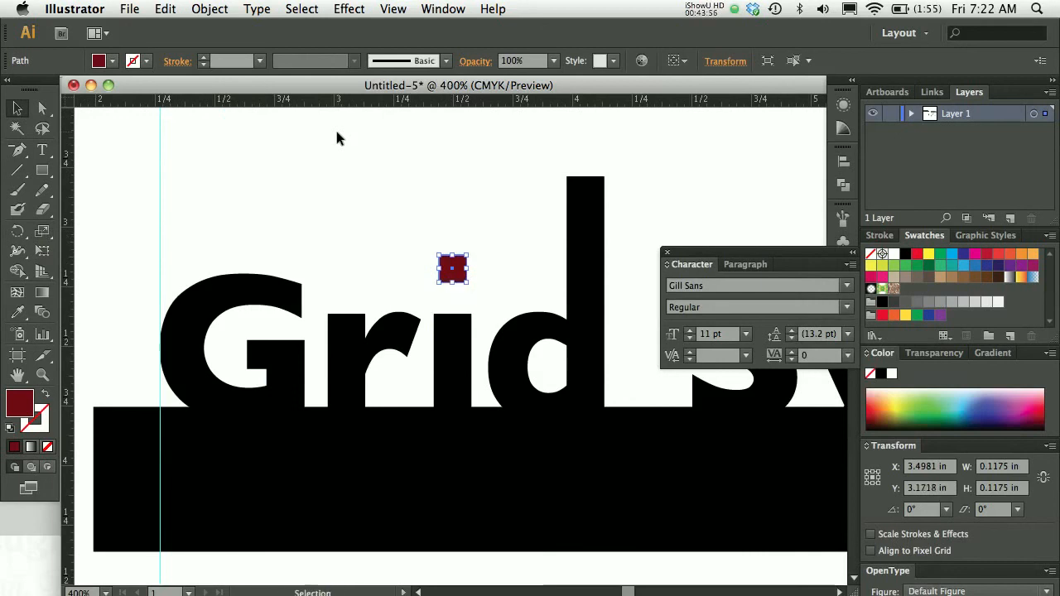
key("Down")
key("Down")
key("Down")
key("Down")
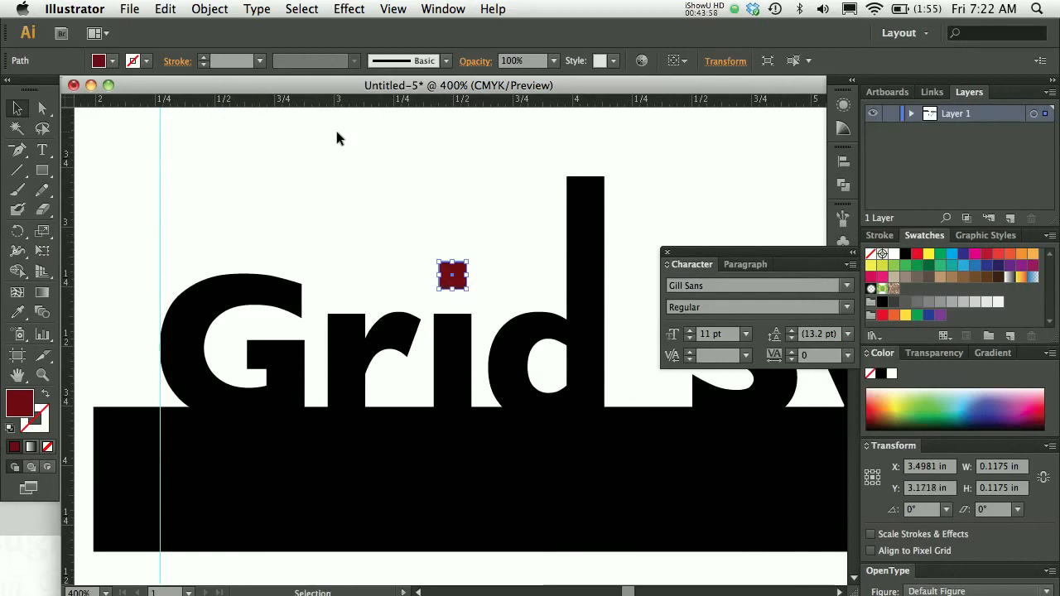
left_click(379, 165)
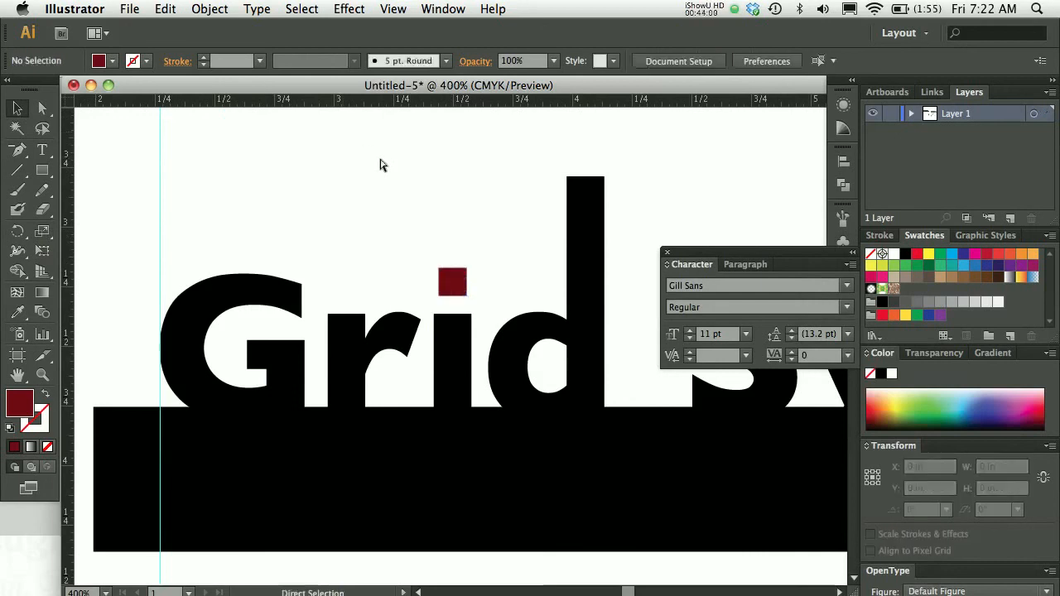
- Duplicate the dark red square from the "i" into the space between the black bar and the first text column
key("super+0")
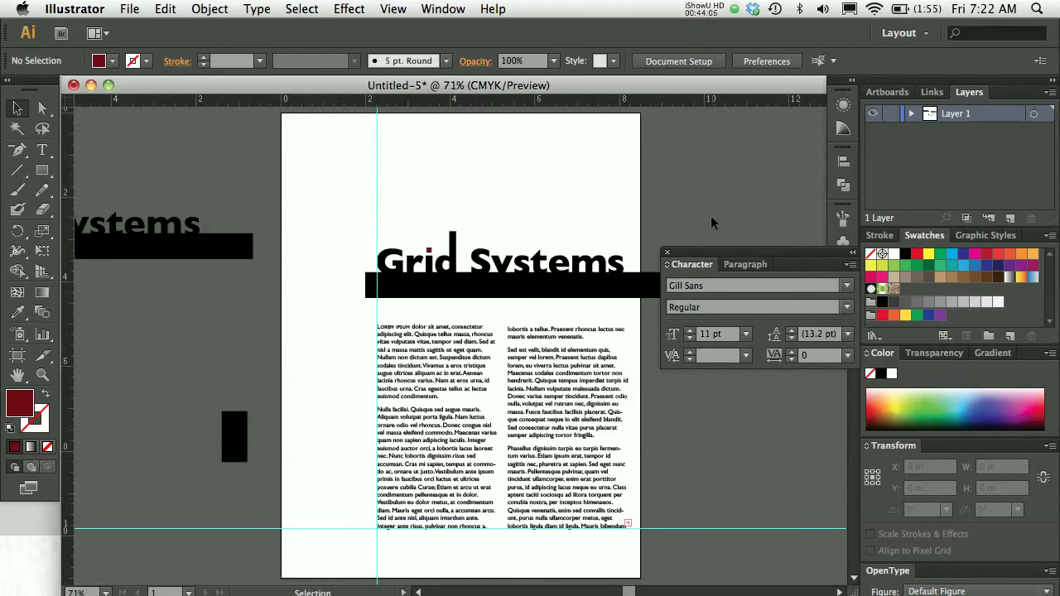
left_click(421, 264)
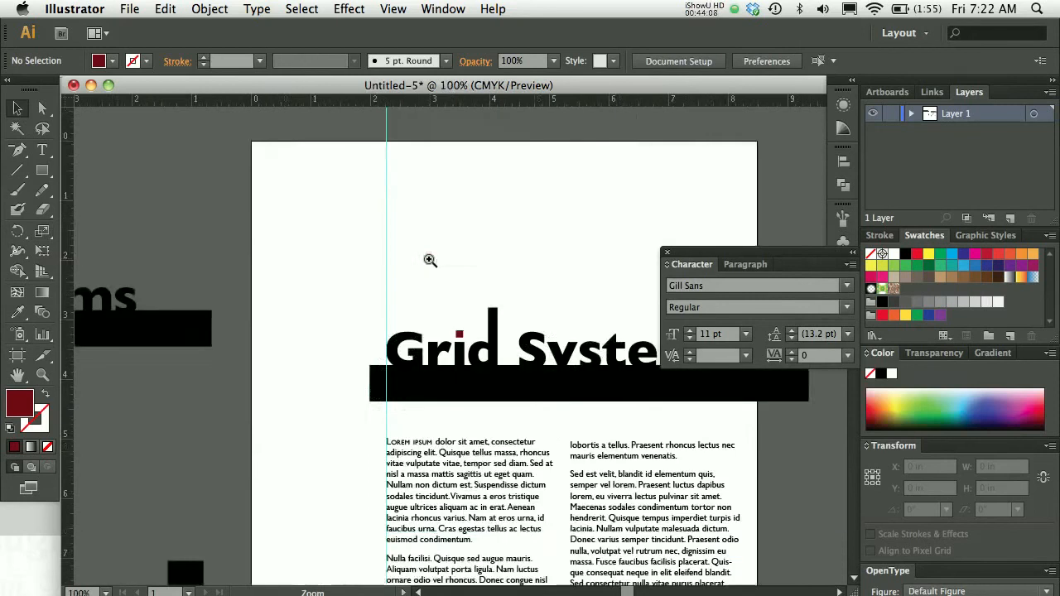
left_click(478, 334)
left_click(432, 346)
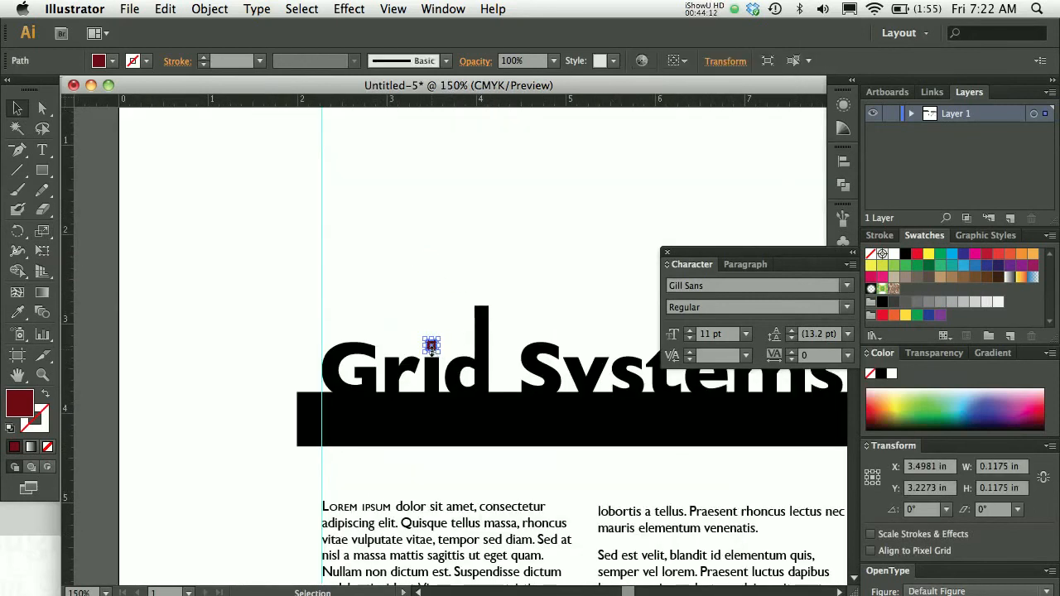
left_click(431, 348)
left_click(461, 346)
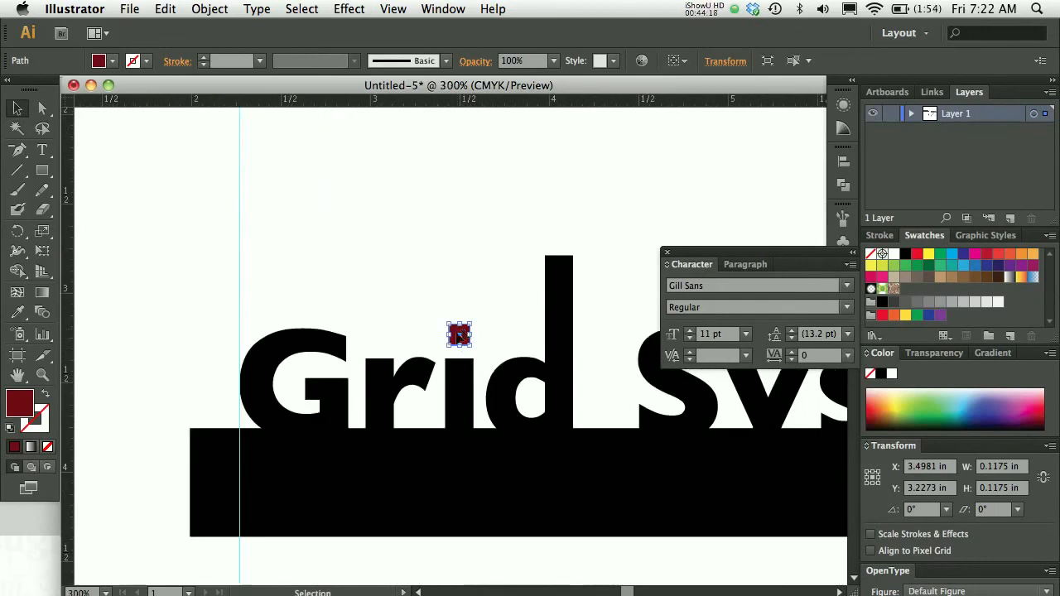
left_click_drag(458, 336, 275, 569)
left_click_drag(378, 572, 347, 218)
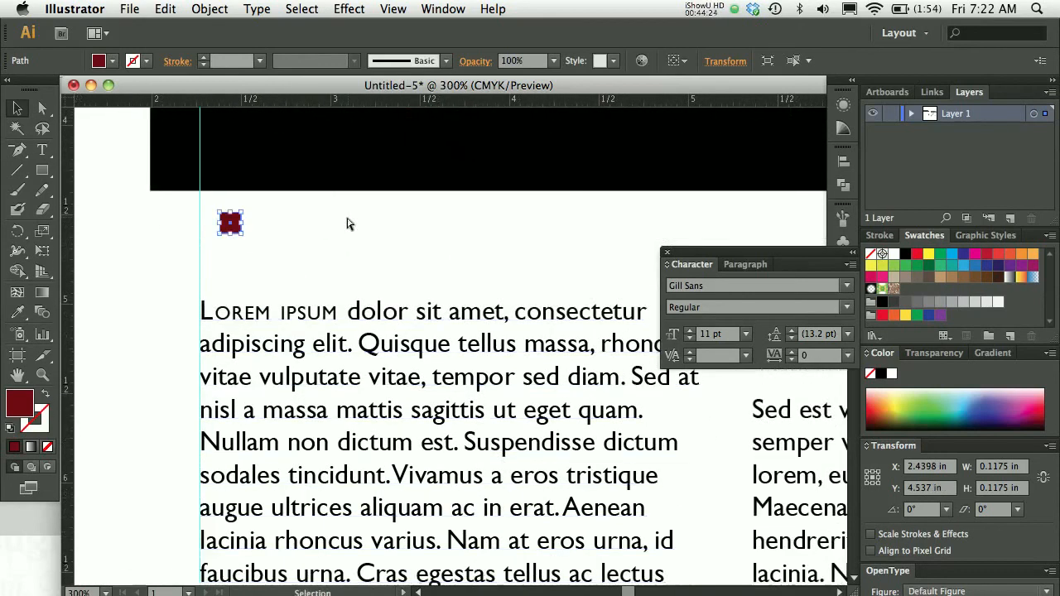
- Move the copied red square left and down to just above "Lorem ipsum", at about X 2.36 in and Y 4.83 in
key("super+0")
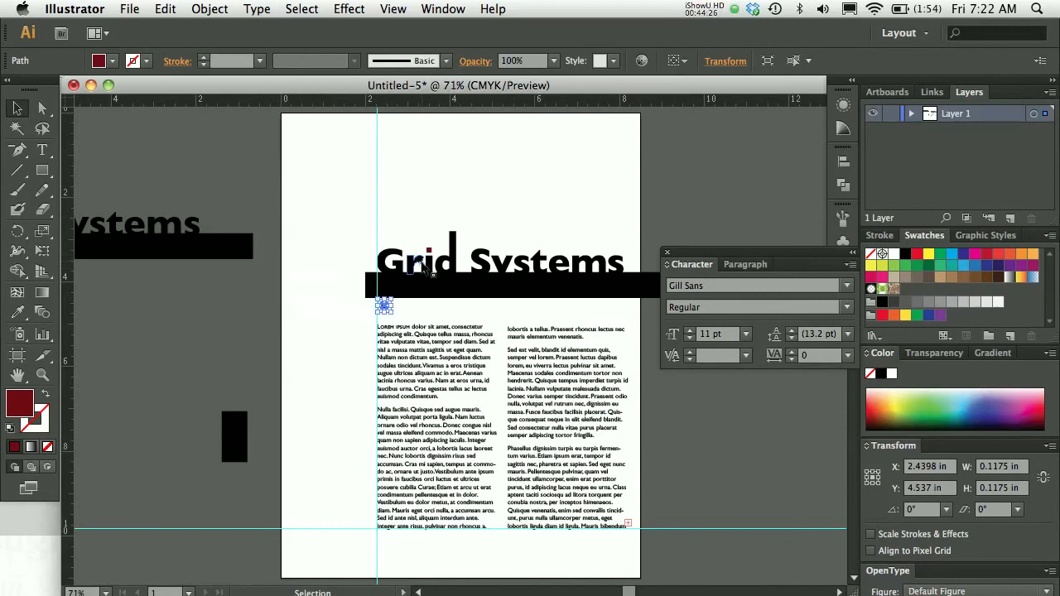
left_click(412, 301, "super")
left_click(432, 459, "super")
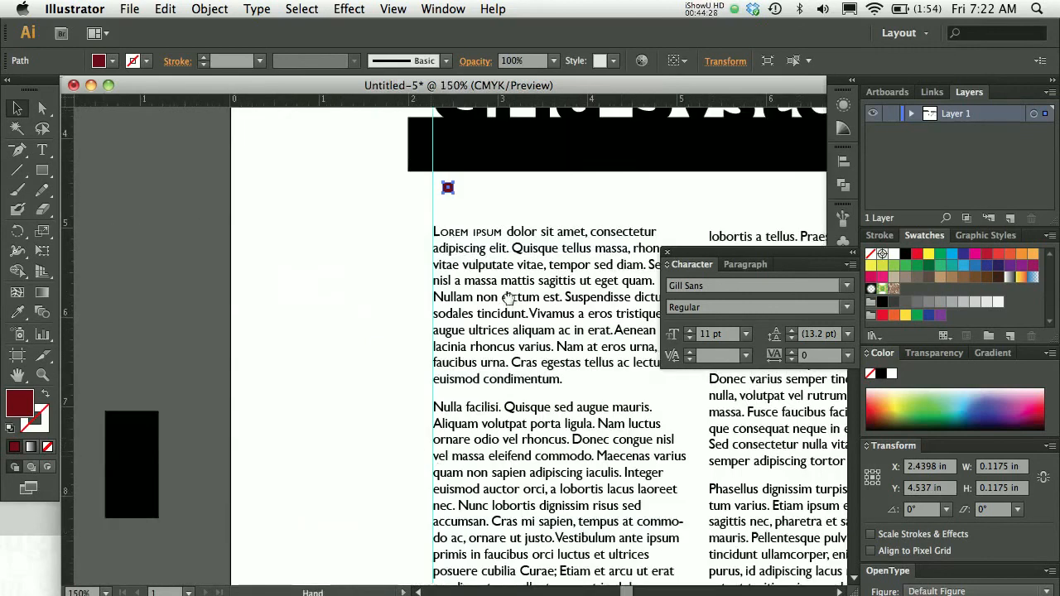
left_click_drag(509, 298, 427, 339)
key("Left")
key("Left")
key("Left")
key("Left")
key("Left")
key("Left")
key("shift+Down")
key("shift+Down")
key("Down")
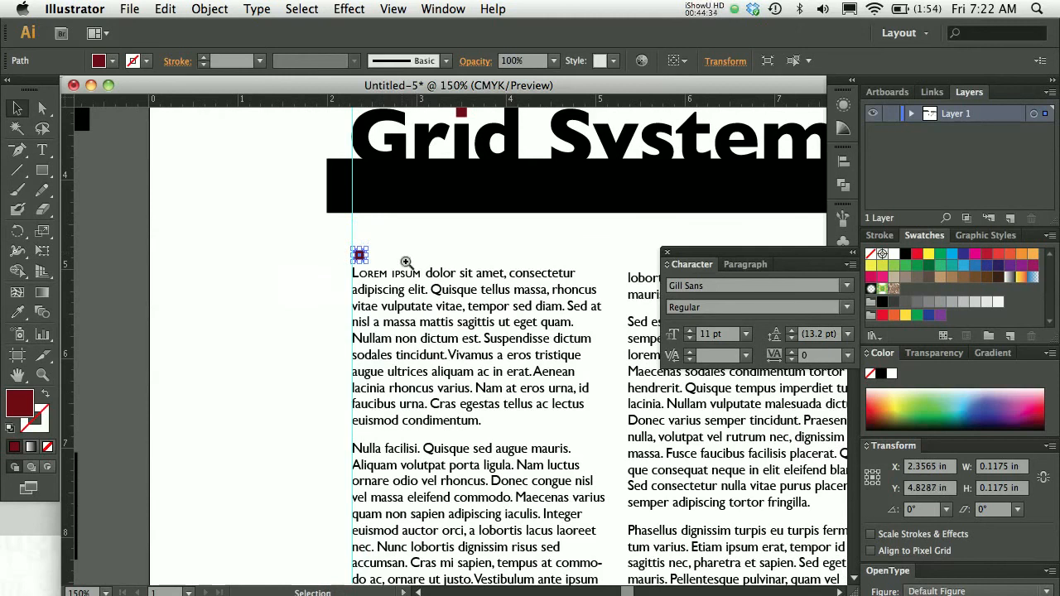
- Align the red square's left edge with the vertical guide, at about X 2.33 in
left_click(390, 284)
left_click(424, 350)
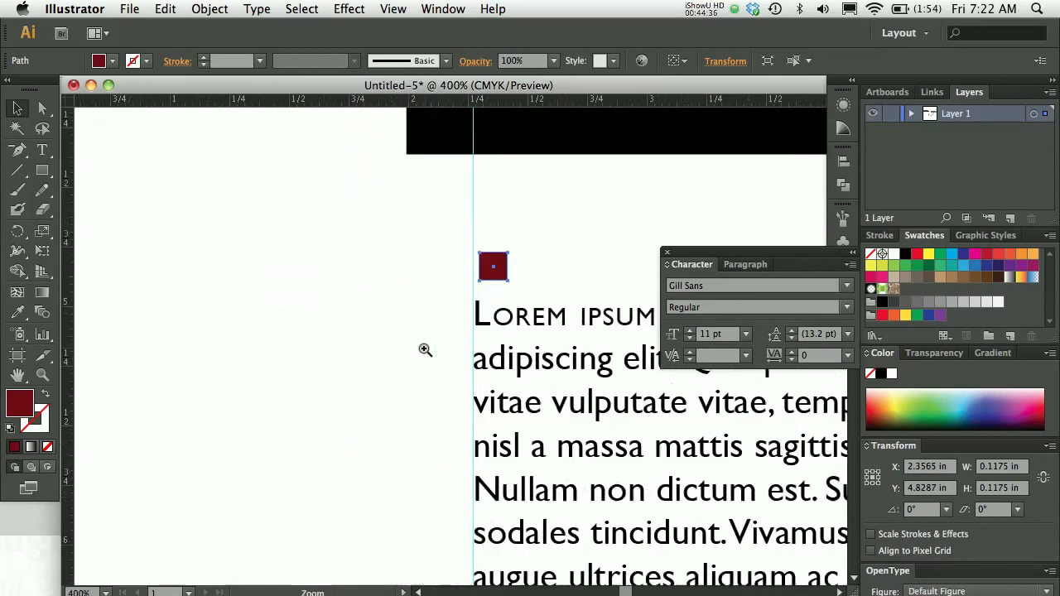
left_click(520, 323)
key("Left")
key("Left")
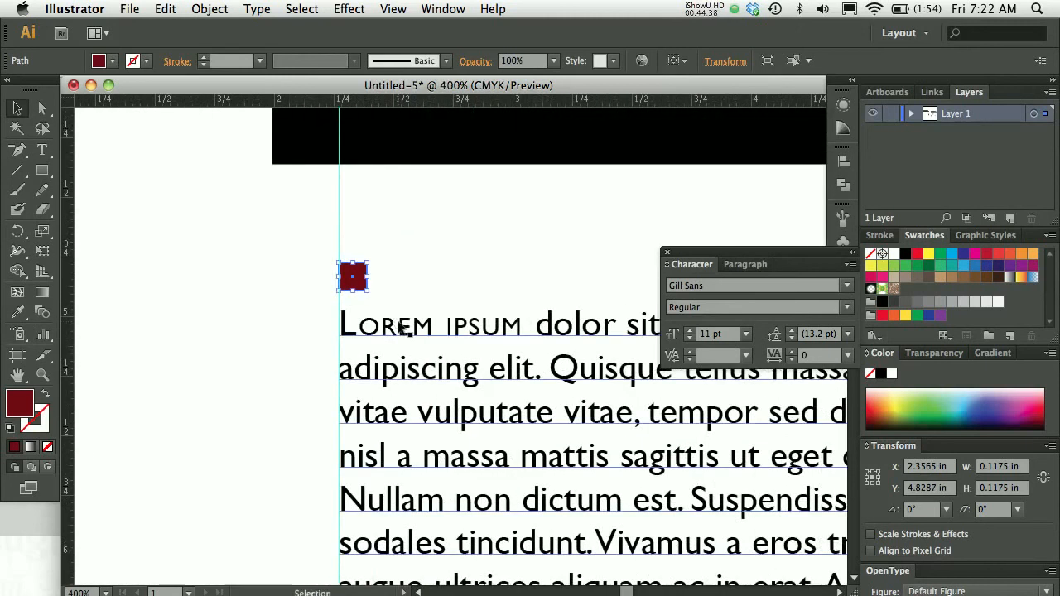
left_click(264, 291)
left_click(355, 277)
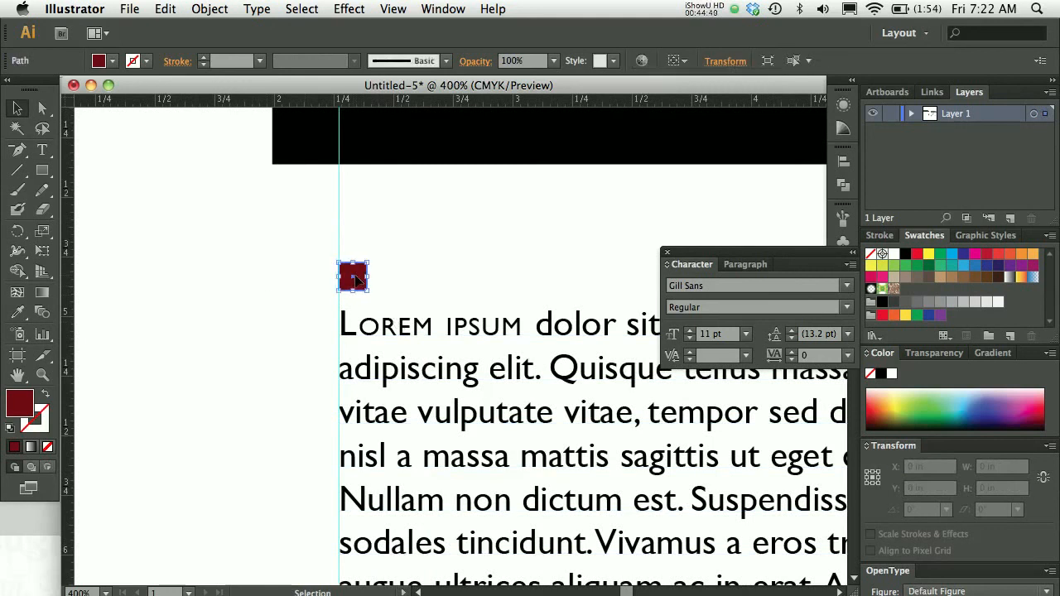
key("Right")
left_click(318, 284)
left_click(355, 276)
key("Left")
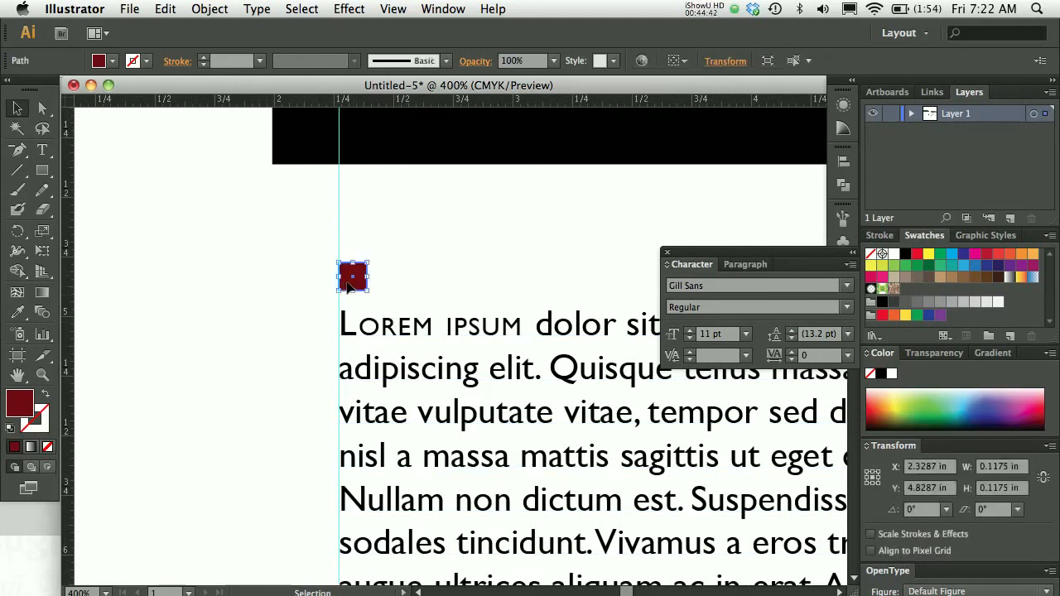
- Fine-tune the red square's vertical gap above the first line of text and deselect it
left_click(440, 276)
left_click(355, 276)
key("shift+Down")
key("Up")
key("Up")
key("Up")
key("Up")
key("Up")
key("Down")
key("Down")
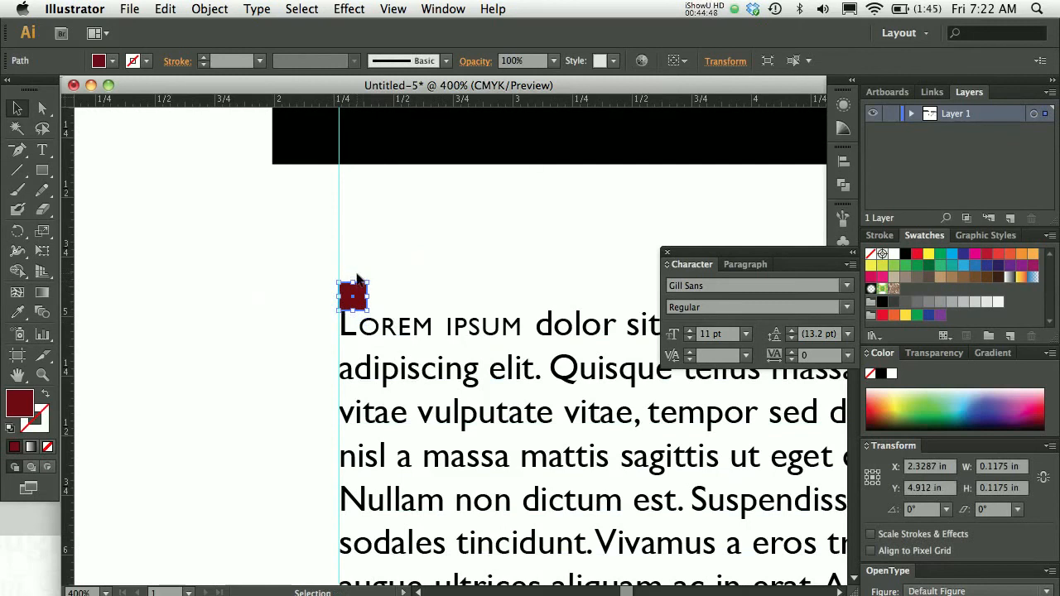
key("shift+Up")
key("shift+Down")
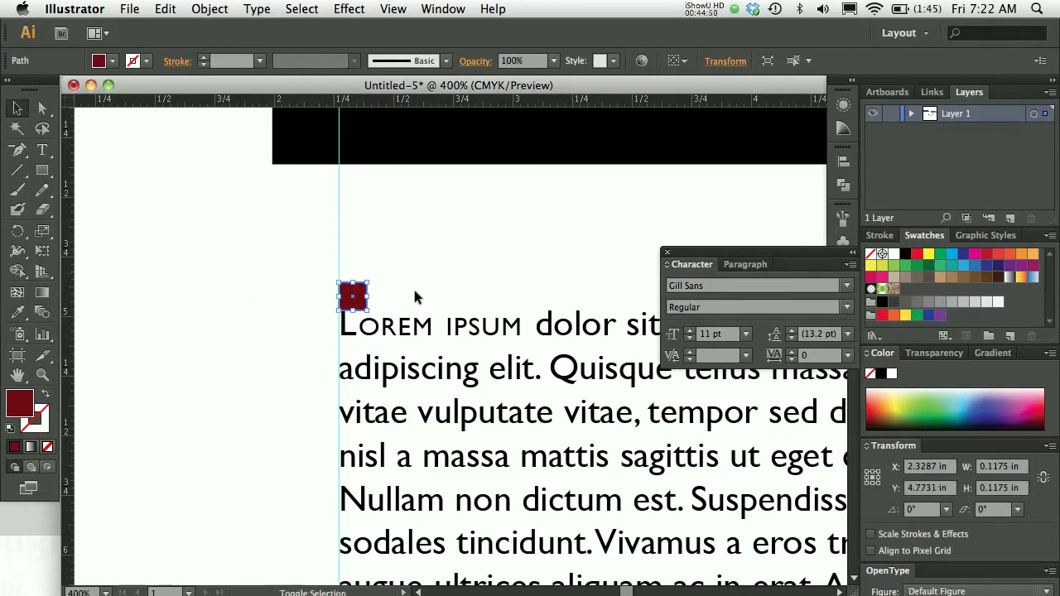
key("Up")
key("Up")
key("Up")
key("Up")
left_click(320, 255)
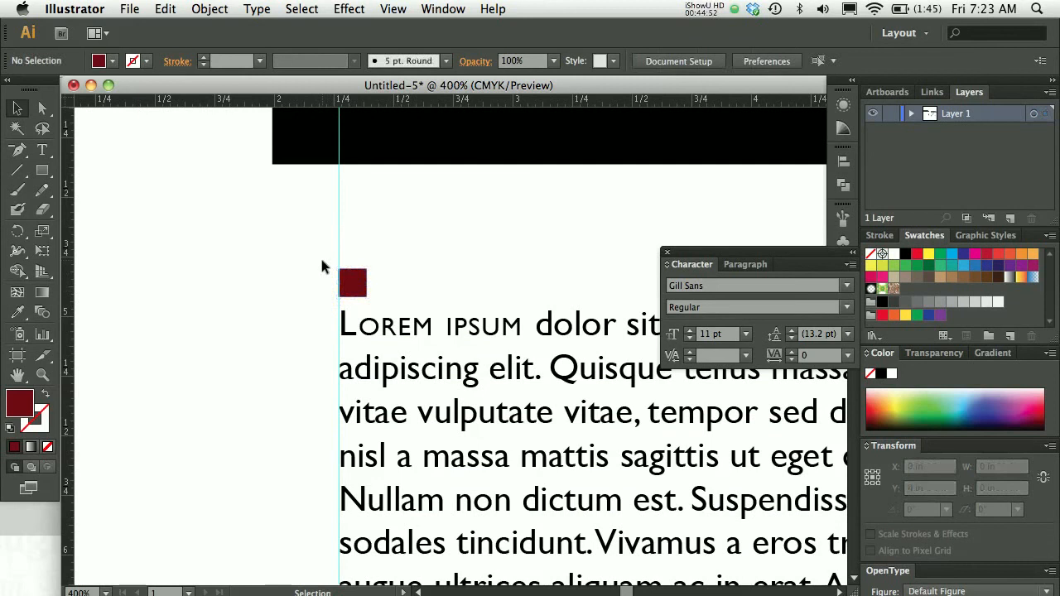
- Move the red square straight down onto the start of the first text line, at about Y 5.02 in, and deselect it
key("super+0")
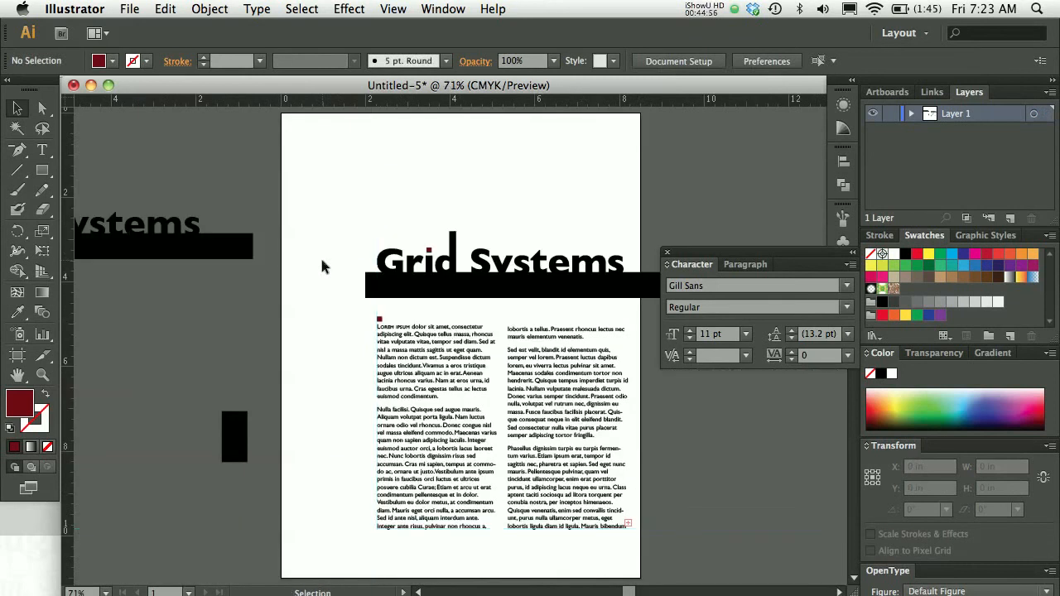
left_click(407, 316)
left_click(419, 328)
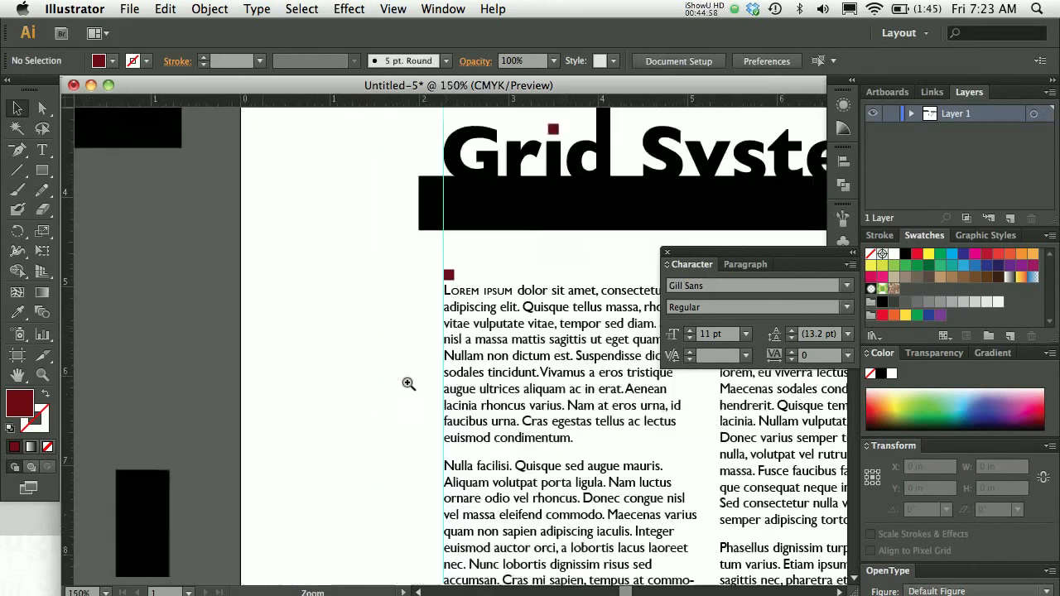
left_click(408, 383)
scroll(431, 294, "right", 5)
left_click(400, 253)
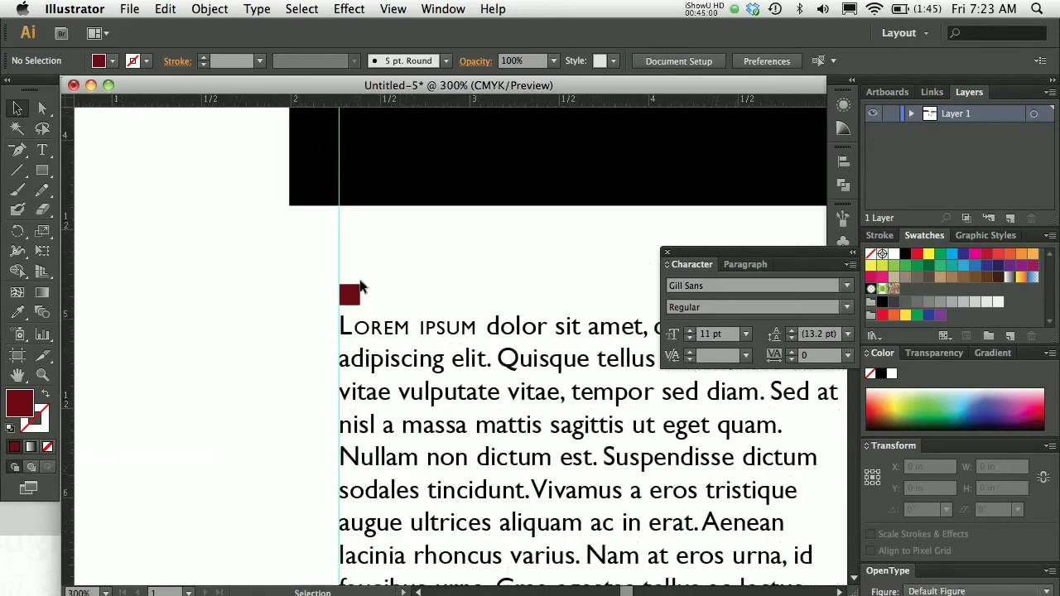
left_click_drag(351, 285, 352, 311)
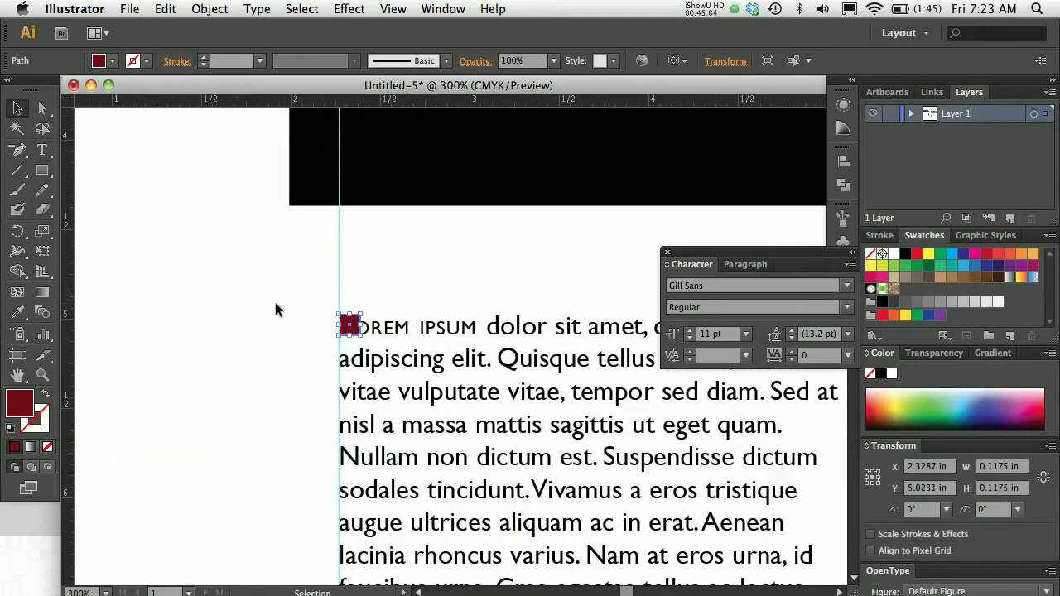
left_click(275, 304)
- Insert space before "Lorem ipsum" so it clears the red square, tighten that gap's kerning slightly, and deselect the text
key("t")
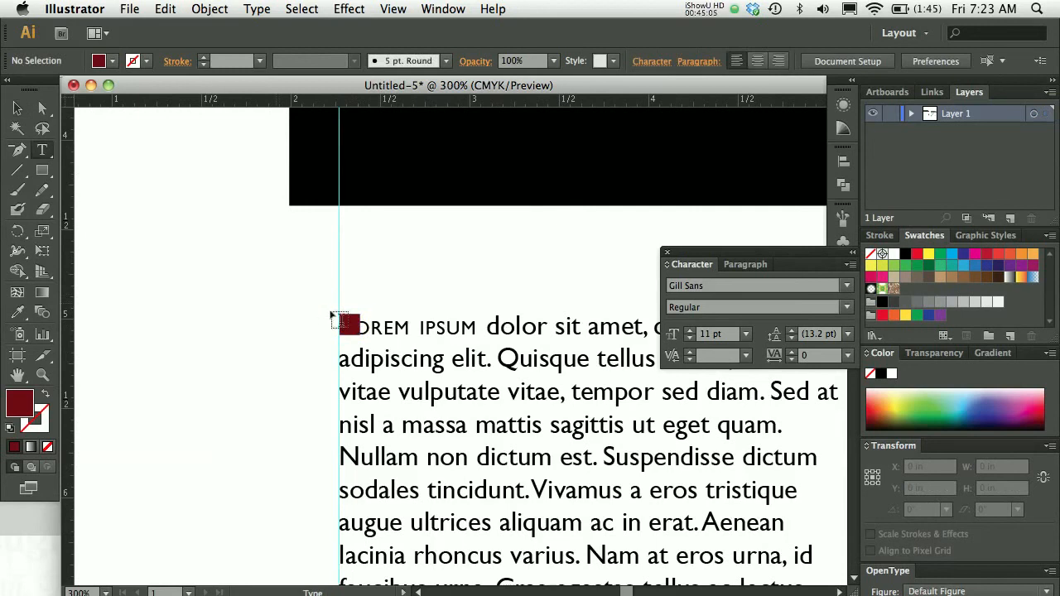
left_click(395, 327)
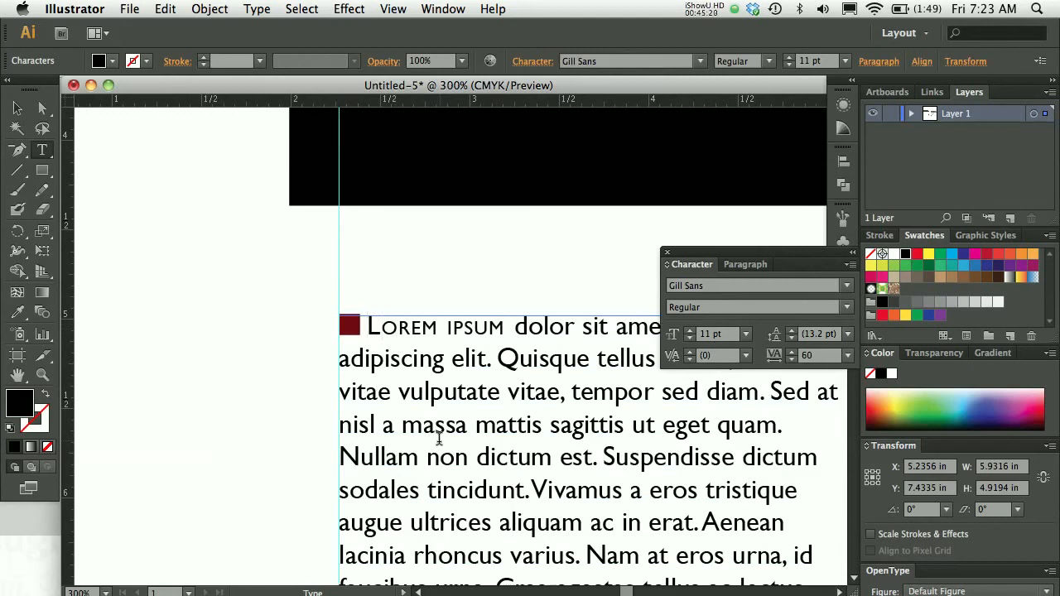
key("alt+Left")
key("alt+Left")
key("alt+Left")
left_click(16, 108)
left_click(116, 185)
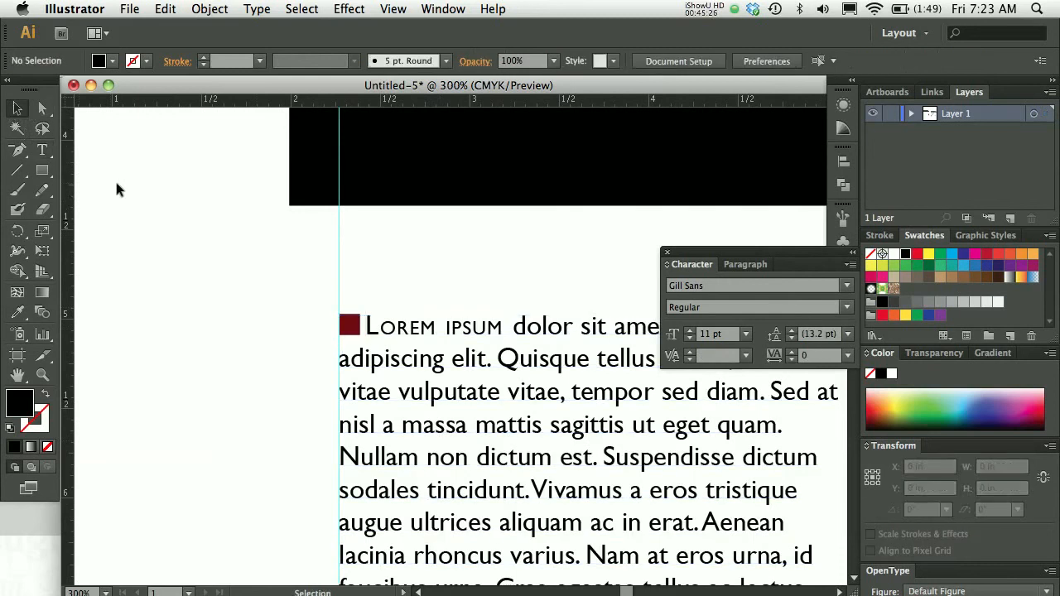
- Draw a black rectangle about 0.24 in wide and 0.29 in tall spanning the gutter between the two text columns
key("super+0")
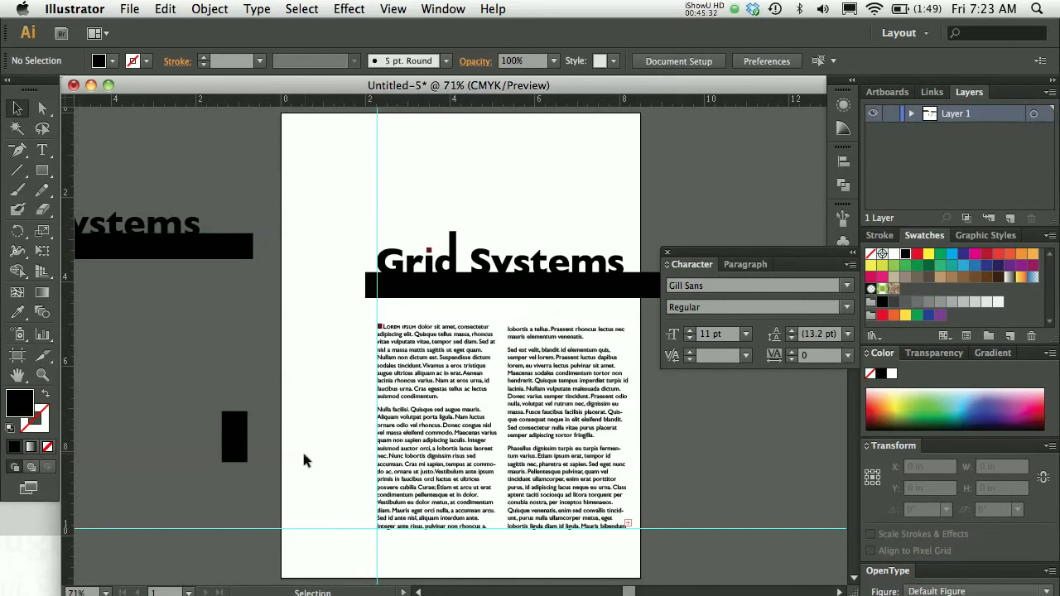
left_click(42, 169)
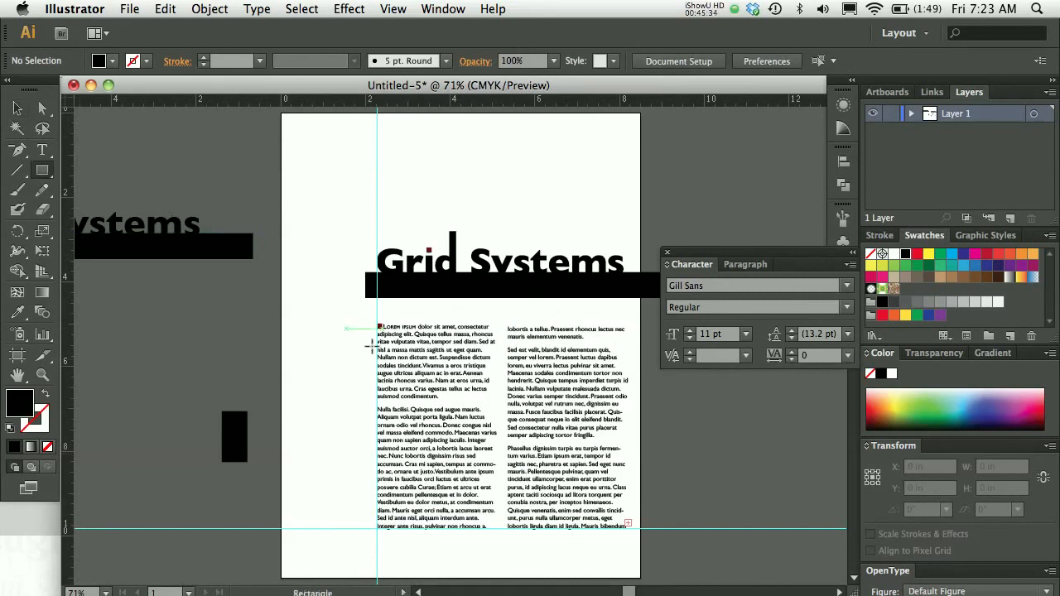
left_click(575, 444, "super")
left_click(544, 447, "super")
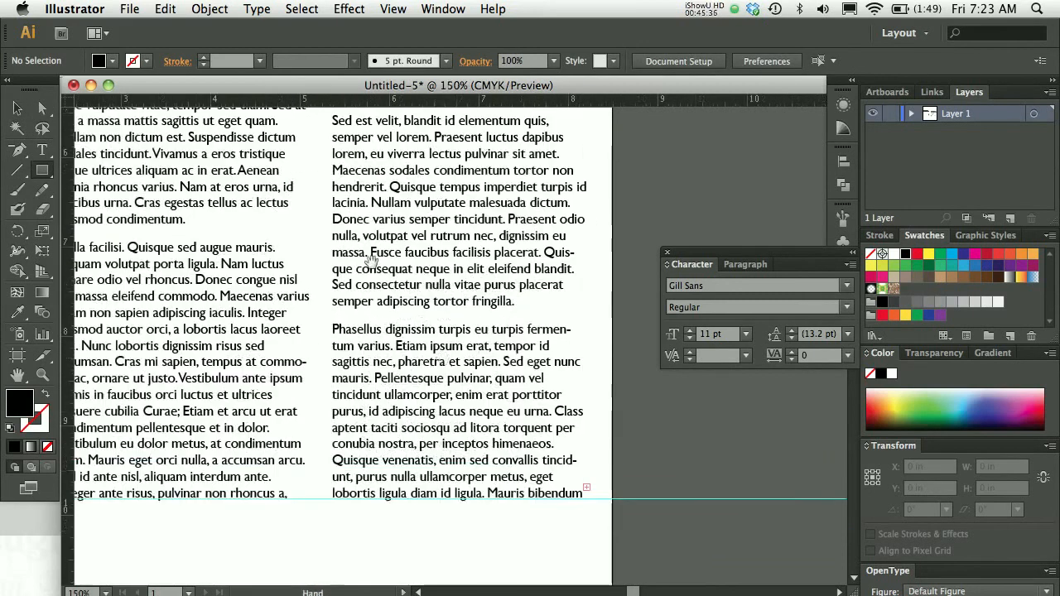
scroll(378, 312, "up", 3)
left_click(16, 108)
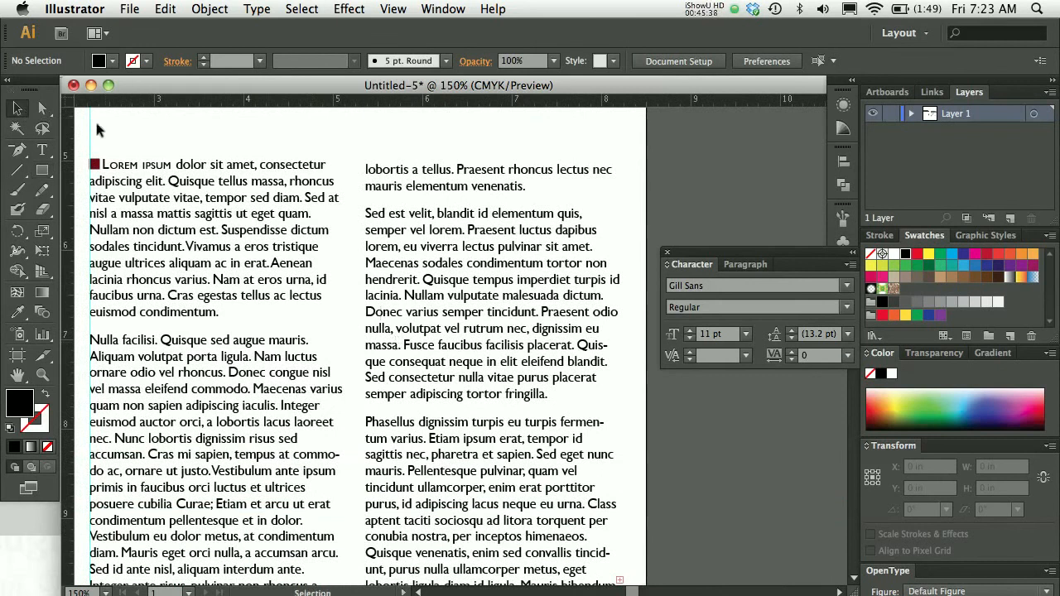
left_click(267, 205)
left_click(41, 169)
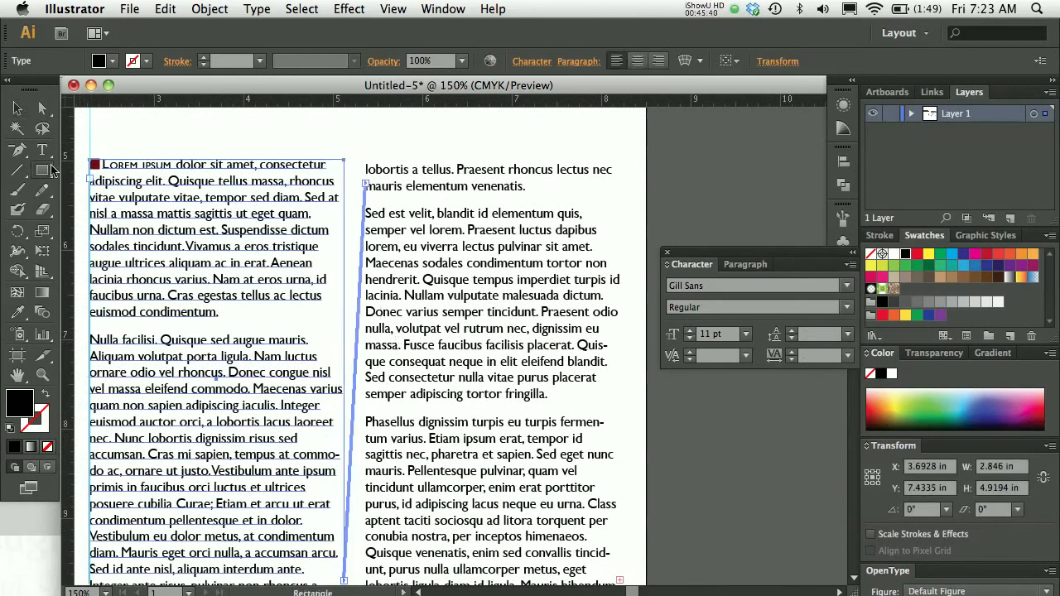
left_click_drag(346, 181, 365, 203)
left_click(17, 107)
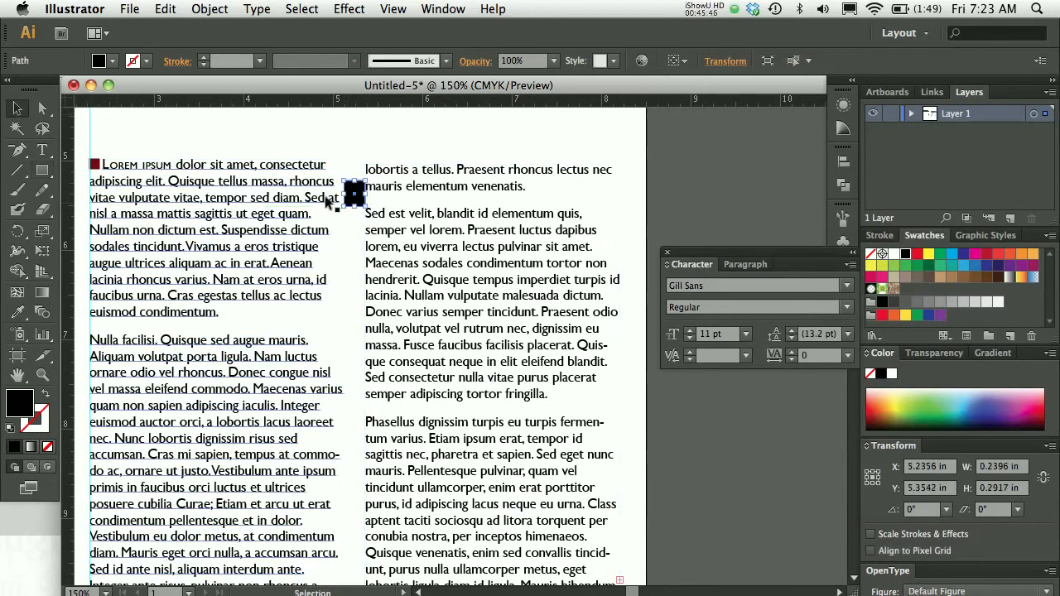
- Stretch the black gutter rectangle to about 1.32 in tall and move it to the page's right edge to compare the margin width
left_click_drag(354, 204, 355, 297)
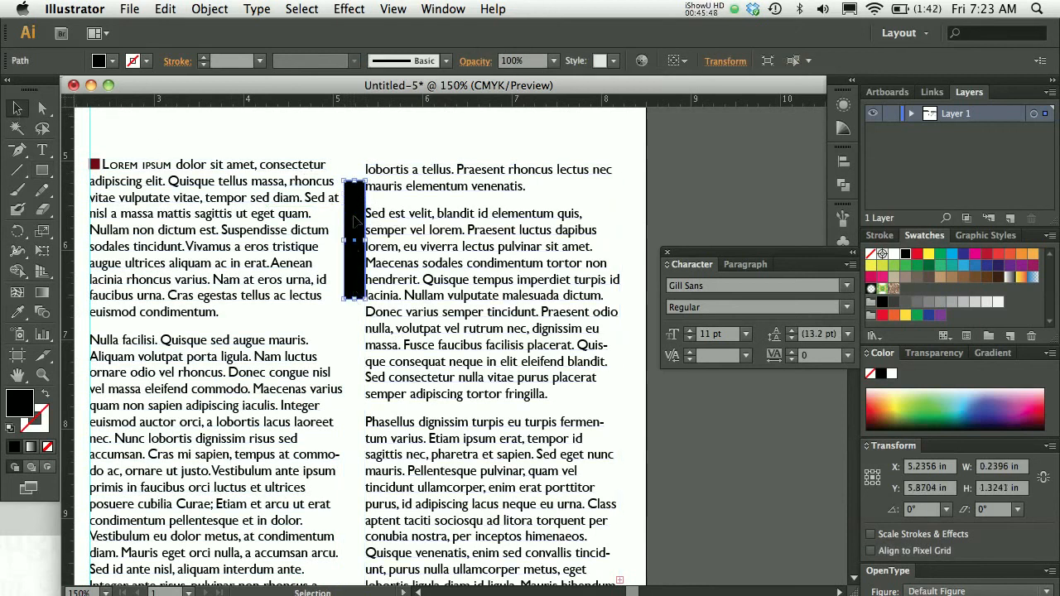
left_click_drag(353, 205, 628, 229)
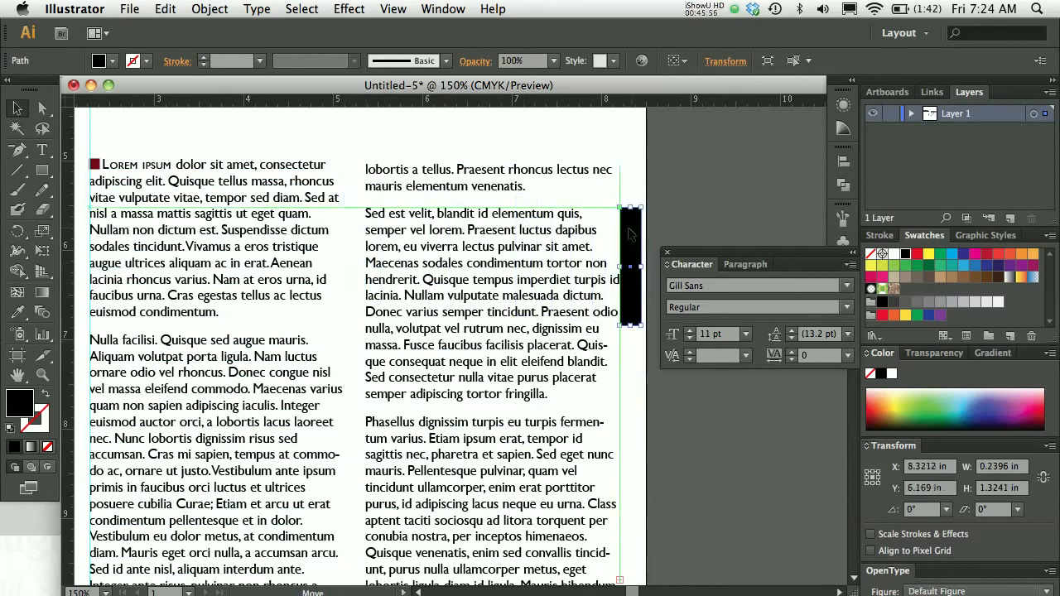
left_click_drag(628, 232, 632, 233)
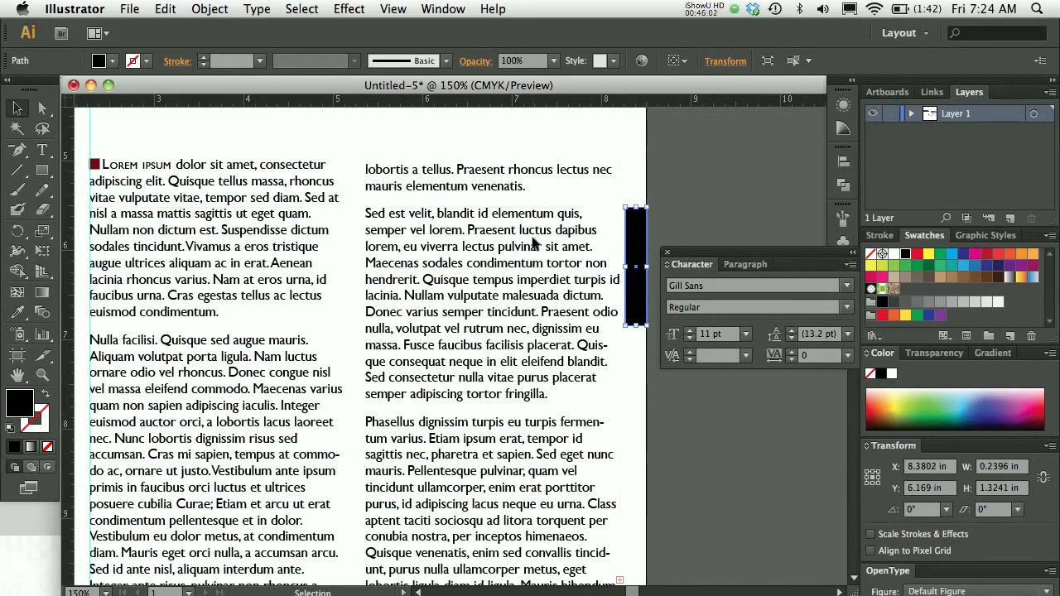
- Delete the black spacer rectangle beside the second text column and hide the guides
key("Delete")
key("super+0")
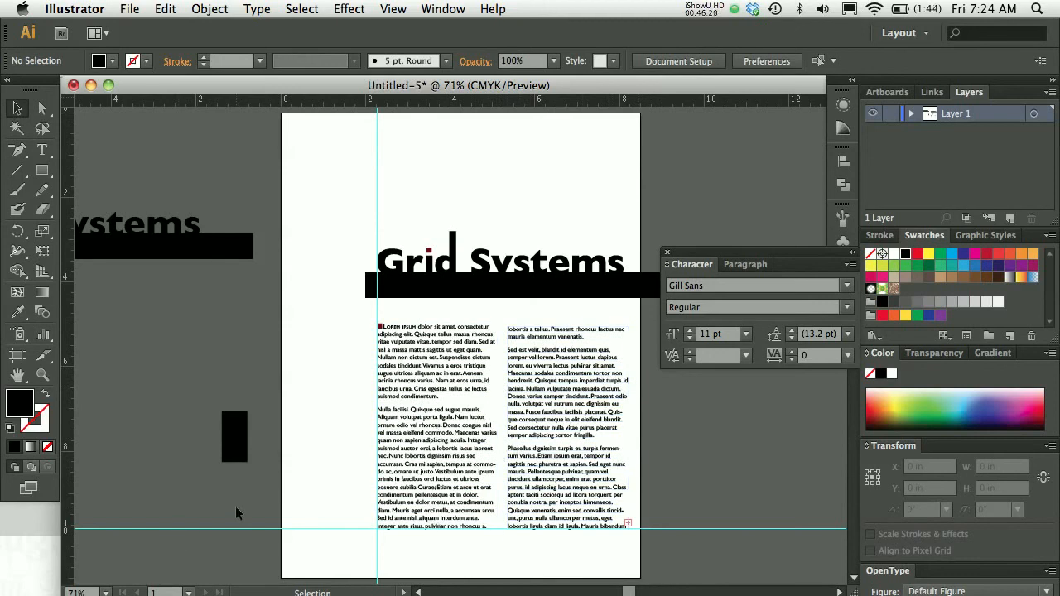
key("super+semicolon")
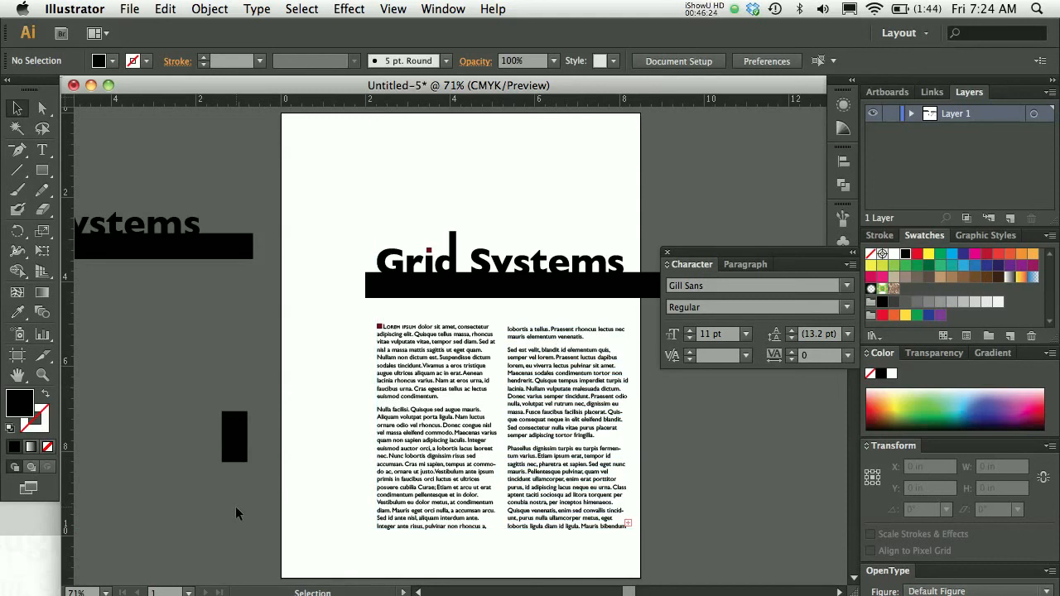
- Save the document to the Desktop as grid-systems.ai in Adobe Illustrator format with Illustrator CS6 compatibility
left_click(136, 8)
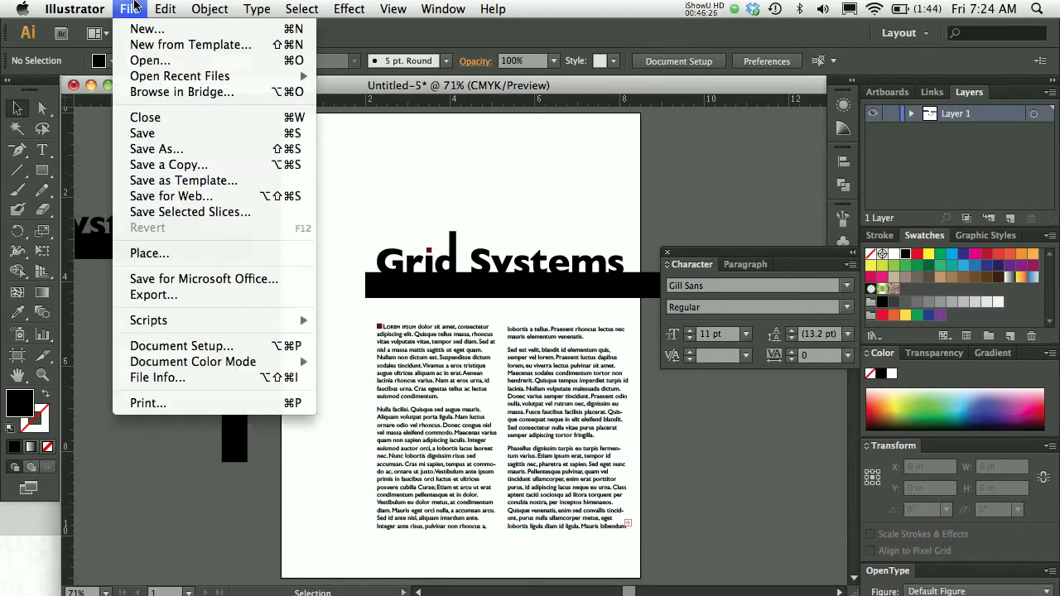
left_click(158, 149)
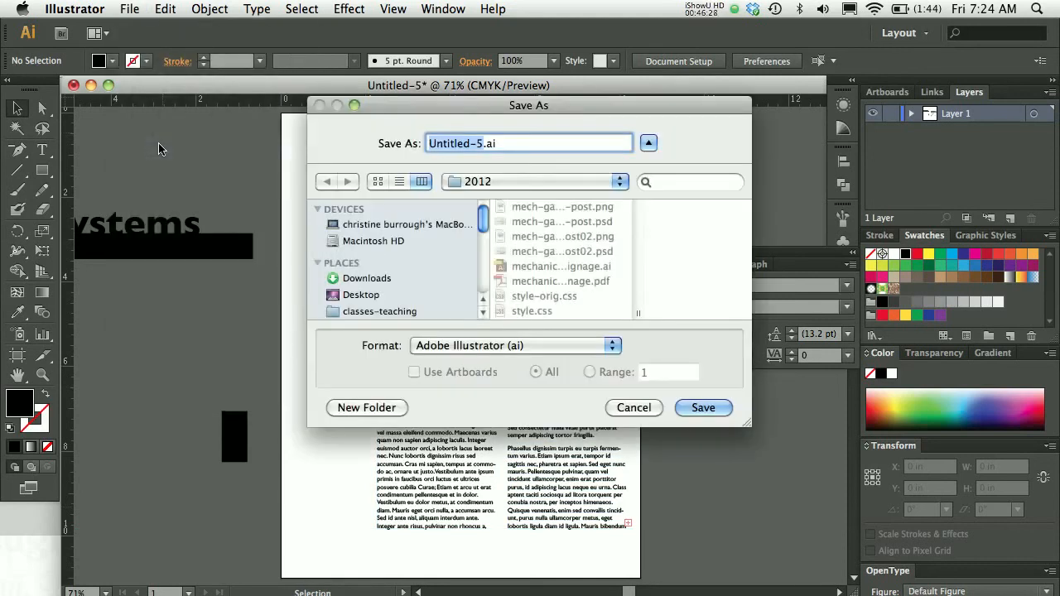
type("grid-systems")
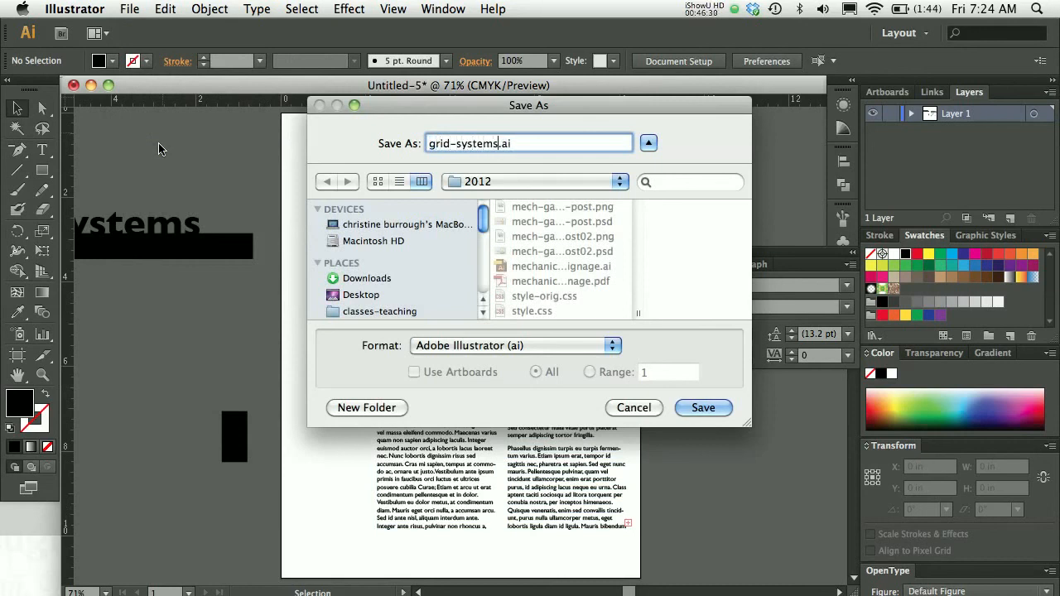
key("super+d")
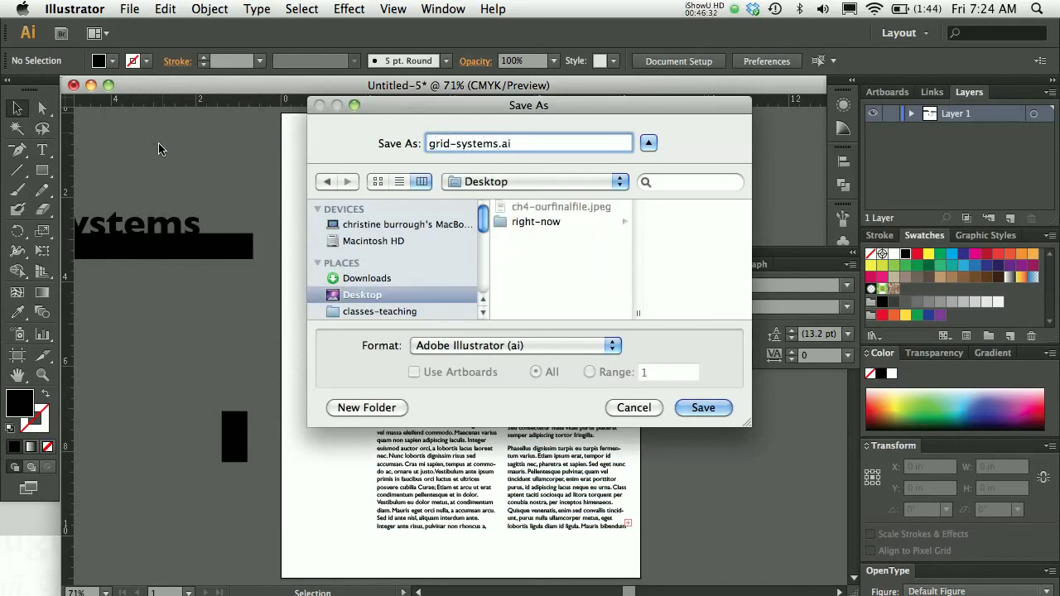
key("Return")
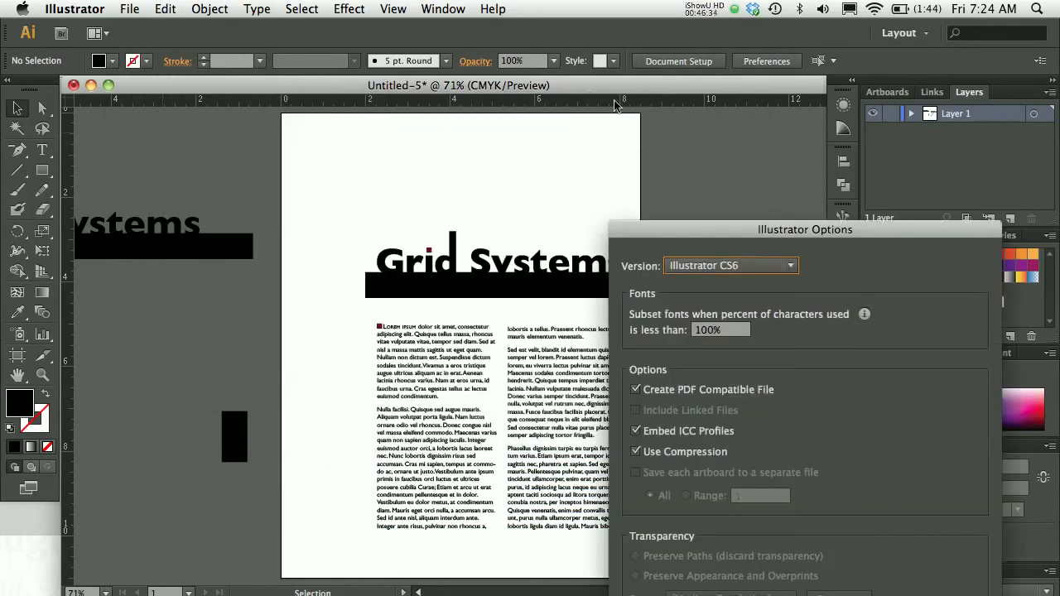
left_click_drag(672, 228, 350, 59)
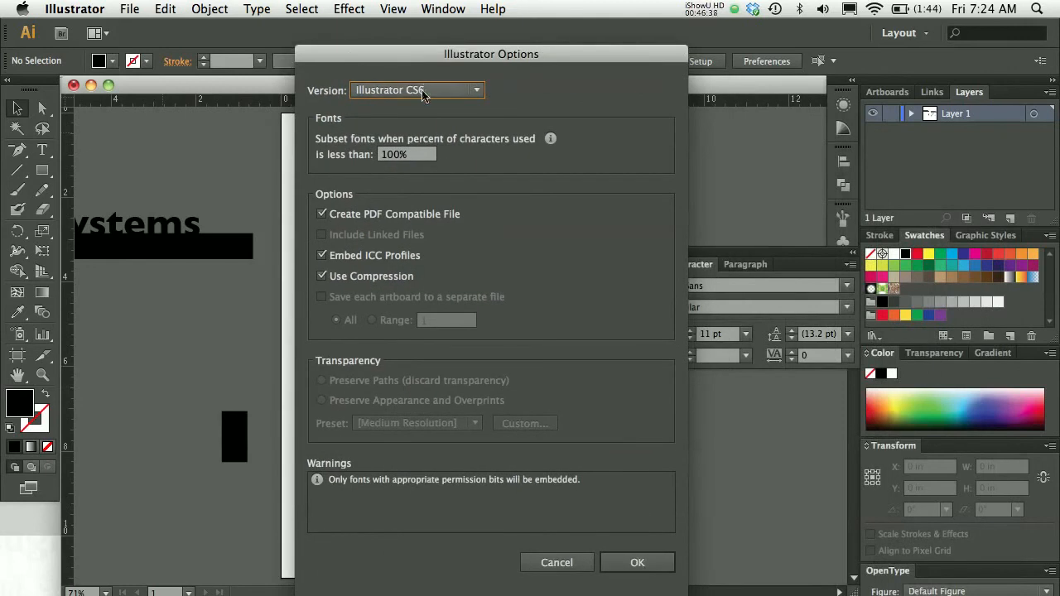
left_click(637, 563)
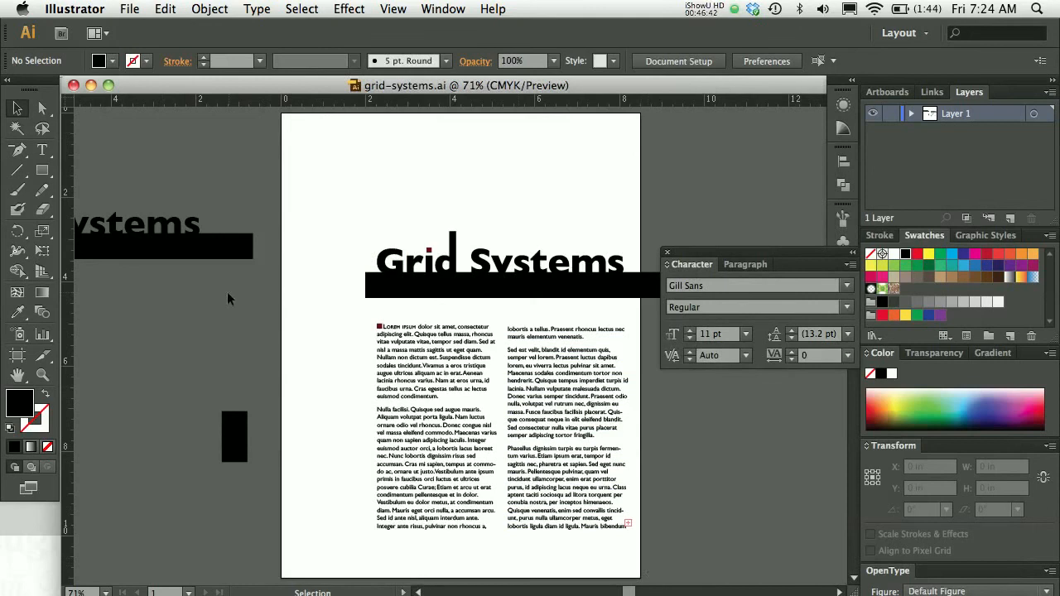
- Start saving a copy of the layout to the Desktop as grid-systems.pdf in Adobe PDF format, bringing up its PDF options
left_click(131, 8)
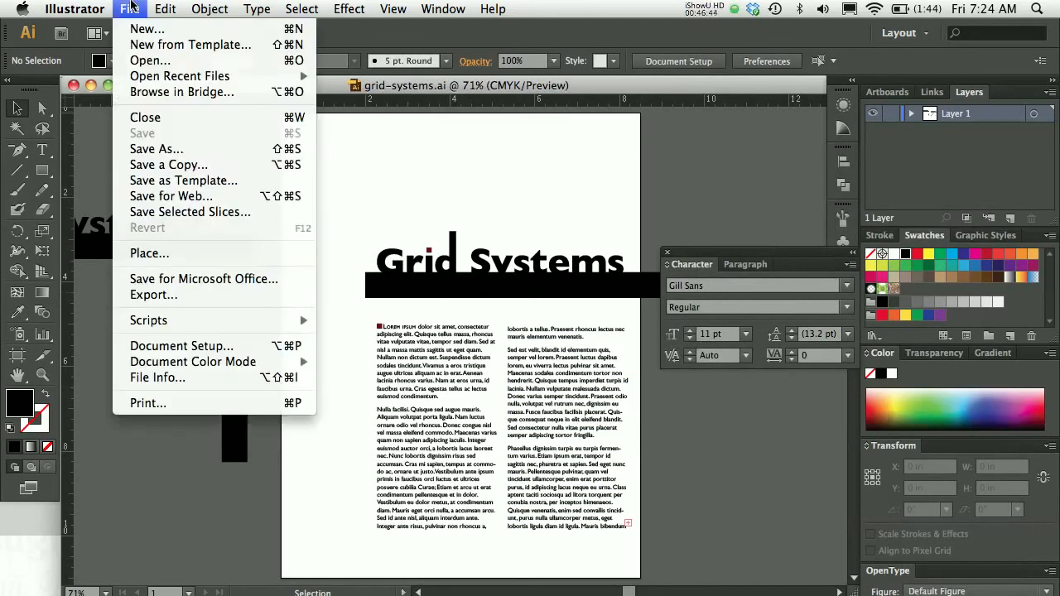
left_click(168, 149)
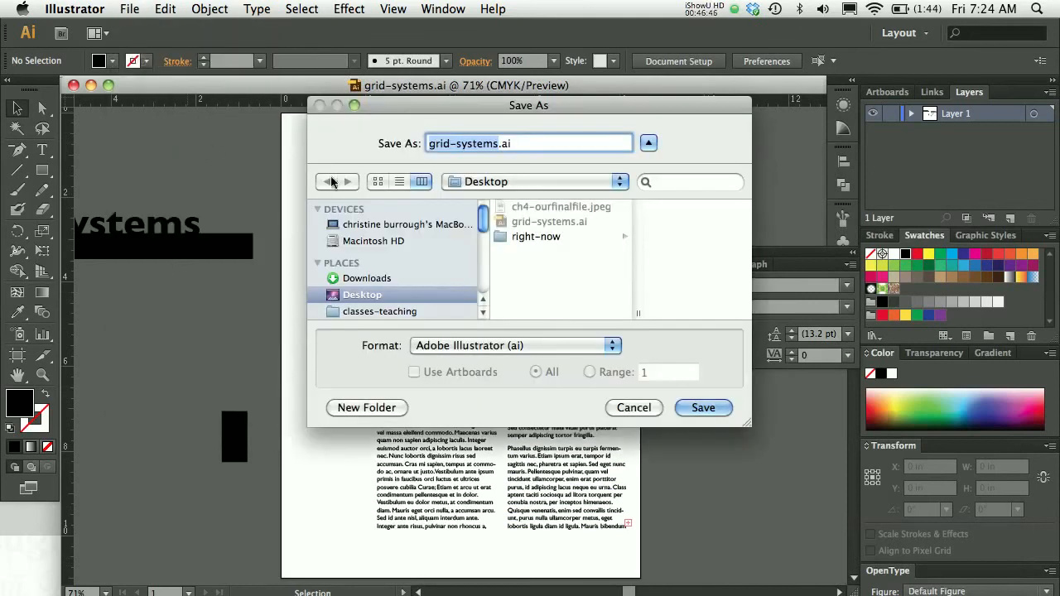
left_click(514, 346)
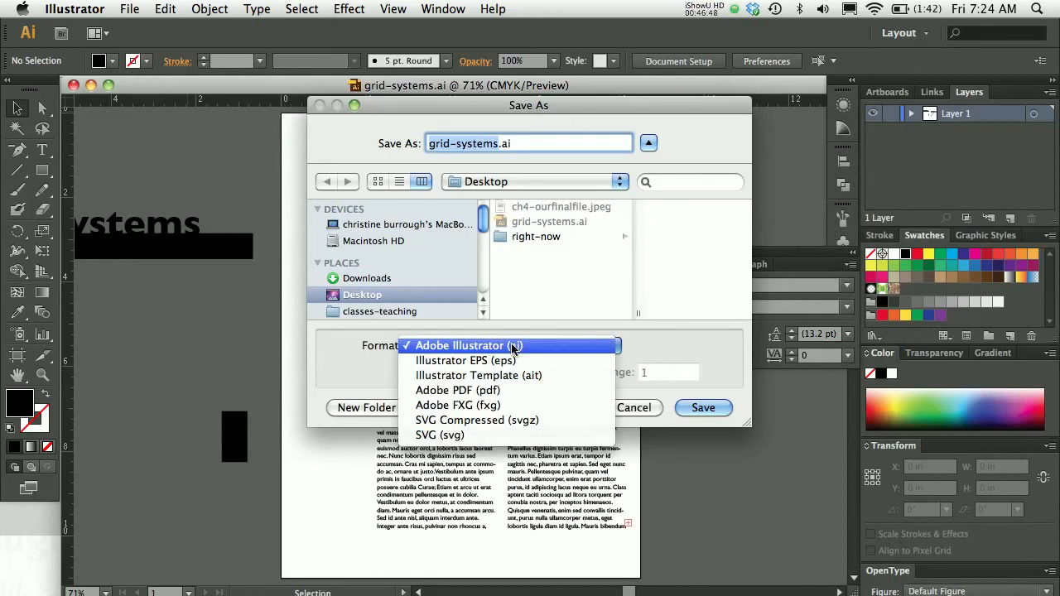
left_click(489, 391)
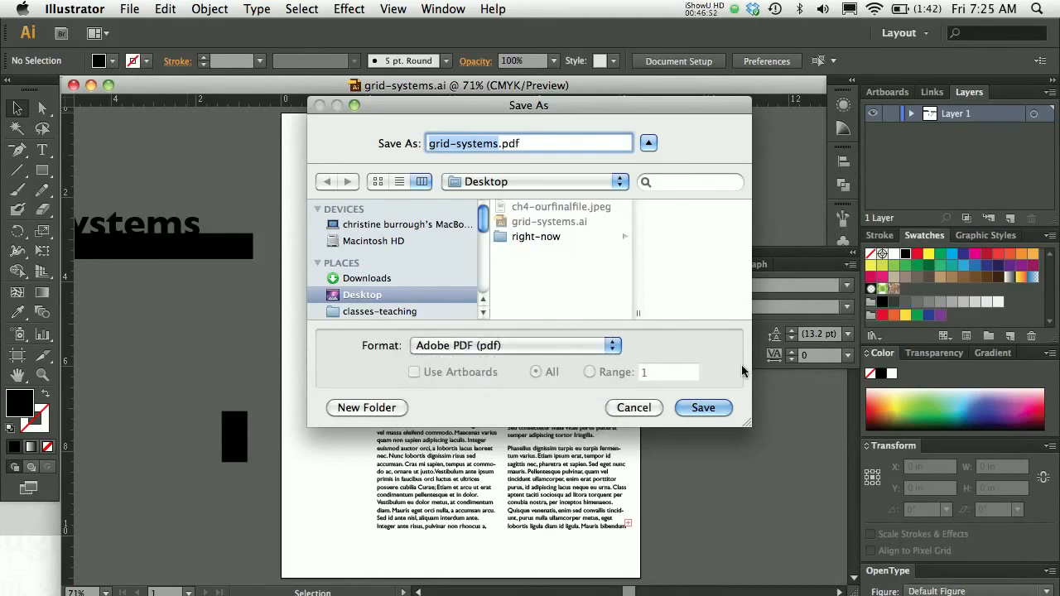
left_click(704, 407)
left_click_drag(704, 269, 368, 91)
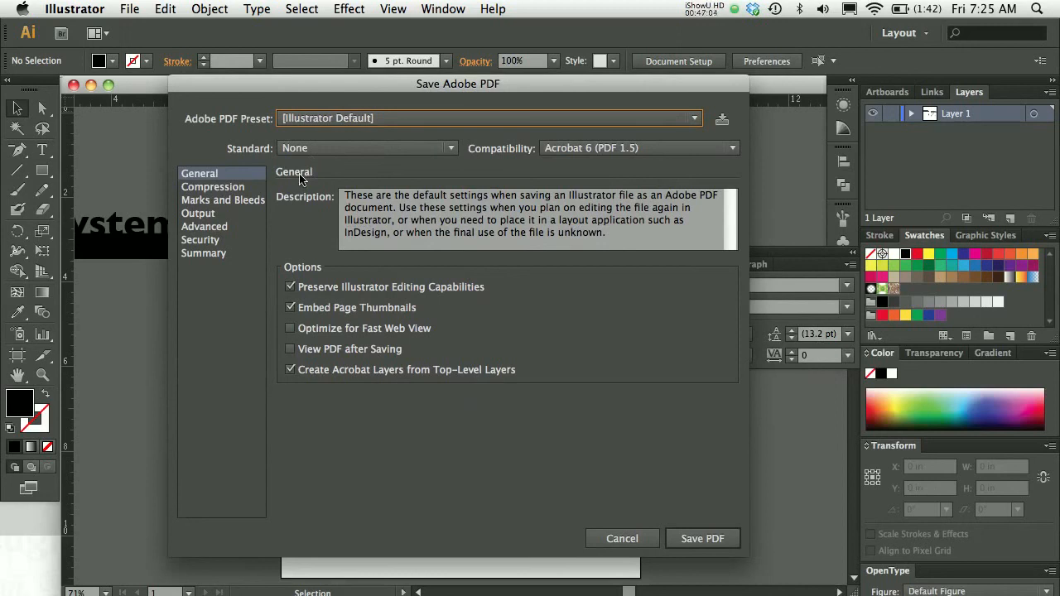
- Set the PDF compatibility to Acrobat 8 (PDF 1.7)
left_click(734, 149)
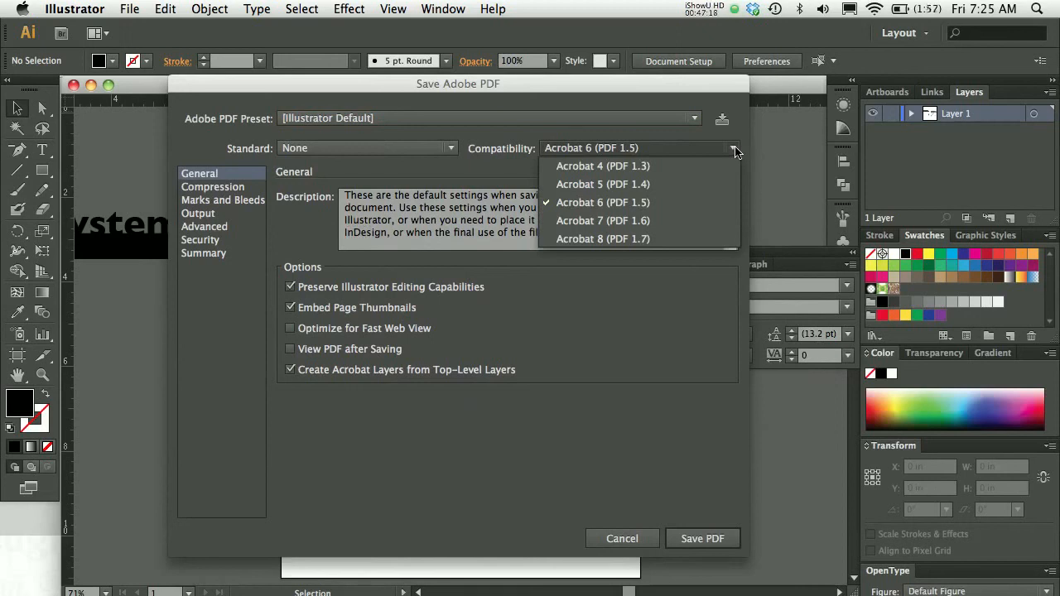
left_click(648, 212)
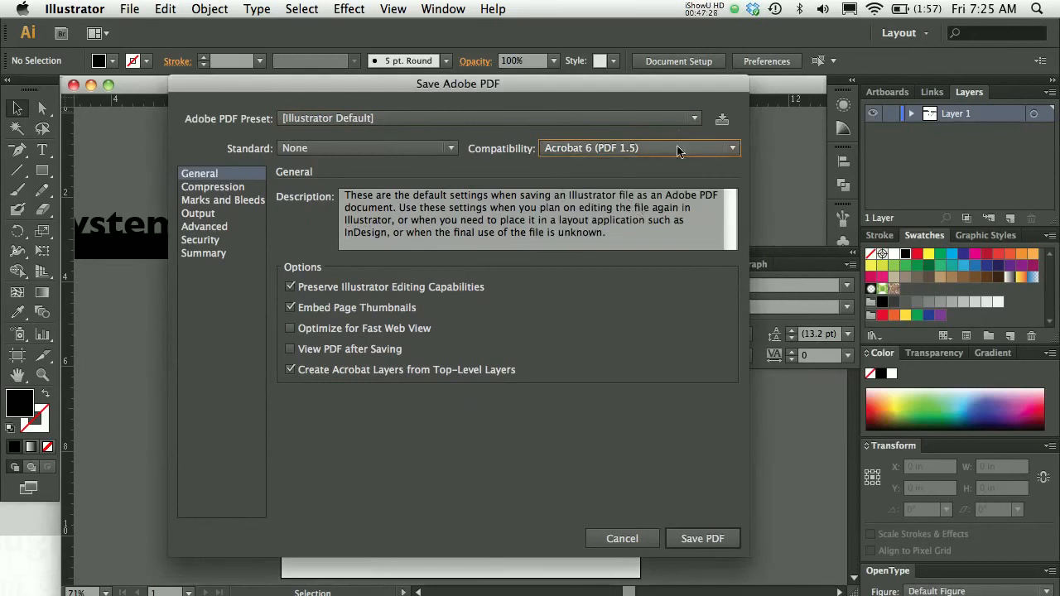
left_click(687, 159)
left_click(645, 236)
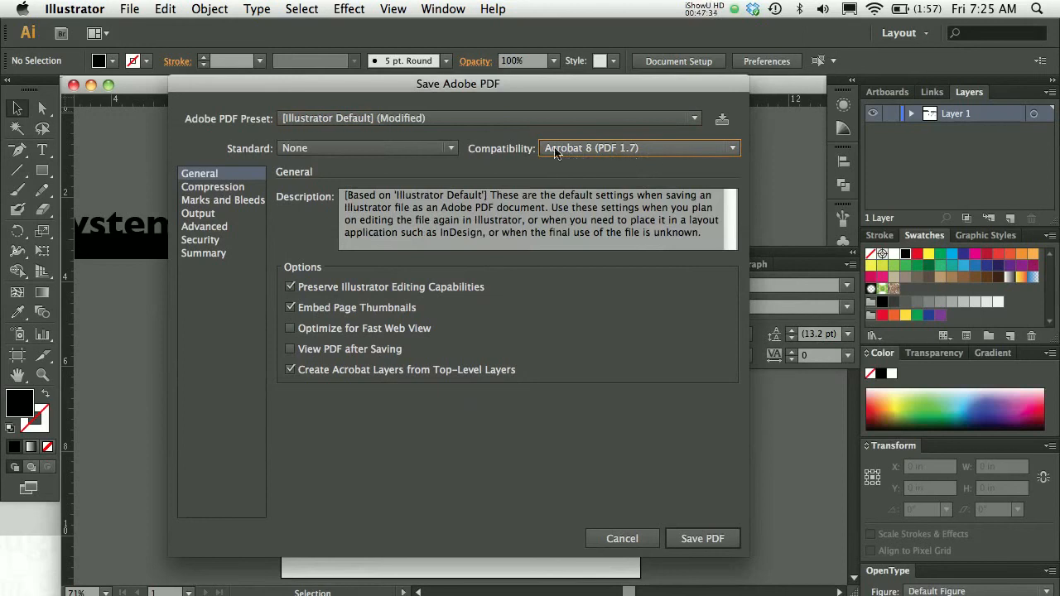
left_click(615, 158)
left_click(590, 239)
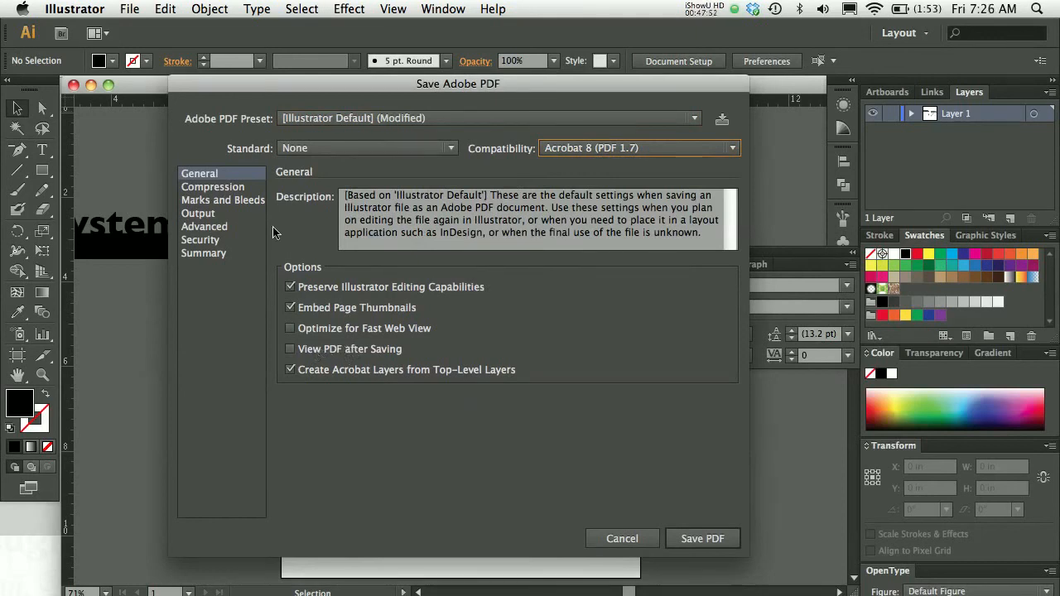
- Include trim marks in the PDF's printer's marks
left_click(231, 202)
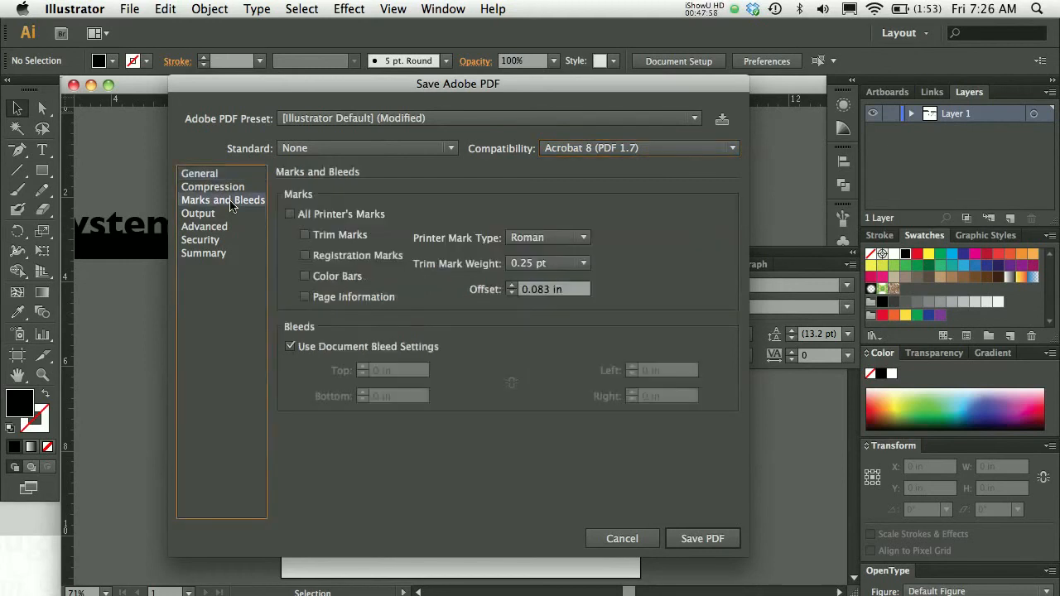
left_click(304, 236)
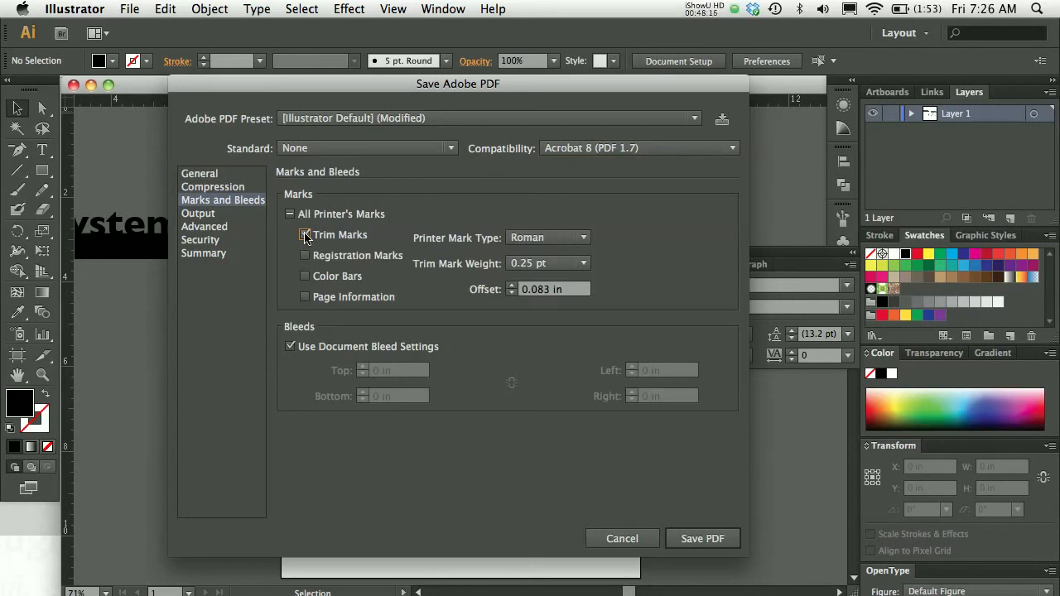
left_click(305, 235)
- Try Average Downsampling for color bitmap images, then return the setting to Do Not Downsample
left_click(233, 191)
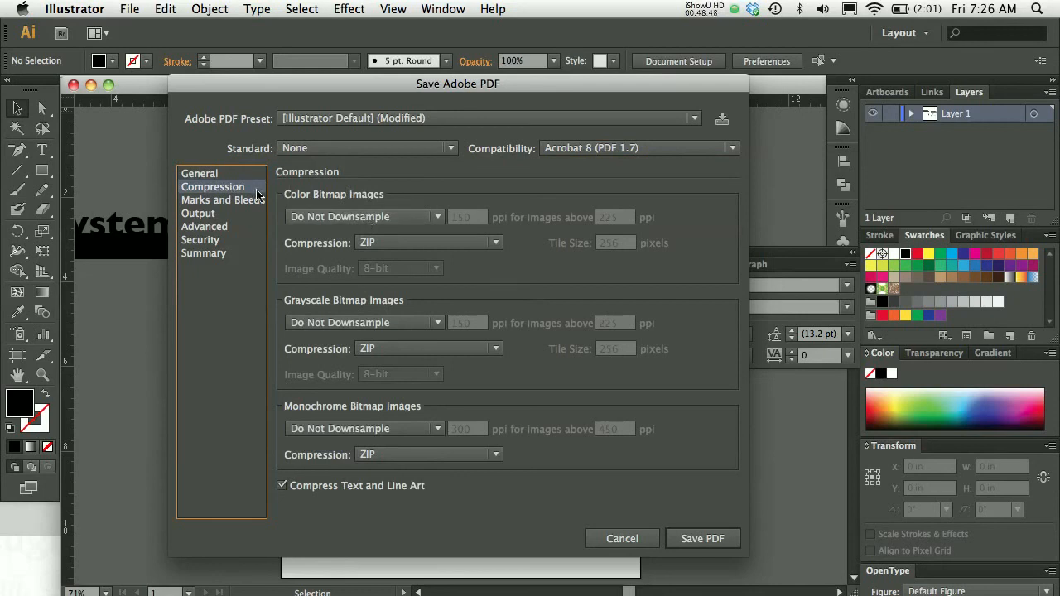
left_click(371, 217)
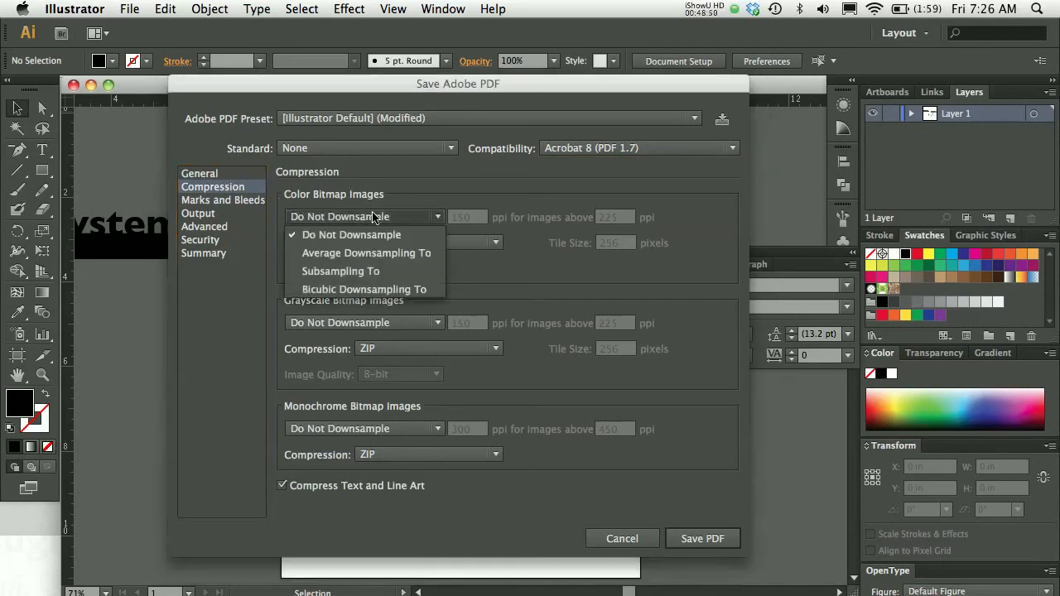
left_click(384, 253)
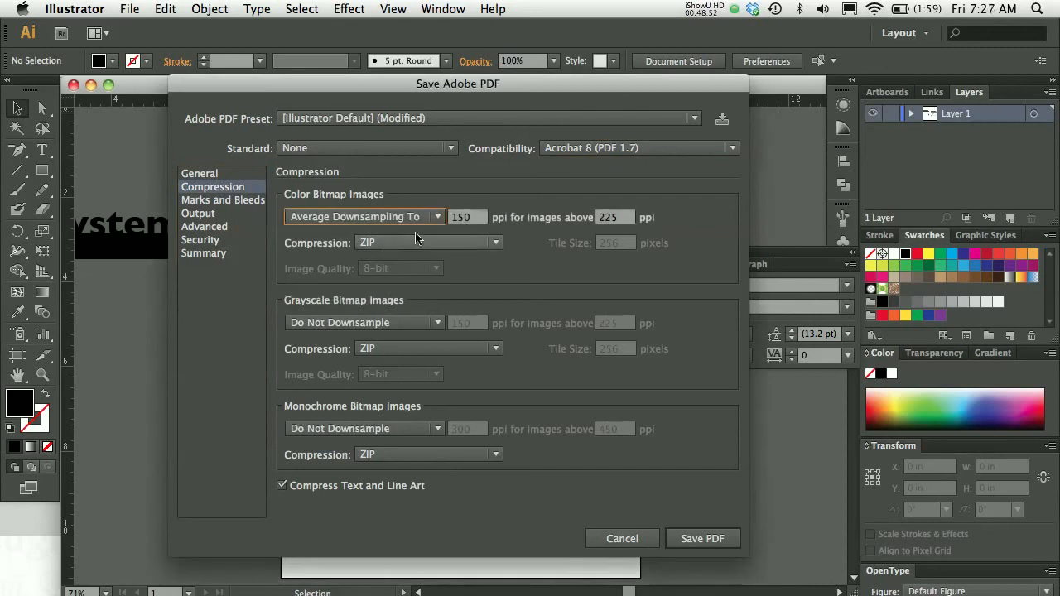
left_click(464, 222)
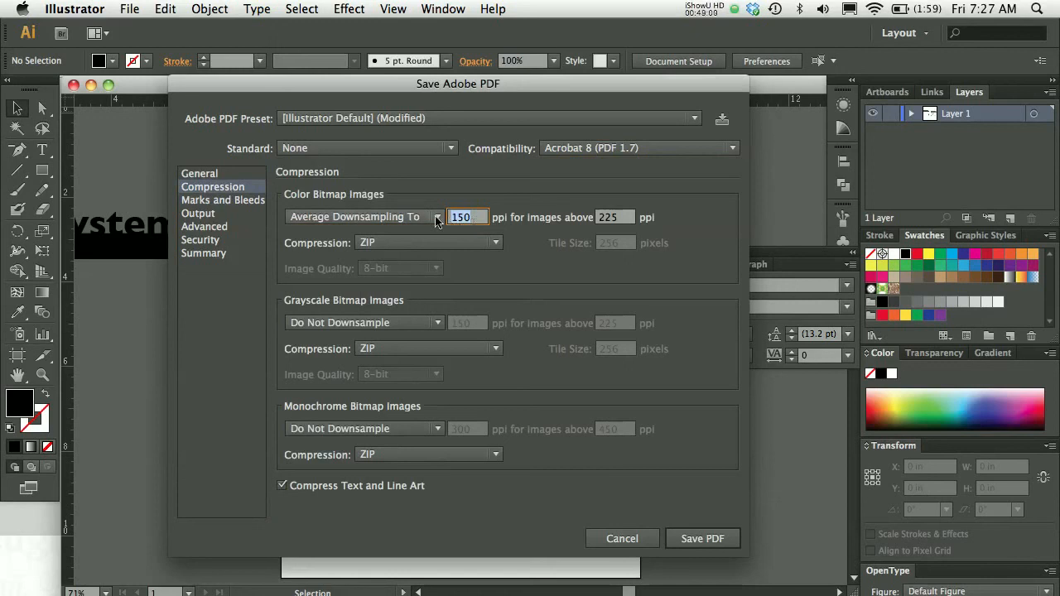
left_click(436, 220)
left_click(418, 234)
- Recheck the marks and bleeds settings and save the PDF
left_click(237, 201)
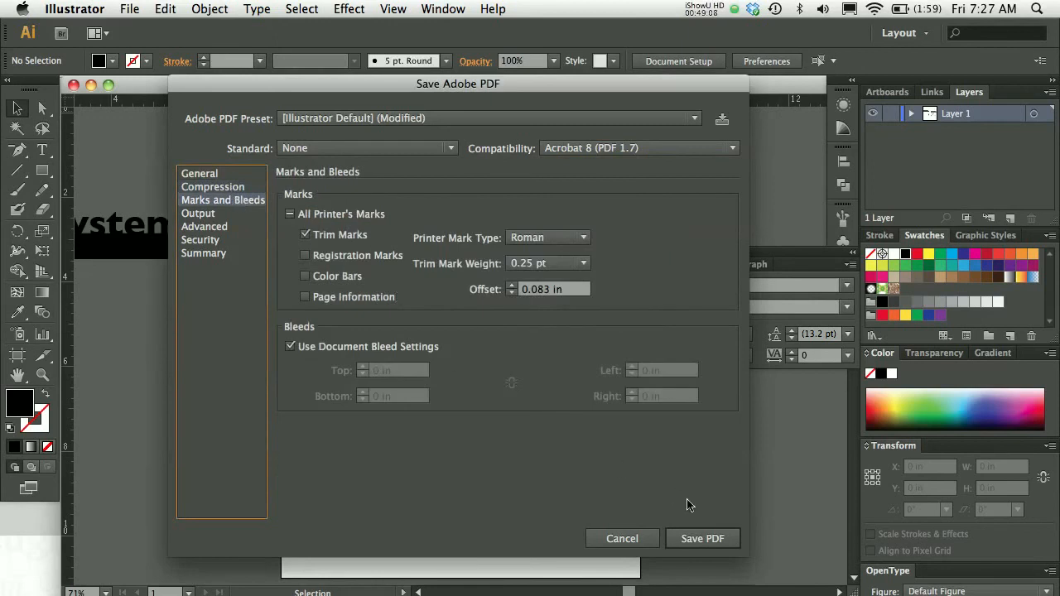
left_click(693, 539)
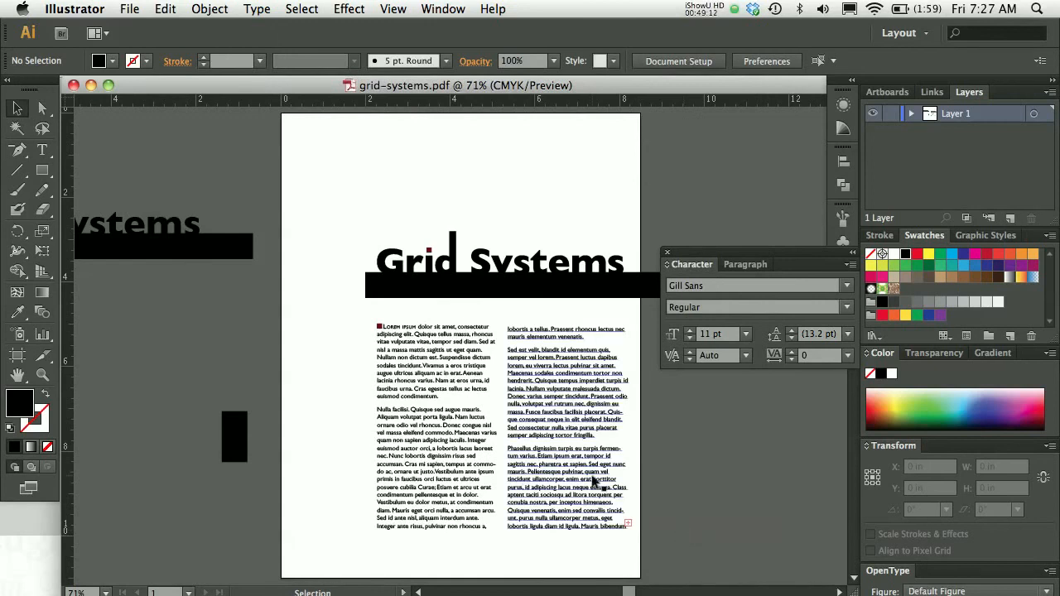
- Switch to the Finder, clear the browser window off the desktop icons, and open grid-systems.pdf in Preview
key("super+Tab")
key("super+Tab")
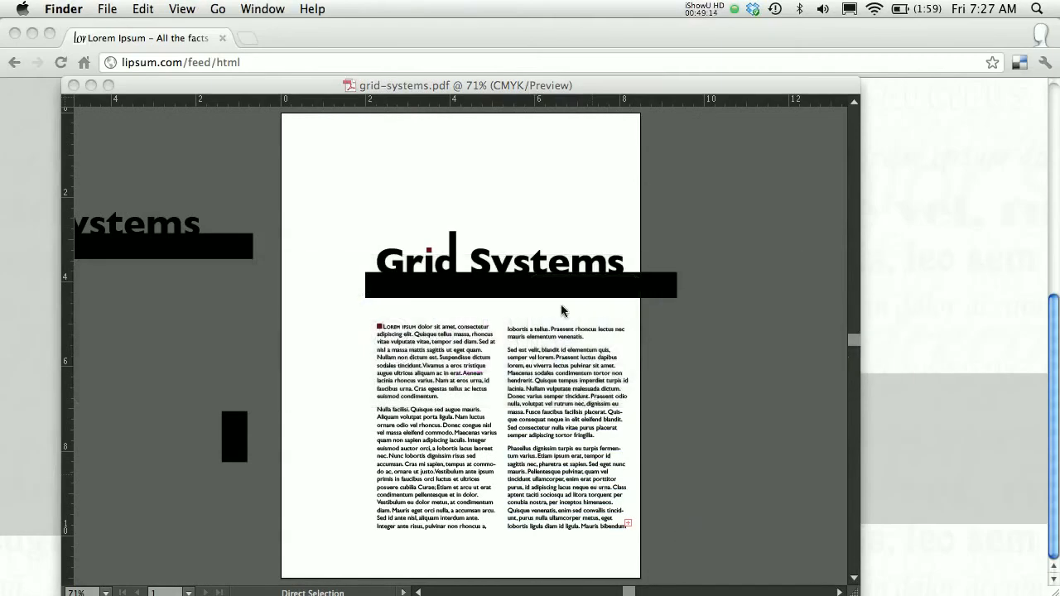
left_click_drag(489, 34, 439, 590)
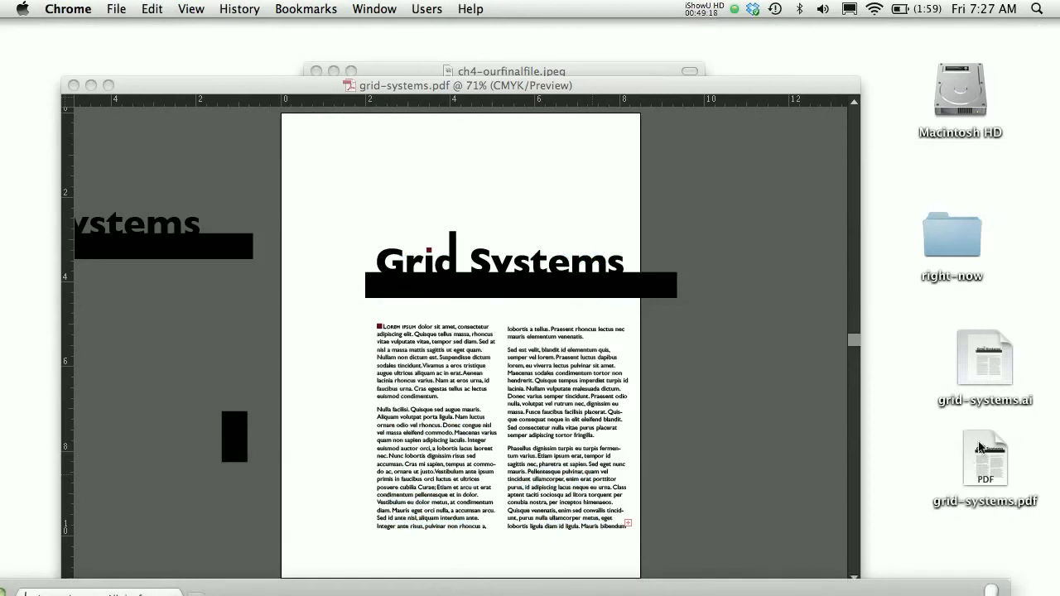
left_click(980, 447)
right_click(980, 447)
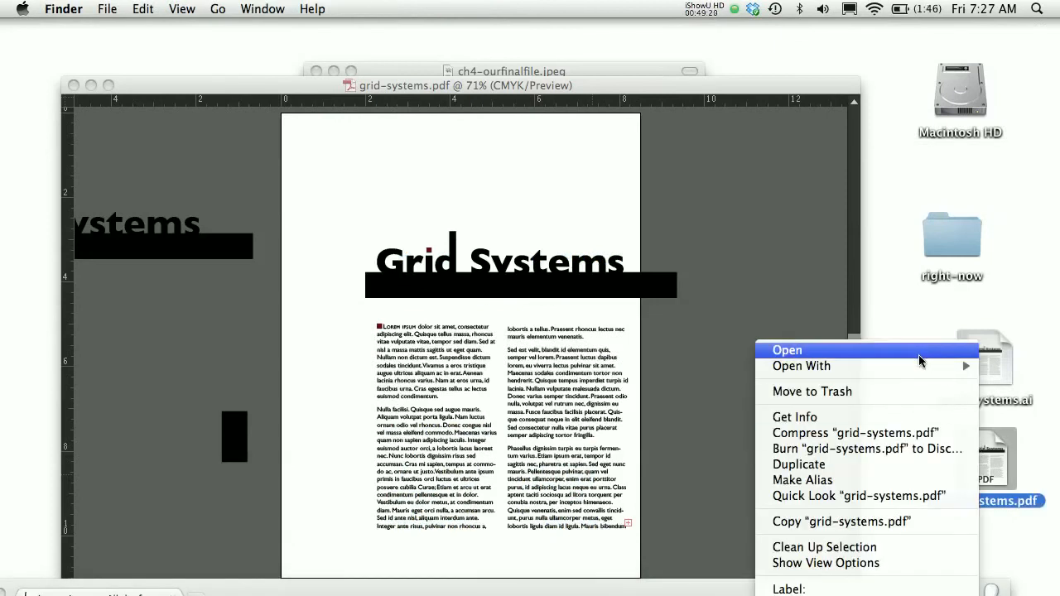
mouse_move(919, 370)
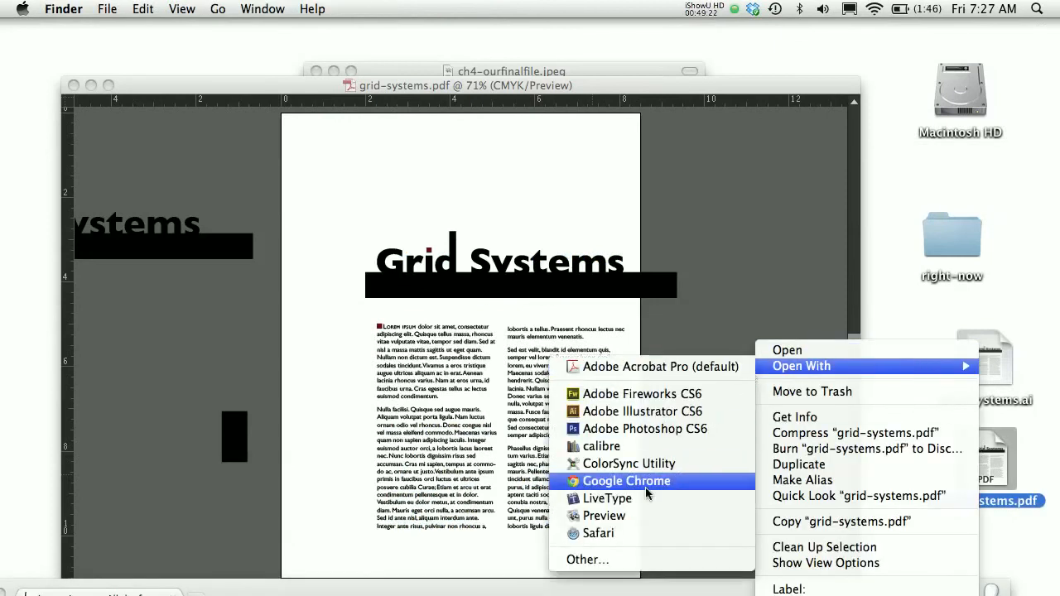
left_click(632, 517)
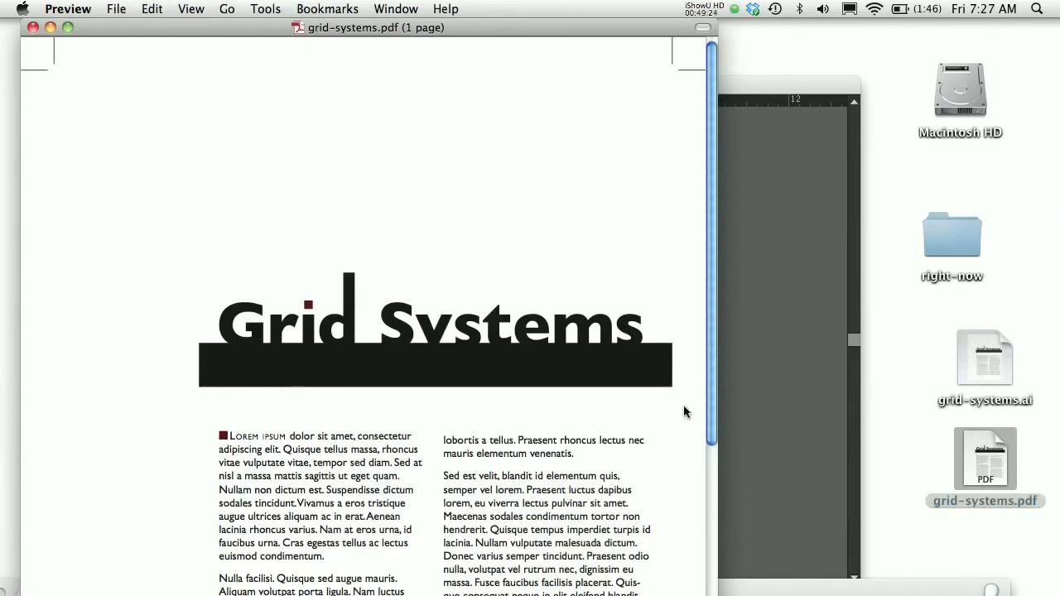
- Enlarge the Preview window and examine the PDF page layout together with its corner trim marks
left_click_drag(713, 595, 1010, 594)
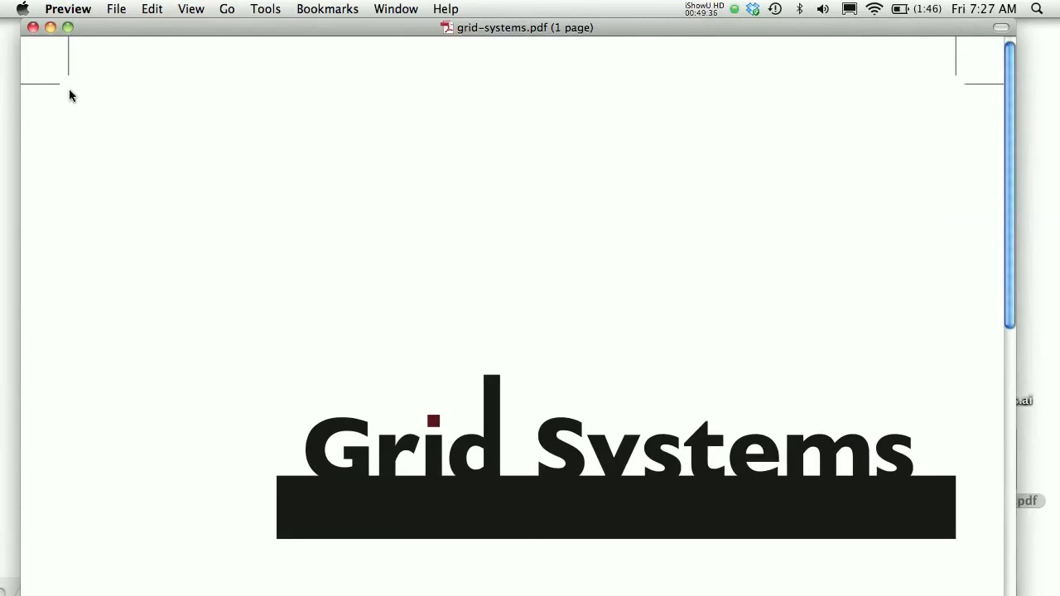
key("super+minus")
key("super+minus")
key("super+minus")
key("super+minus")
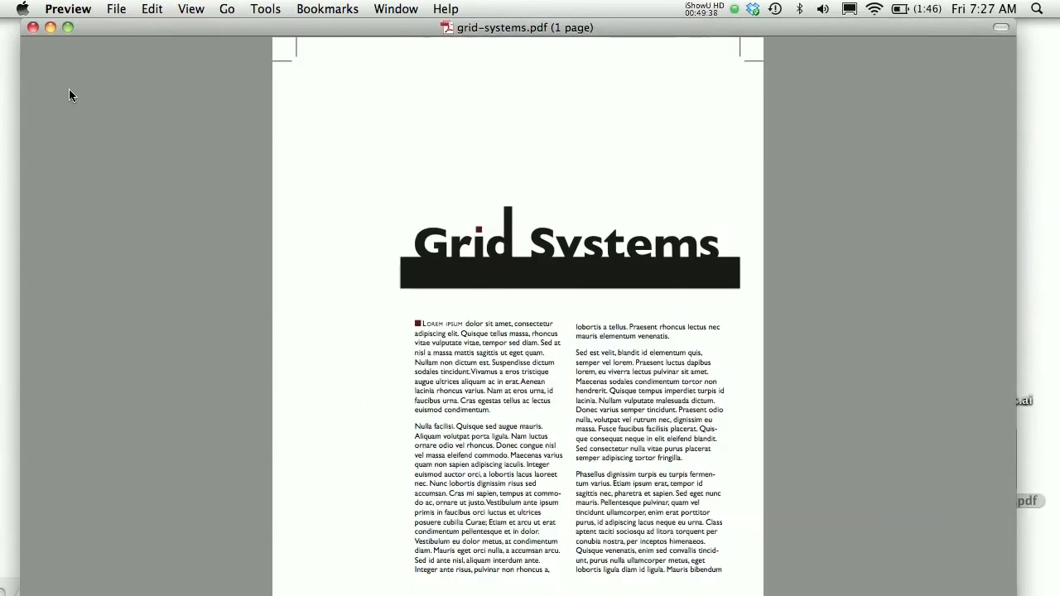